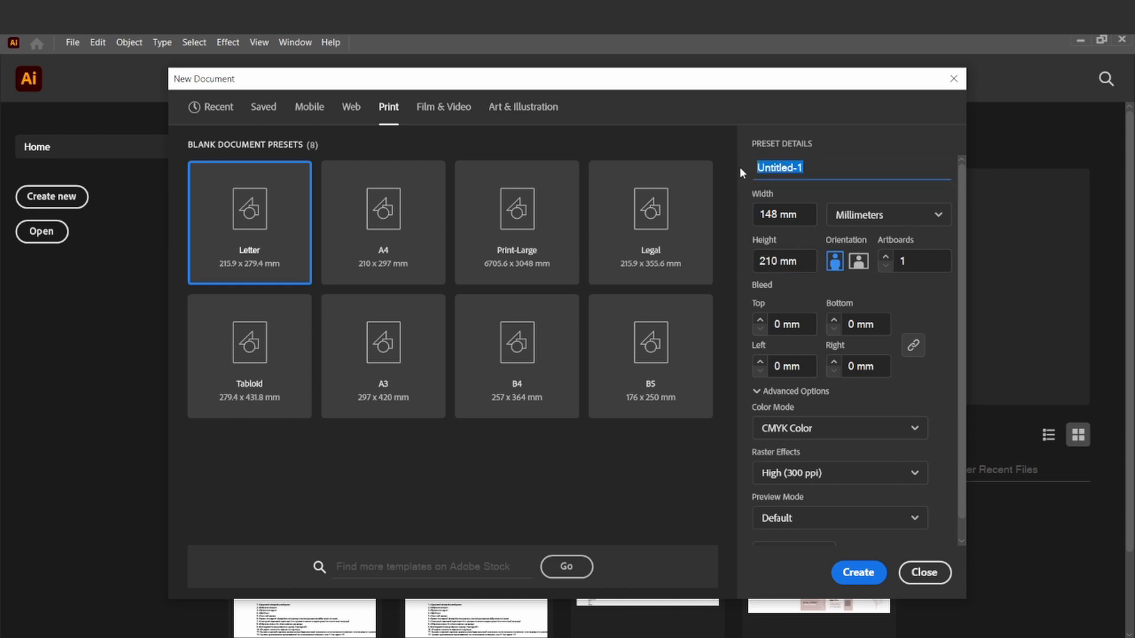
# Step: Create a 148 x 210 mm portrait print document named "Halloween cards" with a 2 mm bleed on all sides
pyautogui.write('Halloween cards')
pyautogui.scroll(-1, 792, 201)
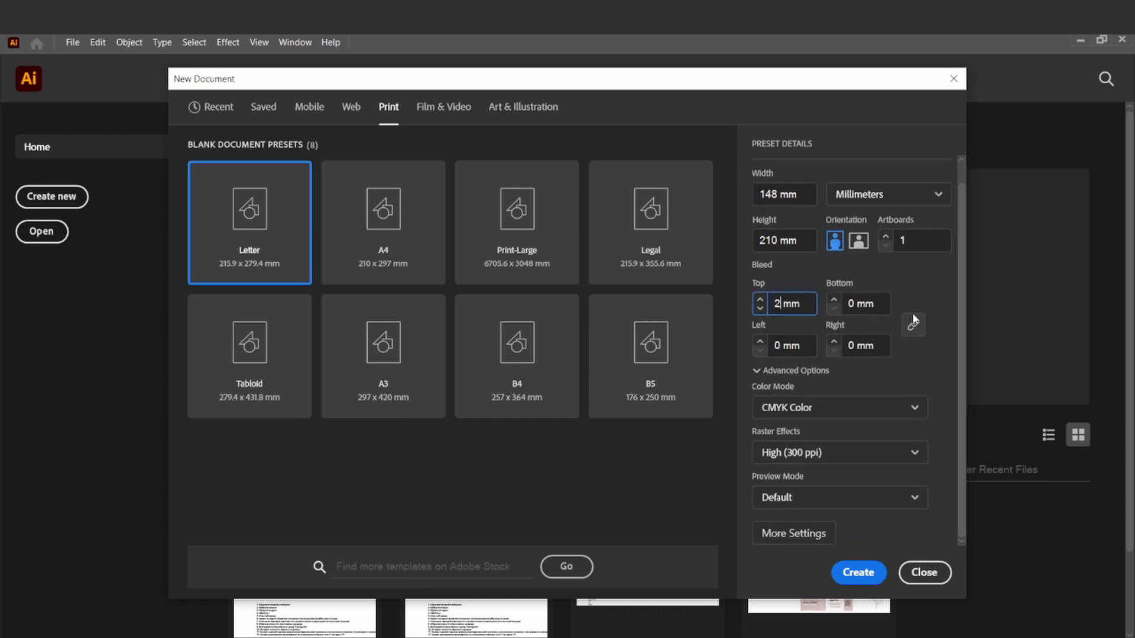
pyautogui.scroll(1, 839, 514)
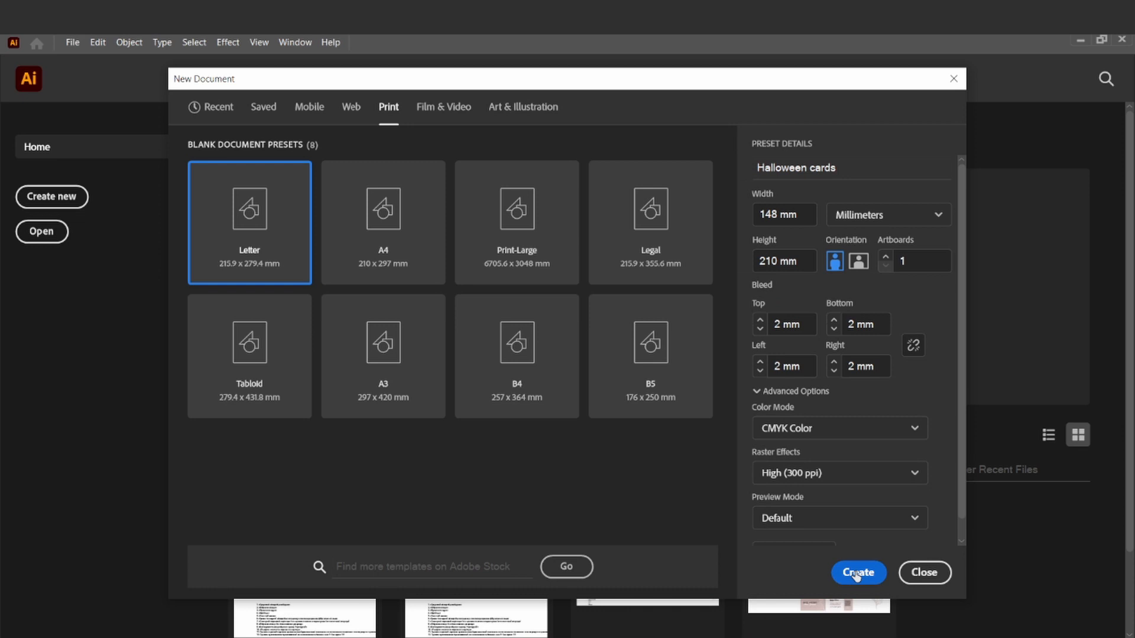
pyautogui.click(860, 572)
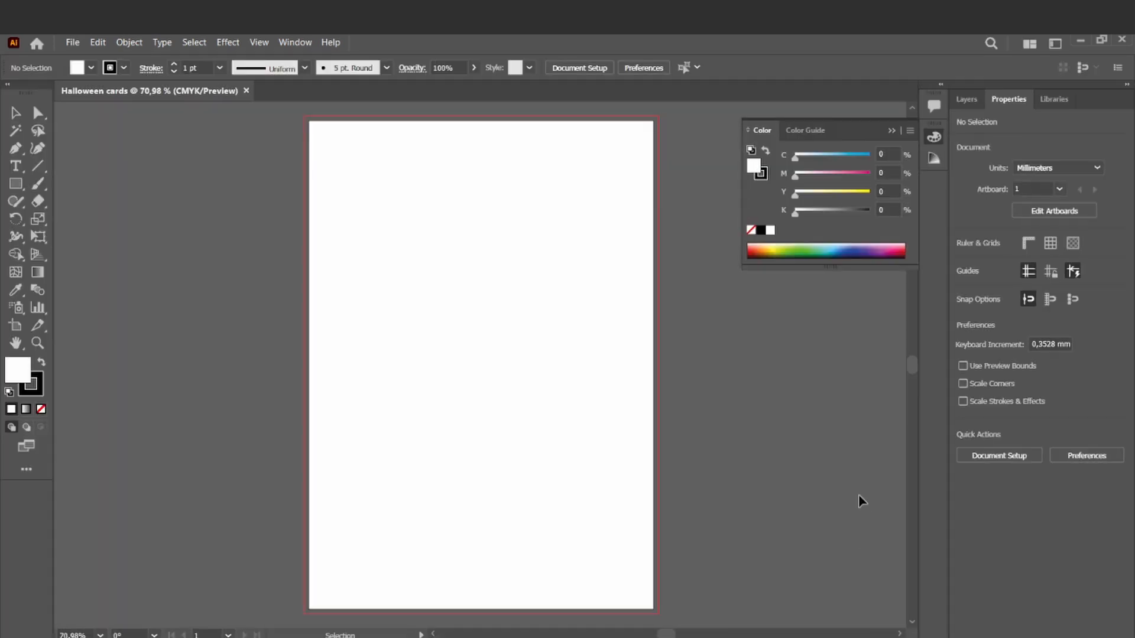
# Step: Place bat images 1 to 4 from the Halloween folder beside the artboard in two rows
pyautogui.click(455, 637)
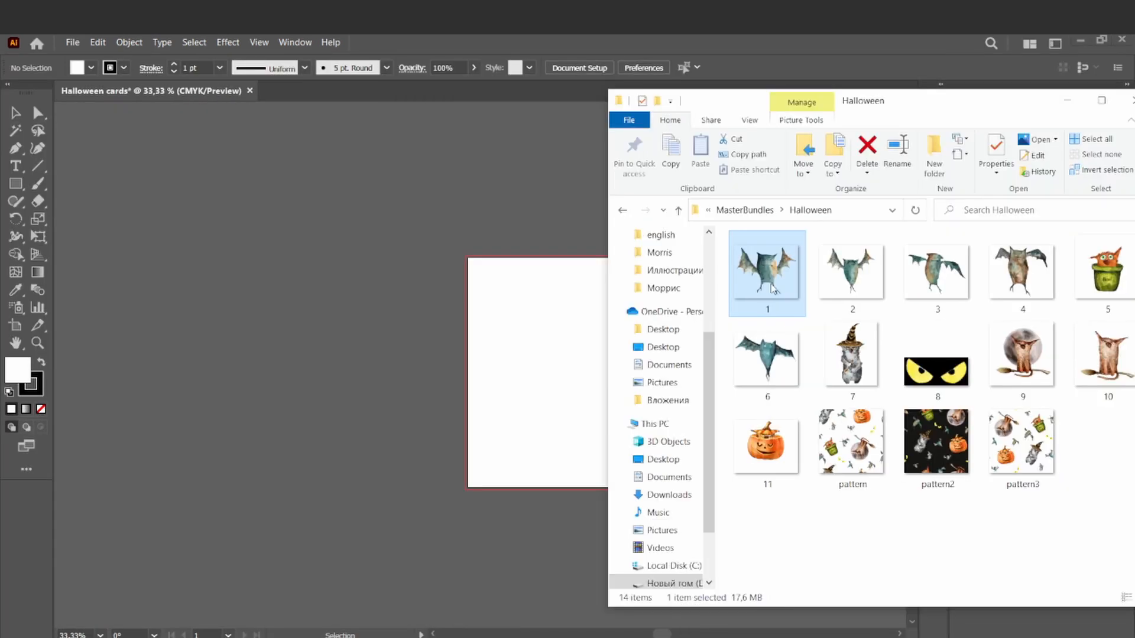
pyautogui.moveTo(317, 337); pyautogui.dragTo(318, 337)
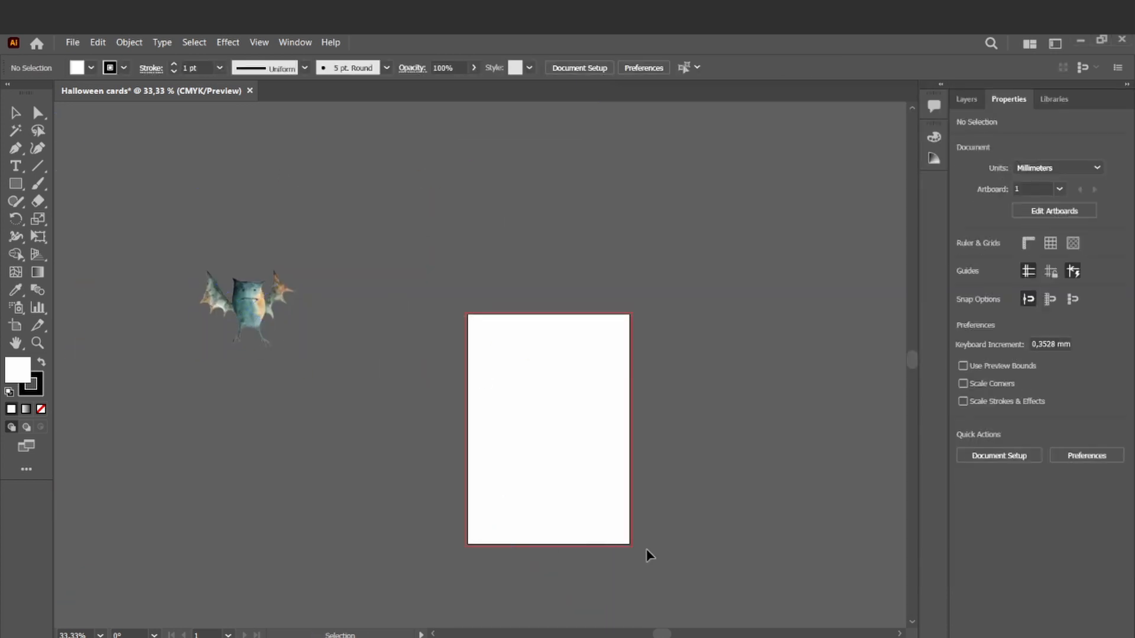
pyautogui.click(853, 307)
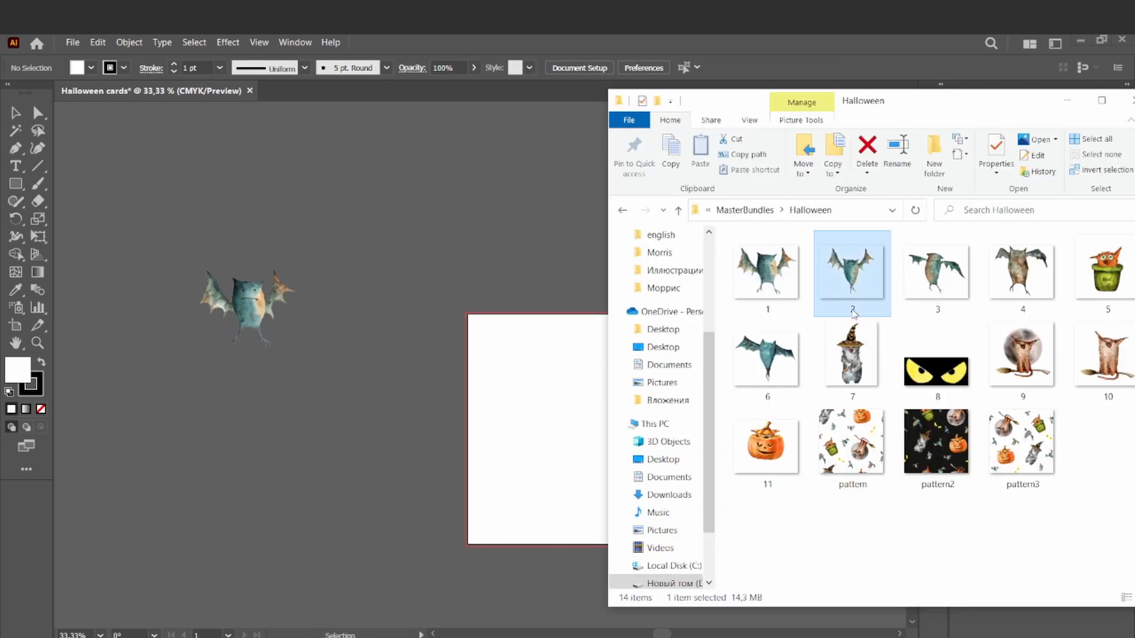
pyautogui.moveTo(853, 307); pyautogui.dragTo(278, 378)
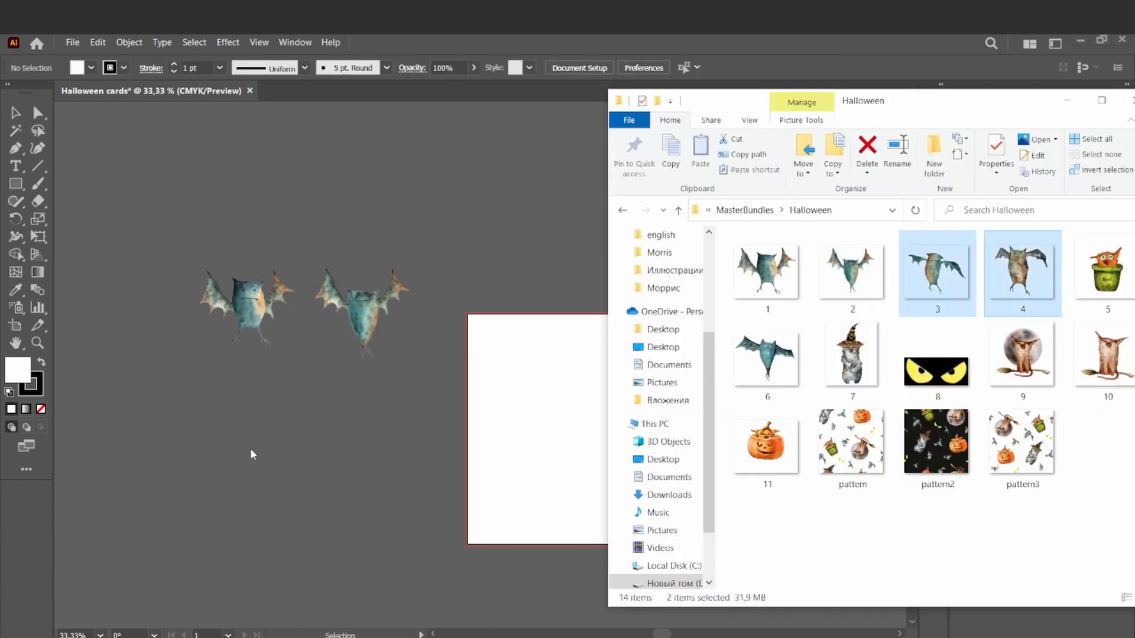
pyautogui.moveTo(250, 448); pyautogui.dragTo(118, 525)
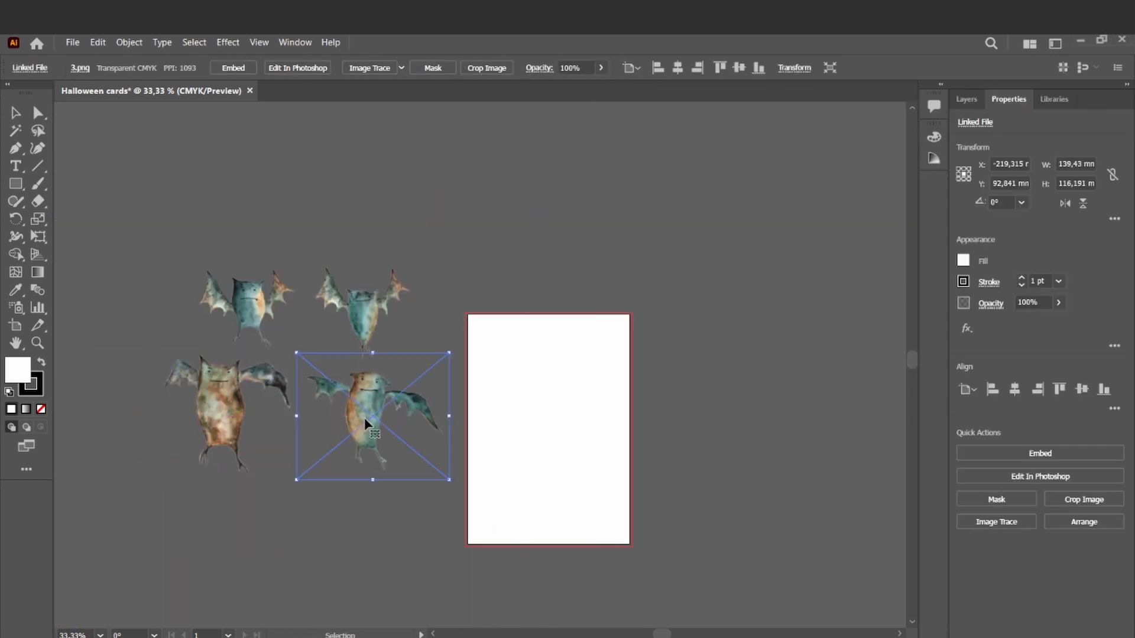
# Step: Place images 5 to 8 from the Halloween folder and scale them down next to the bats
pyautogui.click(396, 499)
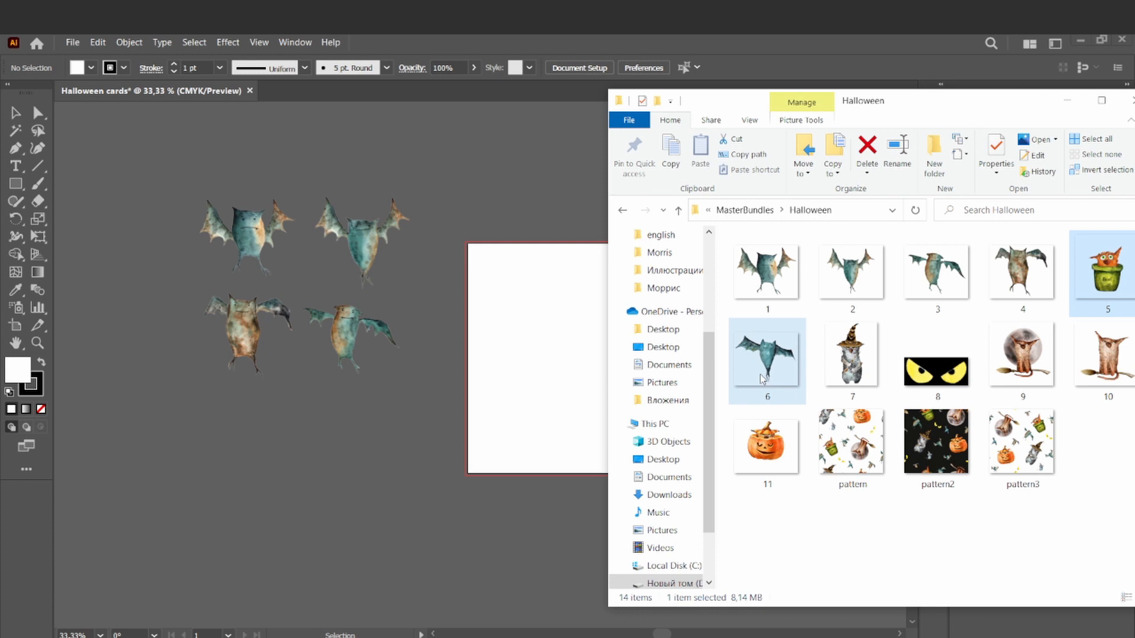
pyautogui.moveTo(767, 360); pyautogui.dragTo(335, 435)
pyautogui.click(852, 360)
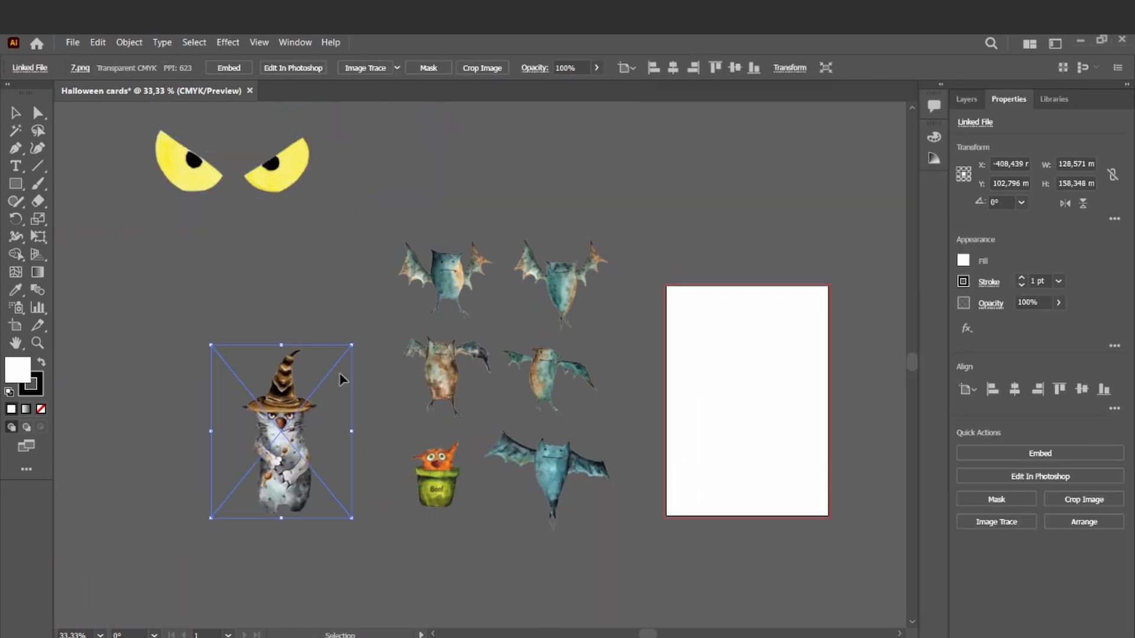
pyautogui.click(286, 213)
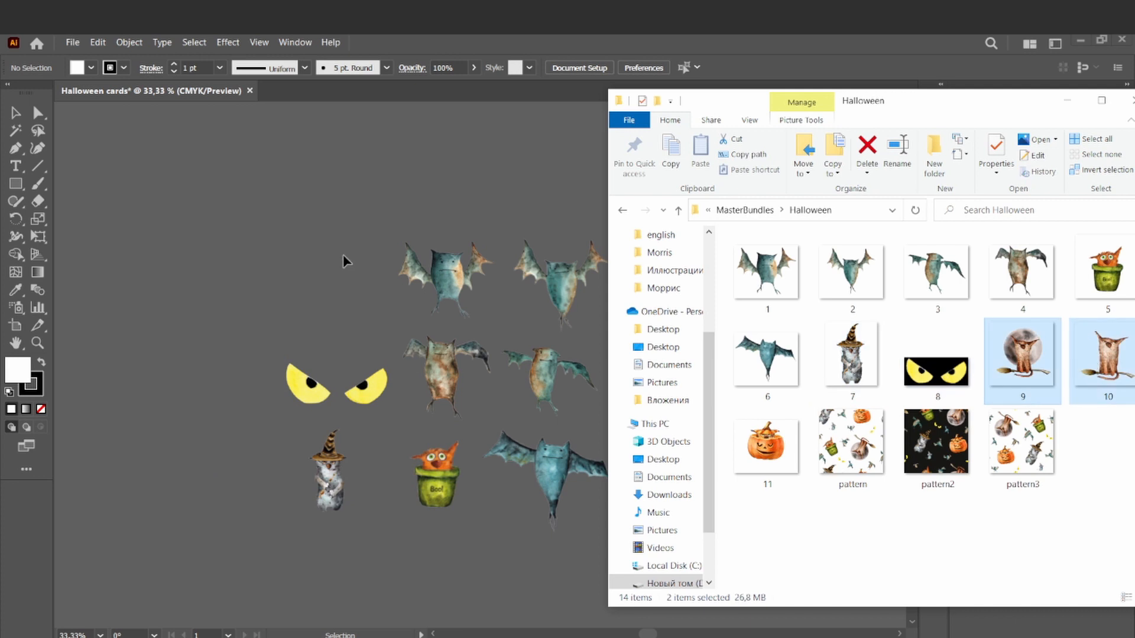
# Step: Add cat images 9 and 10, pumpkin image 11 and the pattern artwork from the Halloween folder to the image collection
pyautogui.moveTo(1023, 360); pyautogui.dragTo(343, 254)
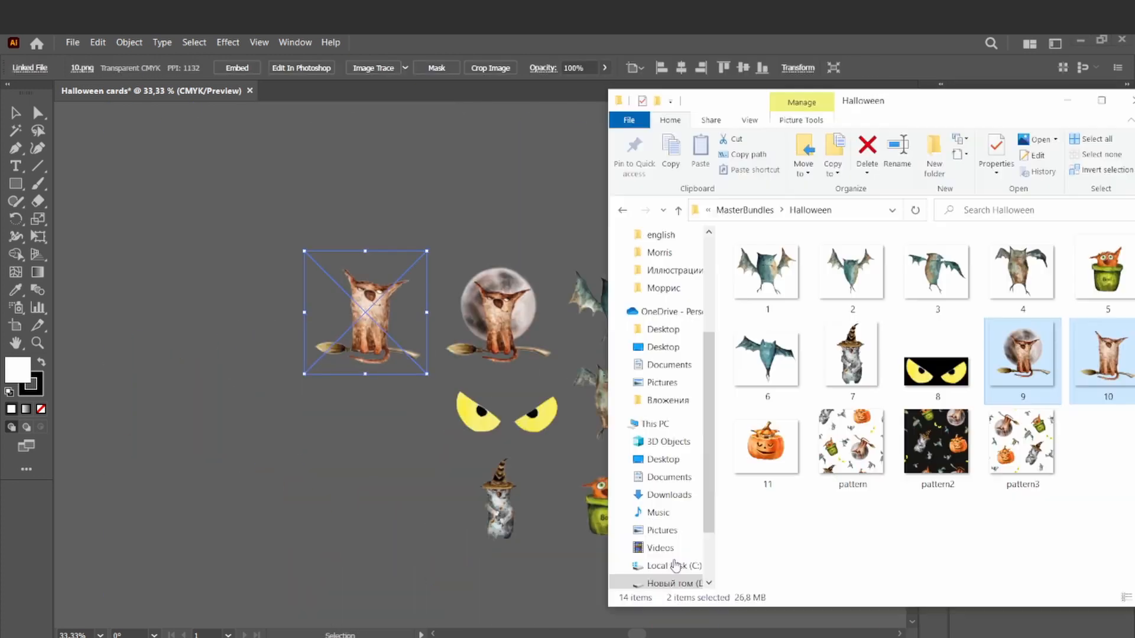
pyautogui.moveTo(767, 447); pyautogui.dragTo(347, 437)
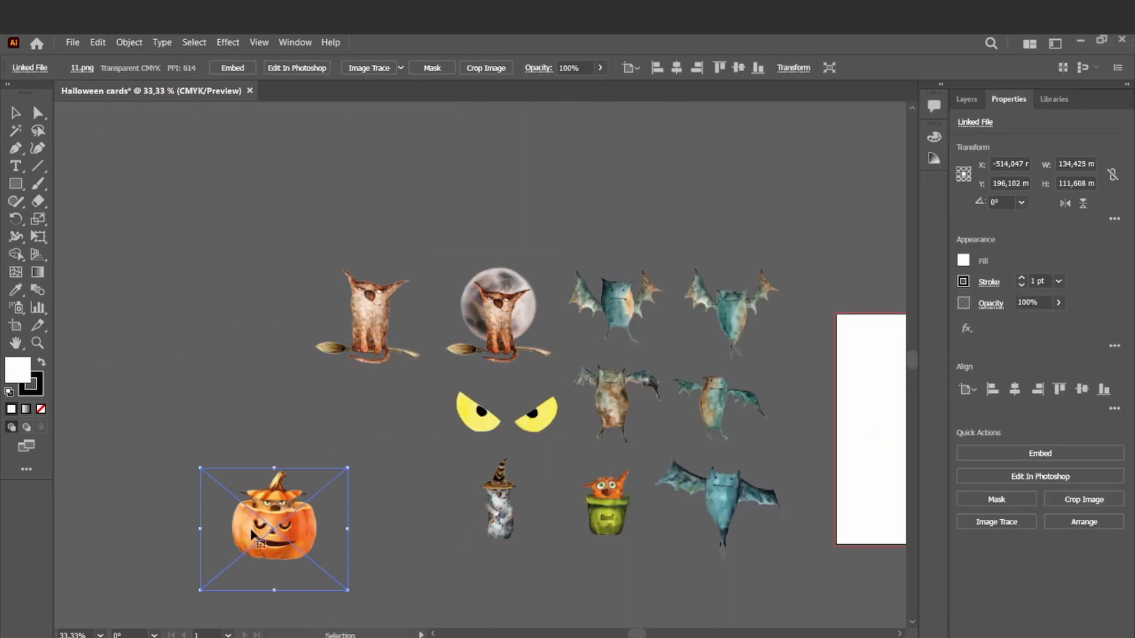
pyautogui.click(368, 561)
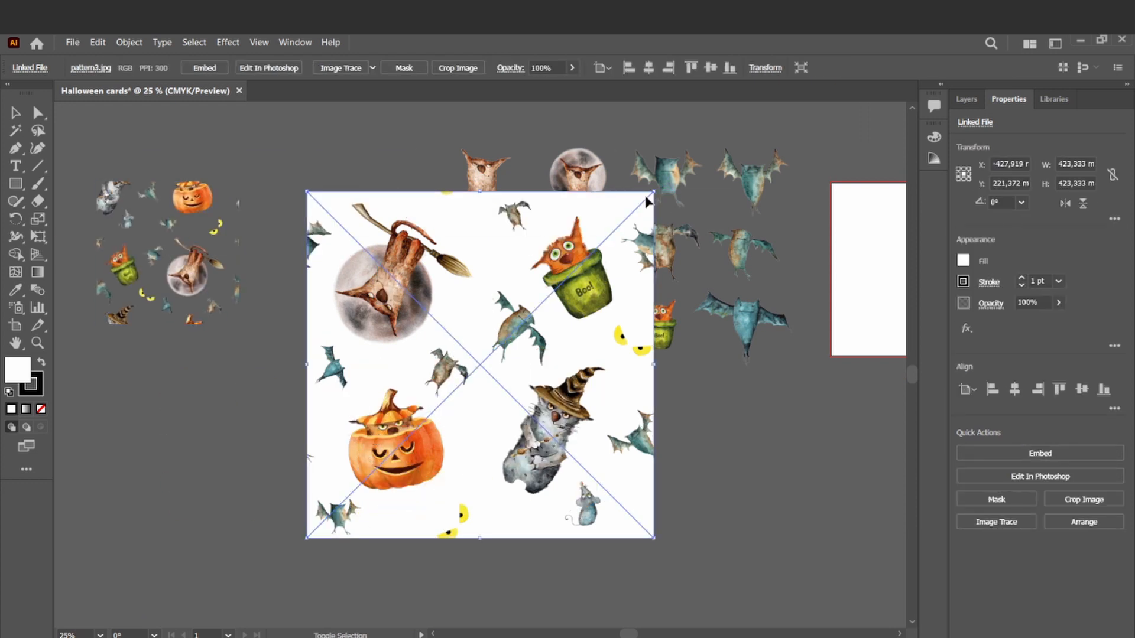
pyautogui.moveTo(117, 457); pyautogui.dragTo(185, 455)
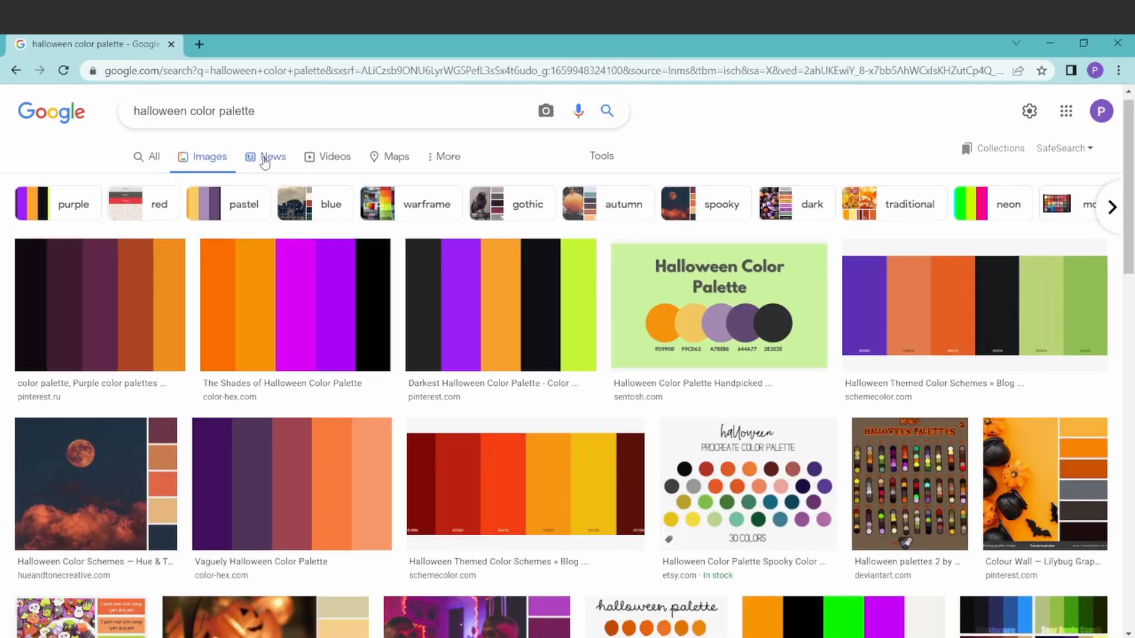
# Step: Bring the Hue & Tone Creative night-sky palette from the Google Images "halloween color palette" results into Illustrator, below the artwork
pyautogui.scroll(-2, 552, 380)
pyautogui.click(552, 380)
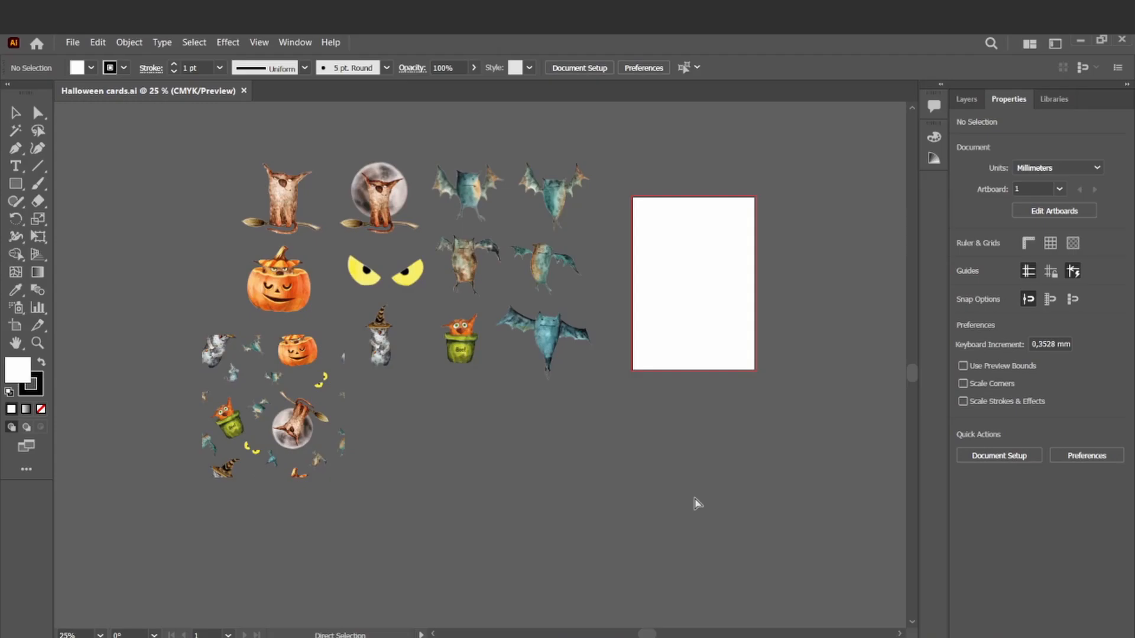
pyautogui.moveTo(484, 563); pyautogui.dragTo(486, 464)
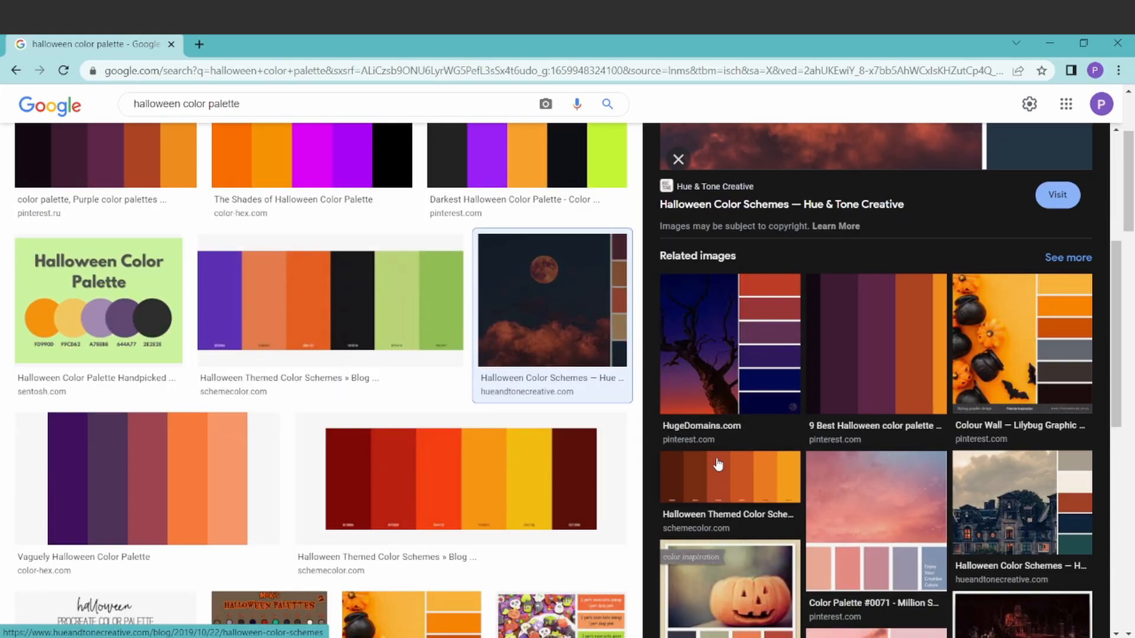
# Step: Add the "Vaguely Halloween Color Palette" and a glowing-pumpkin palette image from Google Images to the row of references below the artboard
pyautogui.click(147, 481)
pyautogui.rightClick(844, 264)
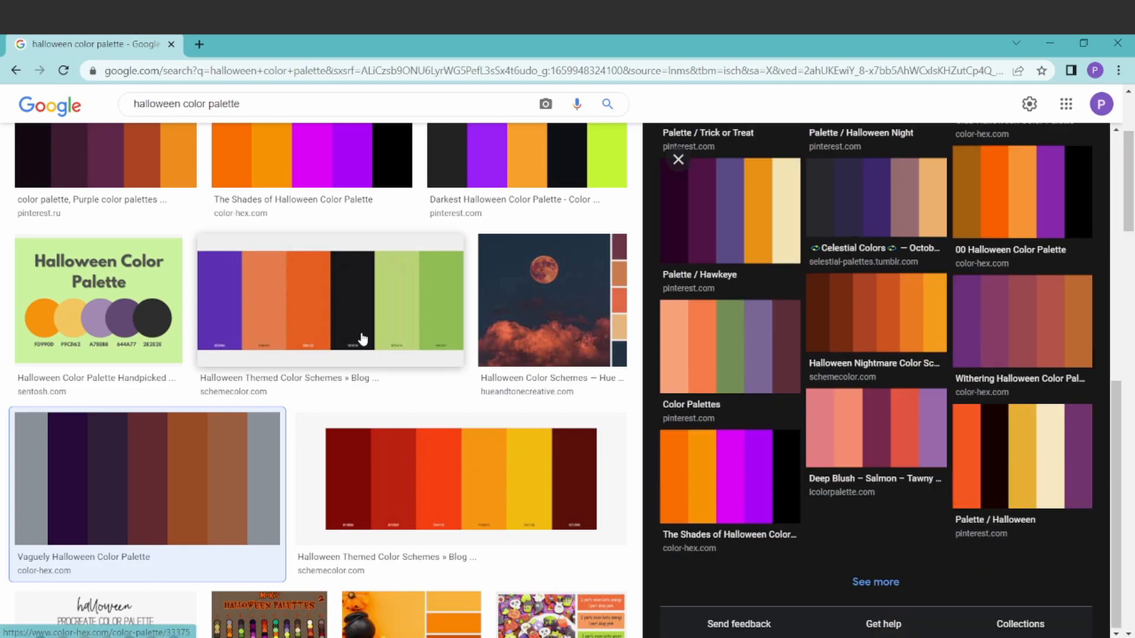
pyautogui.scroll(-5, 319, 379)
pyautogui.click(124, 467)
pyautogui.rightClick(749, 313)
pyautogui.click(800, 485)
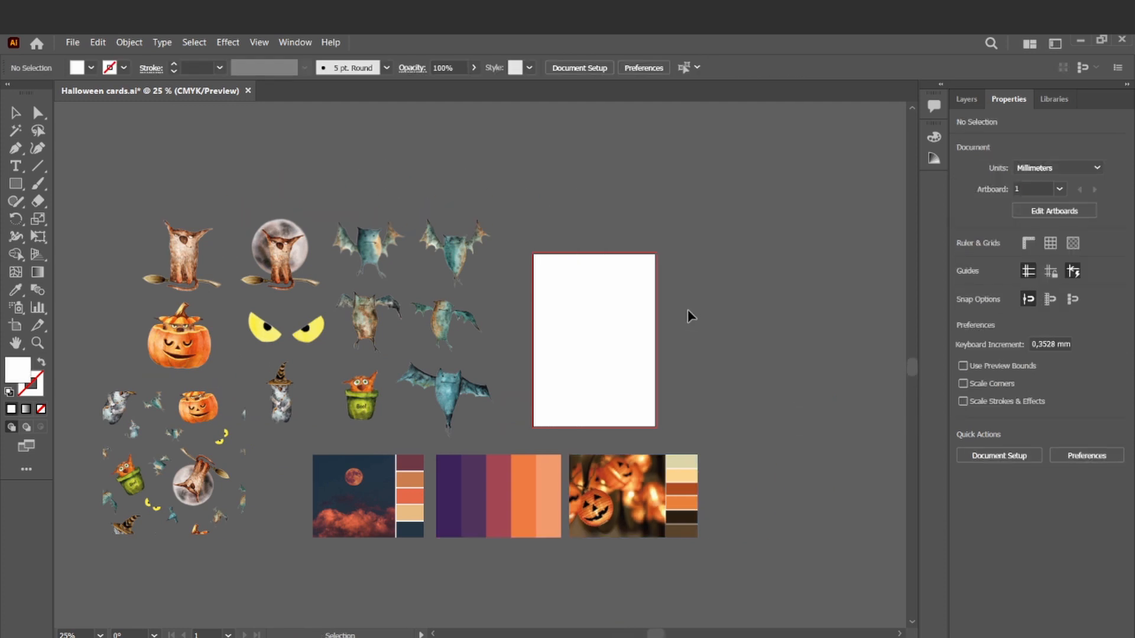
# Step: Draw three circles about 43 mm across above the artboard, filled with beige, dark blue and coral sampled from the night-sky palette
pyautogui.press('l')
pyautogui.moveTo(549, 217); pyautogui.dragTo(598, 227)
pyautogui.press('i')
pyautogui.press('v')
pyautogui.click(409, 531)
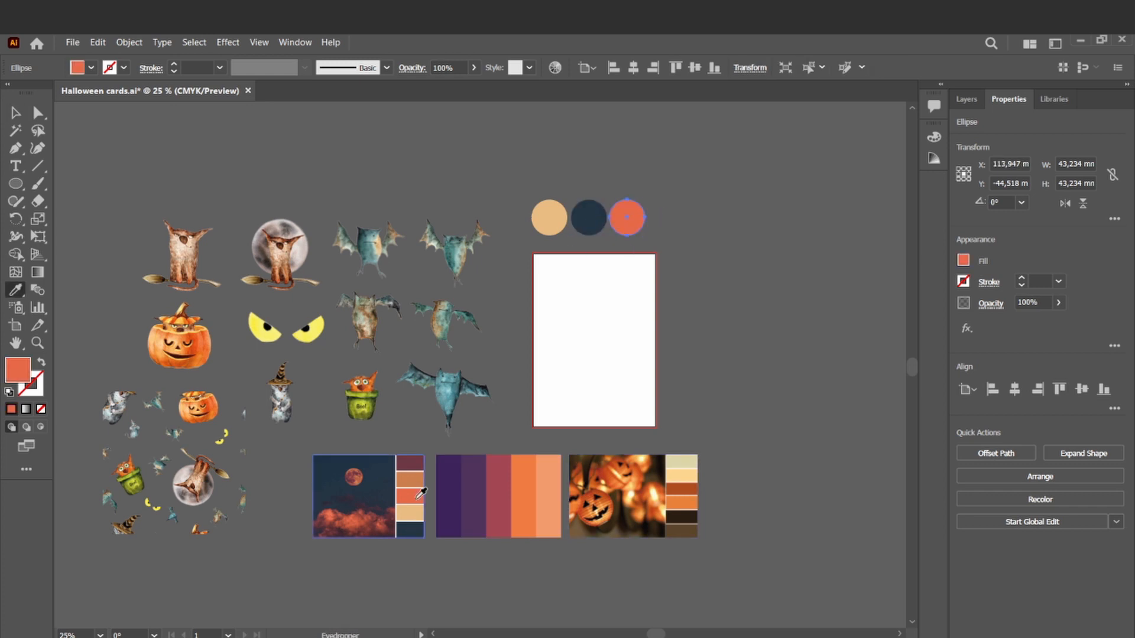
# Step: Change the third palette circle's coral fill to a brighter, more saturated orange
pyautogui.doubleClick(17, 370)
pyautogui.click(307, 421)
pyautogui.click(525, 398)
pyautogui.click(15, 113)
pyautogui.click(682, 167)
pyautogui.hscroll(1, 681, 167)
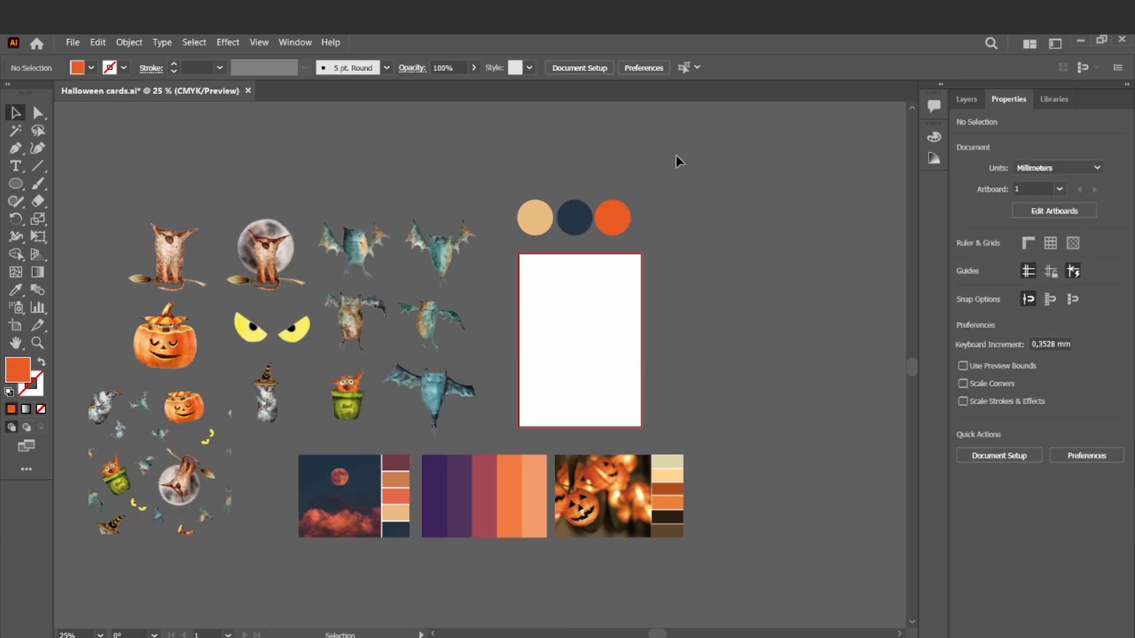
# Step: Add a Background layer above the "for work" layer and cover the artboard and its bleed with a rectangle
pyautogui.click(967, 99)
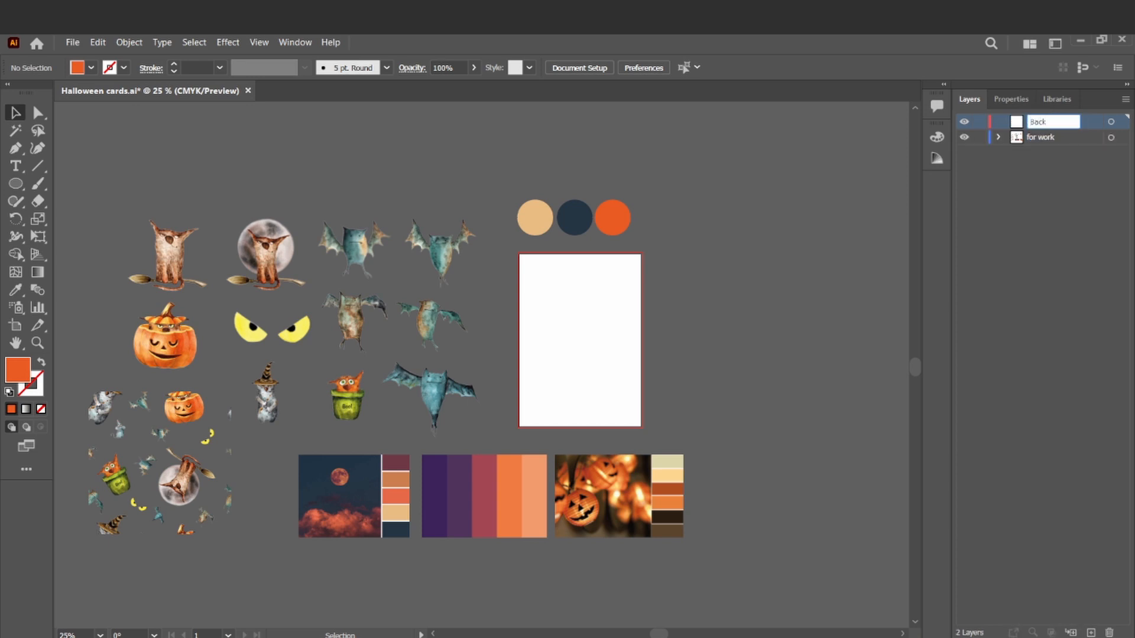
pyautogui.press('m')
pyautogui.moveTo(520, 254); pyautogui.dragTo(642, 426)
pyautogui.hotkey('ctrl', '+')
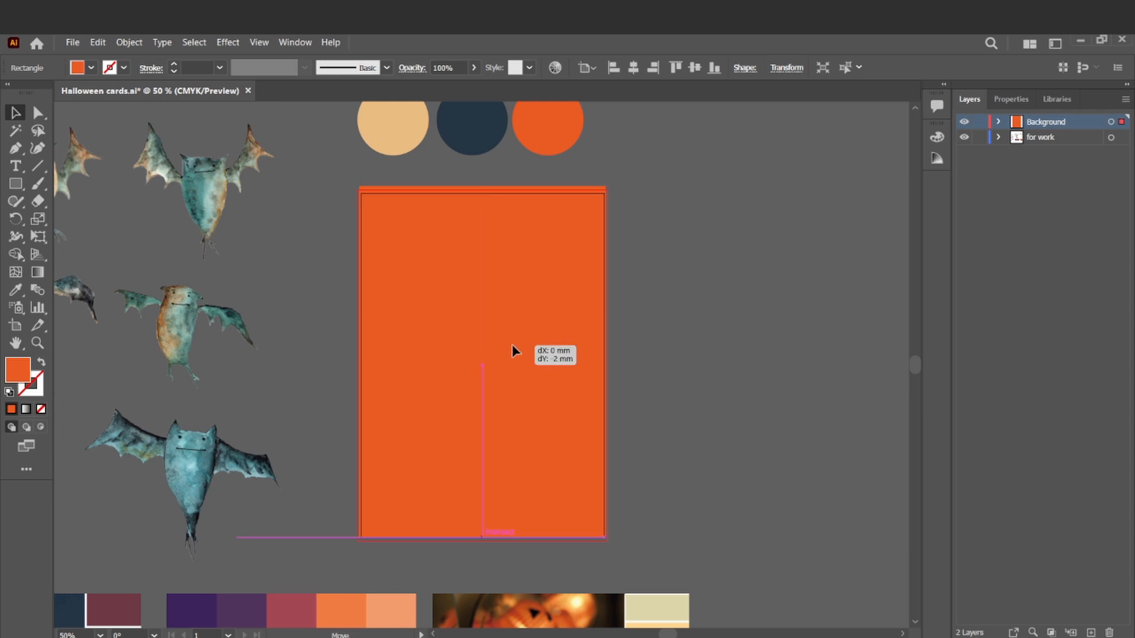
# Step: Fill the background rectangle with the dark blue sampled from the middle palette circle
pyautogui.press('i')
pyautogui.click(472, 127)
pyautogui.press('v')
pyautogui.click(718, 301)
# Step: Move the image of the cat on a broom before the moon to a new layer and place it on the card
pyautogui.hscroll(-5, 718, 302)
pyautogui.moveTo(136, 205); pyautogui.dragTo(191, 219)
pyautogui.click(1091, 633)
pyautogui.hotkey('ctrl', 'x')
pyautogui.hotkey('ctrl', 'v')
pyautogui.moveTo(481, 365); pyautogui.dragTo(750, 410)
# Step: Scale the cat-and-moon image proportionally and position it in the lower half of the dark blue card
pyautogui.hotkey('ctrl', '+')
pyautogui.hotkey('ctrl', '+')
pyautogui.hotkey('ctrl', '+')
pyautogui.hotkey('ctrl', '-')
pyautogui.hotkey('ctrl', '-')
pyautogui.hotkey('ctrl', '-')
pyautogui.scroll(1, 520, 440)
pyautogui.keyDown('shift'); pyautogui.moveTo(575, 489); pyautogui.dragTo(580, 494); pyautogui.keyUp('shift')
pyautogui.moveTo(520, 442); pyautogui.dragTo(519, 428)
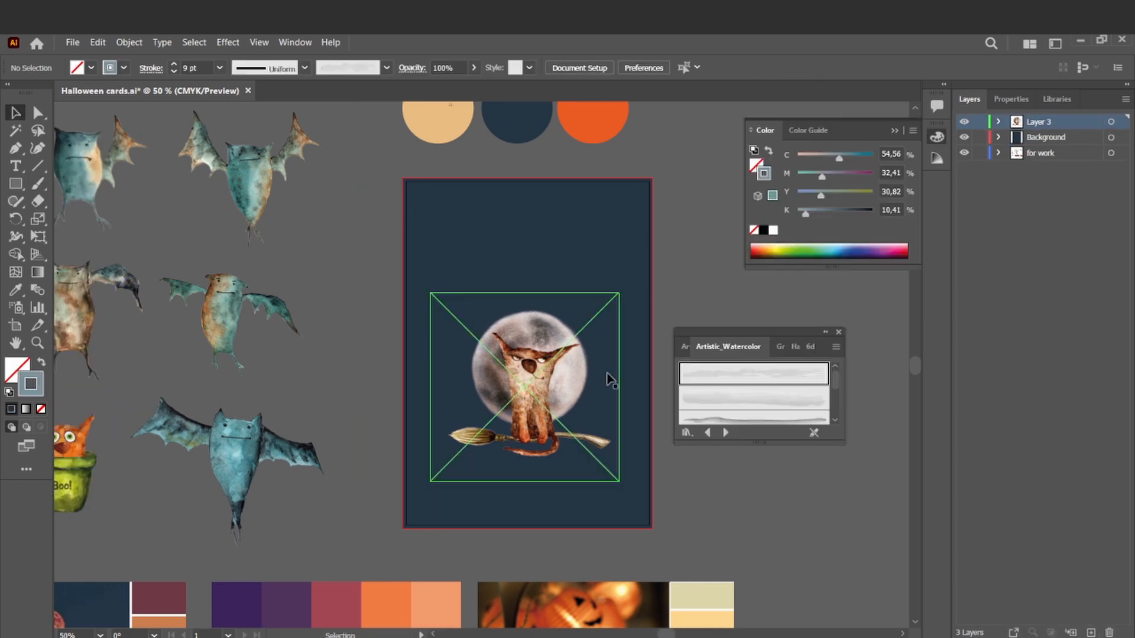
# Step: Close the Artistic_Watercolor brush library and enlarge the cat-and-moon image to nearly fill the card's width, centred near the bottom
pyautogui.click(558, 395)
pyautogui.moveTo(780, 332); pyautogui.dragTo(851, 333)
pyautogui.click(909, 332)
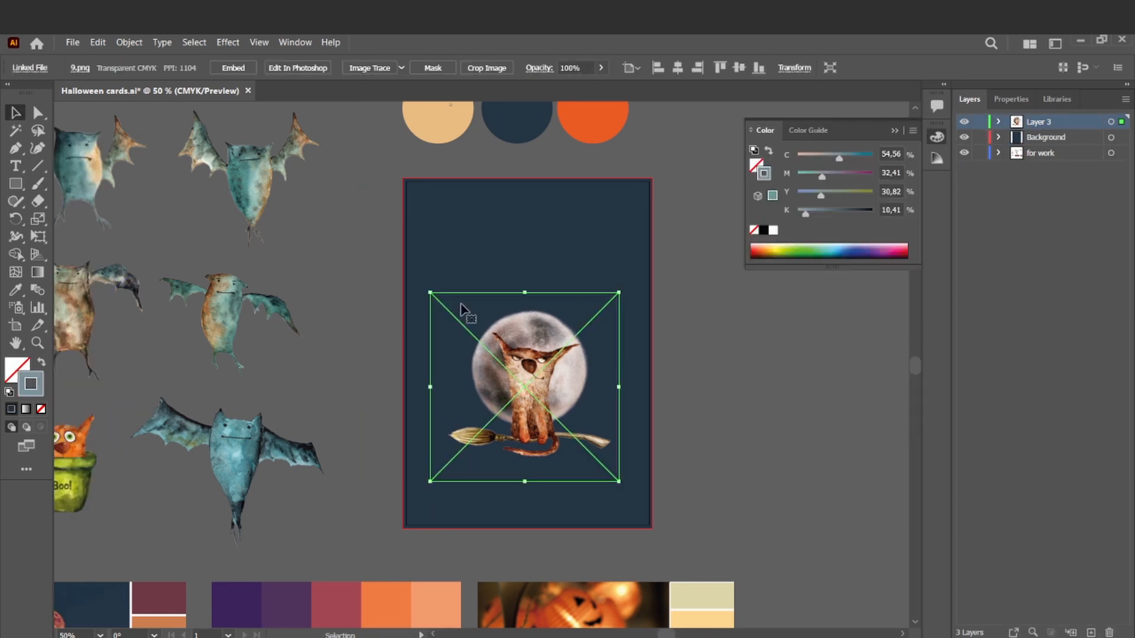
pyautogui.click(454, 265)
pyautogui.click(539, 380)
pyautogui.keyDown('shift'); pyautogui.moveTo(619, 482); pyautogui.dragTo(654, 516); pyautogui.keyUp('shift')
pyautogui.moveTo(573, 465); pyautogui.dragTo(552, 476)
pyautogui.keyDown('shift'); pyautogui.moveTo(638, 532); pyautogui.dragTo(646, 540); pyautogui.keyUp('shift')
pyautogui.moveTo(569, 481); pyautogui.dragTo(560, 480)
pyautogui.click(704, 446)
# Step: Lock the Background layer and draw a small five-pointed star beside the moon on a new layer beneath the cat
pyautogui.click(980, 136)
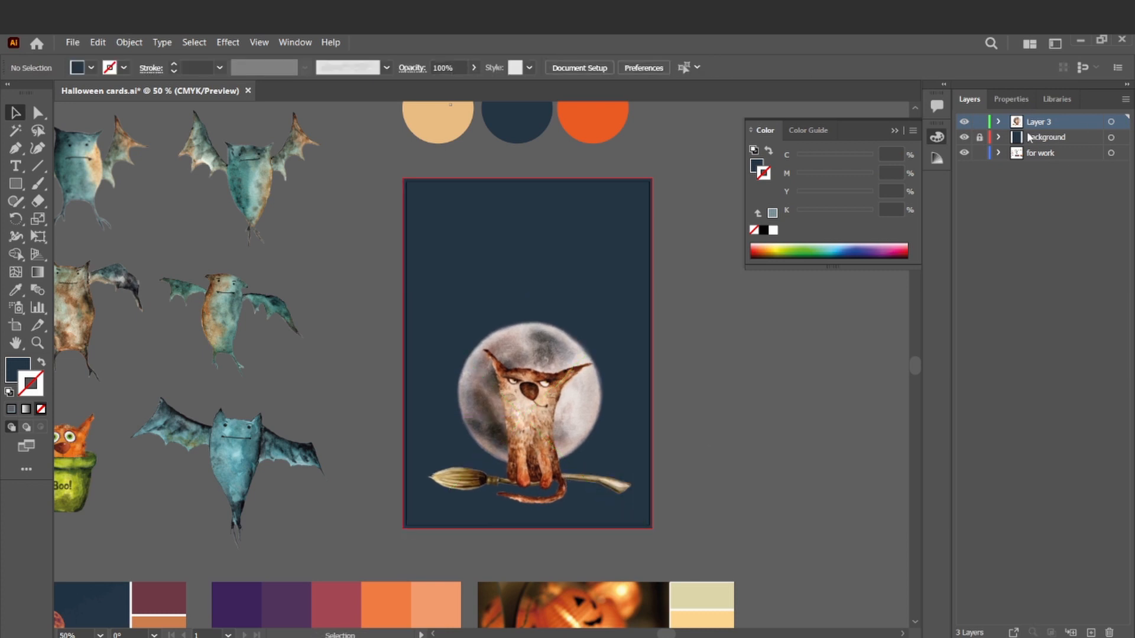
pyautogui.click(1092, 633)
pyautogui.moveTo(11, 192); pyautogui.dragTo(65, 254)
pyautogui.moveTo(439, 320); pyautogui.dragTo(440, 319)
pyautogui.hotkey('ctrl', '+')
pyautogui.hotkey('ctrl', '+')
pyautogui.hotkey('ctrl', '+')
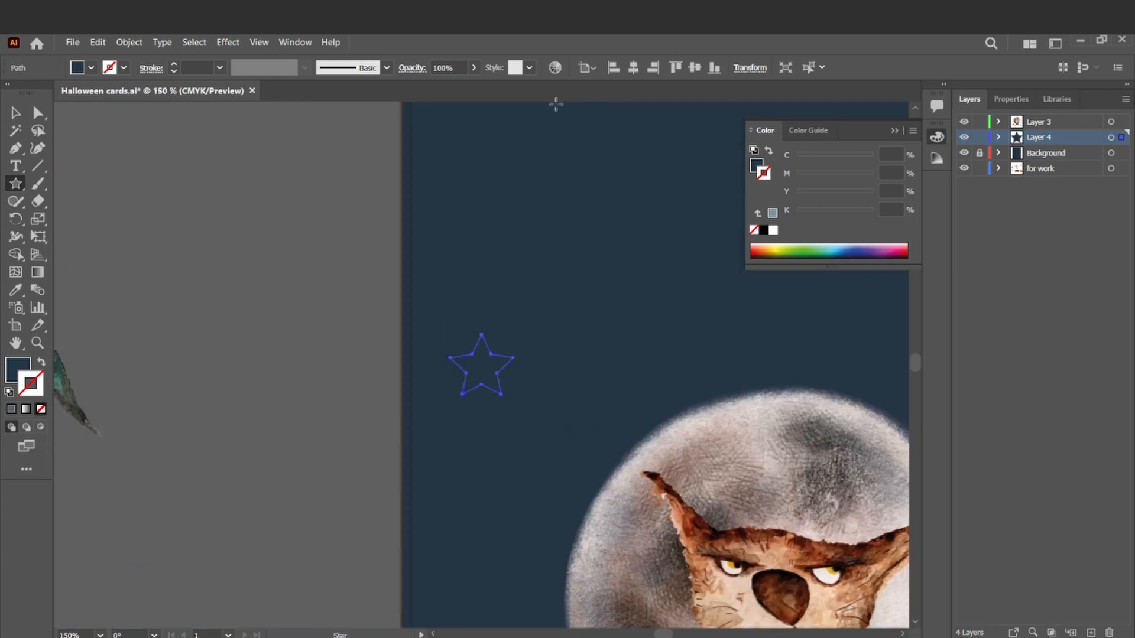
# Step: Give the star a light grey-blue outline with a 1 pt stroke
pyautogui.click(76, 68)
pyautogui.doubleClick(18, 370)
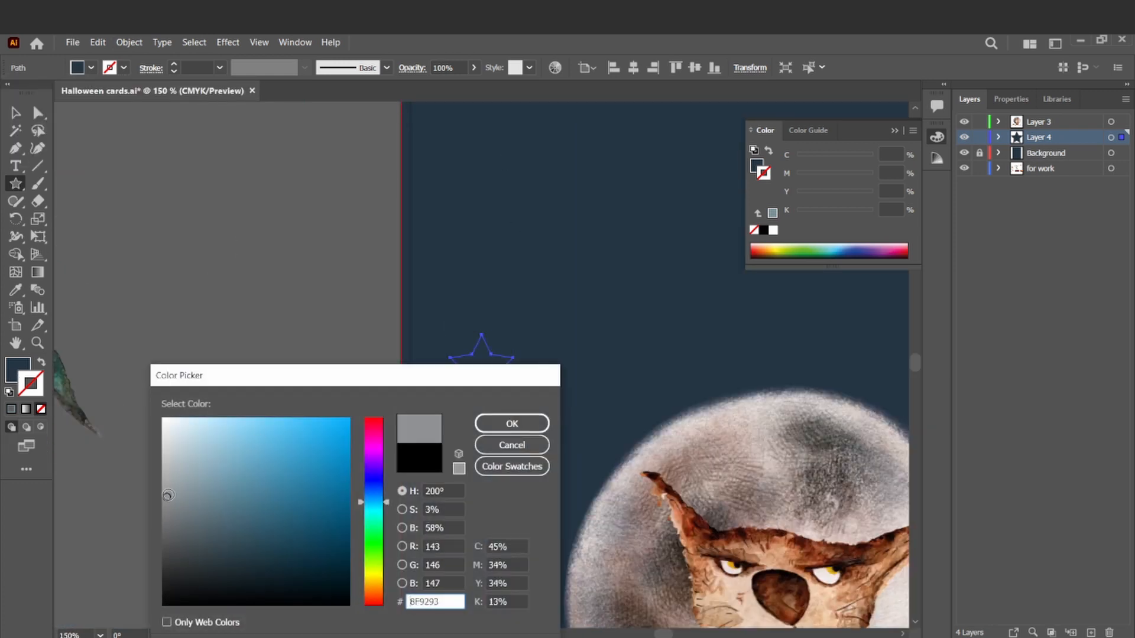
pyautogui.press('Return')
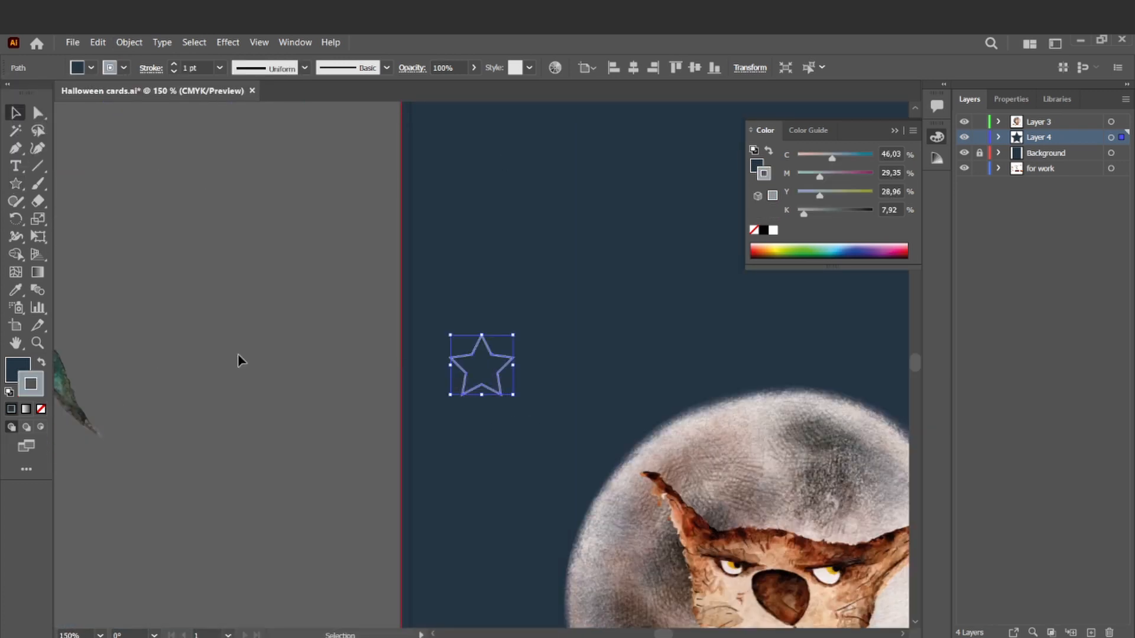
pyautogui.click(238, 360)
# Step: Lock the cat image's layer and fill the star with the pale tone sampled from the moon
pyautogui.hscroll(6, 238, 360)
pyautogui.click(336, 362)
pyautogui.click(980, 122)
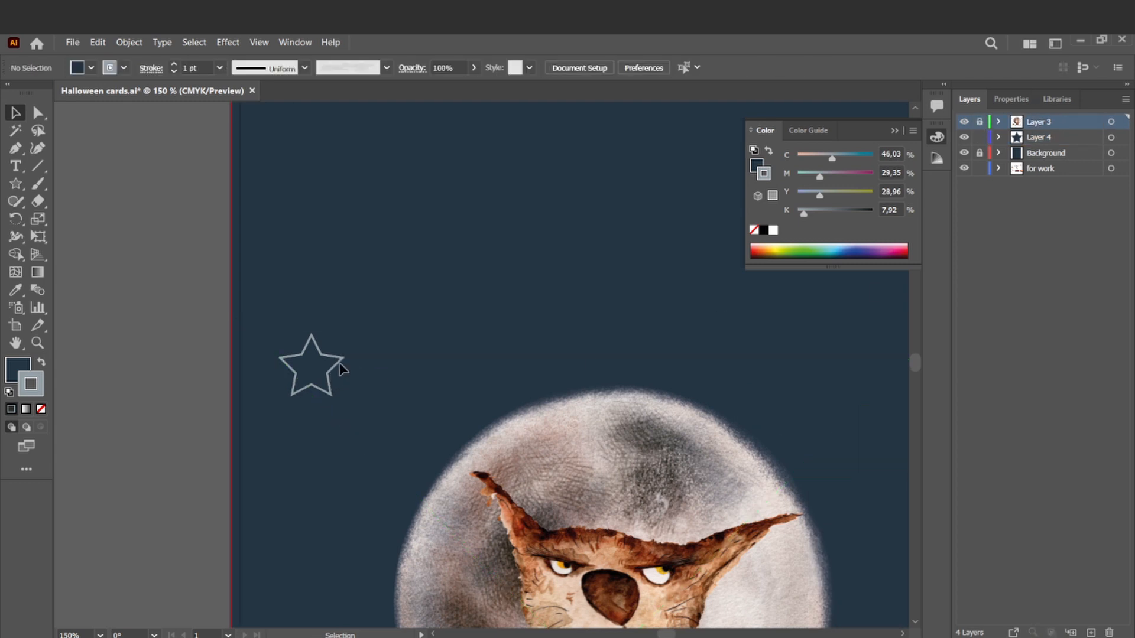
pyautogui.click(342, 364)
pyautogui.press('i')
pyautogui.scroll(-1, 729, 547)
pyautogui.click(728, 546)
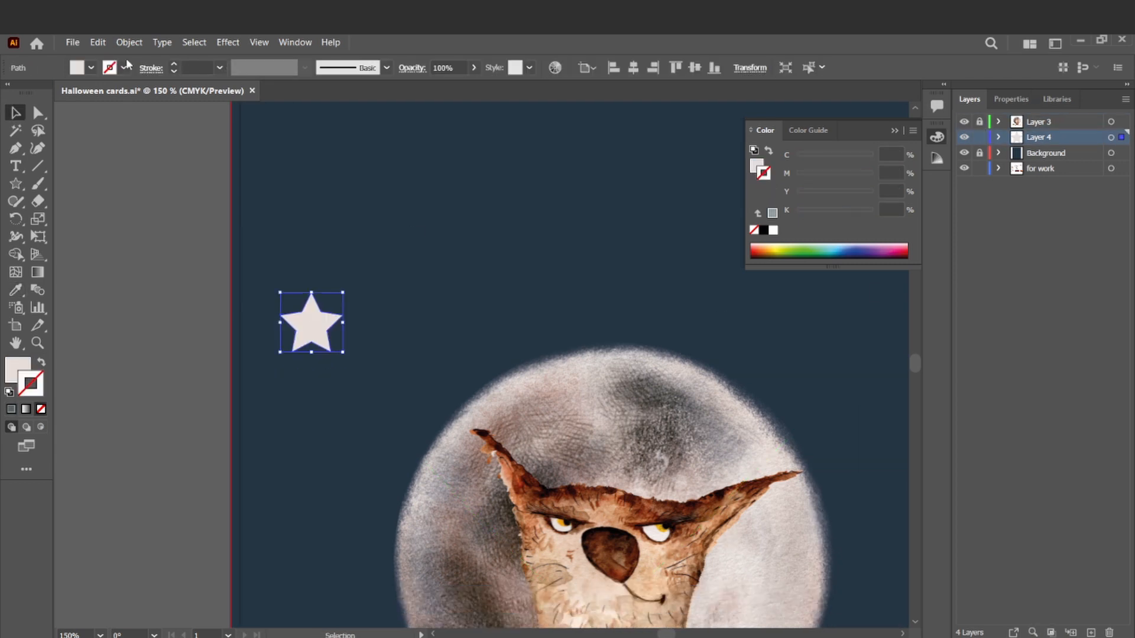
# Step: Shrink the star and move it lower, into the space left of the moon
pyautogui.moveTo(322, 330); pyautogui.dragTo(333, 444)
pyautogui.moveTo(332, 393); pyautogui.dragTo(320, 405)
pyautogui.doubleClick(304, 435)
pyautogui.press('Escape')
pyautogui.click(311, 433)
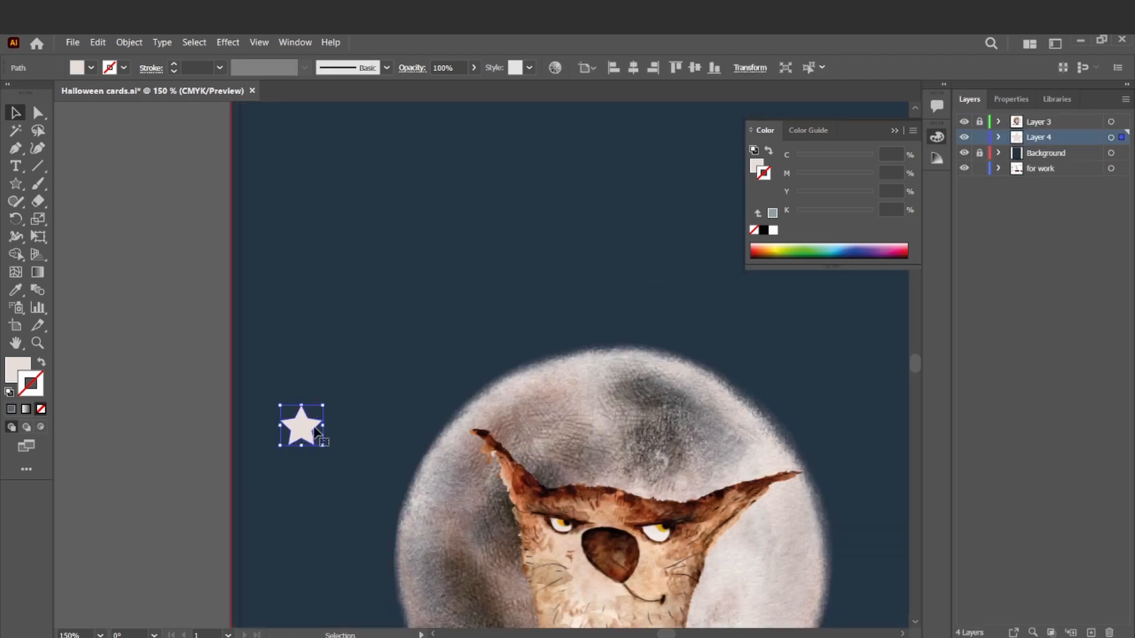
# Step: Adjust the star's inner corner anchor points with the Direct Selection tool to reshape its arms
pyautogui.press('a')
pyautogui.hotkey('ctrl', '+')
pyautogui.hotkey('ctrl', '+')
pyautogui.hotkey('ctrl', '+')
pyautogui.hotkey('ctrl', '+')
pyautogui.hotkey('ctrl', '+')
pyautogui.moveTo(419, 403)
pyautogui.mouseDown()
pyautogui.moveTo(403, 406)
pyautogui.moveTo(437, 395)
pyautogui.mouseUp()
pyautogui.click(440, 396)
pyautogui.press('v')
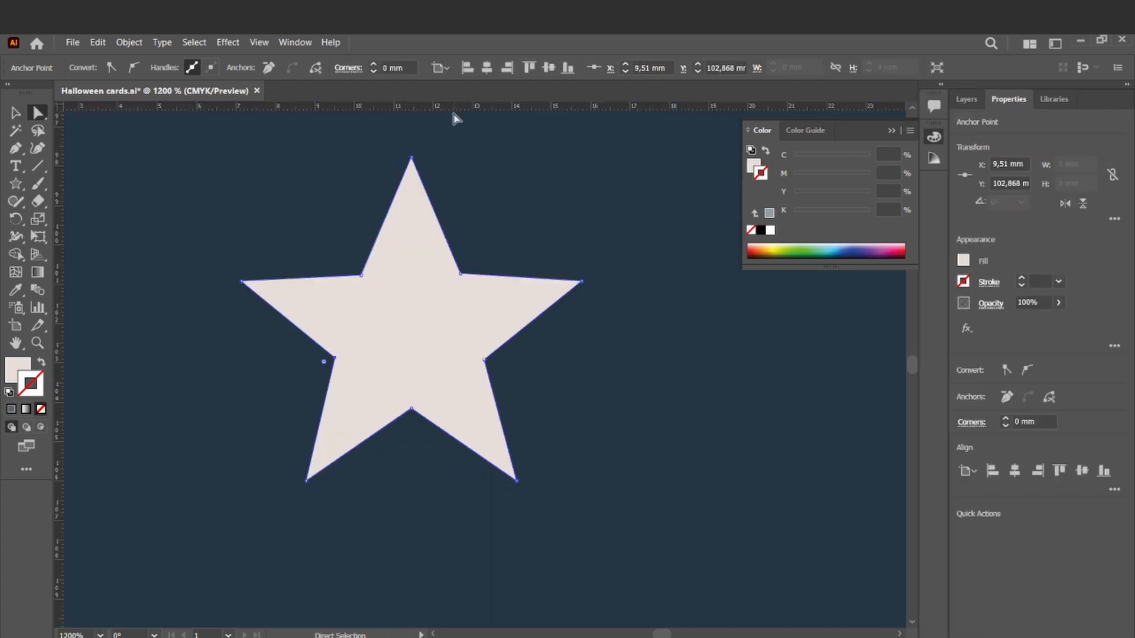
# Step: Add a horizontal guide at the star's two lower inner side corners and align their anchor points to it
pyautogui.moveTo(455, 107); pyautogui.dragTo(416, 357)
pyautogui.scroll(3, 337, 378)
pyautogui.click(705, 389)
pyautogui.hscroll(2, 705, 389)
pyautogui.moveTo(624, 317); pyautogui.dragTo(628, 313)
# Step: Add a horizontal guide level with the star's side tips and move both upper inner corner anchors down onto it
pyautogui.scroll(3, 628, 313)
pyautogui.click(559, 245)
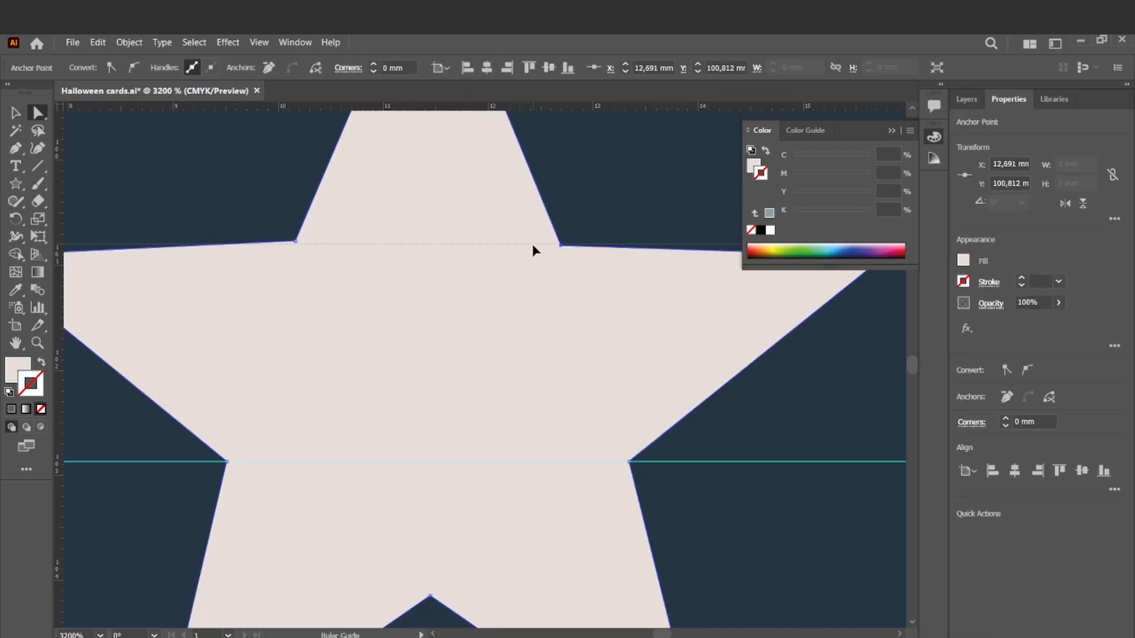
pyautogui.moveTo(473, 107); pyautogui.dragTo(460, 256)
pyautogui.moveTo(559, 246); pyautogui.dragTo(557, 258)
pyautogui.moveTo(294, 241); pyautogui.dragTo(295, 257)
pyautogui.scroll(-2, 554, 348)
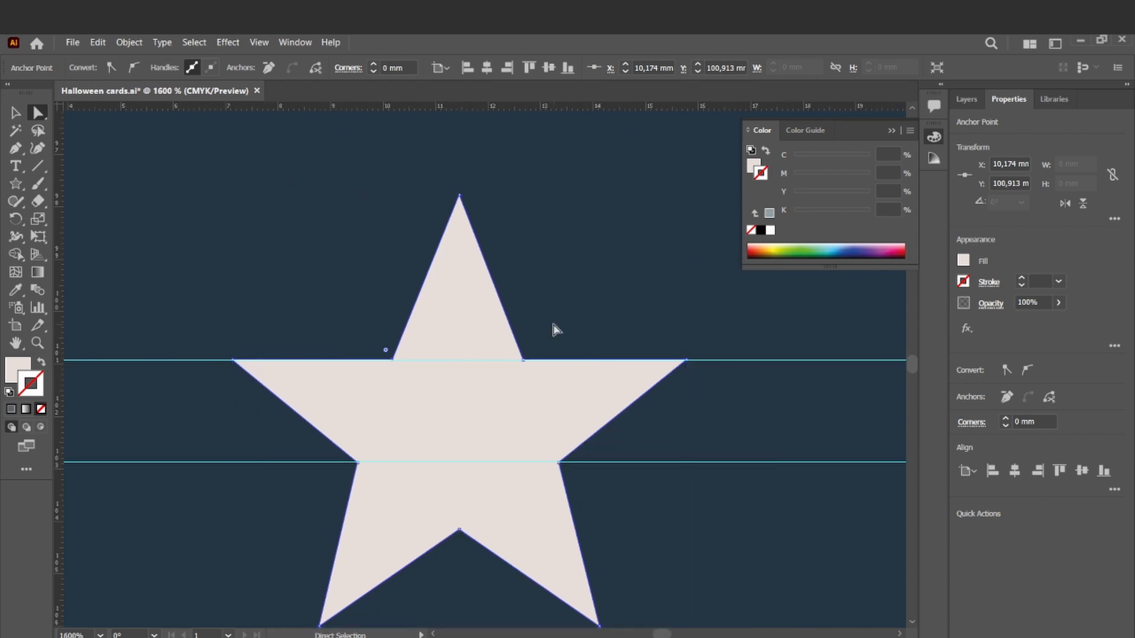
# Step: Clear the horizontal guides and fine-tune the star's two lower inner corner anchor points
pyautogui.moveTo(710, 322); pyautogui.dragTo(735, 544)
pyautogui.press('Delete')
pyautogui.click(557, 462)
pyautogui.moveTo(558, 463); pyautogui.dragTo(560, 462)
pyautogui.click(673, 465)
pyautogui.moveTo(357, 463); pyautogui.dragTo(353, 463)
pyautogui.click(631, 482)
# Step: Scale the star down to about 5 x 4.8 mm
pyautogui.hotkey('ctrl', '-')
pyautogui.hotkey('ctrl', '-')
pyautogui.hotkey('ctrl', '-')
pyautogui.hotkey('ctrl', '-')
pyautogui.hotkey('ctrl', '-')
pyautogui.hotkey('ctrl', '-')
pyautogui.hotkey('ctrl', '-')
pyautogui.hotkey('ctrl', '-')
pyautogui.hotkey('ctrl', '-')
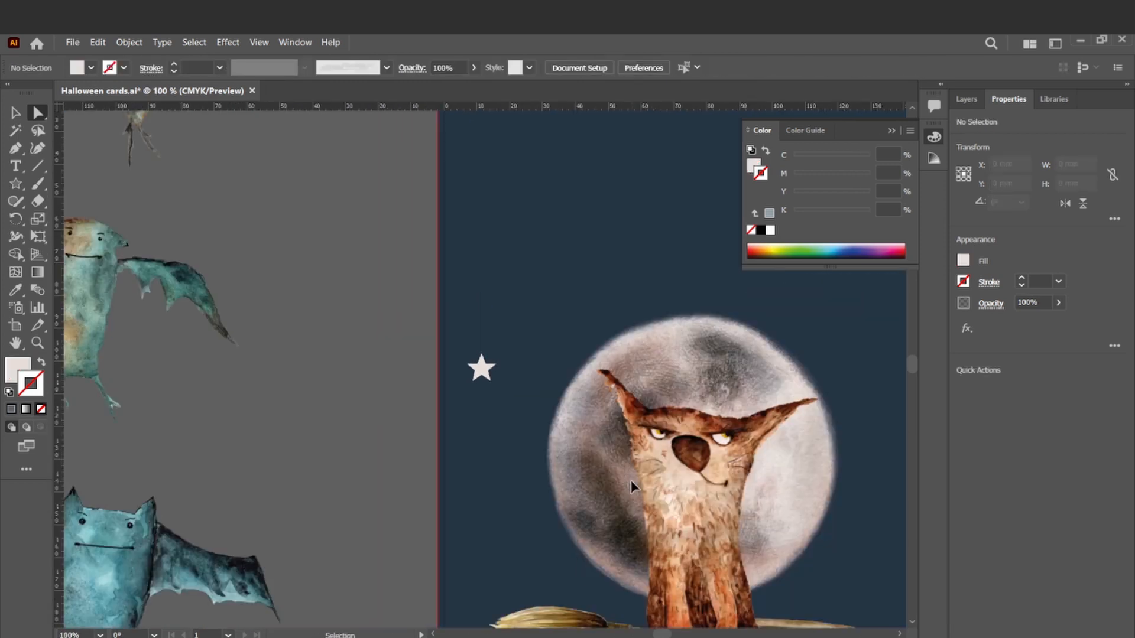
pyautogui.press('v')
pyautogui.click(298, 368)
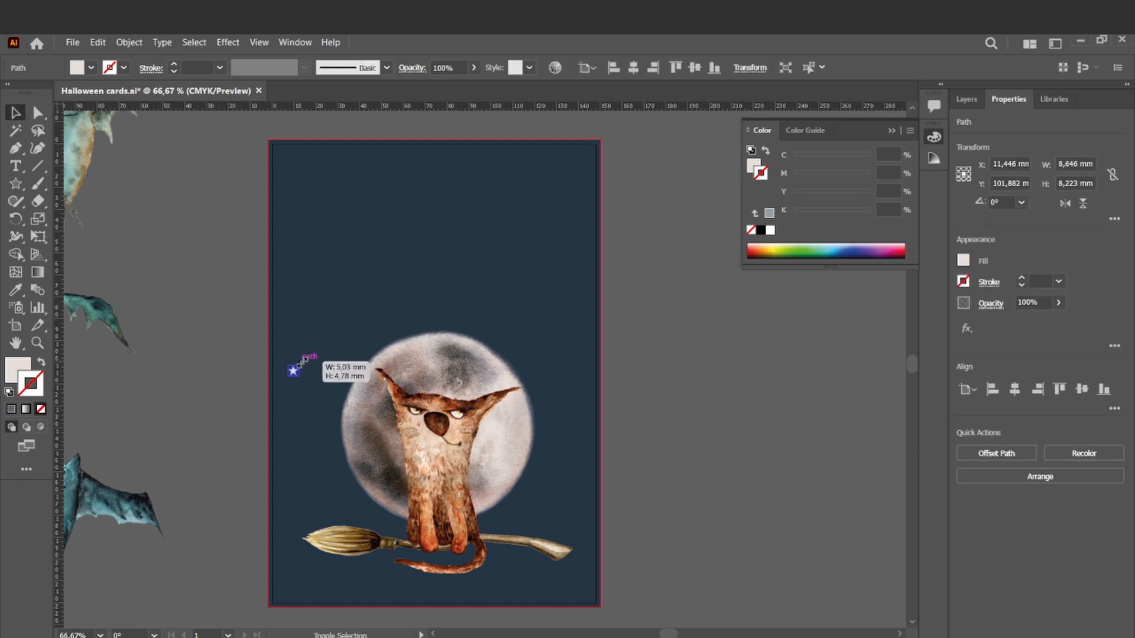
pyautogui.moveTo(303, 362); pyautogui.dragTo(302, 362)
pyautogui.click(328, 356)
pyautogui.hotkey('ctrl', '+')
pyautogui.scroll(-3, 328, 355)
# Step: Duplicate the star to the card's lower right edge and to the sky above and left of the moon
pyautogui.click(199, 291)
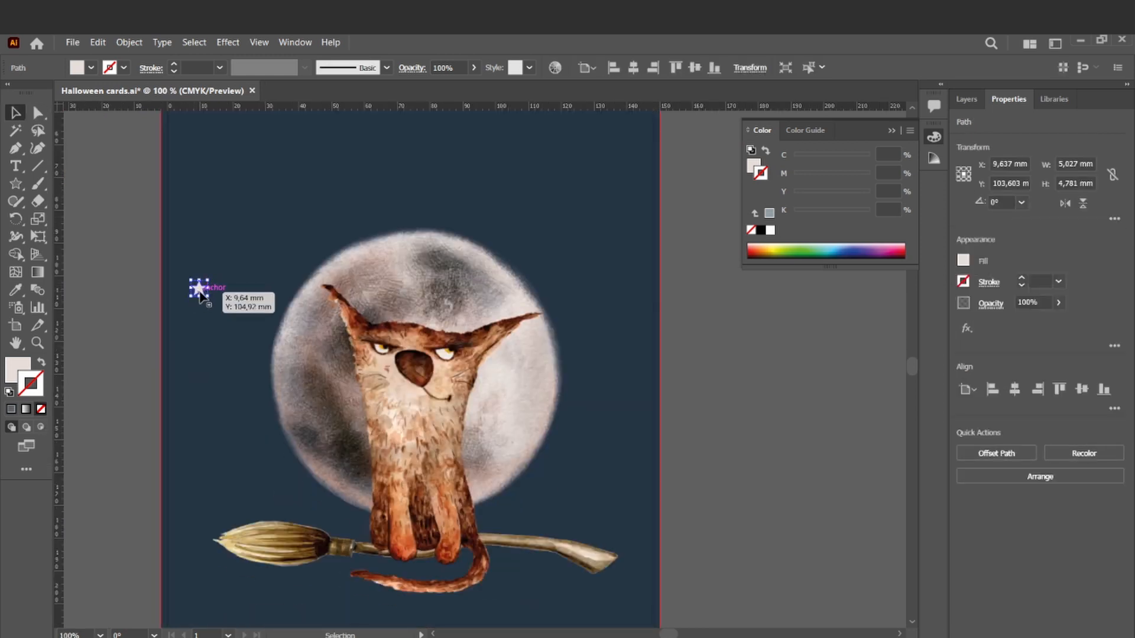
pyautogui.moveTo(199, 291); pyautogui.dragTo(670, 526)
pyautogui.scroll(-1, 658, 513)
pyautogui.moveTo(649, 482); pyautogui.dragTo(258, 133)
pyautogui.scroll(4, 295, 166)
pyautogui.scroll(-2, 480, 467)
# Step: Vary the star sizes around the moon, making the one at its upper right about 11.6 mm wide
pyautogui.click(694, 435)
pyautogui.click(323, 388)
pyautogui.moveTo(327, 383); pyautogui.dragTo(339, 379)
pyautogui.click(522, 368)
pyautogui.moveTo(527, 364); pyautogui.dragTo(537, 355)
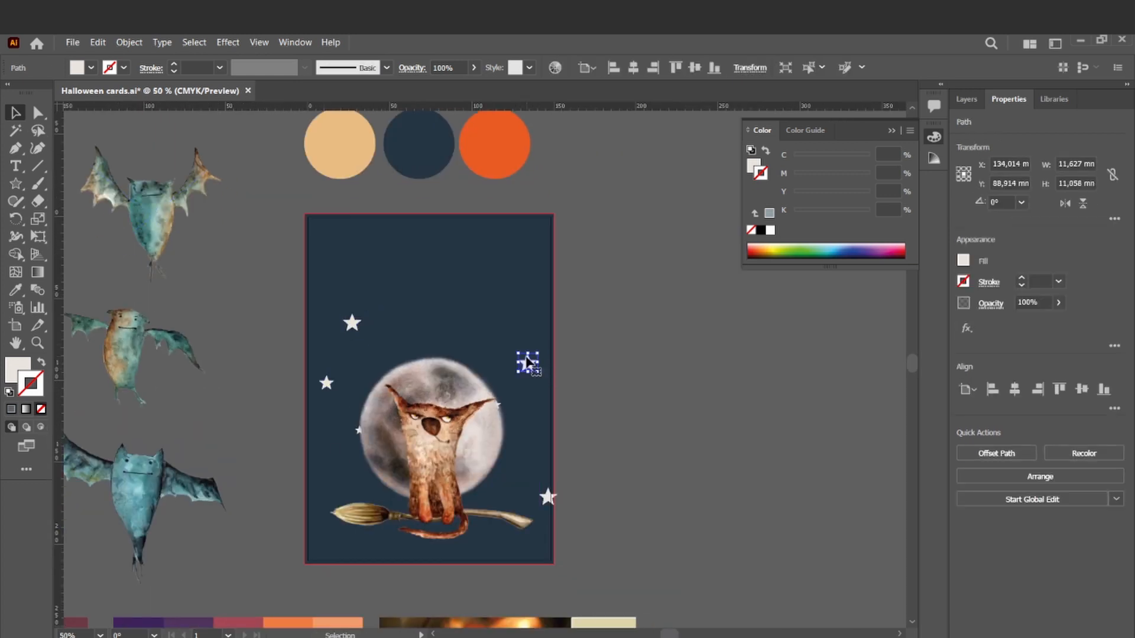
# Step: Duplicate the star on the lower right edge to the card's lower left corner
pyautogui.scroll(-1, 532, 414)
pyautogui.click(548, 454)
pyautogui.click(609, 467)
pyautogui.scroll(-1, 609, 467)
pyautogui.scroll(-1, 609, 464)
pyautogui.moveTo(551, 429); pyautogui.dragTo(331, 489)
pyautogui.hotkey('ctrl', '+')
pyautogui.hotkey('ctrl', '+')
pyautogui.moveTo(480, 366); pyautogui.dragTo(479, 362)
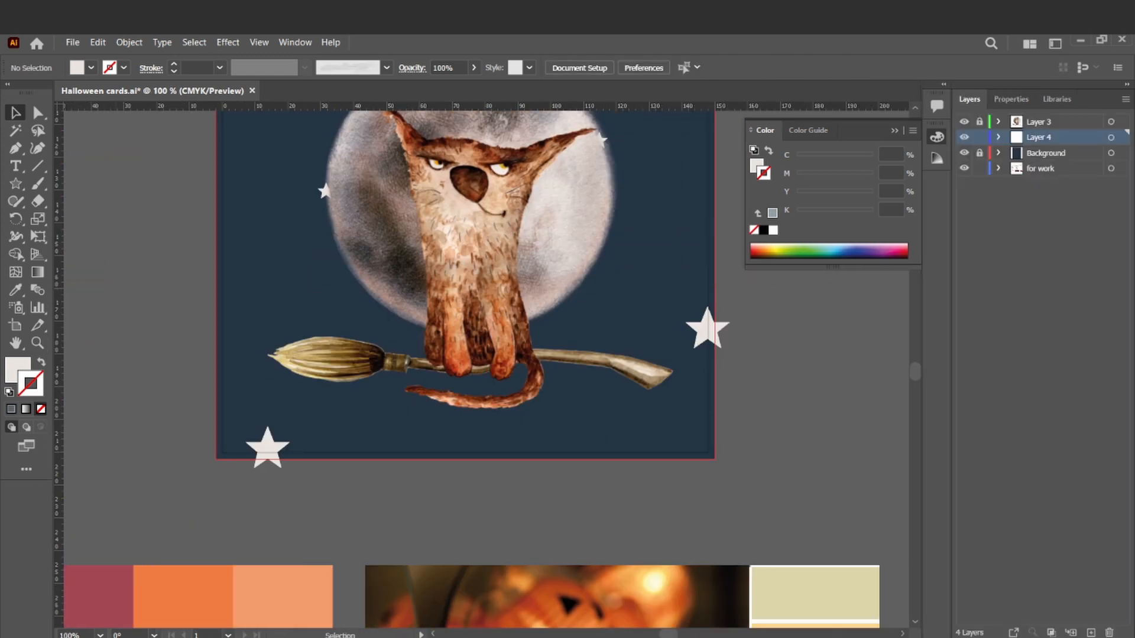
# Step: Add a layer directly above Background and draw a large wavy shape across the card's lower part with the Pen tool
pyautogui.click(1039, 153)
pyautogui.press('p')
pyautogui.click(182, 381)
pyautogui.moveTo(319, 323); pyautogui.dragTo(397, 312)
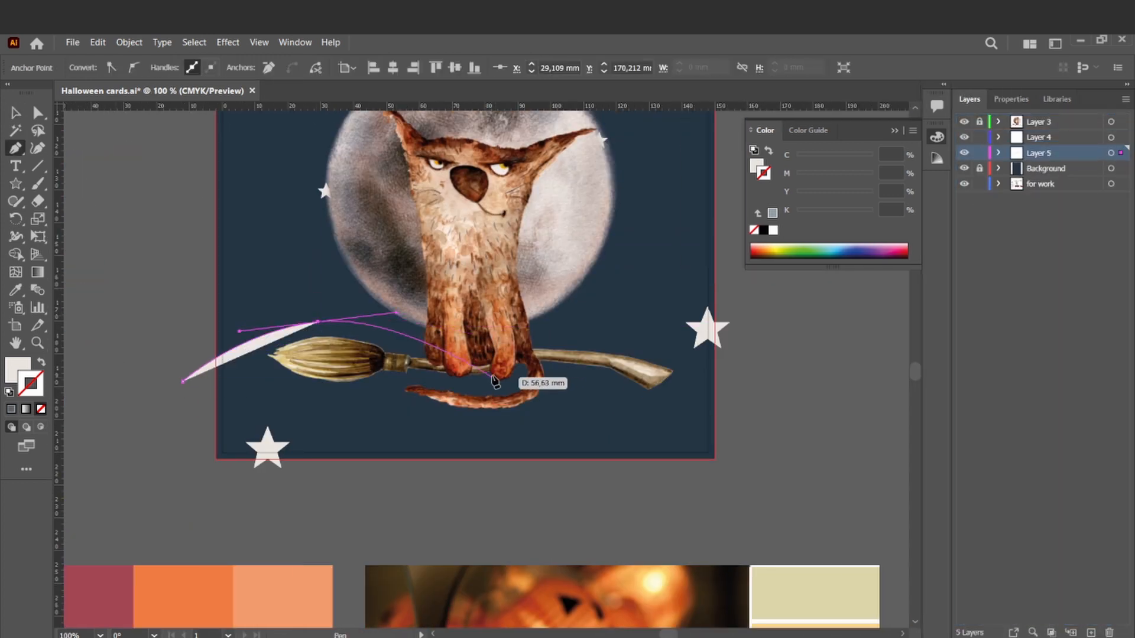
pyautogui.moveTo(550, 350); pyautogui.dragTo(551, 350)
pyautogui.moveTo(730, 299); pyautogui.dragTo(818, 289)
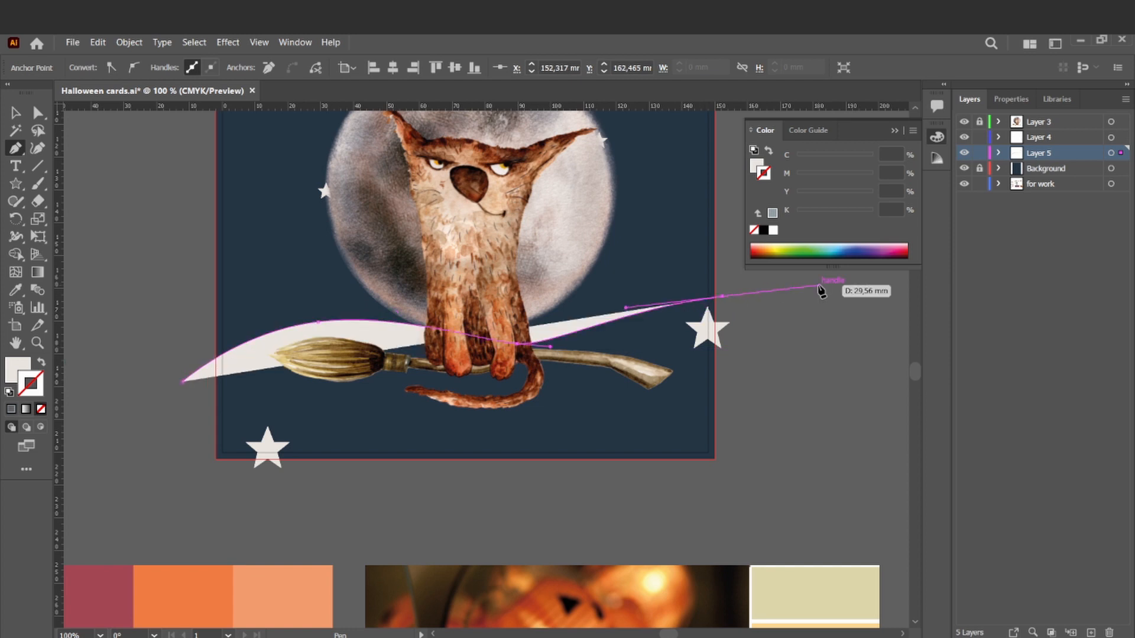
pyautogui.click(751, 471)
pyautogui.click(178, 473)
pyautogui.click(183, 381)
# Step: Set the wavy shape's opacity to 84% and shift it slightly to the left
pyautogui.press('v')
pyautogui.click(474, 68)
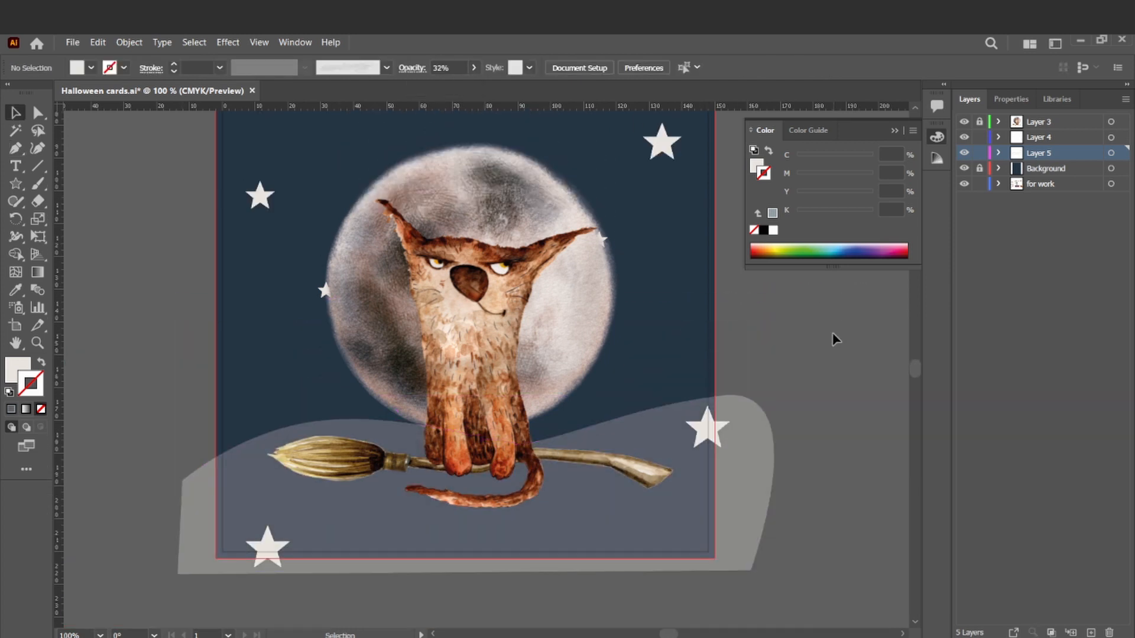
pyautogui.moveTo(603, 502); pyautogui.dragTo(583, 506)
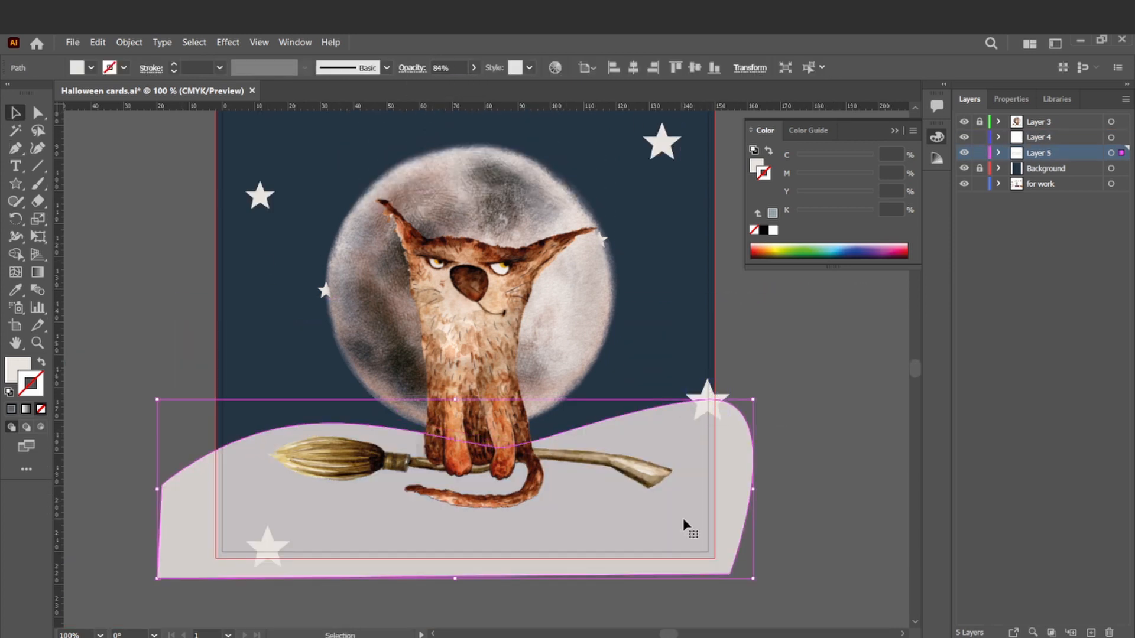
# Step: Try other fill colors on the wavy shape and a duplicate of it offset to the lower left
pyautogui.press('o')
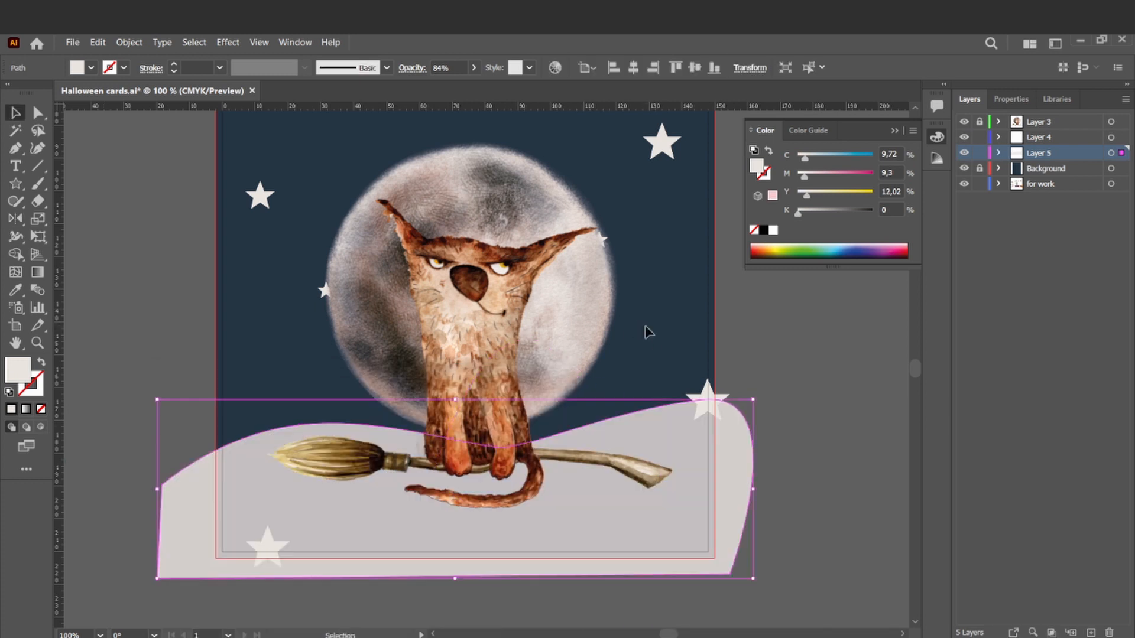
pyautogui.press('i')
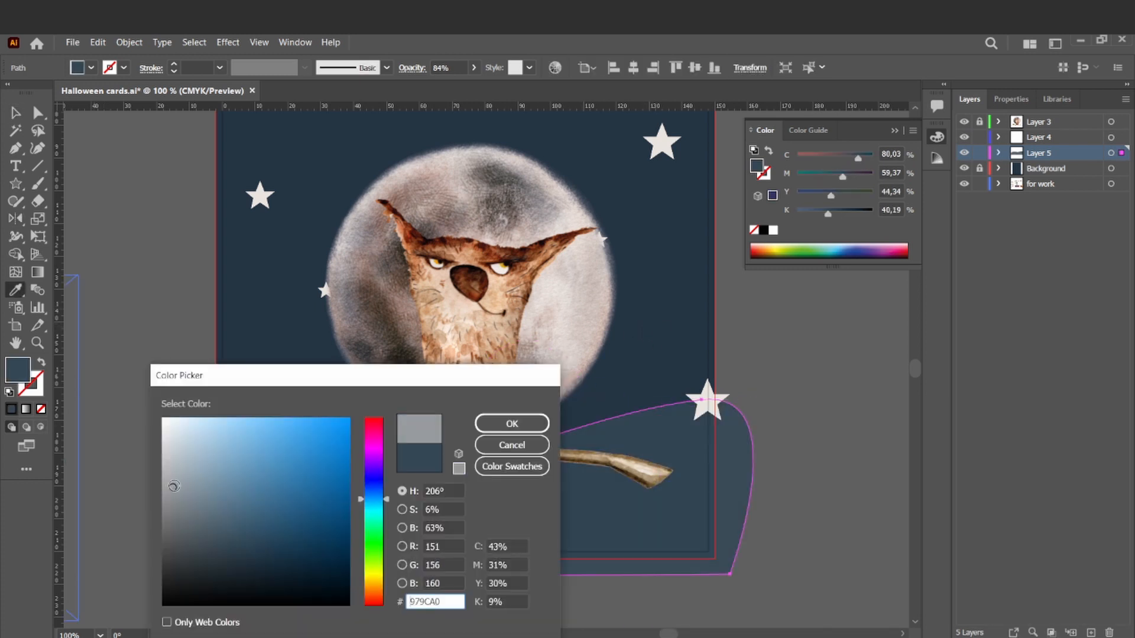
pyautogui.click(514, 417)
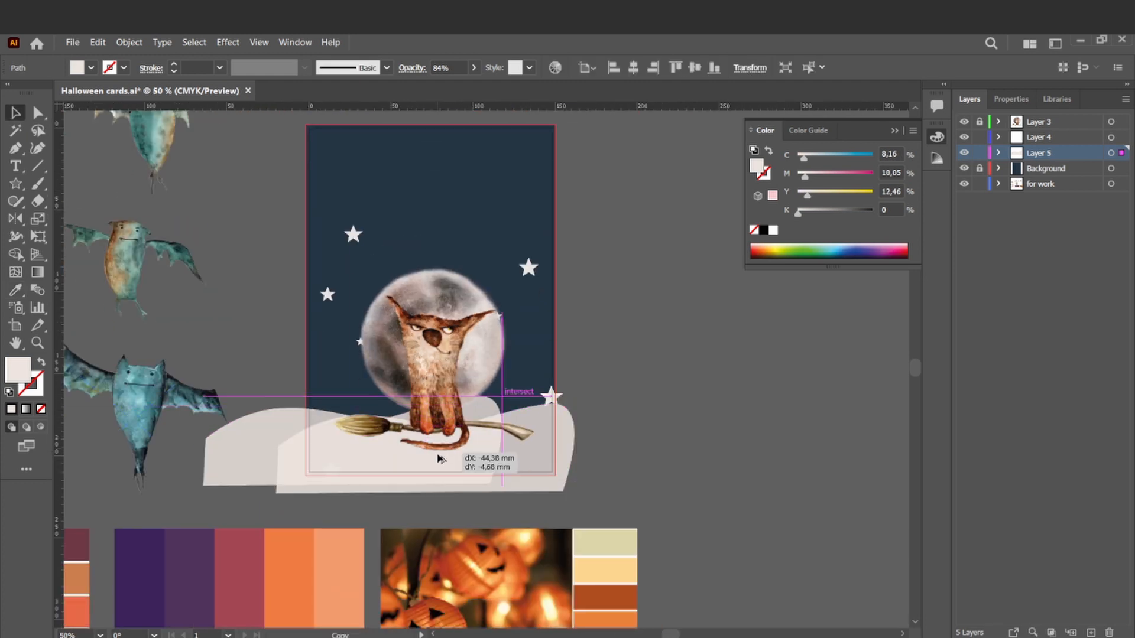
pyautogui.moveTo(417, 461); pyautogui.dragTo(327, 478)
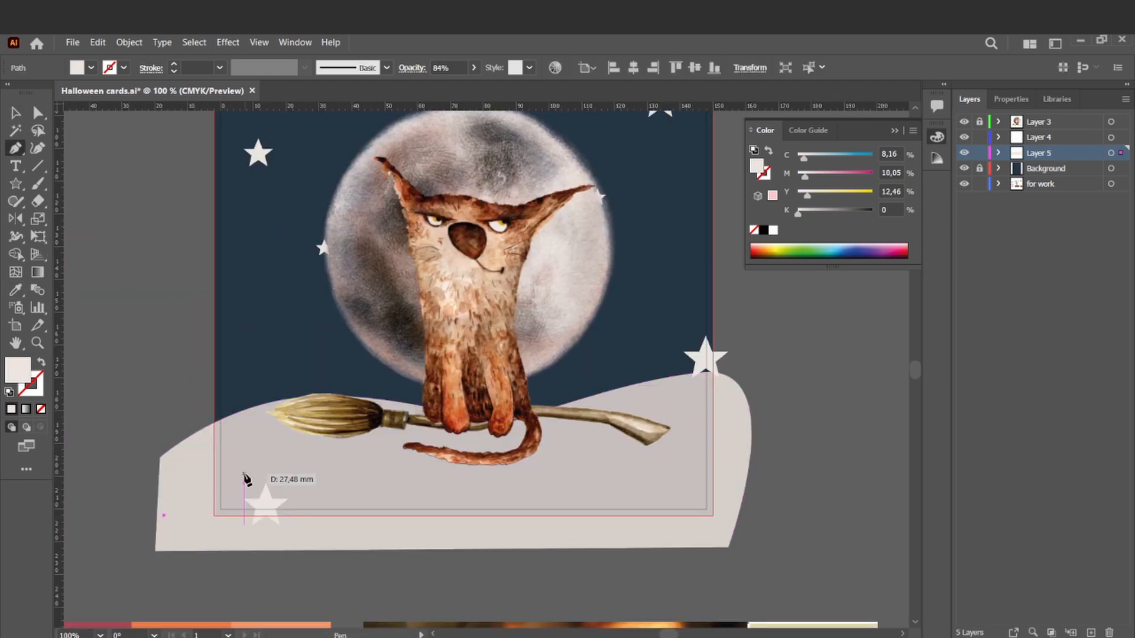
# Step: Draw a low two-bump cloud over the card's lower left corner with the Pen tool
pyautogui.click(293, 489)
pyautogui.click(306, 488)
pyautogui.click(325, 484)
pyautogui.click(343, 481)
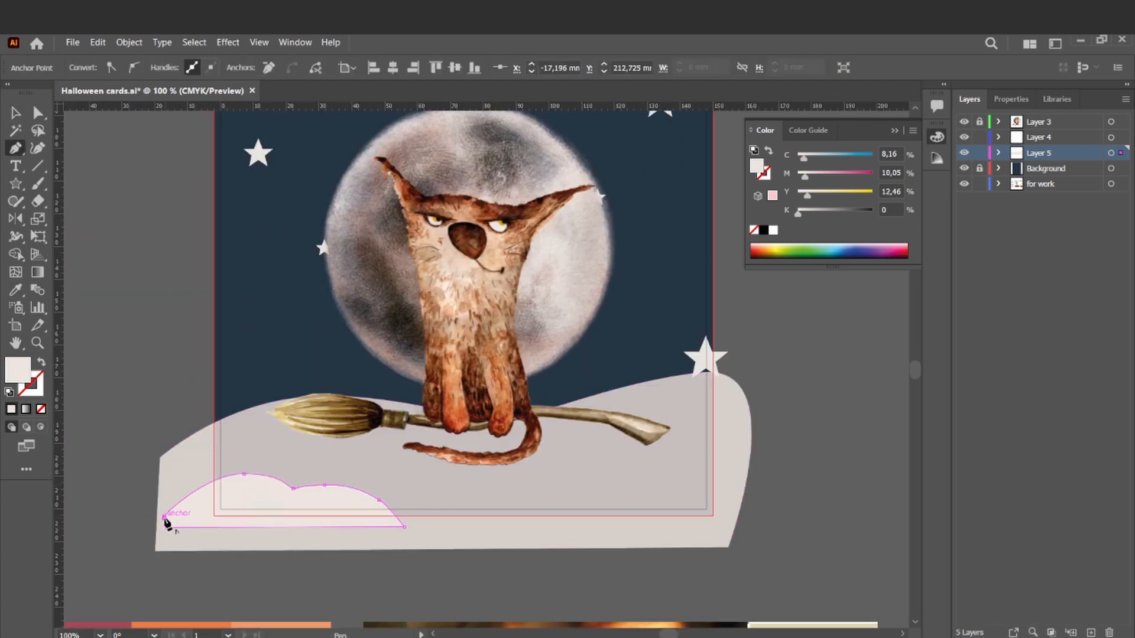
pyautogui.hotkey('ctrl', '+')
# Step: Draw a three-bump cloud over the card's lower right corner with the Pen tool and remove the large wavy shape
pyautogui.press('a')
pyautogui.click(429, 341)
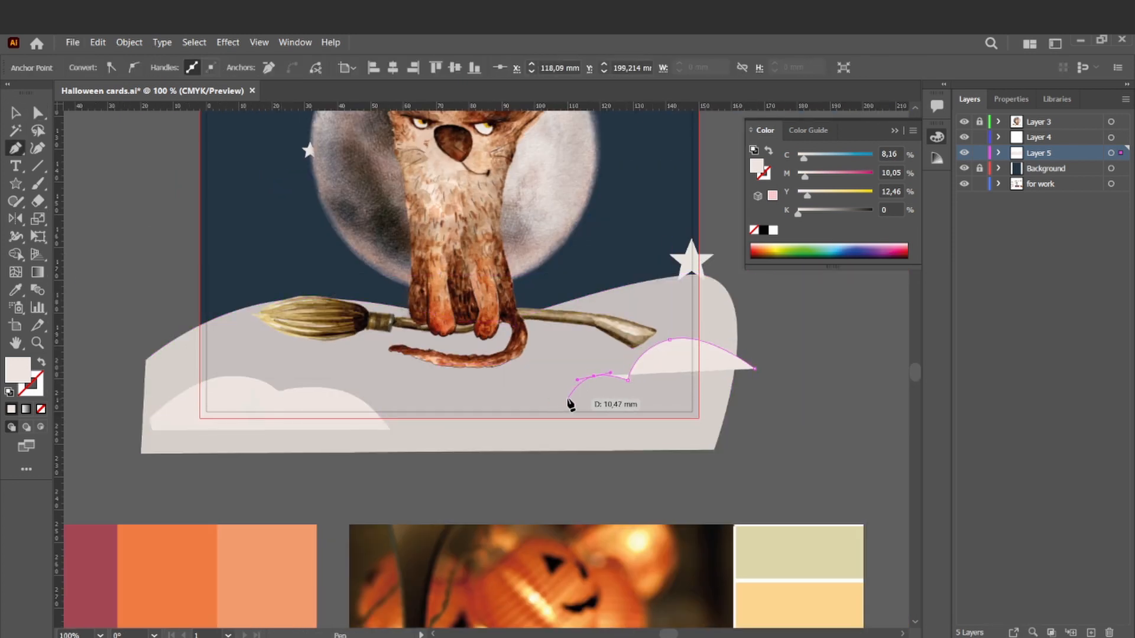
pyautogui.moveTo(507, 429); pyautogui.dragTo(504, 460)
pyautogui.click(725, 440)
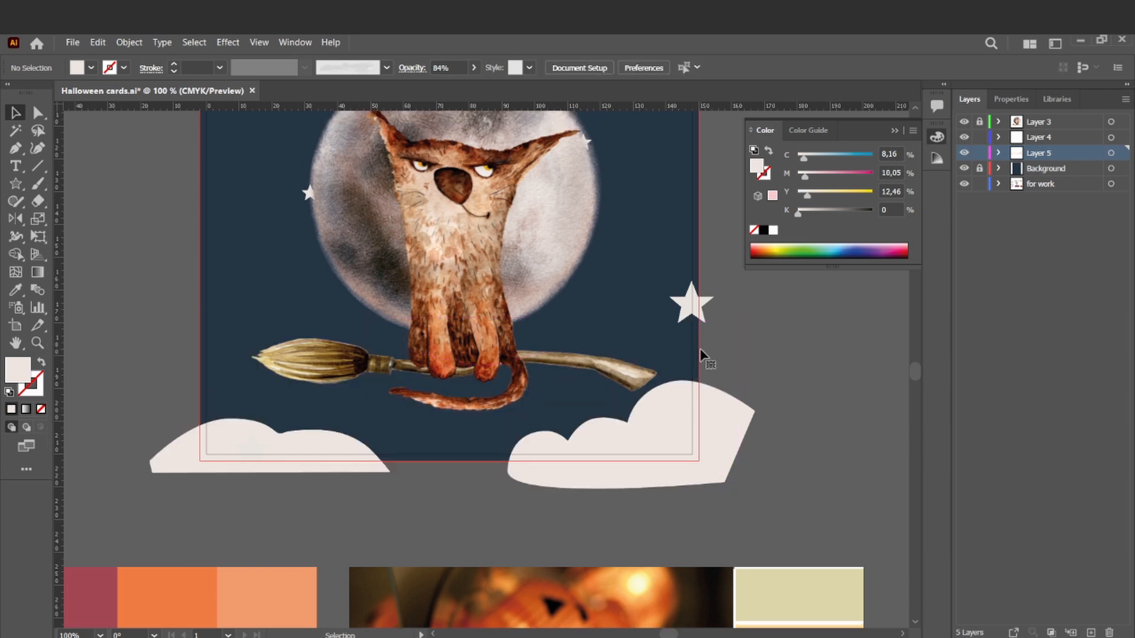
# Step: Draw a large cloud bank with rounded humps across the card's whole lower part with the Pen tool
pyautogui.press('p')
pyautogui.click(144, 397)
pyautogui.moveTo(324, 330); pyautogui.dragTo(421, 296)
pyautogui.moveTo(546, 311); pyautogui.dragTo(727, 319)
pyautogui.click(764, 352)
pyautogui.click(765, 523)
pyautogui.click(126, 528)
pyautogui.click(144, 398)
# Step: Place the large cloud bank beneath the two small clouds in Layer 5 and set its opacity to 75%
pyautogui.press('v')
pyautogui.click(998, 153)
pyautogui.click(1056, 199)
pyautogui.click(473, 68)
pyautogui.moveTo(477, 90); pyautogui.dragTo(461, 90)
pyautogui.click(846, 364)
pyautogui.scroll(2, 846, 364)
pyautogui.click(725, 443)
pyautogui.scroll(-2, 725, 442)
pyautogui.click(651, 339)
# Step: Draw a circle beside the card, sample the cloud bank's visible grey into it, and apply that grey to the cloud bank
pyautogui.press('l')
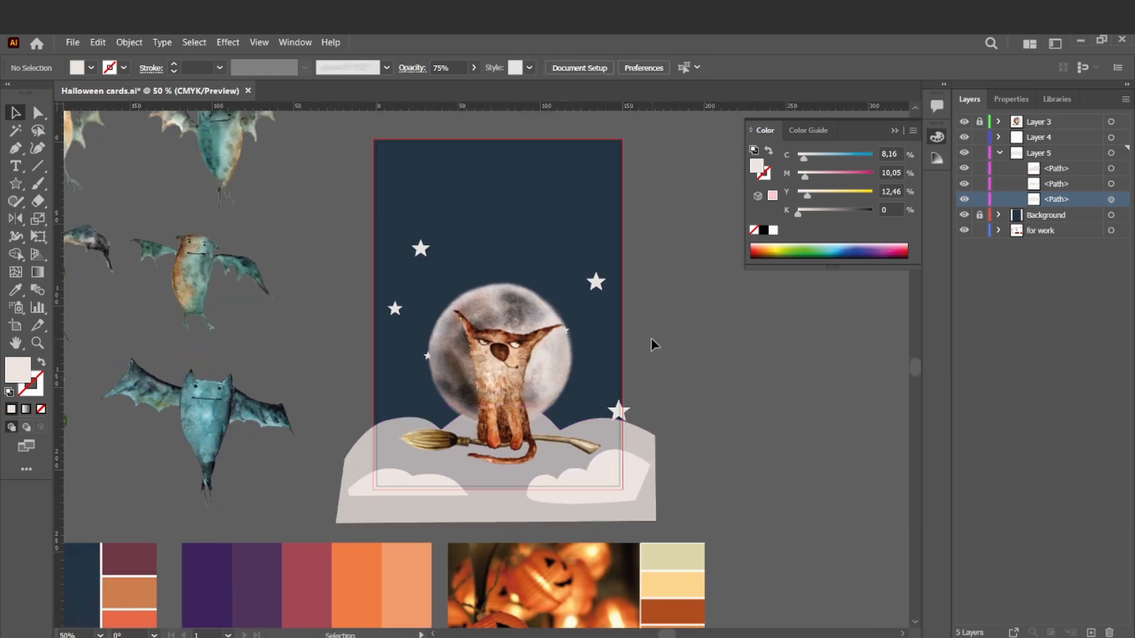
pyautogui.moveTo(656, 348); pyautogui.dragTo(683, 376)
pyautogui.press('i')
pyautogui.keyDown('shift'); pyautogui.click(491, 478); pyautogui.keyUp('shift')
pyautogui.click(491, 478)
pyautogui.click(669, 361)
# Step: Shrink the star on the card's right edge and delete the grey sample circle
pyautogui.click(618, 410)
pyautogui.hotkey('ctrl', '+')
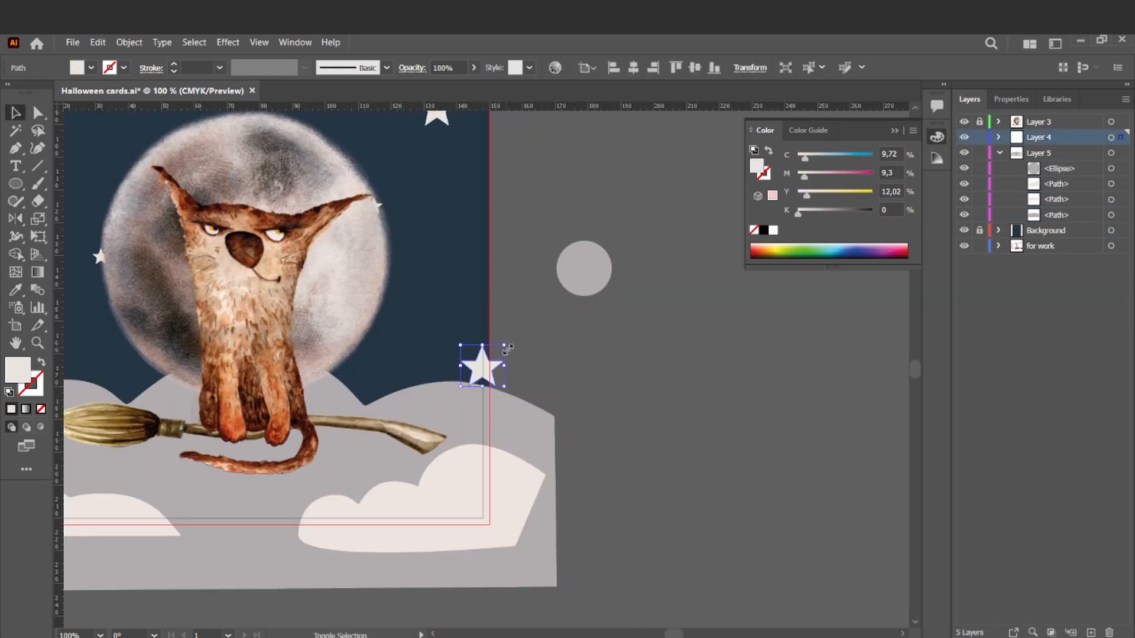
pyautogui.click(584, 269)
pyautogui.press('Delete')
pyautogui.scroll(-2, 666, 279)
# Step: Recolor the upper left star and the small stars at the moon's left edge and right cloud with the tan palette color
pyautogui.click(369, 318)
pyautogui.press('i')
pyautogui.click(357, 137)
pyautogui.click(375, 423)
pyautogui.click(370, 134)
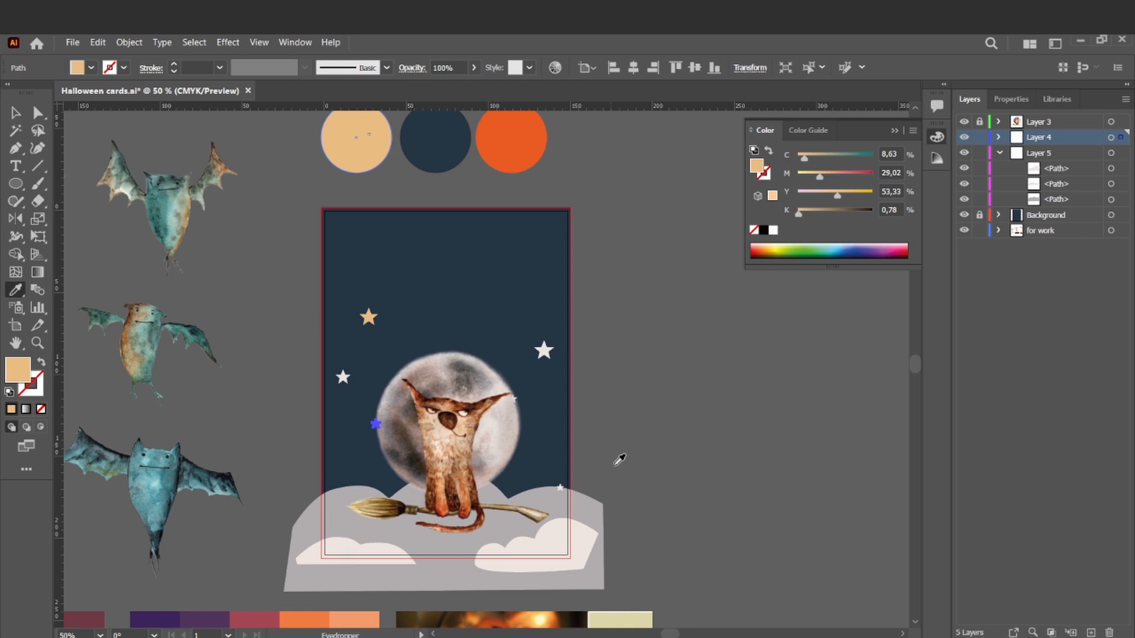
pyautogui.click(559, 488)
pyautogui.press('i')
pyautogui.click(369, 138)
pyautogui.press('v')
# Step: Copy the small tan star from the right cloud and place the copy near the lower left cloud
pyautogui.click(561, 488)
pyautogui.hotkey('ctrl', 'c')
pyautogui.hotkey('ctrl', 'v')
pyautogui.scroll(2, 486, 371)
pyautogui.moveTo(482, 168); pyautogui.dragTo(264, 501)
# Step: Move the copied tan star into Layer 5, between the small clouds and the large cloud bank
pyautogui.click(999, 137)
pyautogui.moveTo(1056, 153); pyautogui.dragTo(1056, 378)
pyautogui.click(810, 426)
pyautogui.hscroll(-2, 364, 521)
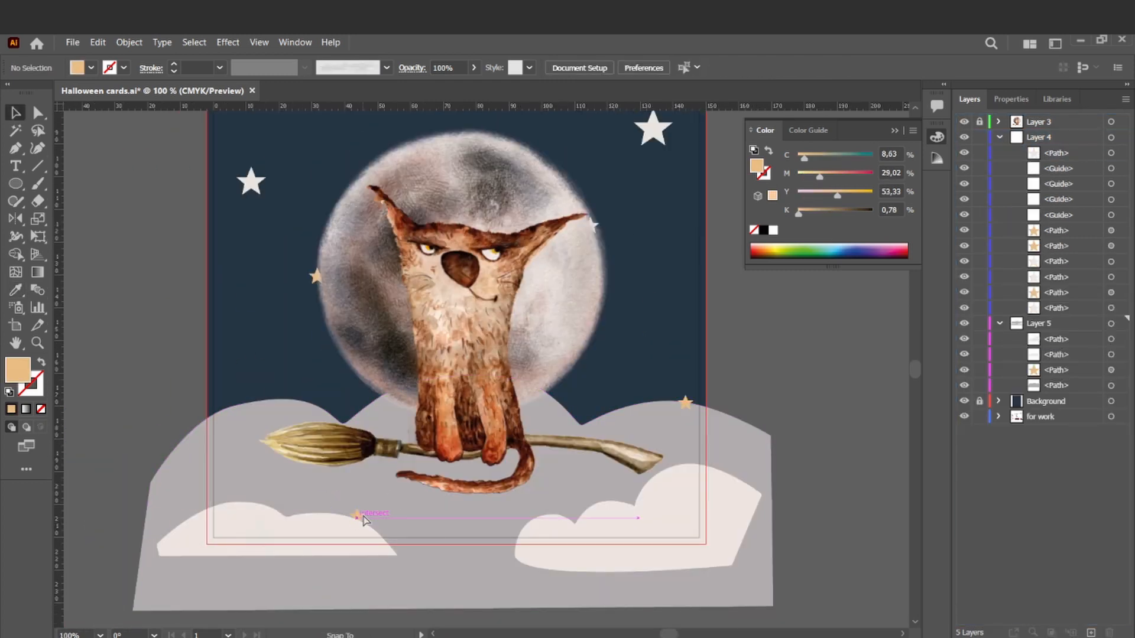
# Step: Move the small white star about 4.7 mm left and 9.75 mm up along the moon's upper right edge
pyautogui.scroll(4, 617, 269)
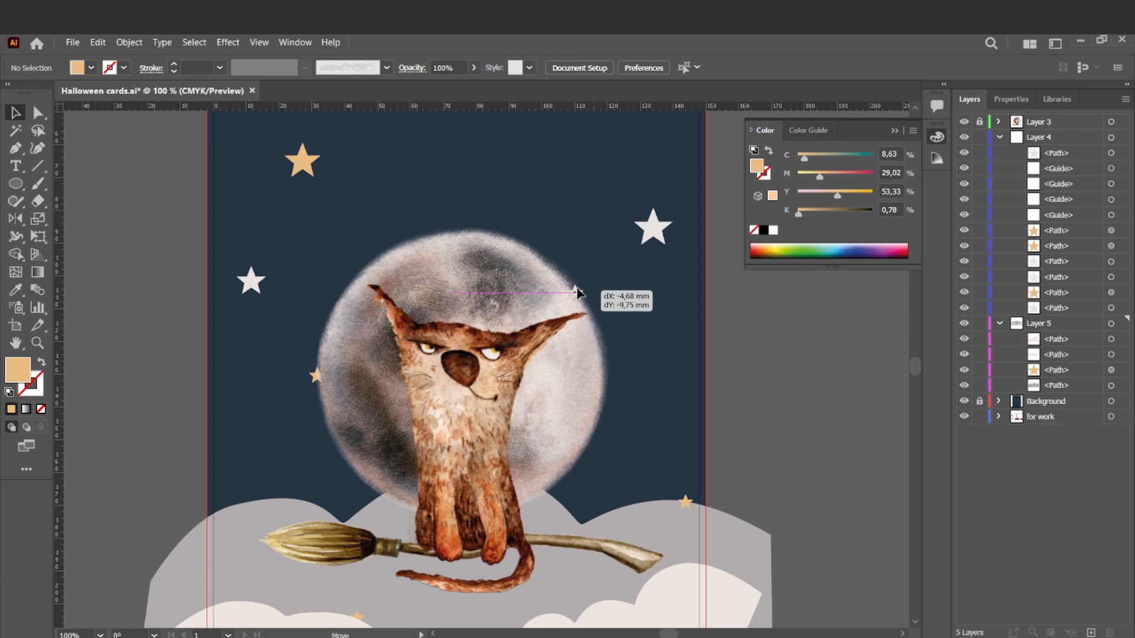
pyautogui.moveTo(578, 292); pyautogui.dragTo(576, 292)
pyautogui.click(318, 378)
pyautogui.click(760, 364)
pyautogui.hscroll(-3, 760, 365)
pyautogui.scroll(5, 760, 364)
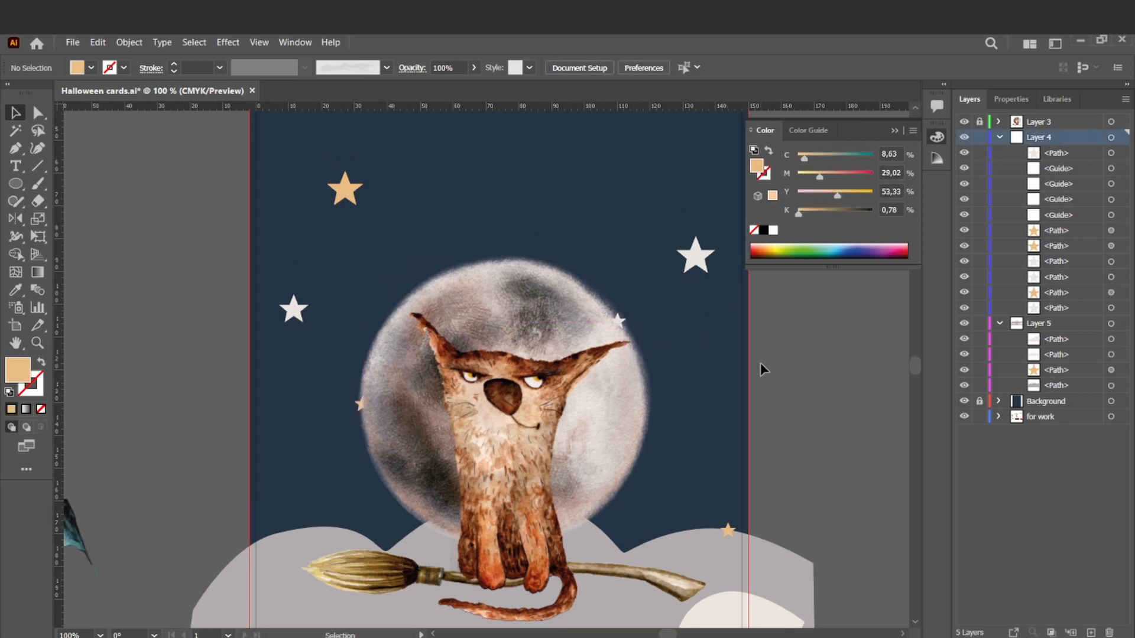
# Step: Shrink the two white stars beside the moon and the tan star at the upper left
pyautogui.click(703, 307)
pyautogui.moveTo(715, 279); pyautogui.dragTo(715, 279)
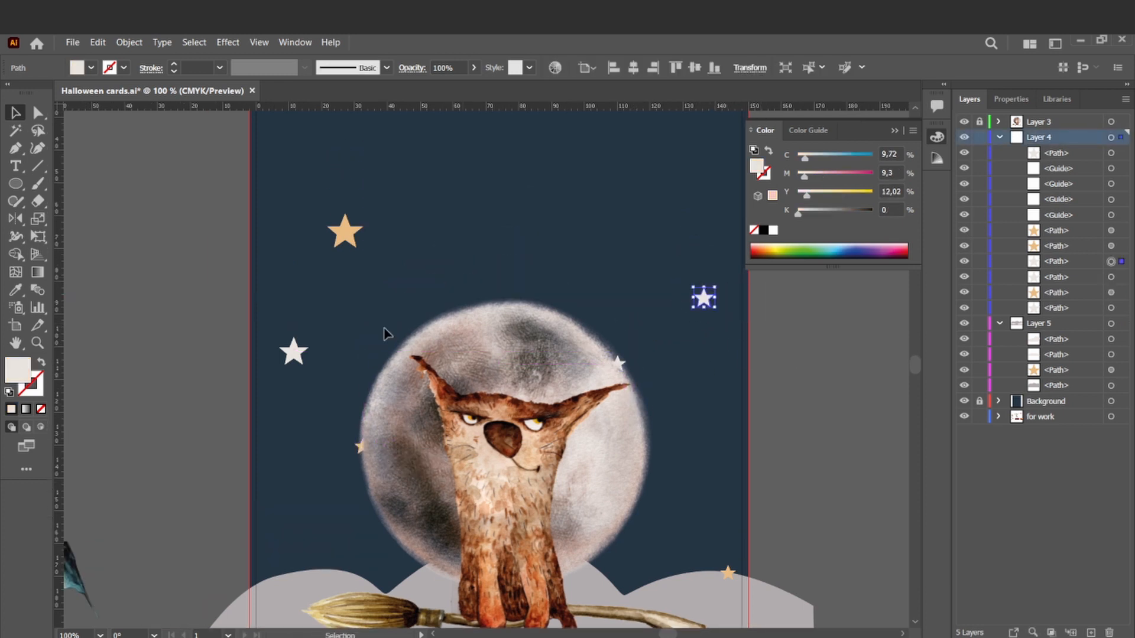
pyautogui.click(356, 248)
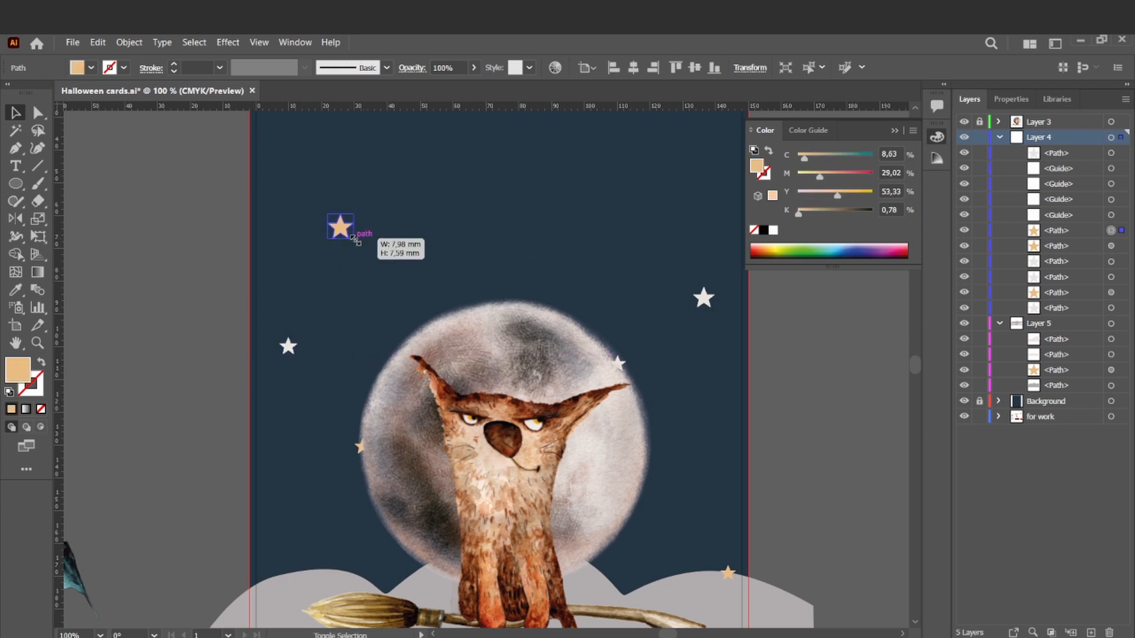
pyautogui.click(531, 268)
# Step: Duplicate the white star left of the moon to a spot above the left cloud and another above the moon
pyautogui.scroll(1, 532, 269)
pyautogui.hscroll(2, 532, 268)
pyautogui.hotkey('ctrl', '-')
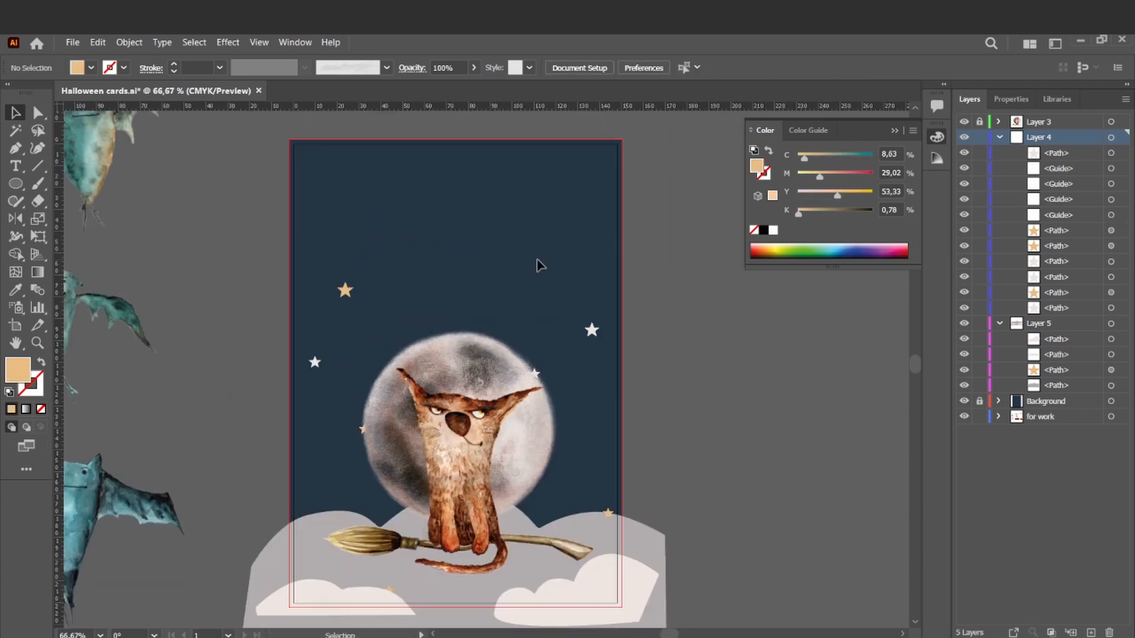
pyautogui.hscroll(-1, 538, 266)
pyautogui.click(344, 363)
pyautogui.moveTo(344, 367); pyautogui.dragTo(366, 475)
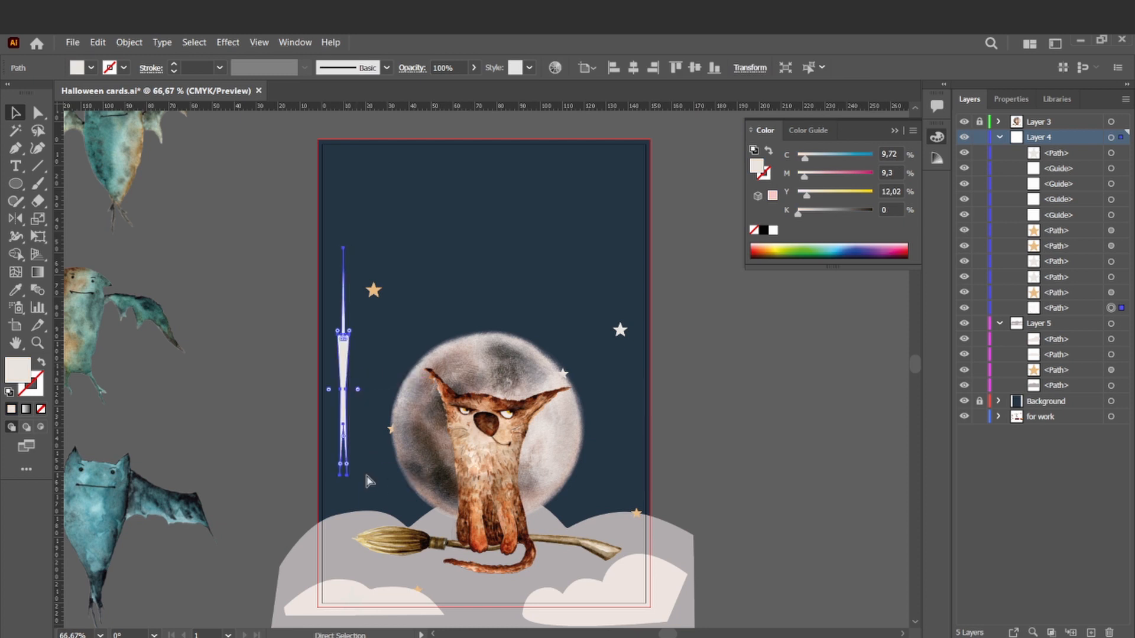
pyautogui.moveTo(344, 362); pyautogui.dragTo(357, 484)
pyautogui.moveTo(357, 485); pyautogui.dragTo(497, 298)
# Step: Add a large and a small tan star copy right of the moon and shift the white star there slightly left
pyautogui.moveTo(371, 293); pyautogui.dragTo(627, 420)
pyautogui.moveTo(620, 331); pyautogui.dragTo(612, 334)
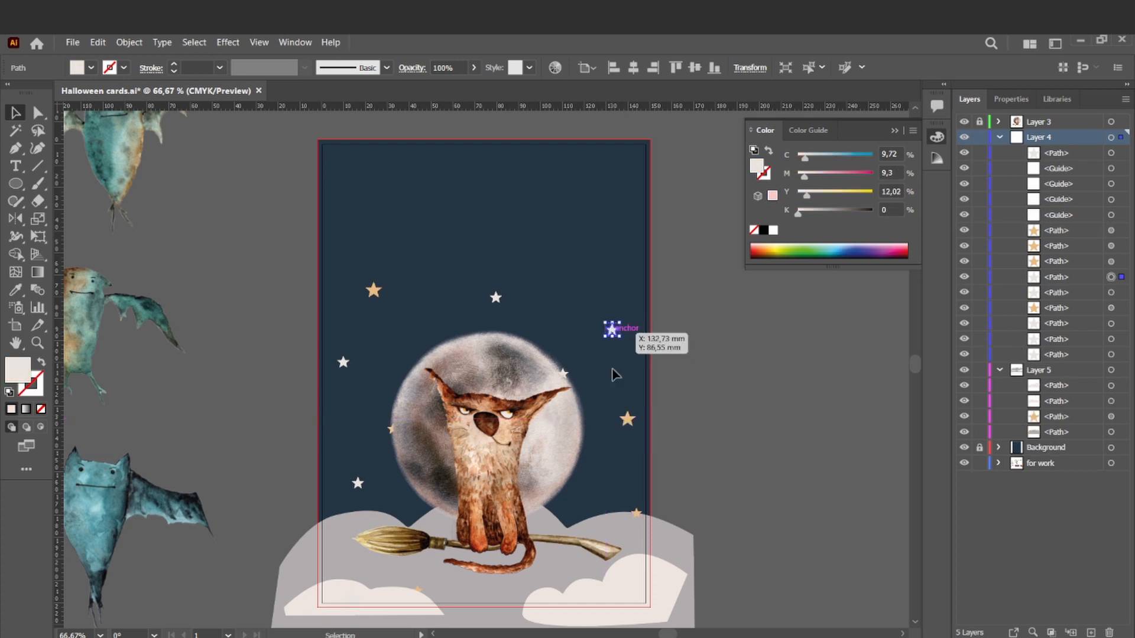
pyautogui.moveTo(586, 510); pyautogui.dragTo(592, 494)
pyautogui.click(668, 471)
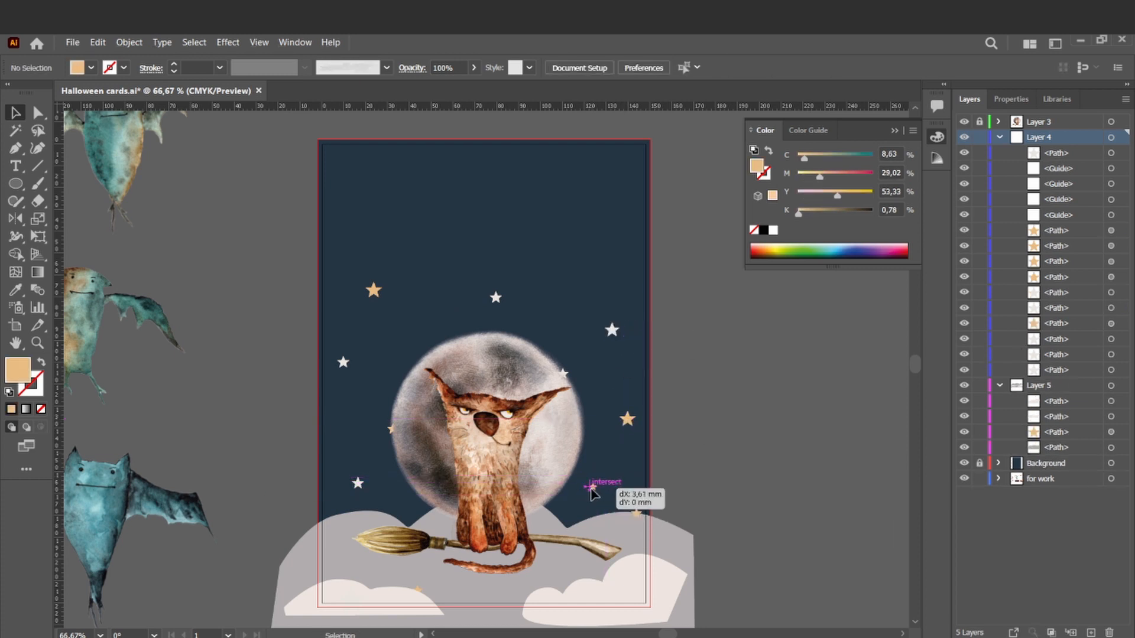
# Step: Nudge the white star above the left cloud slightly up and the upper left tan star slightly down
pyautogui.moveTo(356, 480); pyautogui.dragTo(355, 479)
pyautogui.moveTo(374, 300); pyautogui.dragTo(373, 299)
pyautogui.click(356, 479)
pyautogui.keyDown('shift'); pyautogui.click(495, 297); pyautogui.keyUp('shift')
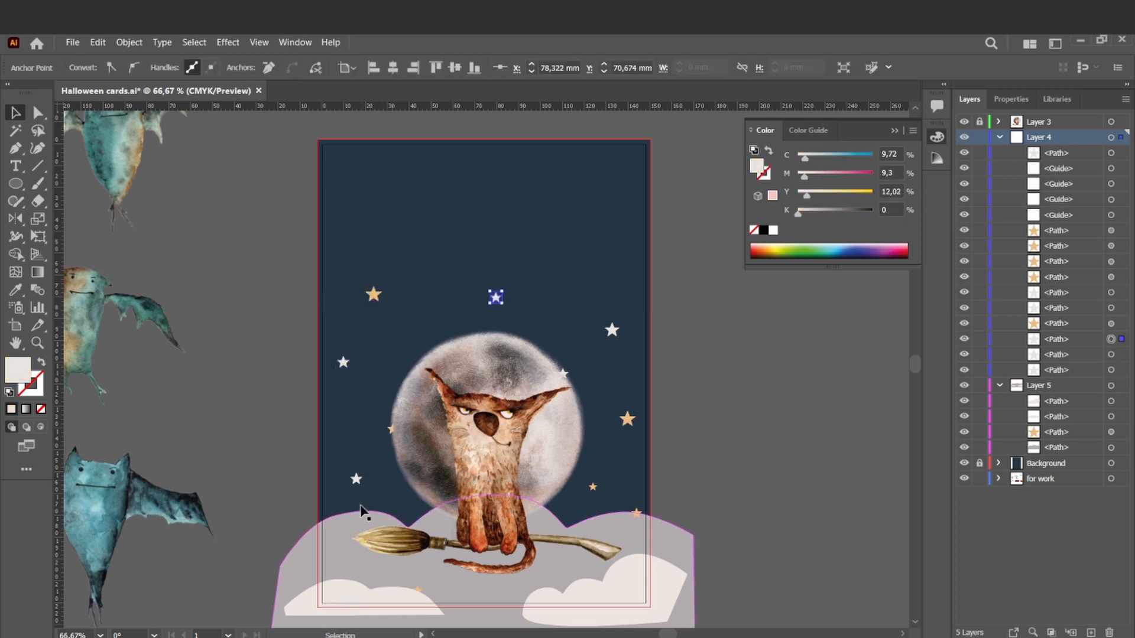
pyautogui.click(727, 385)
# Step: Lower the opacity of the white stars above the moon and left cloud and of the small tan star above the right cloud
pyautogui.click(495, 297)
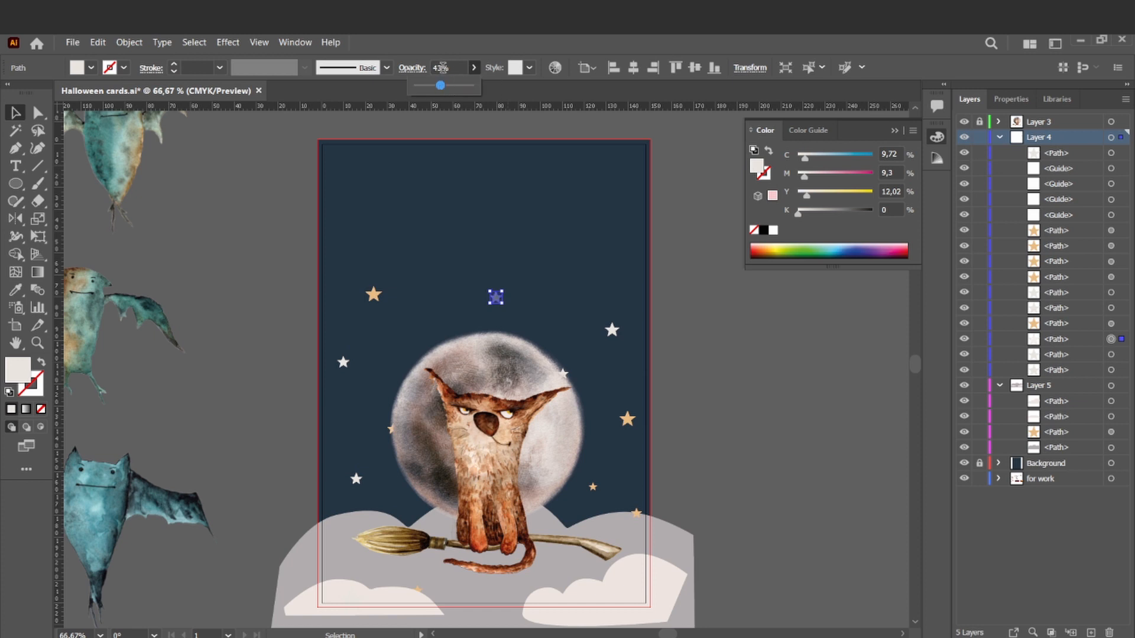
pyautogui.scroll(-1, 356, 454)
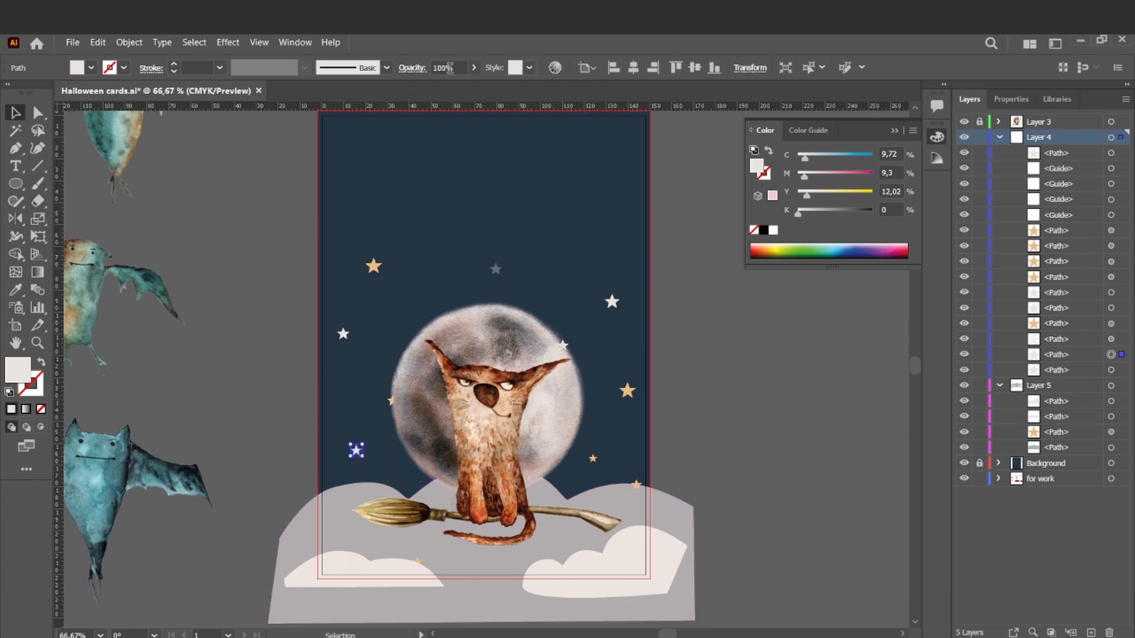
pyautogui.click(627, 391)
pyautogui.click(760, 331)
pyautogui.scroll(1, 758, 341)
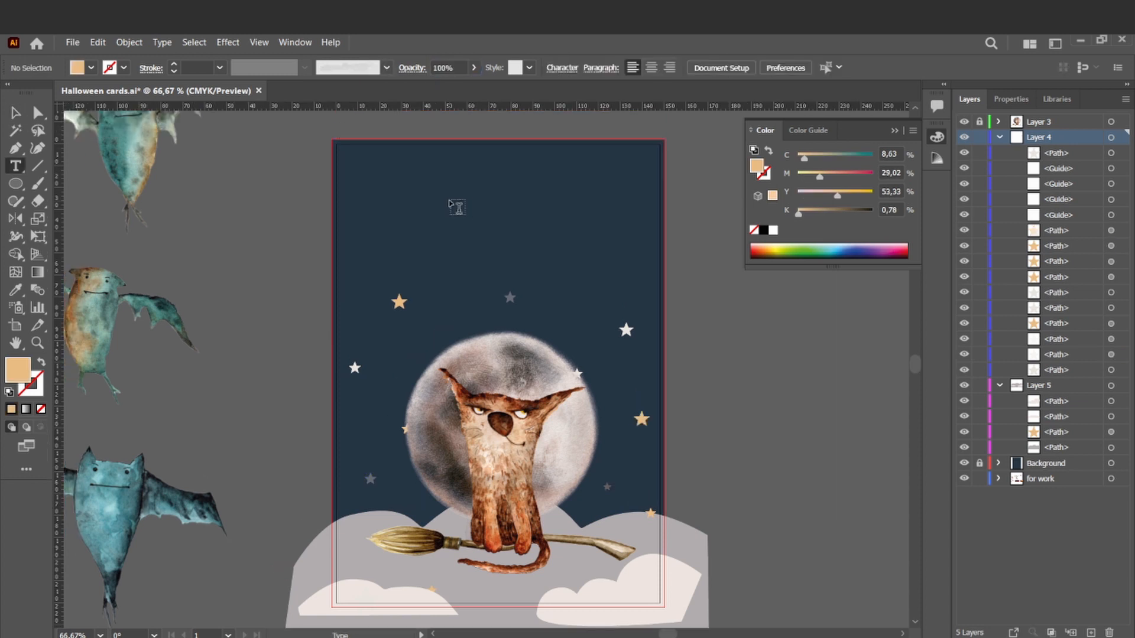
# Step: Add a layer on top of Layer 3 and enter the text HALLOWEEN in the card's upper sky
pyautogui.click(1040, 123)
pyautogui.click(1092, 633)
pyautogui.click(436, 187)
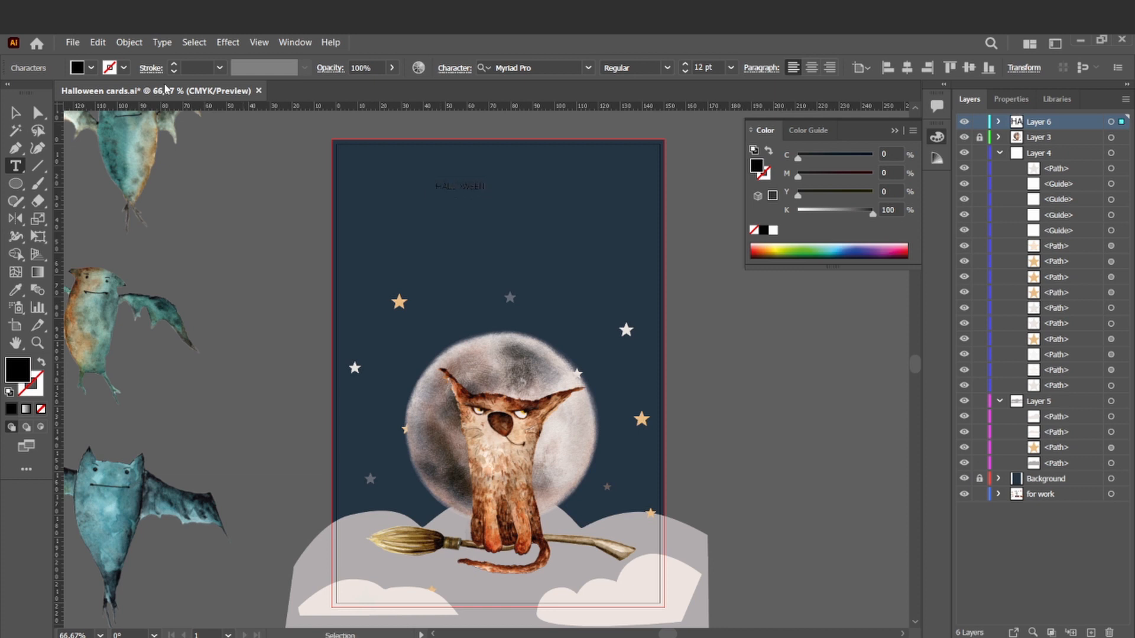
# Step: Enlarge the HALLOWEEN text to about 61.6 pt and center it across the card's upper part
pyautogui.press('Escape')
pyautogui.moveTo(486, 192); pyautogui.dragTo(680, 239)
pyautogui.moveTo(621, 205); pyautogui.dragTo(557, 211)
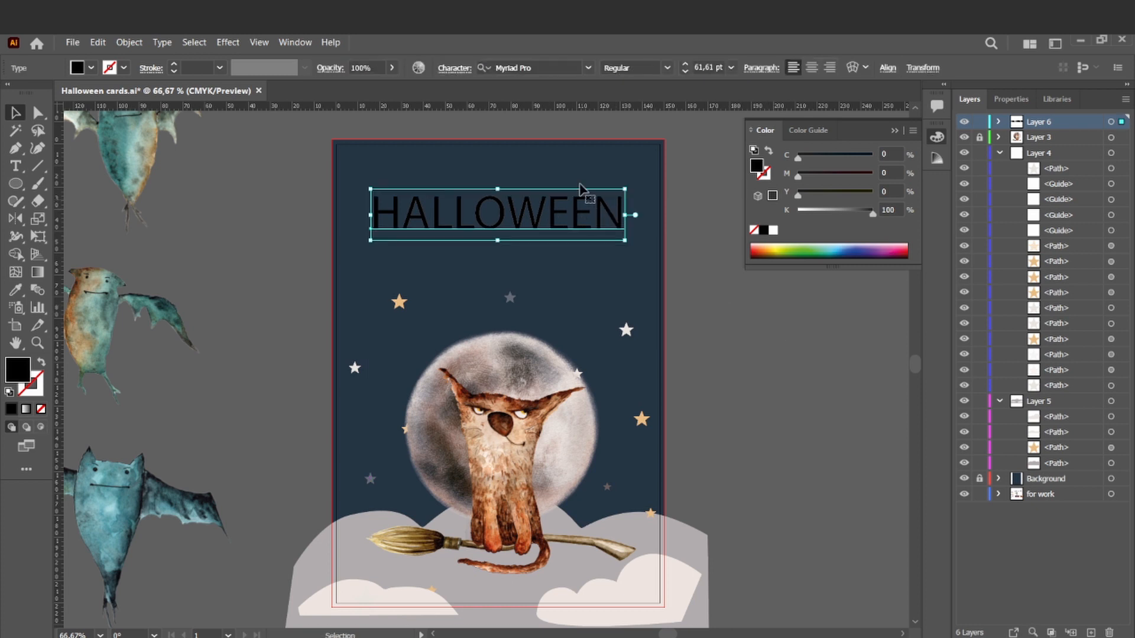
# Step: Fill the HALLOWEEN text with the tan color sampled from the circle above the card
pyautogui.click(588, 67)
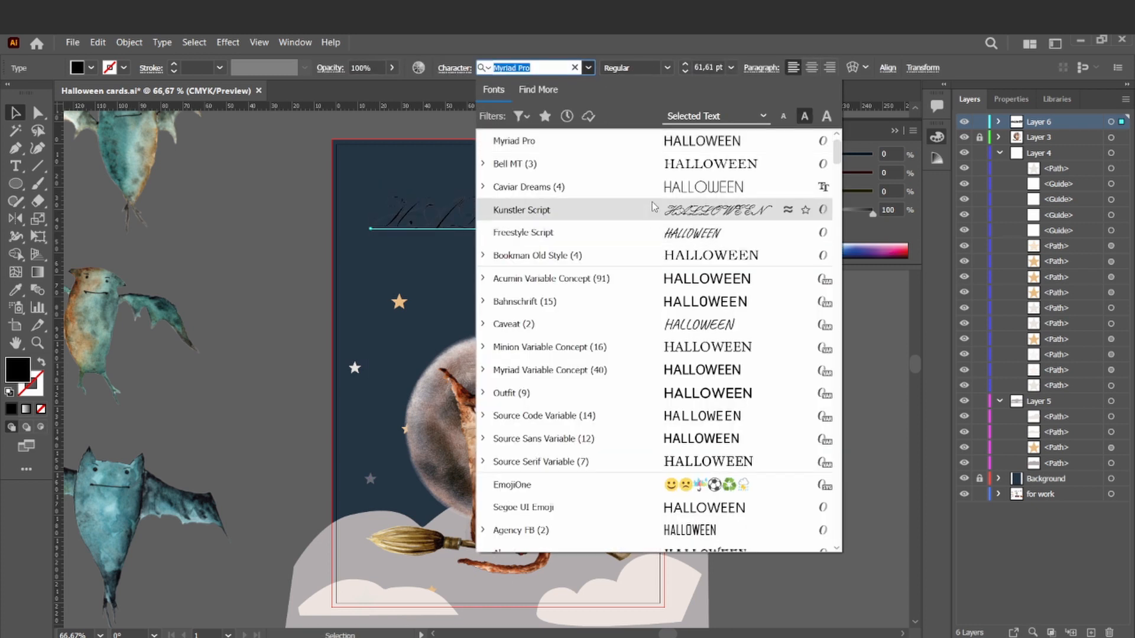
pyautogui.doubleClick(18, 370)
pyautogui.press('i')
pyautogui.click(585, 130)
pyautogui.click(363, 156)
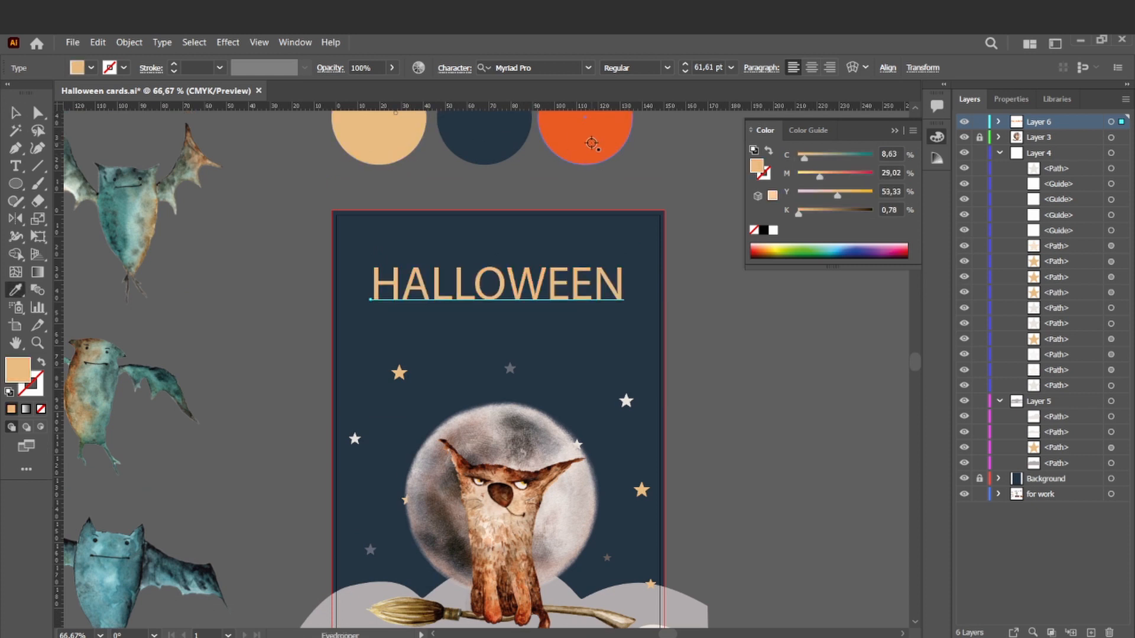
# Step: Set the HALLOWEEN text to Bell MT and style a copy placed below it in Chocolate cyr-lat
pyautogui.press('v')
pyautogui.click(588, 69)
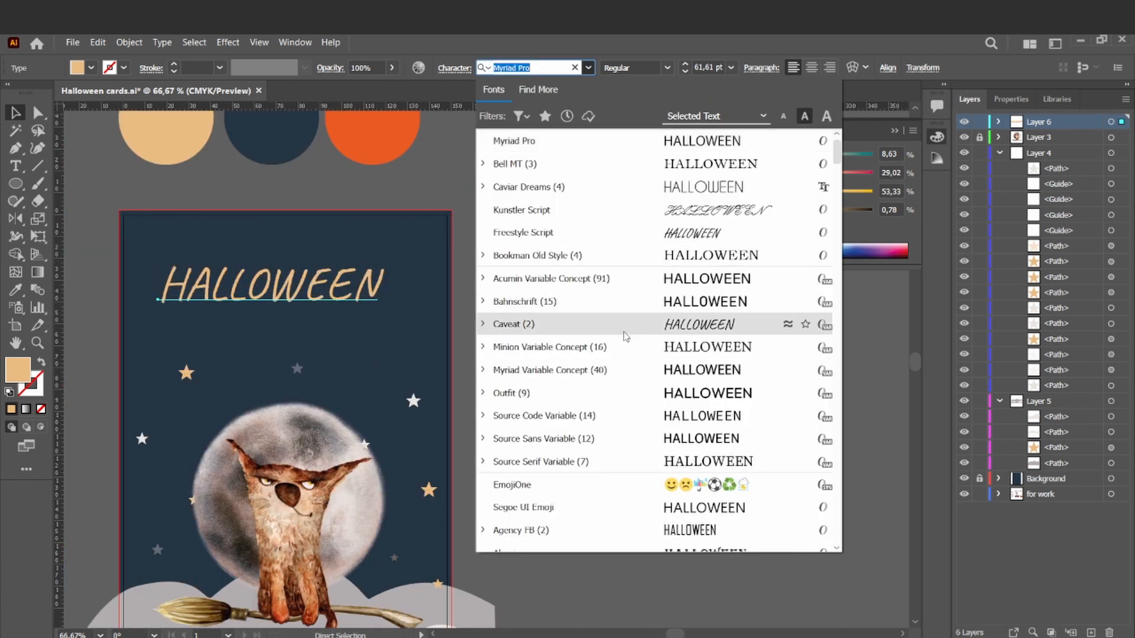
pyautogui.scroll(-2, 617, 363)
pyautogui.scroll(-3, 603, 349)
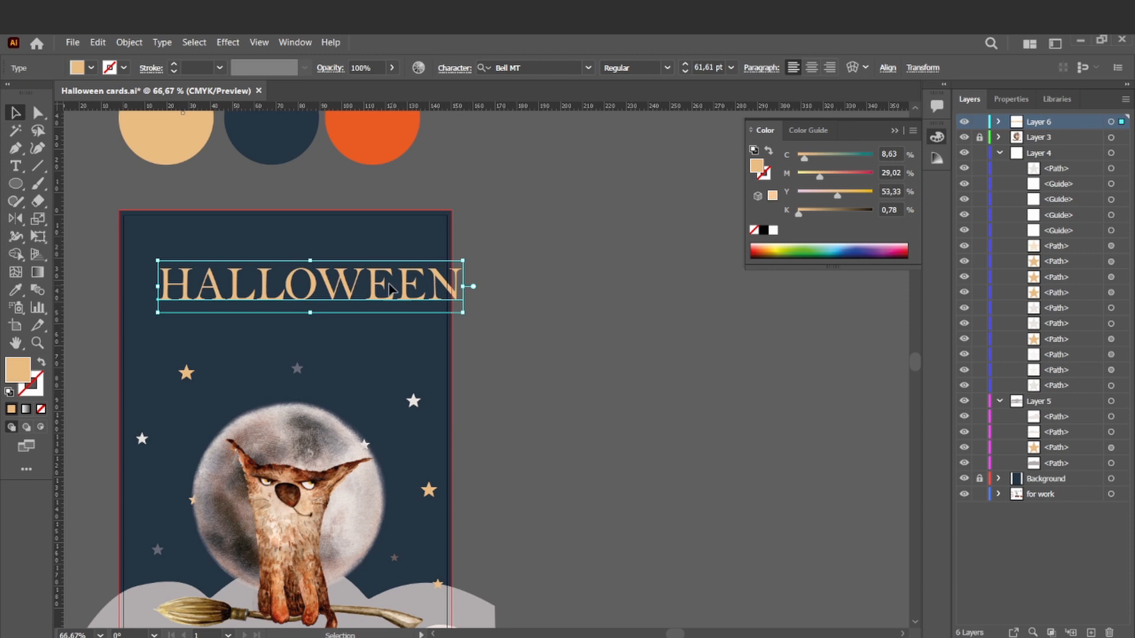
pyautogui.moveTo(307, 278); pyautogui.dragTo(385, 310)
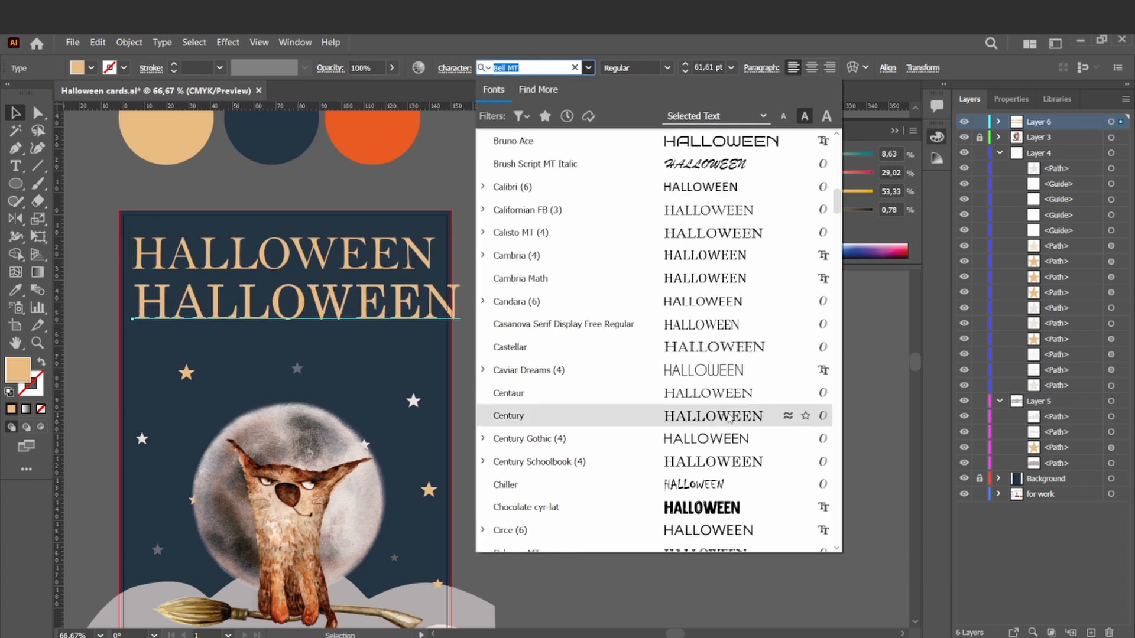
pyautogui.scroll(-2, 730, 418)
pyautogui.click(730, 367)
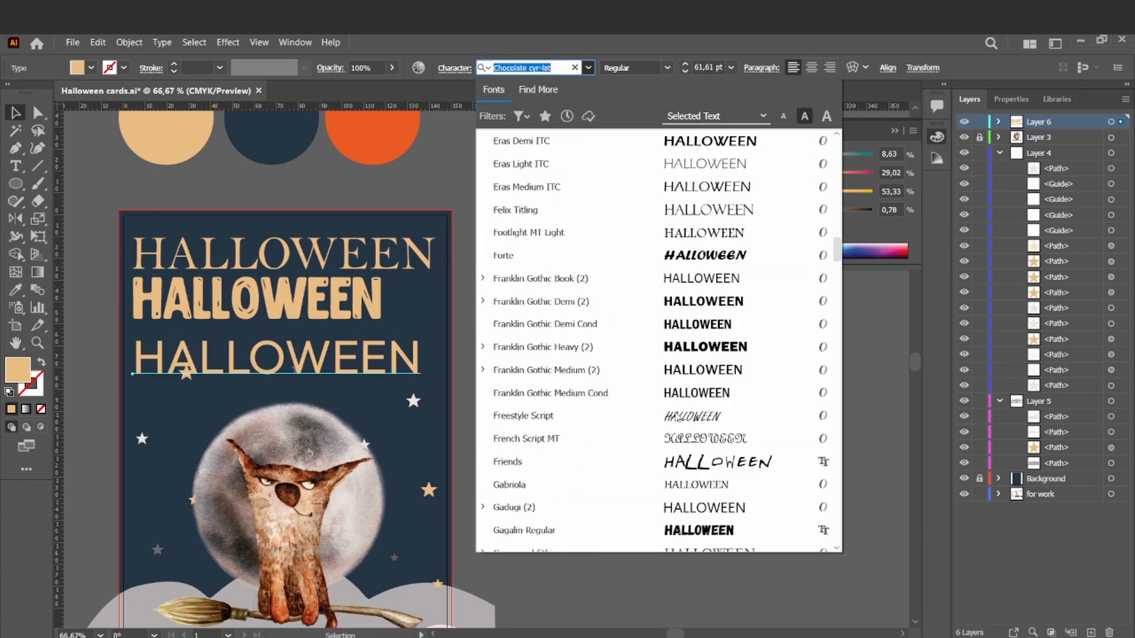
# Step: Style two further stacked copies of the HALLOWEEN text in Intro-Black-Inline and Klyakson for comparison
pyautogui.scroll(-4, 724, 371)
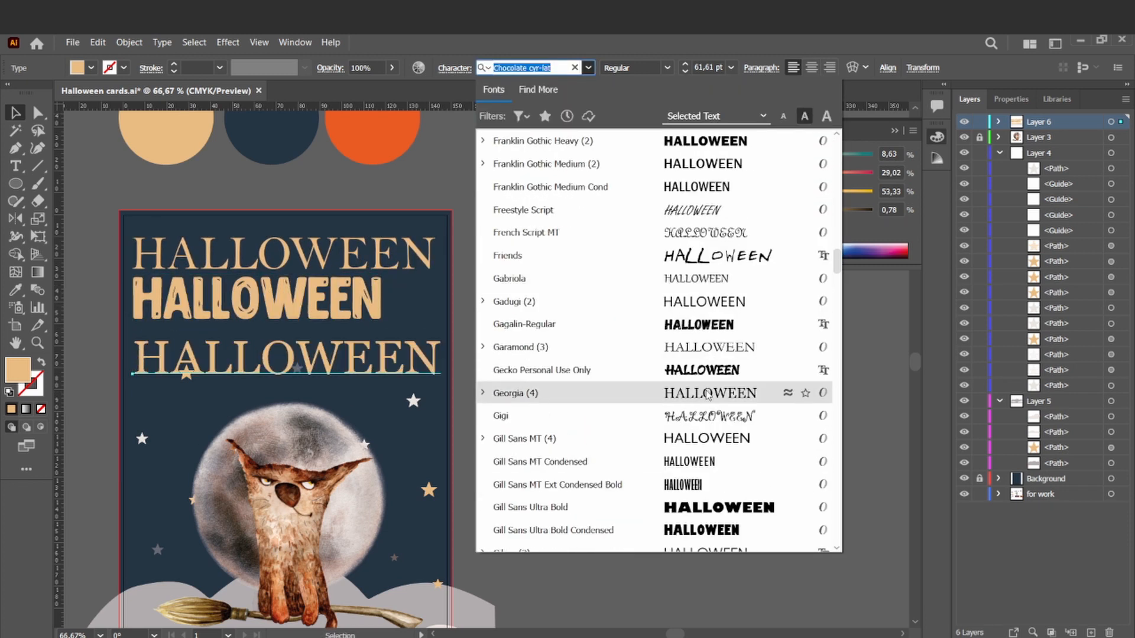
pyautogui.scroll(-9, 724, 371)
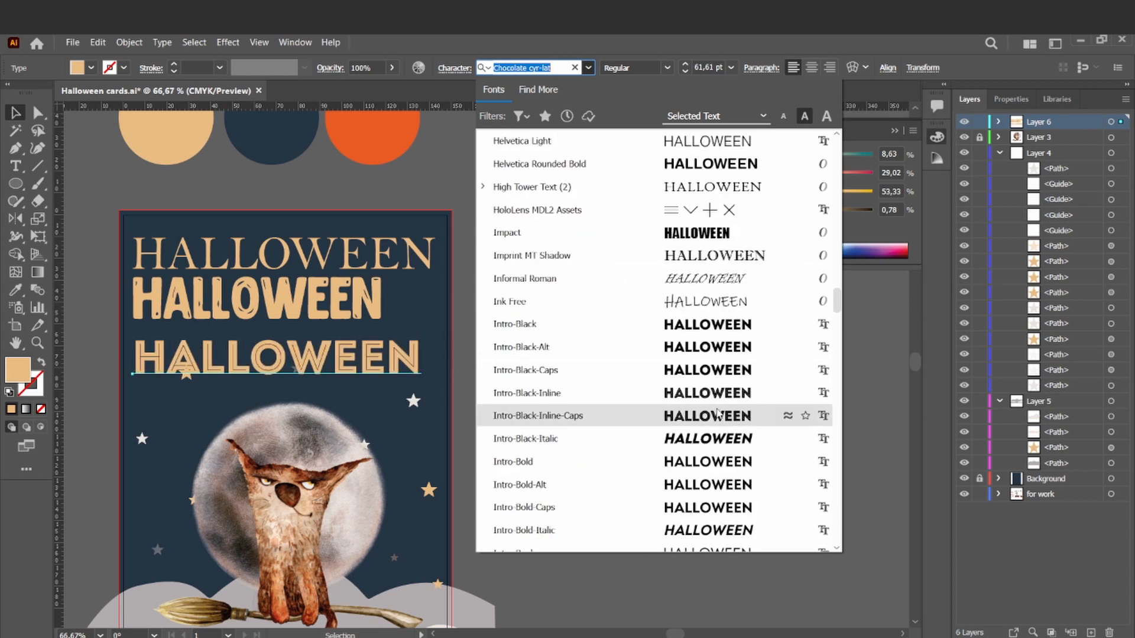
pyautogui.click(712, 417)
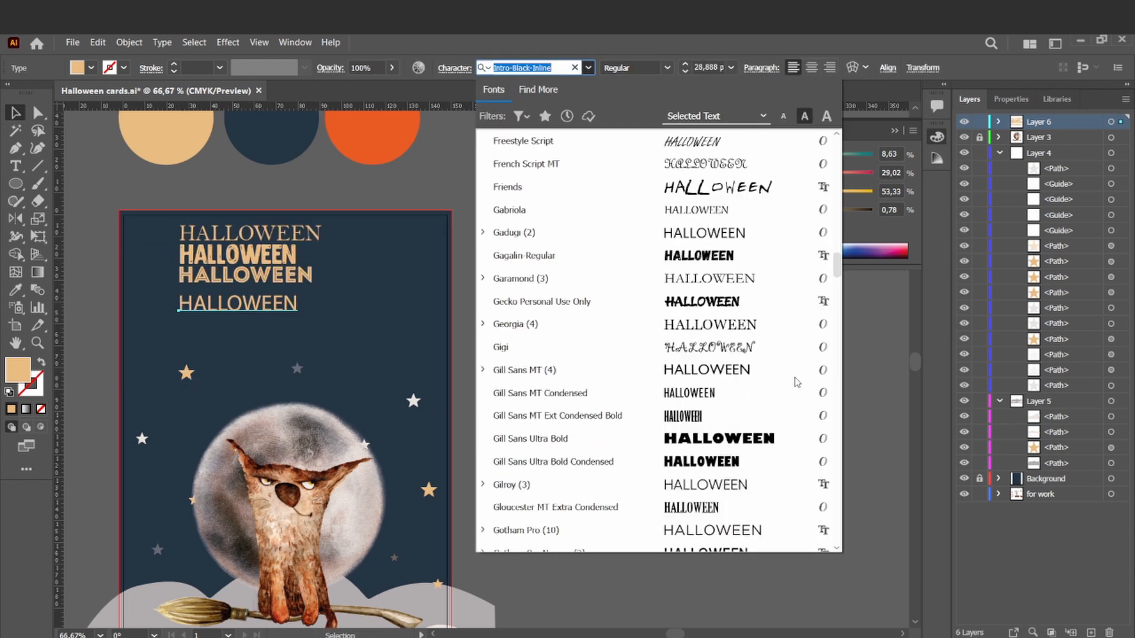
pyautogui.scroll(-16, 769, 391)
pyautogui.click(694, 417)
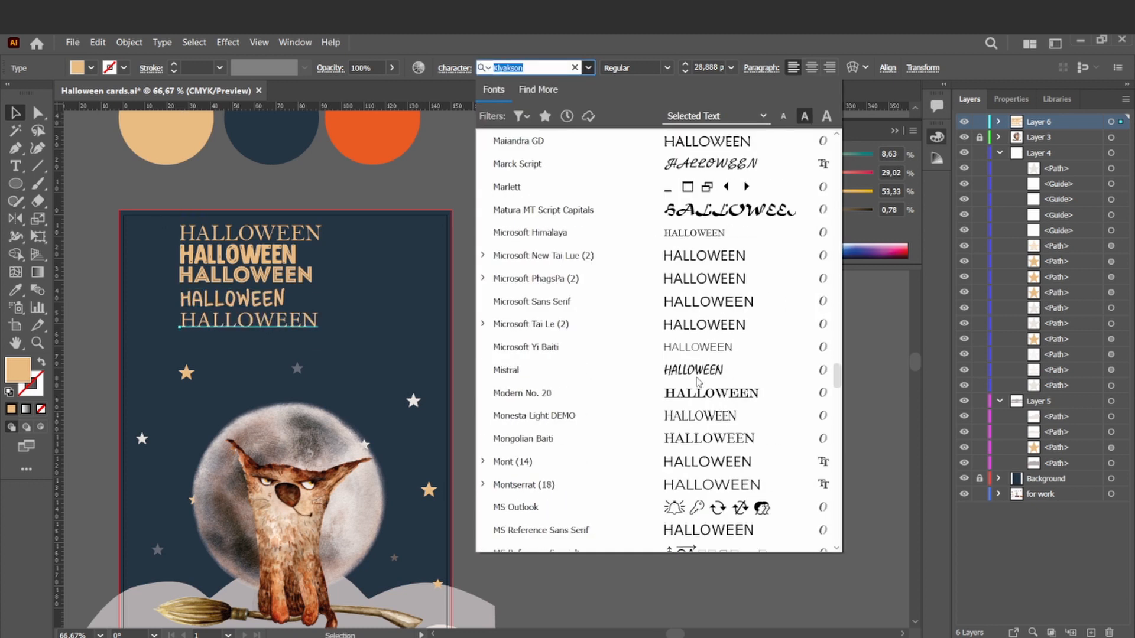
# Step: Preview more fonts from the rest of the font list on the lowest HALLOWEEN copy
pyautogui.scroll(-12, 683, 422)
pyautogui.scroll(-15, 682, 422)
pyautogui.scroll(-7, 692, 488)
pyautogui.scroll(-10, 683, 397)
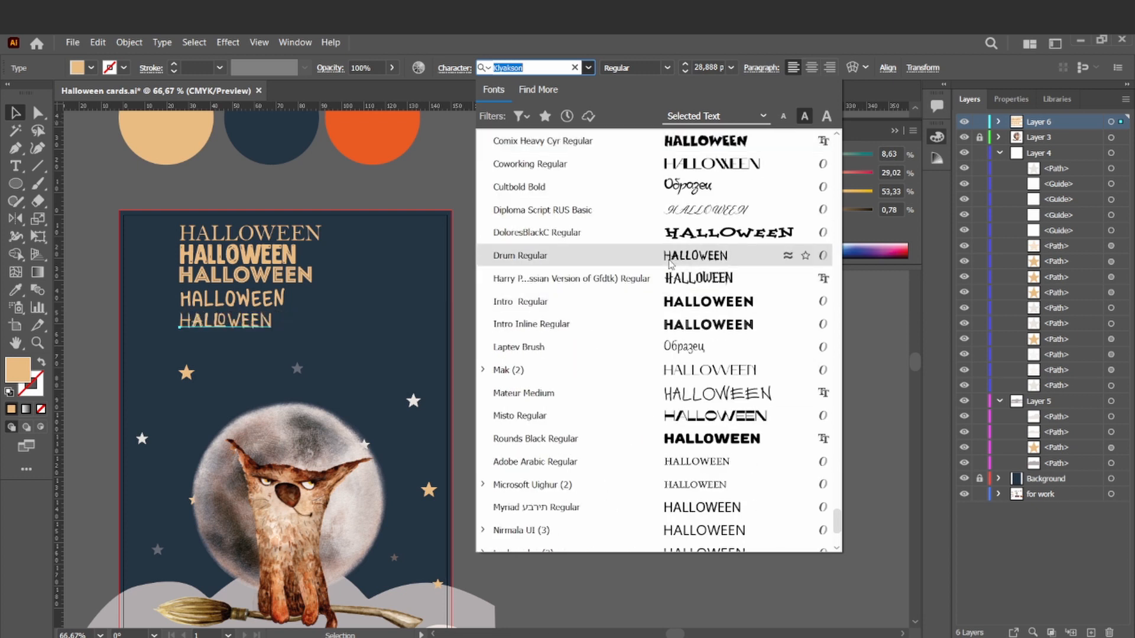
pyautogui.scroll(5, 674, 260)
pyautogui.press('Escape')
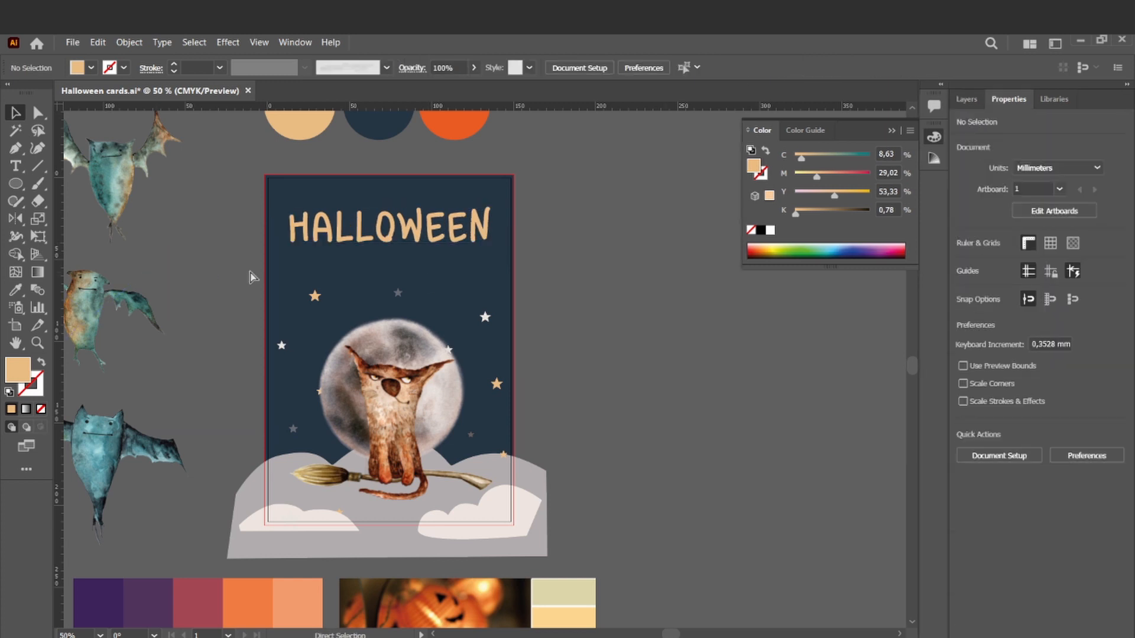
# Step: Turn on Trim View and adjust the white clouds so they fill the card's lower corners, enlarging the right one
pyautogui.hotkey('ctrl', '+')
pyautogui.click(259, 42)
pyautogui.click(319, 102)
pyautogui.scroll(1, 532, 508)
pyautogui.moveTo(412, 559); pyautogui.dragTo(410, 523)
pyautogui.scroll(-1, 355, 532)
pyautogui.moveTo(239, 550); pyautogui.dragTo(237, 540)
pyautogui.moveTo(237, 557); pyautogui.dragTo(238, 566)
pyautogui.moveTo(318, 543); pyautogui.dragTo(328, 543)
pyautogui.click(480, 556)
pyautogui.moveTo(562, 512); pyautogui.dragTo(589, 491)
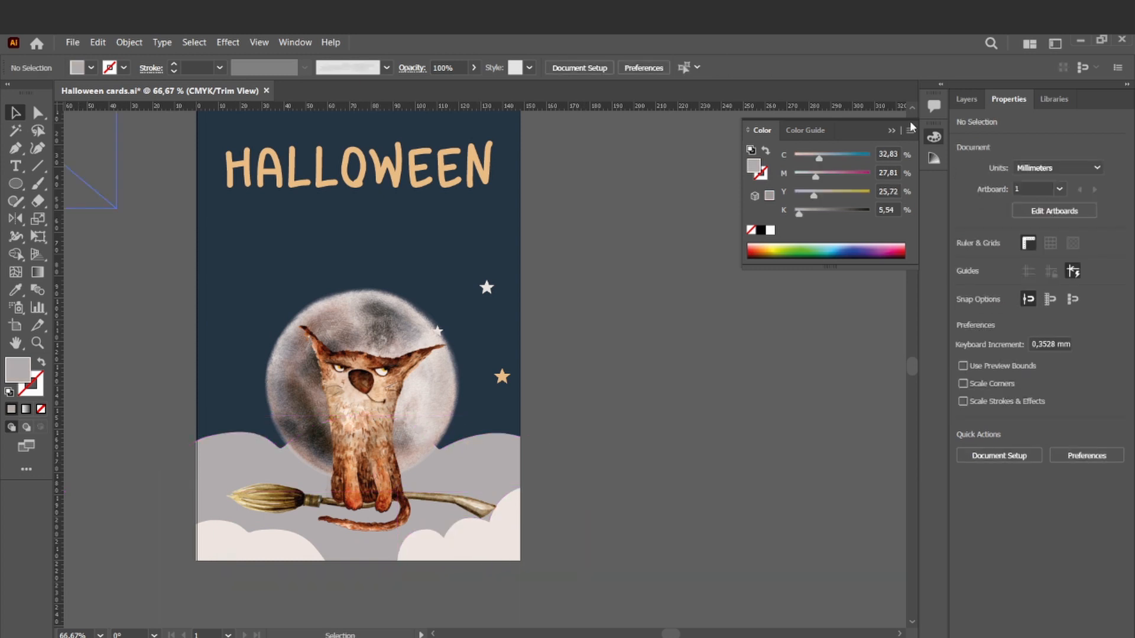
# Step: Move the right white cloud's path from Layer 5 into Layer 3, above the linked cat image
pyautogui.click(967, 98)
pyautogui.click(1039, 169)
pyautogui.click(999, 168)
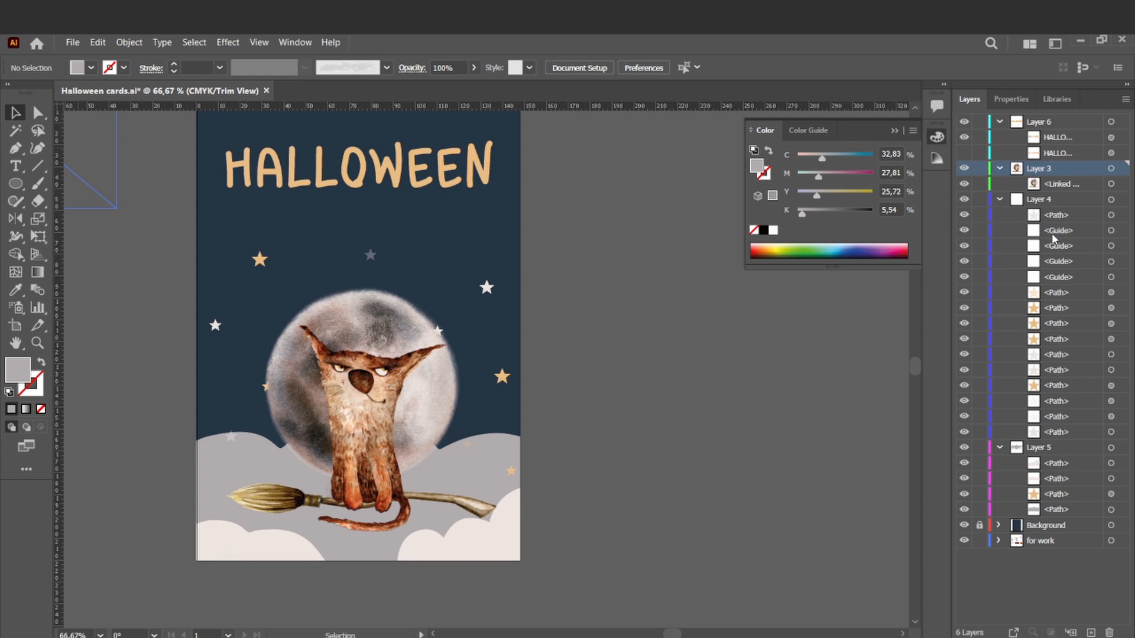
pyautogui.click(524, 537)
pyautogui.moveTo(1056, 463); pyautogui.dragTo(1046, 183)
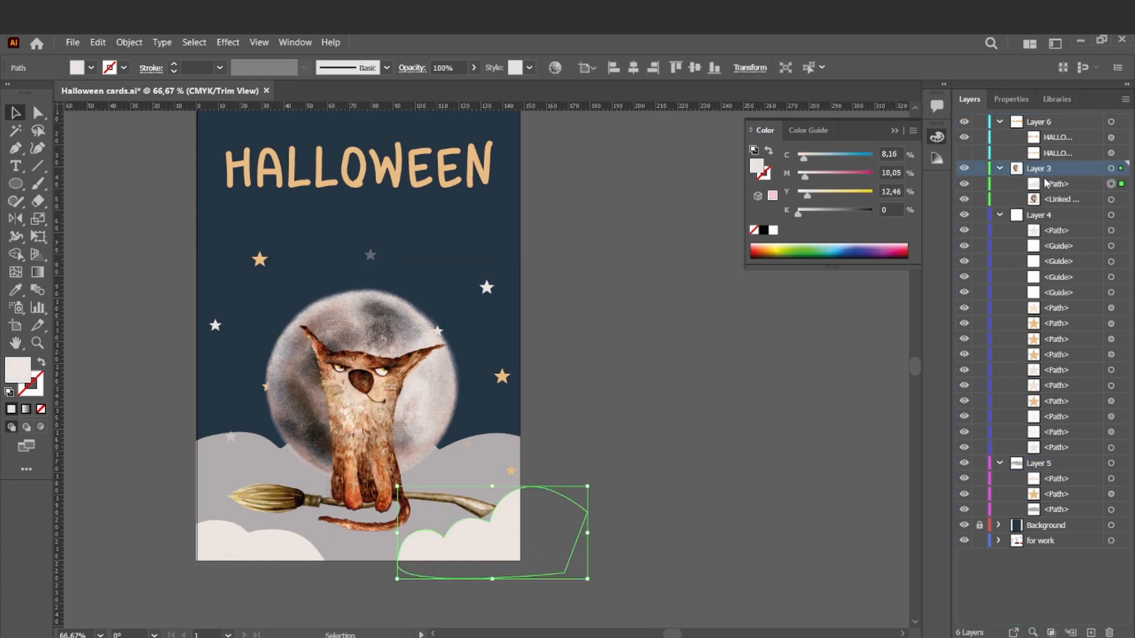
# Step: Lock Layer 3 and nudge the left white cloud slightly to the left
pyautogui.click(255, 553)
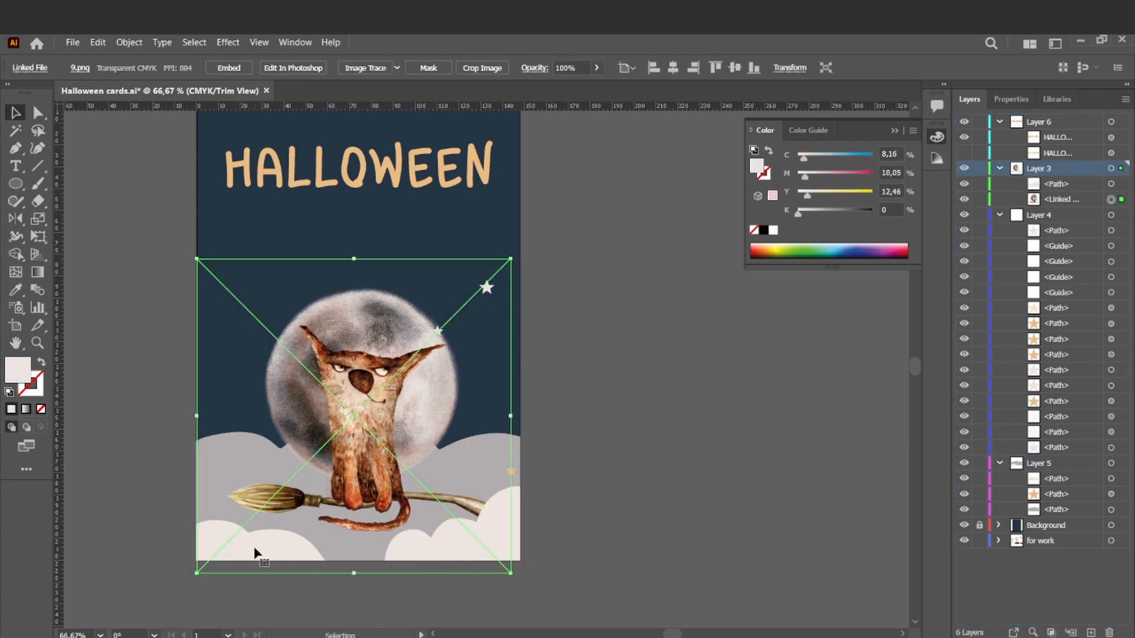
pyautogui.click(979, 168)
pyautogui.click(294, 542)
pyautogui.moveTo(294, 542); pyautogui.dragTo(292, 544)
pyautogui.click(225, 558)
pyautogui.moveTo(225, 558); pyautogui.dragTo(229, 395)
pyautogui.press('Delete')
pyautogui.click(300, 547)
pyautogui.moveTo(267, 360); pyautogui.dragTo(267, 355)
pyautogui.click(235, 378)
pyautogui.hotkey('ctrl', 'z')
pyautogui.hotkey('ctrl', 'z')
pyautogui.hotkey('ctrl', 'z')
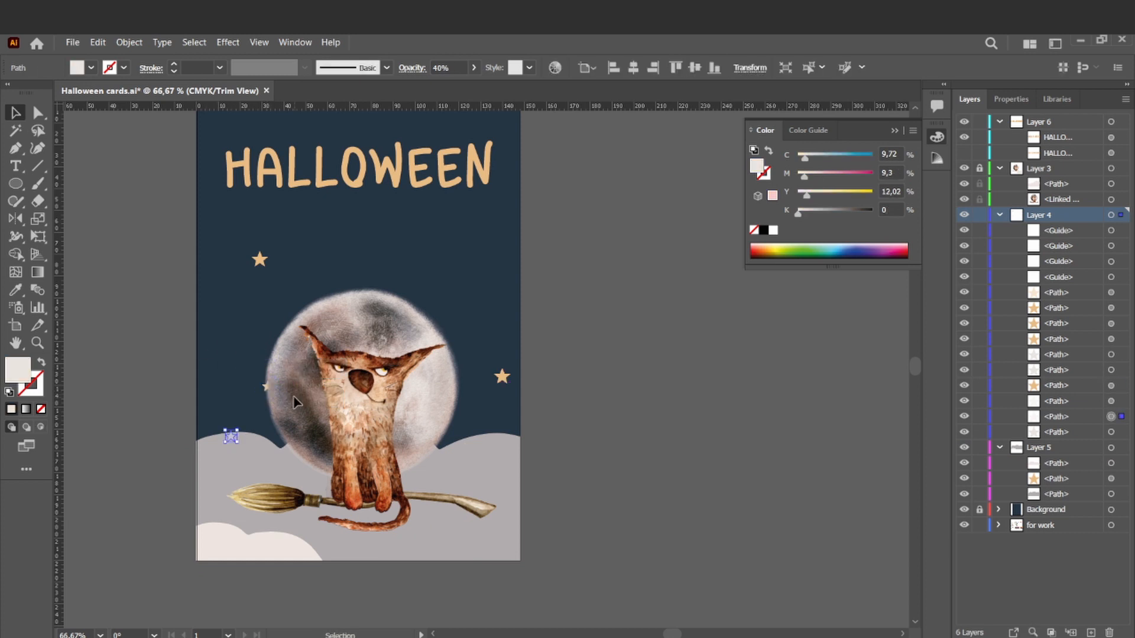
pyautogui.click(631, 360)
pyautogui.hscroll(-3, 651, 360)
pyautogui.scroll(2, 651, 360)
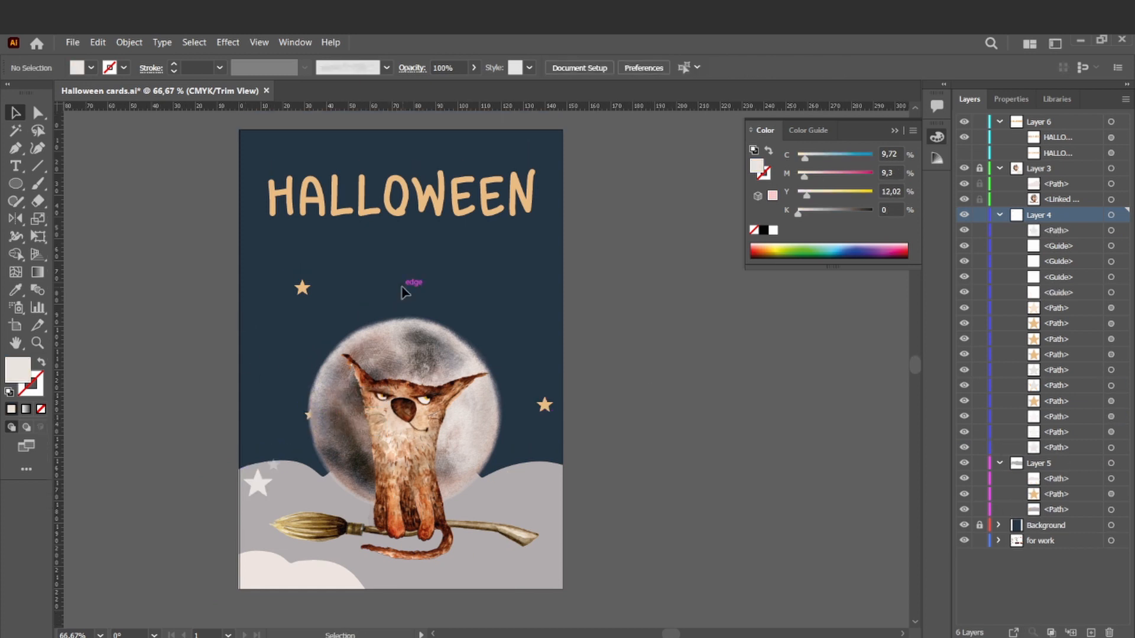
pyautogui.click(1056, 249)
pyautogui.hotkey('ctrl', '-')
pyautogui.hotkey('ctrl', '-')
pyautogui.hotkey('ctrl', '+')
pyautogui.hotkey('ctrl', '+')
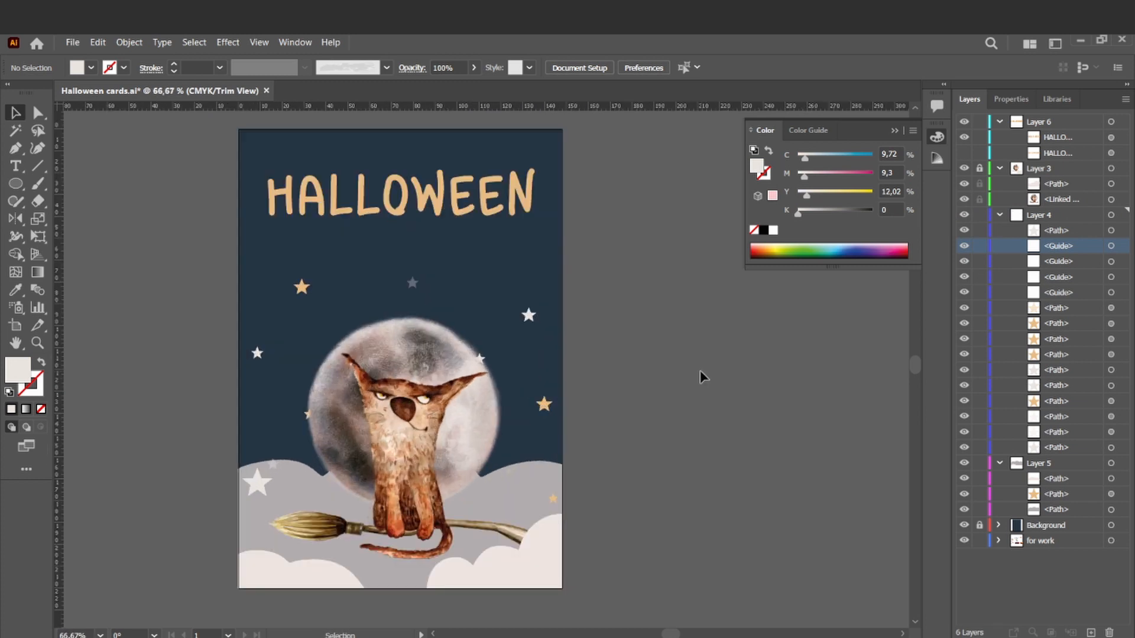
# Step: Delete the large white star on the left cloud and move the small faint star just above that cloud
pyautogui.hscroll(-1, 702, 377)
pyautogui.click(279, 486)
pyautogui.press('Delete')
pyautogui.moveTo(301, 464); pyautogui.dragTo(343, 381)
# Step: Turn off Trim View and nudge the small white and tan stars at the moon's edges slightly
pyautogui.click(259, 42)
pyautogui.click(301, 106)
pyautogui.click(768, 367)
pyautogui.moveTo(511, 359); pyautogui.dragTo(503, 354)
pyautogui.moveTo(339, 390); pyautogui.dragTo(343, 388)
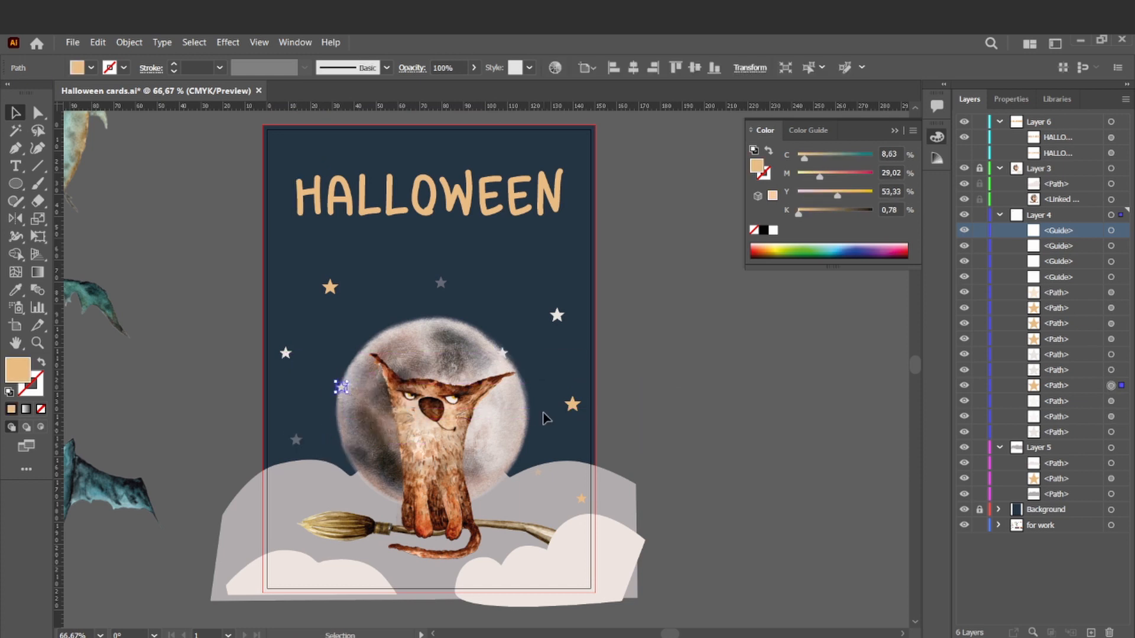
pyautogui.click(712, 418)
# Step: Delete the two small tan stars over the right grey cloud
pyautogui.click(538, 470)
pyautogui.press('Delete')
pyautogui.click(582, 498)
pyautogui.press('Delete')
# Step: Move the right tan star lower, the right white star below the title's end, and the faint top star right of the moon
pyautogui.moveTo(573, 405); pyautogui.dragTo(576, 429)
pyautogui.moveTo(558, 316); pyautogui.dragTo(576, 220)
pyautogui.moveTo(435, 289); pyautogui.dragTo(542, 303)
# Step: Move the left tan star closer below the title and the left white star slightly up, and lock Layer 6
pyautogui.moveTo(330, 287); pyautogui.dragTo(296, 237)
pyautogui.moveTo(286, 353); pyautogui.dragTo(289, 330)
pyautogui.click(324, 207)
pyautogui.moveTo(322, 237); pyautogui.dragTo(326, 265)
pyautogui.click(979, 121)
# Step: Lower the faint star right of the moon and delete the white star on the moon's edge
pyautogui.moveTo(543, 305)
pyautogui.mouseDown()
pyautogui.moveTo(558, 294)
pyautogui.moveTo(555, 320)
pyautogui.moveTo(541, 321)
pyautogui.mouseUp()
pyautogui.click(504, 353)
pyautogui.press('Delete')
# Step: Resize the white star below the title's end to about 5.8 mm wide and shrink the tan star below the title
pyautogui.click(577, 215)
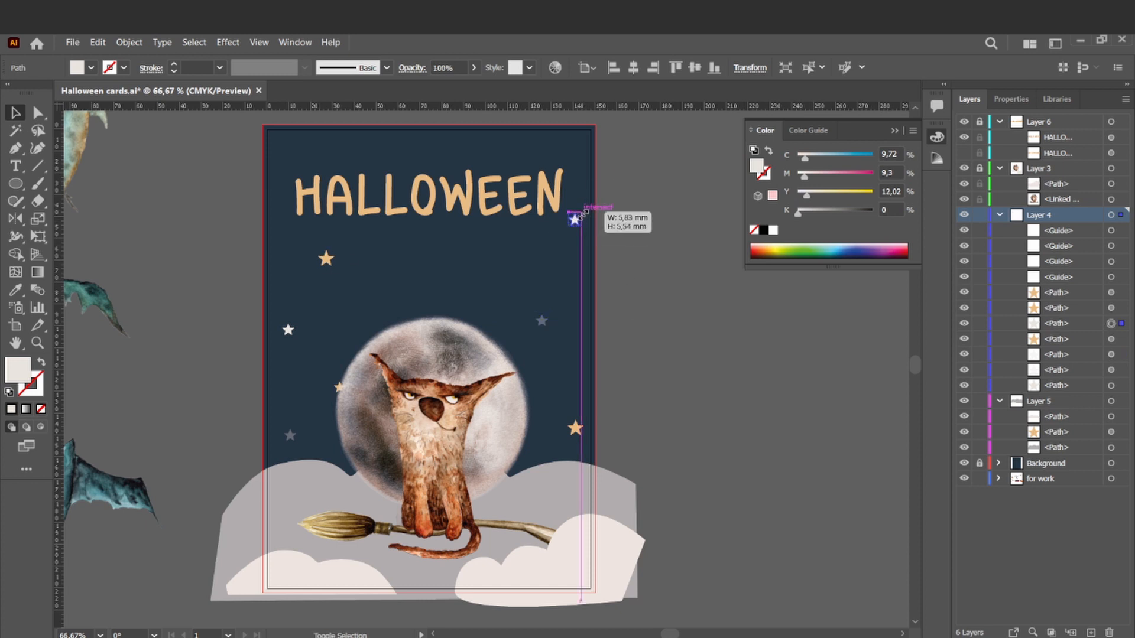
pyautogui.click(327, 258)
pyautogui.click(705, 313)
pyautogui.hscroll(-1, 704, 313)
# Step: Move the tan star below the title to the right and the left white star slightly up
pyautogui.click(353, 261)
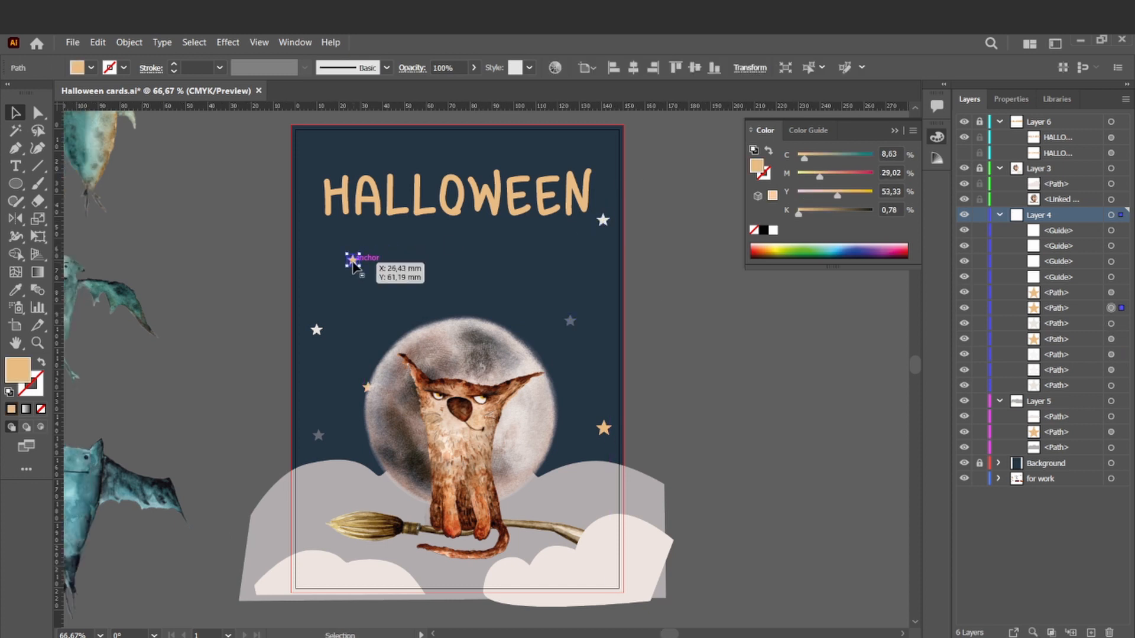
pyautogui.moveTo(353, 264); pyautogui.dragTo(389, 264)
pyautogui.moveTo(317, 329); pyautogui.dragTo(319, 320)
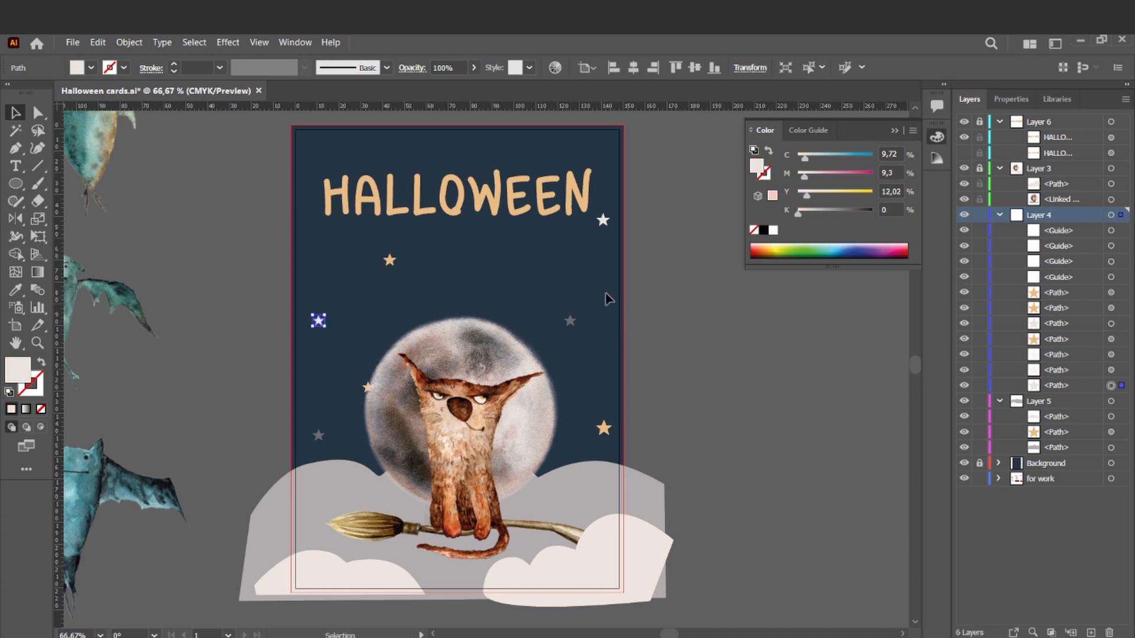
# Step: Copy the left white star to the sky below the title's right half and shift the nearby tan star slightly left
pyautogui.click(318, 321)
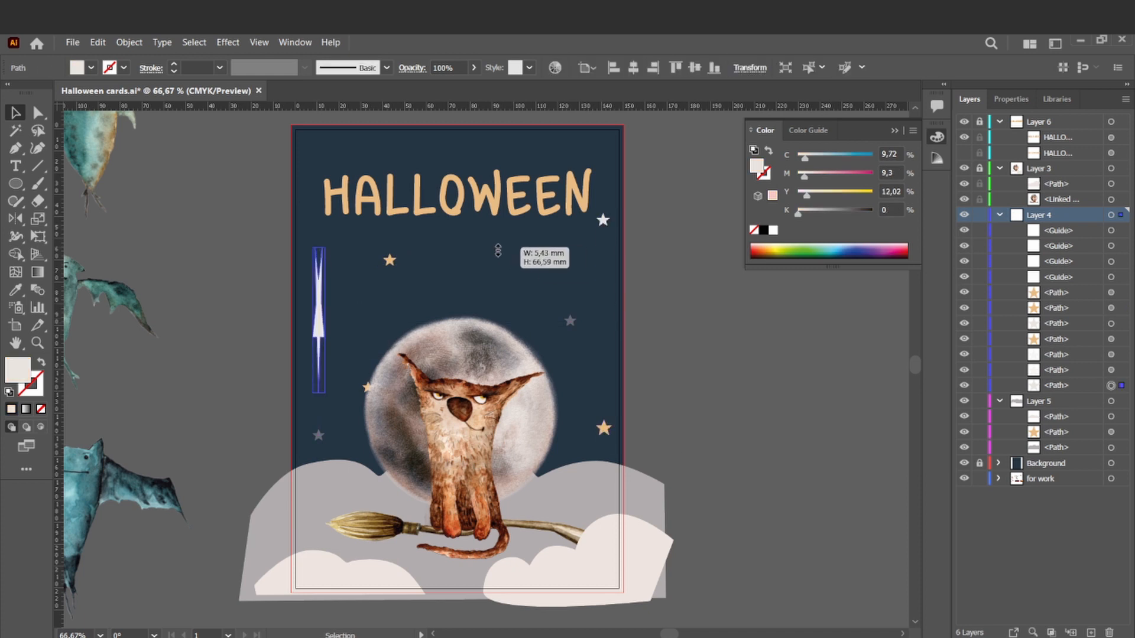
pyautogui.moveTo(318, 321); pyautogui.dragTo(519, 260)
pyautogui.moveTo(390, 260); pyautogui.dragTo(373, 261)
pyautogui.moveTo(519, 260); pyautogui.dragTo(519, 254)
pyautogui.moveTo(373, 261); pyautogui.dragTo(383, 261)
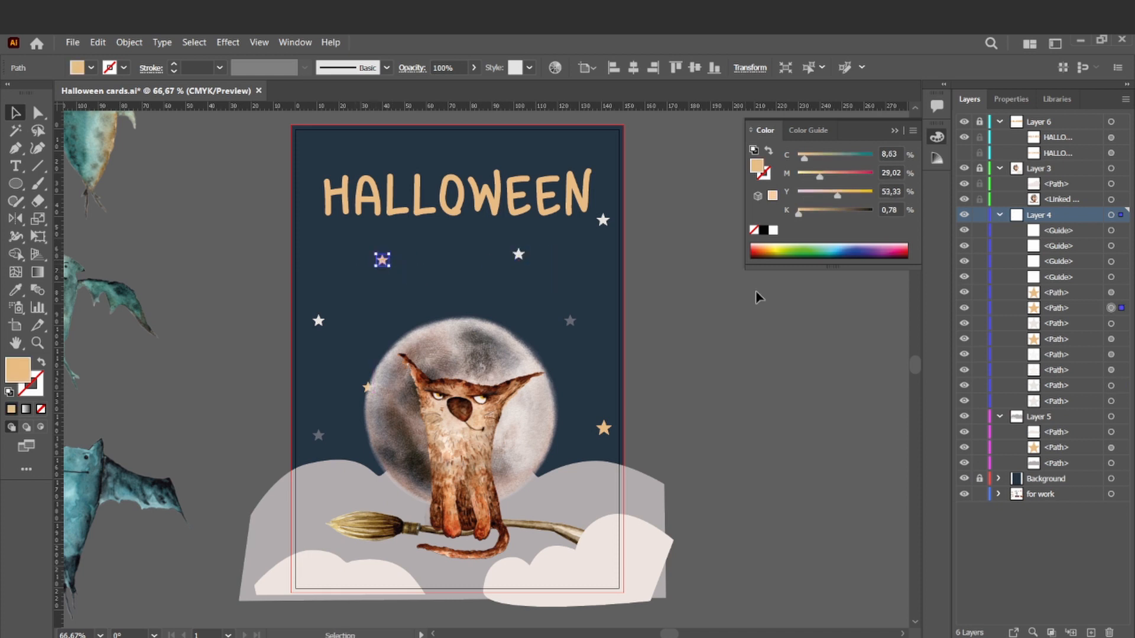
pyautogui.click(757, 296)
# Step: Recolor the faint star right of the moon with the tan sampled from the lower right star
pyautogui.hscroll(-1, 588, 323)
pyautogui.click(584, 322)
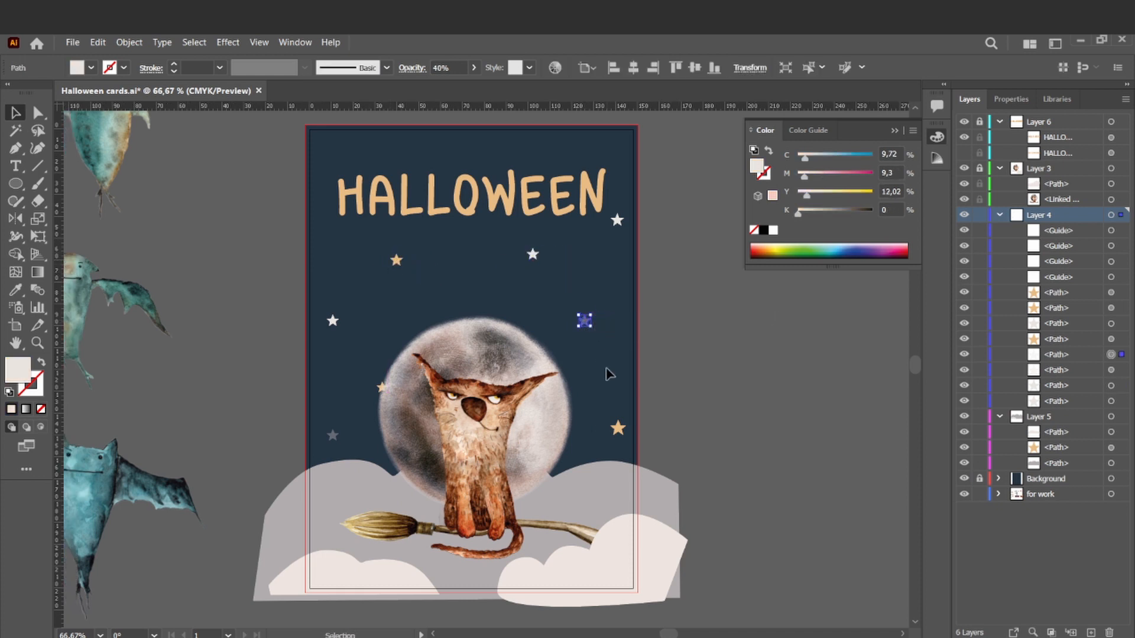
pyautogui.press('i')
pyautogui.click(617, 428)
# Step: Recolor the lower right star blue with C 83, M 69.71, Y 0 and K 0
pyautogui.press('v')
pyautogui.click(617, 428)
pyautogui.press('i')
pyautogui.click(333, 321)
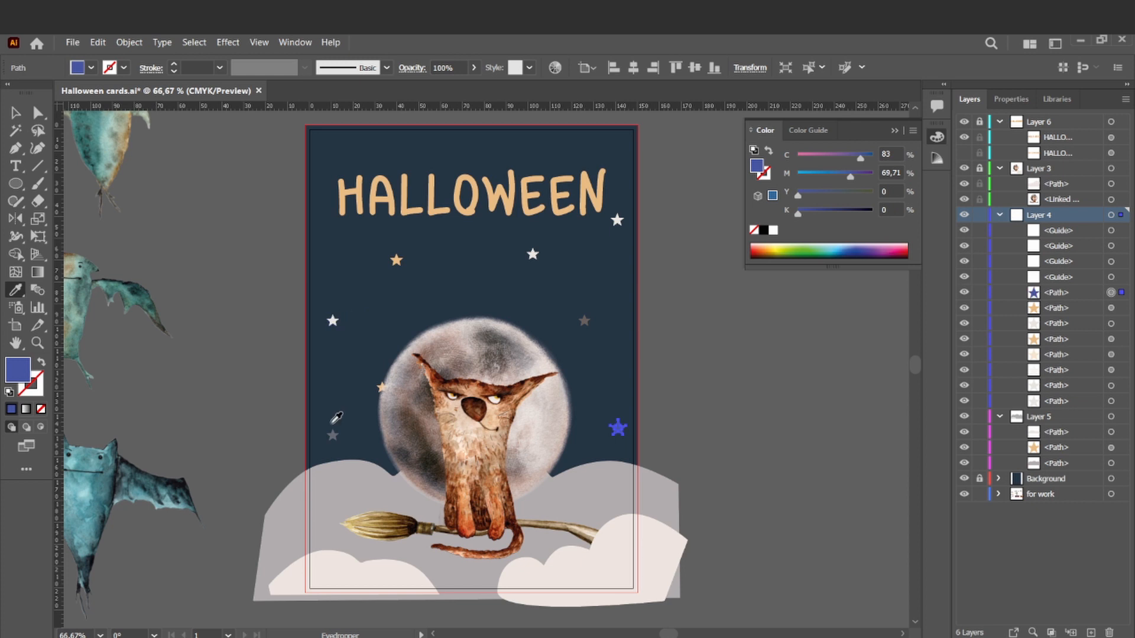
pyautogui.click(708, 382)
# Step: Make the faint tan star right of the moon fully opaque and move it slightly down and right
pyautogui.click(584, 321)
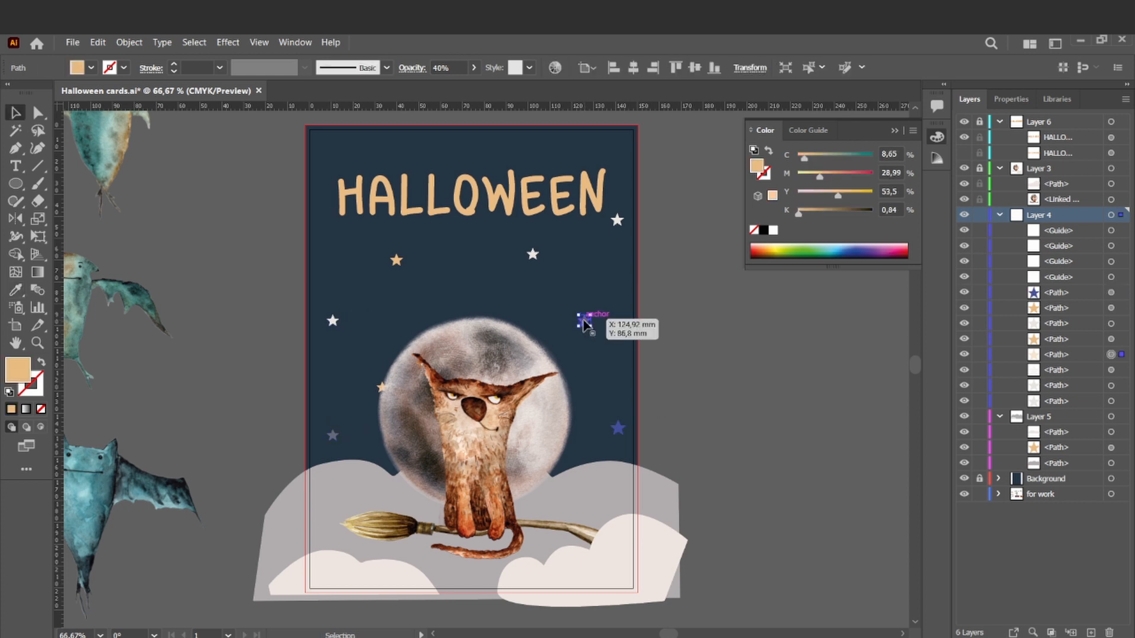
pyautogui.press('i')
pyautogui.press('v')
pyautogui.click(706, 337)
pyautogui.moveTo(584, 321); pyautogui.dragTo(597, 333)
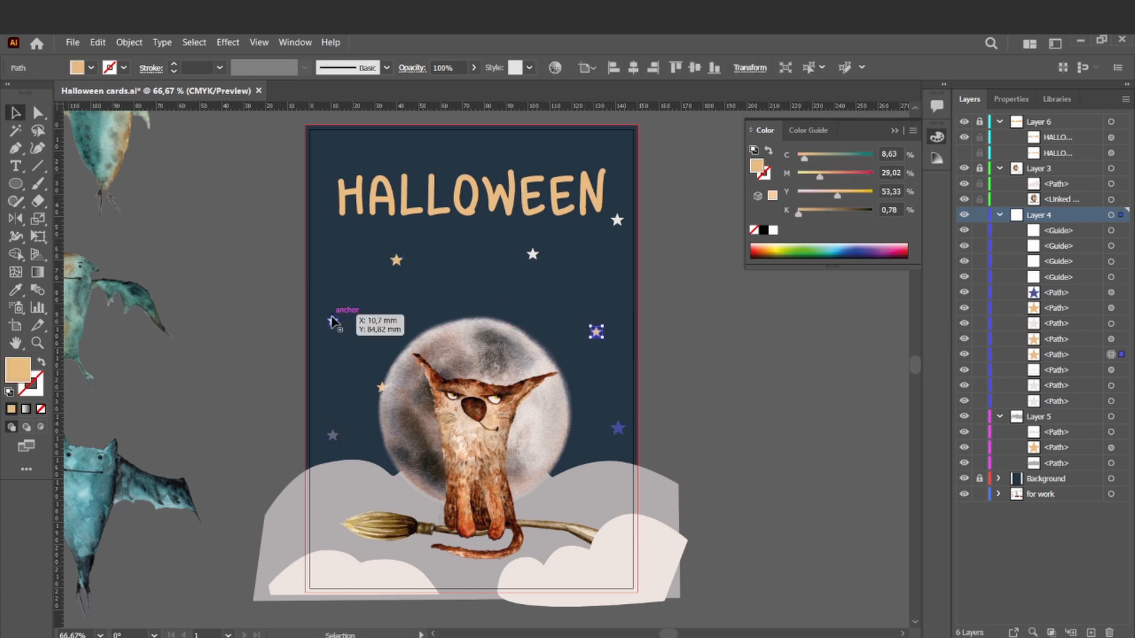
# Step: Move the upper right white star above the title's end and nudge the other three upper stars slightly downward
pyautogui.moveTo(333, 321); pyautogui.dragTo(332, 326)
pyautogui.moveTo(396, 260); pyautogui.dragTo(387, 276)
pyautogui.moveTo(532, 254)
pyautogui.mouseDown()
pyautogui.moveTo(529, 267)
pyautogui.moveTo(529, 256)
pyautogui.mouseUp()
pyautogui.moveTo(617, 220); pyautogui.dragTo(617, 145)
# Step: Shift the white star and the tan star below the title to the right
pyautogui.moveTo(532, 256); pyautogui.dragTo(552, 249)
pyautogui.moveTo(388, 277); pyautogui.dragTo(412, 277)
pyautogui.click(429, 280)
pyautogui.moveTo(552, 249); pyautogui.dragTo(544, 249)
pyautogui.click(686, 265)
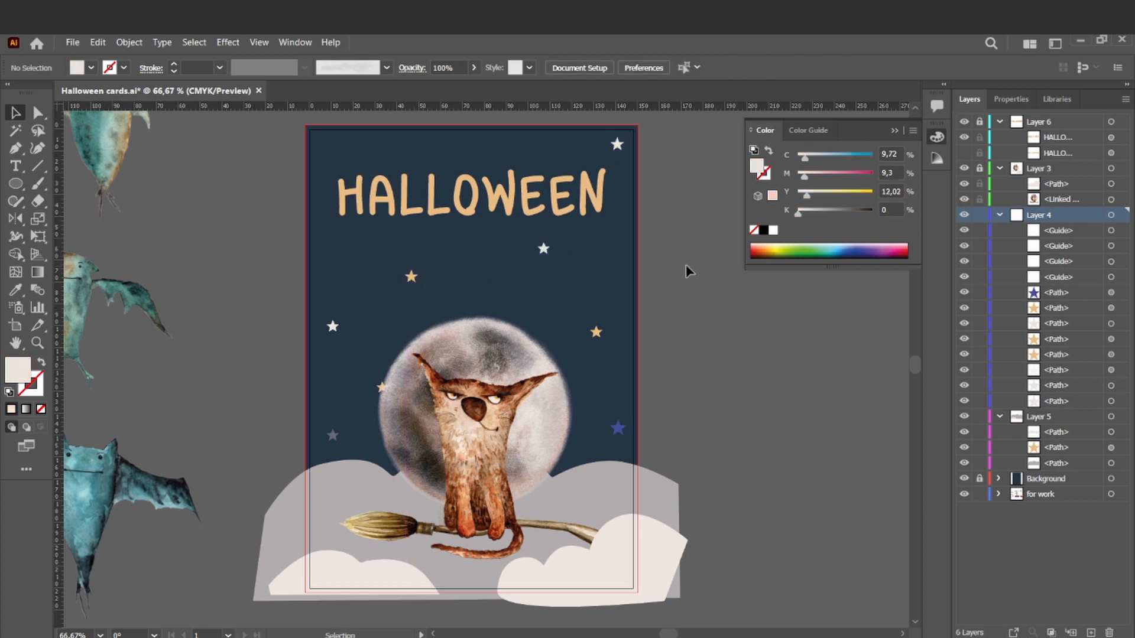
# Step: Create a new layer, collapse Layers 4 and 5, and place the new layer between Layer 5 and Background
pyautogui.click(1090, 632)
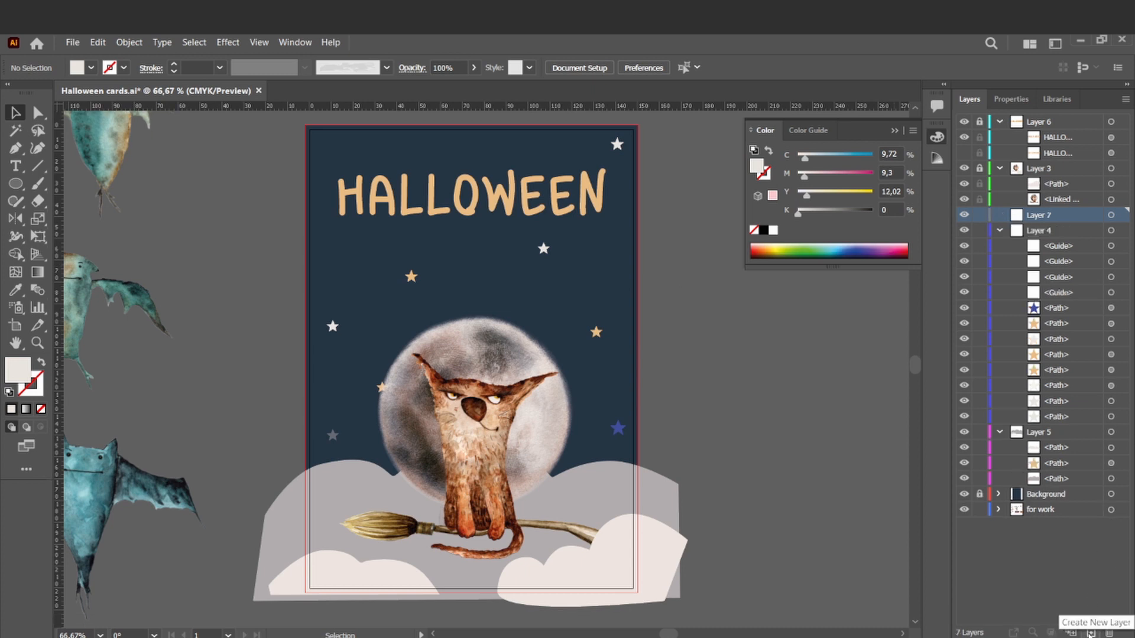
pyautogui.click(1000, 232)
pyautogui.moveTo(1068, 219); pyautogui.dragTo(1032, 305)
pyautogui.hotkey('ctrl', 'z')
pyautogui.click(1000, 246)
pyautogui.moveTo(1035, 217); pyautogui.dragTo(1019, 262)
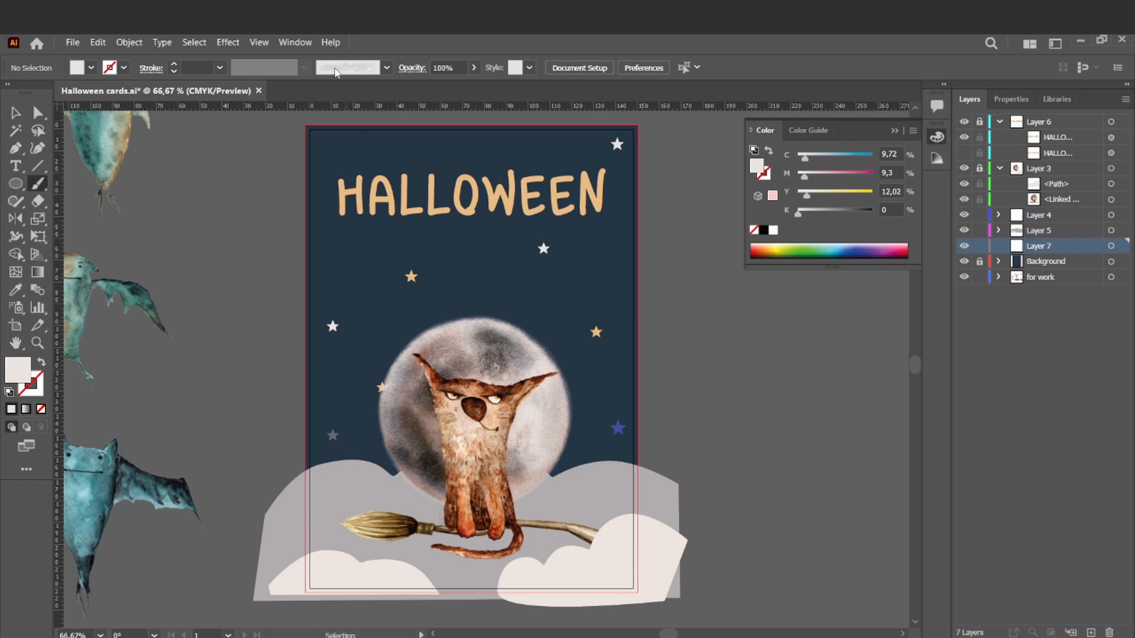
# Step: Paint small off-white dots across the sky with the 5 pt. Oval brush and lower their opacity to 56%
pyautogui.click(386, 68)
pyautogui.click(329, 102)
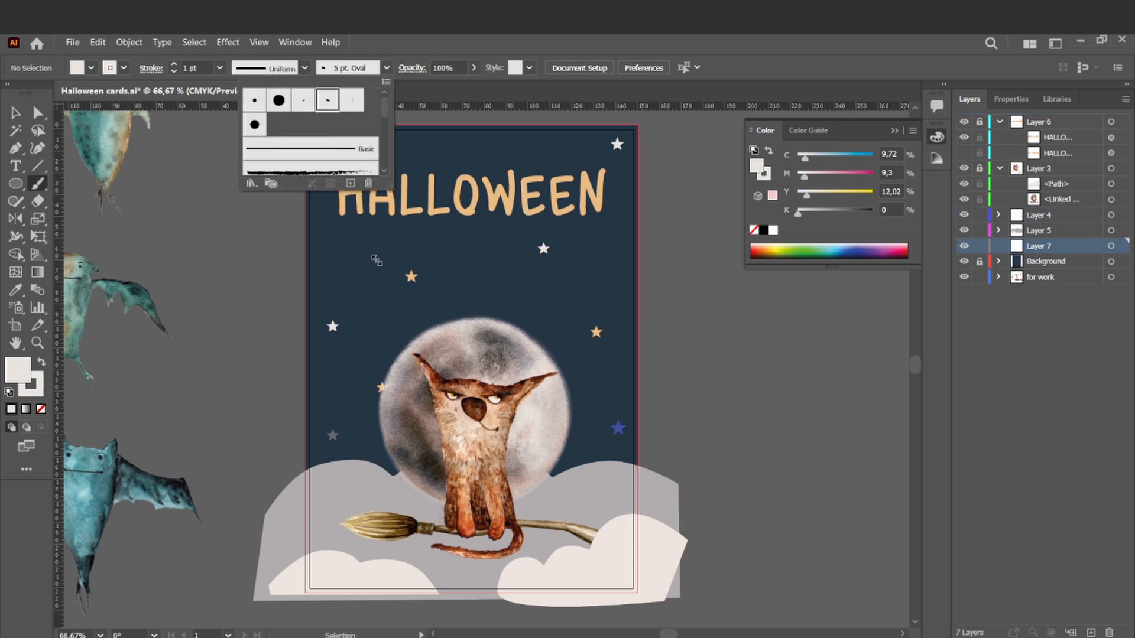
pyautogui.click(354, 295)
pyautogui.click(419, 306)
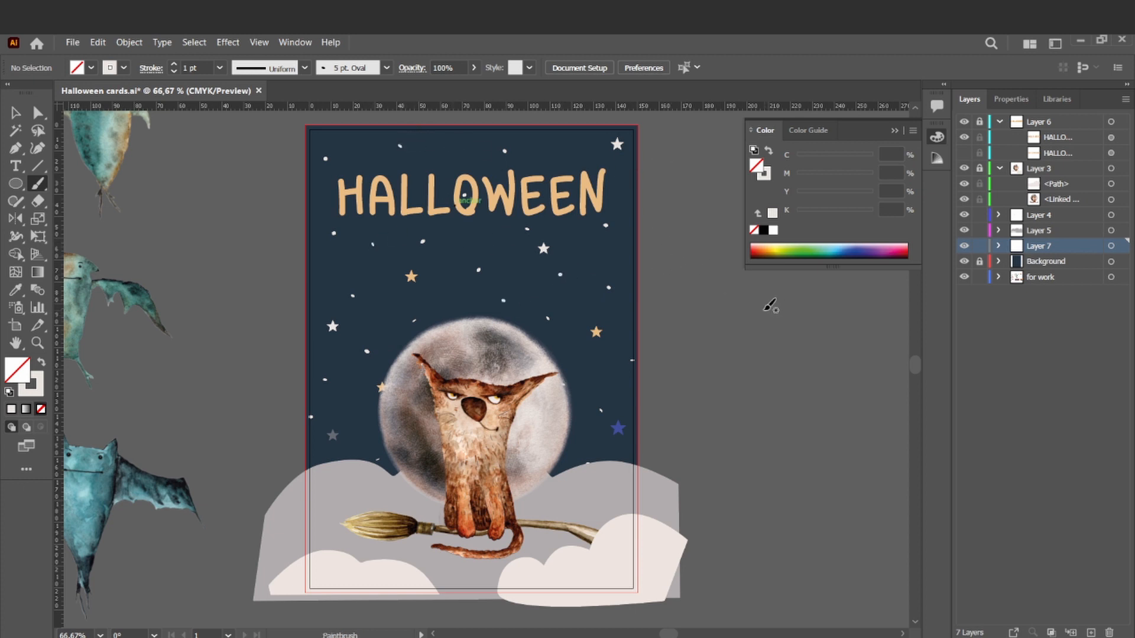
pyautogui.moveTo(456, 89); pyautogui.dragTo(440, 86)
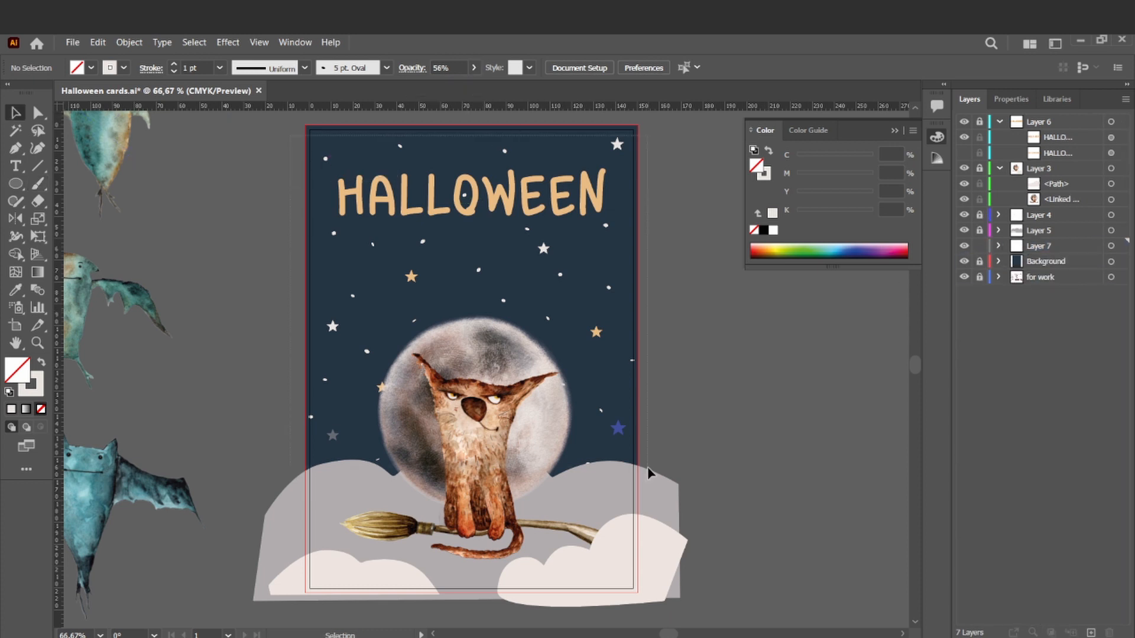
# Step: Lower the opacity of the small sky dots to 23%
pyautogui.moveTo(648, 467); pyautogui.dragTo(654, 500)
pyautogui.click(474, 68)
pyautogui.moveTo(474, 86); pyautogui.dragTo(431, 89)
pyautogui.click(197, 175)
# Step: Delete the stray sky dot at the cloud's edge beside the moon
pyautogui.click(465, 198)
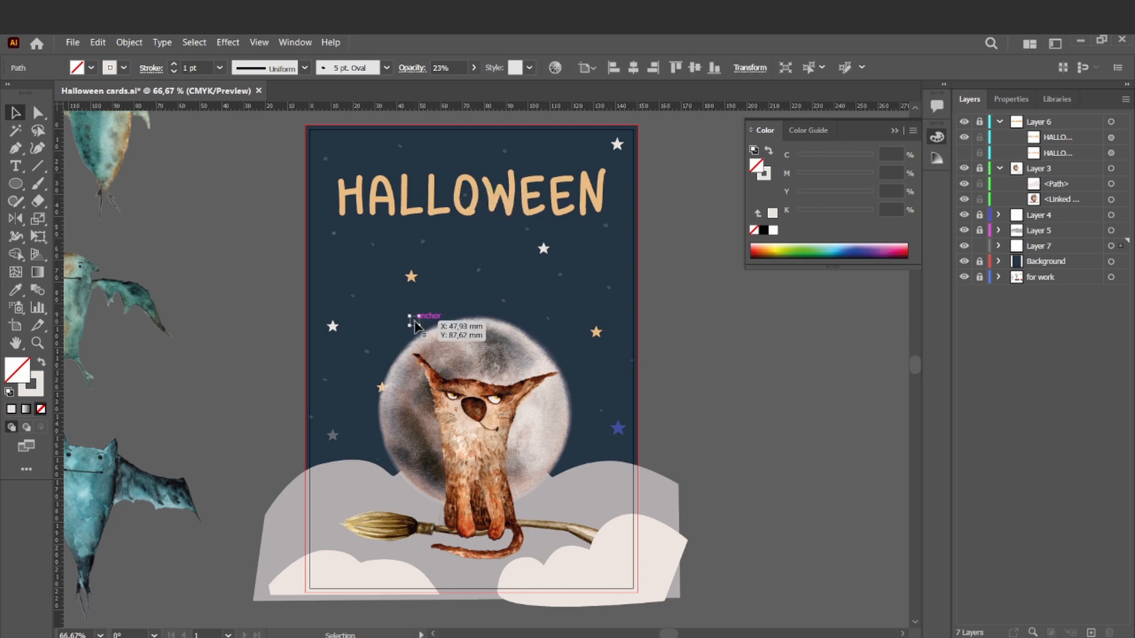
pyautogui.scroll(2, 350, 370)
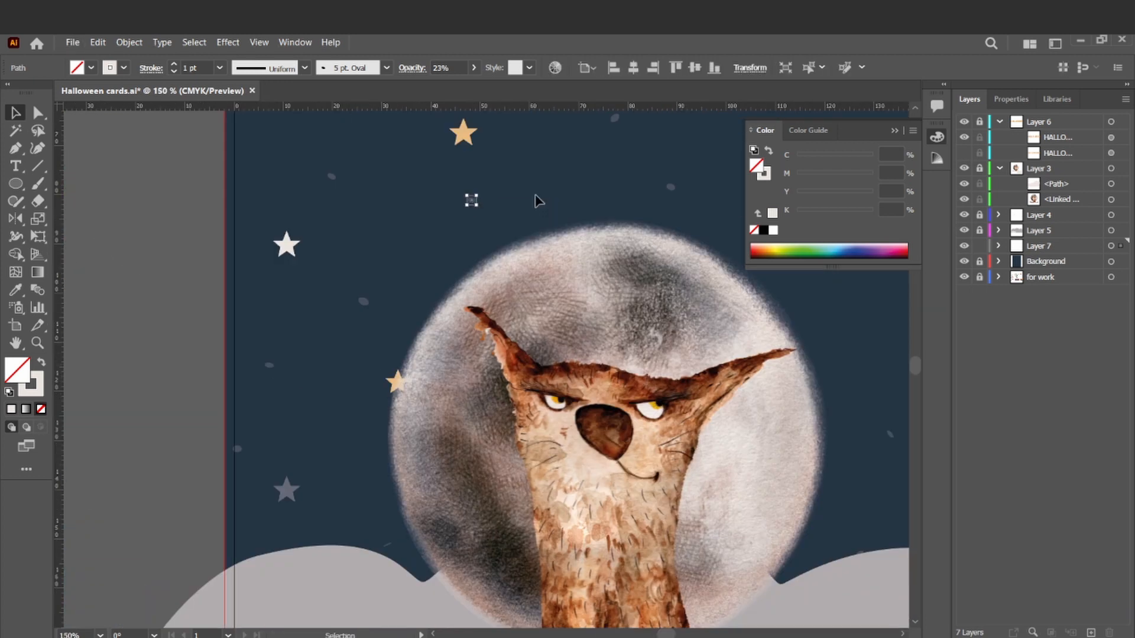
pyautogui.scroll(-2, 521, 236)
pyautogui.click(425, 538)
pyautogui.press('Delete')
pyautogui.click(408, 377)
pyautogui.scroll(1, 408, 380)
pyautogui.moveTo(489, 367); pyautogui.dragTo(507, 619)
pyautogui.click(490, 363)
pyautogui.scroll(-2, 489, 362)
pyautogui.scroll(2, 593, 427)
pyautogui.press('b')
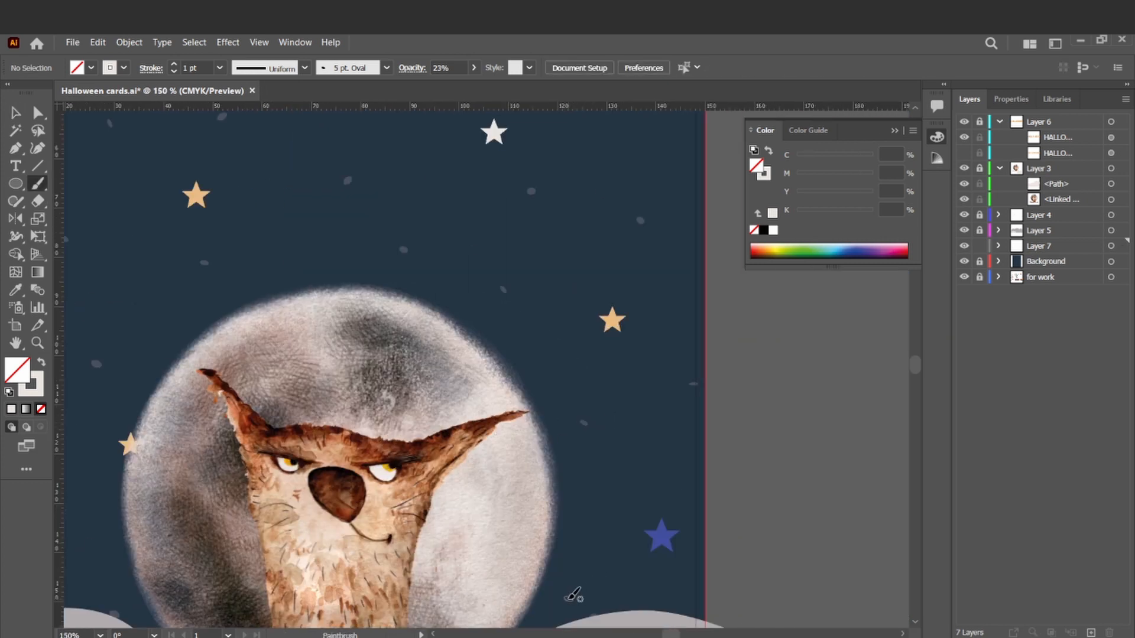
pyautogui.scroll(1, 643, 332)
pyautogui.scroll(-3, 782, 321)
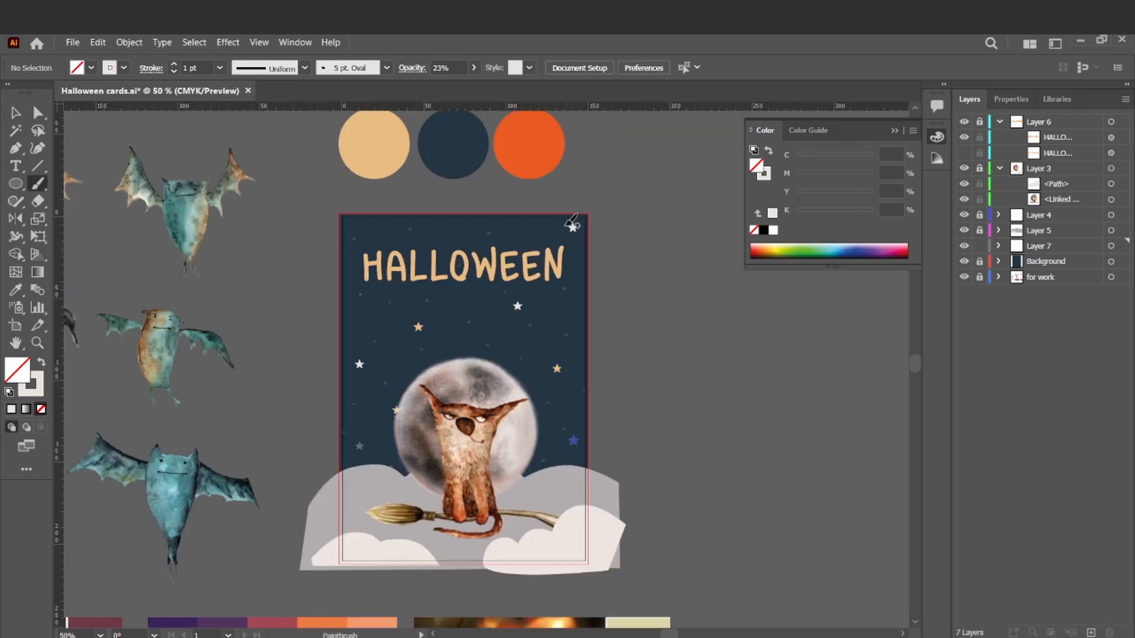
# Step: Unlock Layer 4 and slightly shrink the white, tan, grey and blue stars one after another
pyautogui.click(964, 215)
pyautogui.click(979, 215)
pyautogui.click(572, 229)
pyautogui.moveTo(580, 223); pyautogui.dragTo(578, 224)
pyautogui.click(517, 306)
pyautogui.click(418, 328)
pyautogui.moveTo(424, 321); pyautogui.dragTo(422, 323)
pyautogui.click(359, 446)
pyautogui.moveTo(364, 442); pyautogui.dragTo(363, 443)
pyautogui.click(573, 441)
pyautogui.moveTo(579, 436); pyautogui.dragTo(578, 437)
pyautogui.click(557, 369)
# Step: Recolor the blue star beside the moon with the grey of the lower left star
pyautogui.scroll(3, 482, 381)
pyautogui.click(765, 514)
pyautogui.press('i')
pyautogui.click(842, 416)
pyautogui.hotkey('ctrl', '-')
pyautogui.hotkey('ctrl', '-')
pyautogui.click(608, 440)
pyautogui.press('i')
pyautogui.click(319, 444)
# Step: Delete the tan star at the moon's left edge
pyautogui.press('c')
pyautogui.click(711, 365)
pyautogui.click(369, 396)
pyautogui.press('Delete')
# Step: Fine-tune the sizes of the white star left of the moon and the tan star right of it
pyautogui.click(311, 387)
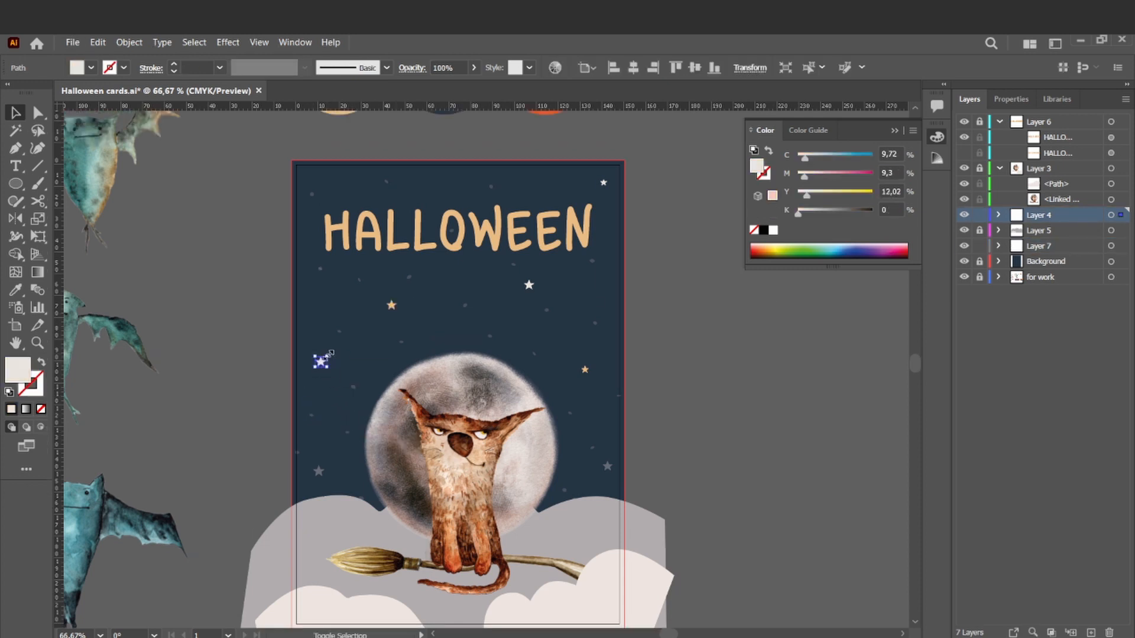
pyautogui.click(585, 372)
pyautogui.keyDown('ctrl'); pyautogui.click(622, 379); pyautogui.keyUp('ctrl')
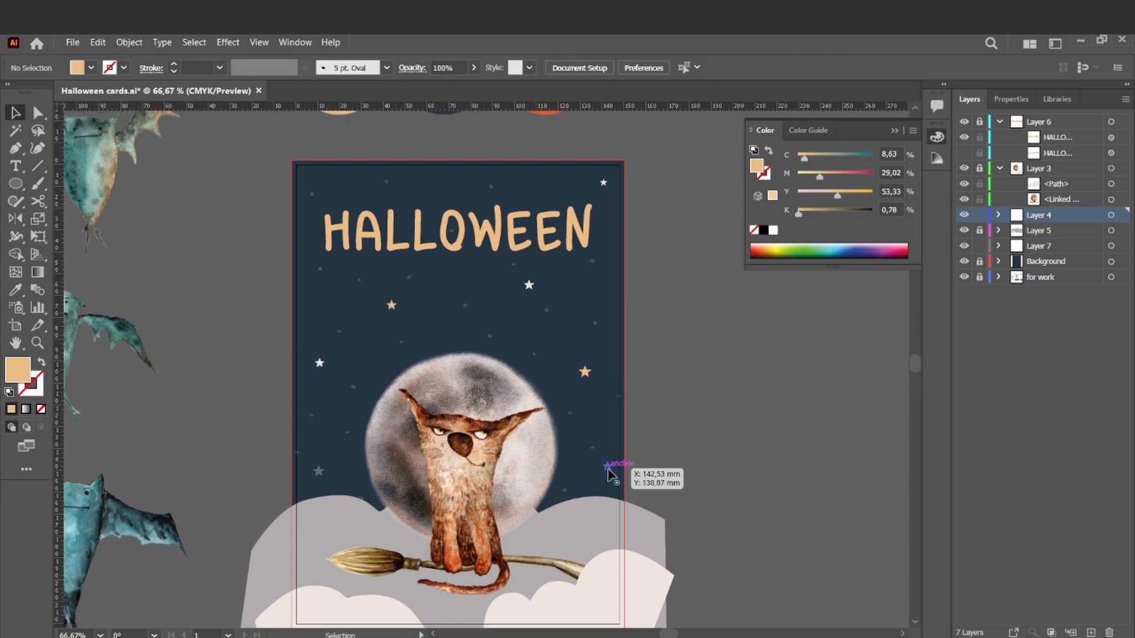
# Step: Recolor the lower right star off-white and the lower left star tan, and level the upper white star with the upper tan one
pyautogui.keyDown('ctrl'); pyautogui.click(608, 467); pyautogui.keyUp('ctrl')
pyautogui.click(319, 363)
pyautogui.keyDown('ctrl'); pyautogui.click(318, 471); pyautogui.keyUp('ctrl')
pyautogui.click(391, 305)
pyautogui.keyDown('ctrl'); pyautogui.click(435, 304); pyautogui.keyUp('ctrl')
pyautogui.press('v')
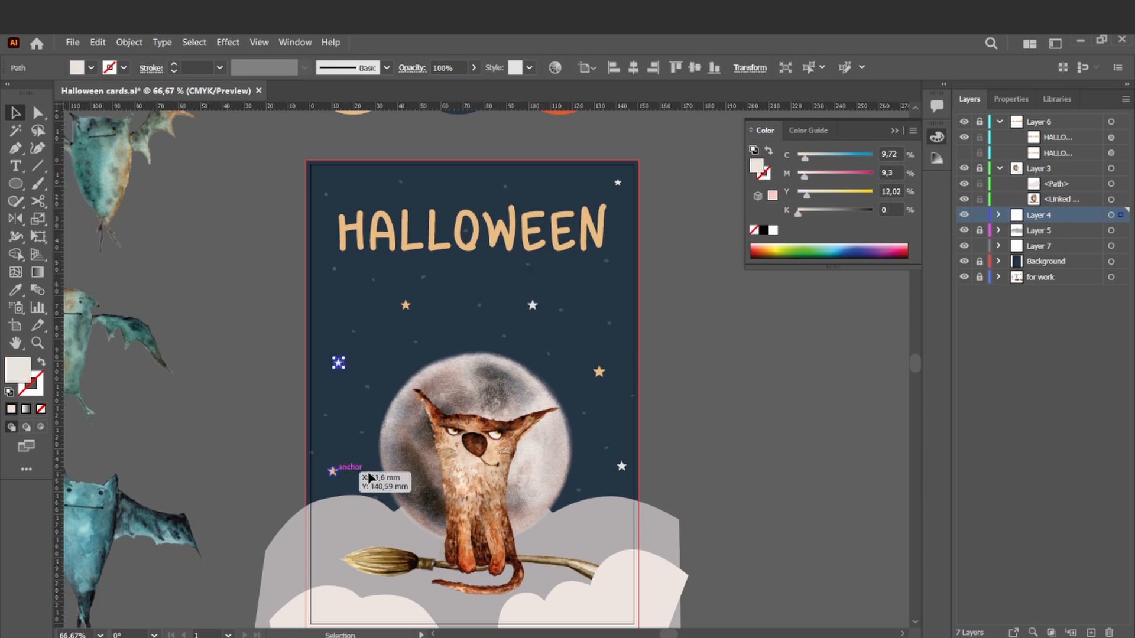
# Step: Slightly enlarge the linked moon and cat artwork on Layer 3
pyautogui.click(693, 473)
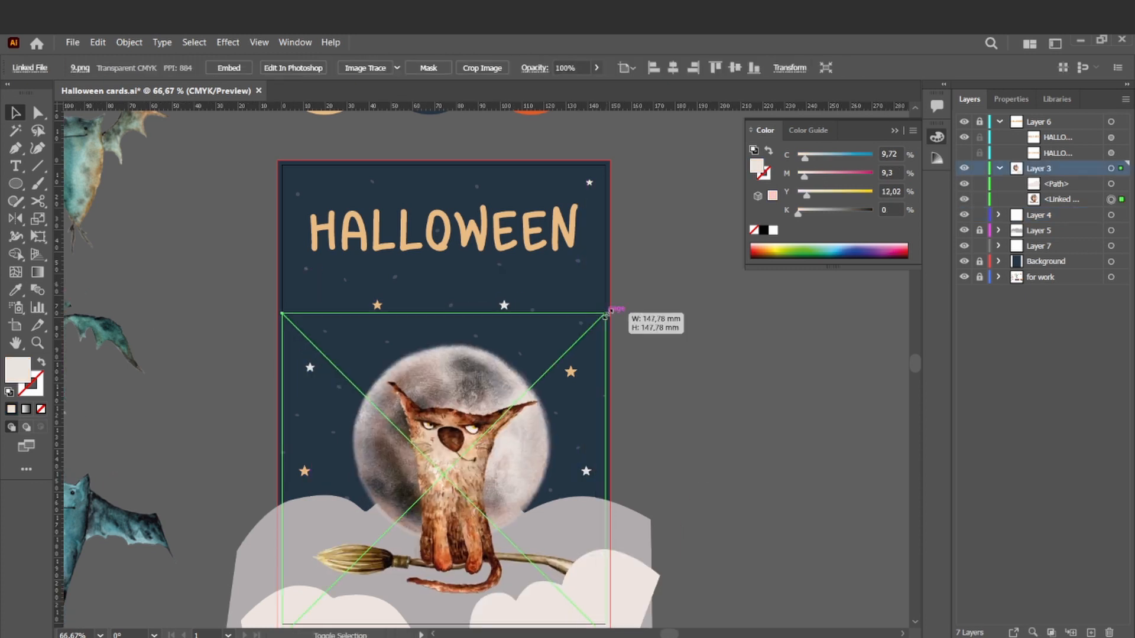
pyautogui.click(746, 444)
pyautogui.hotkey('ctrl', '-')
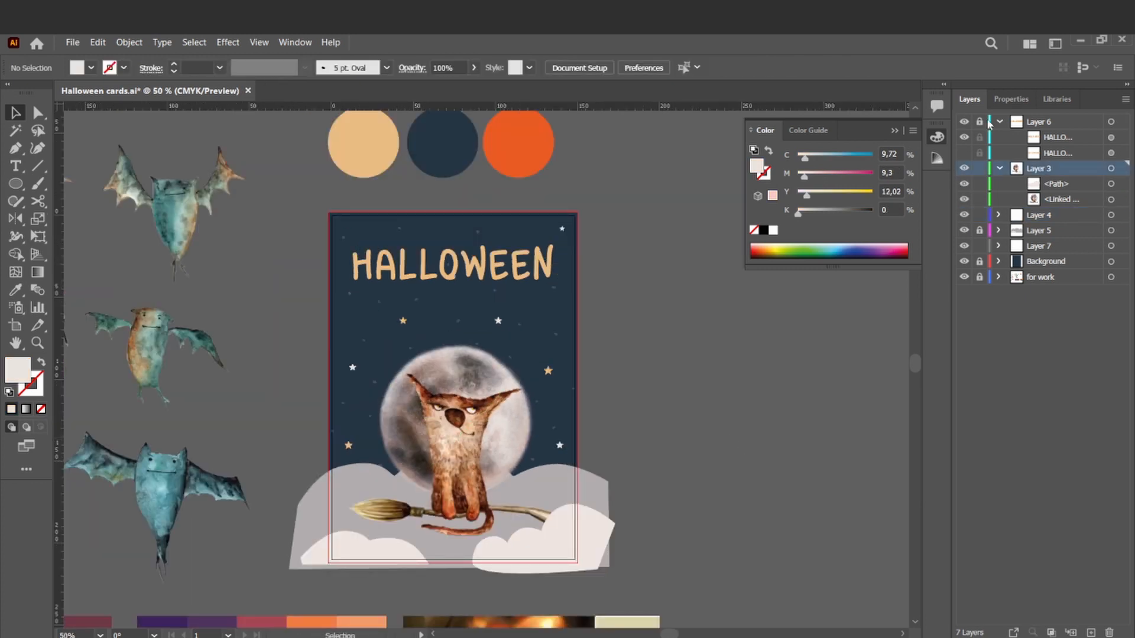
# Step: Try the orange palette color on the HALLOWEEN title and preview the card in Trim View
pyautogui.click(451, 259)
pyautogui.press('i')
pyautogui.click(519, 144)
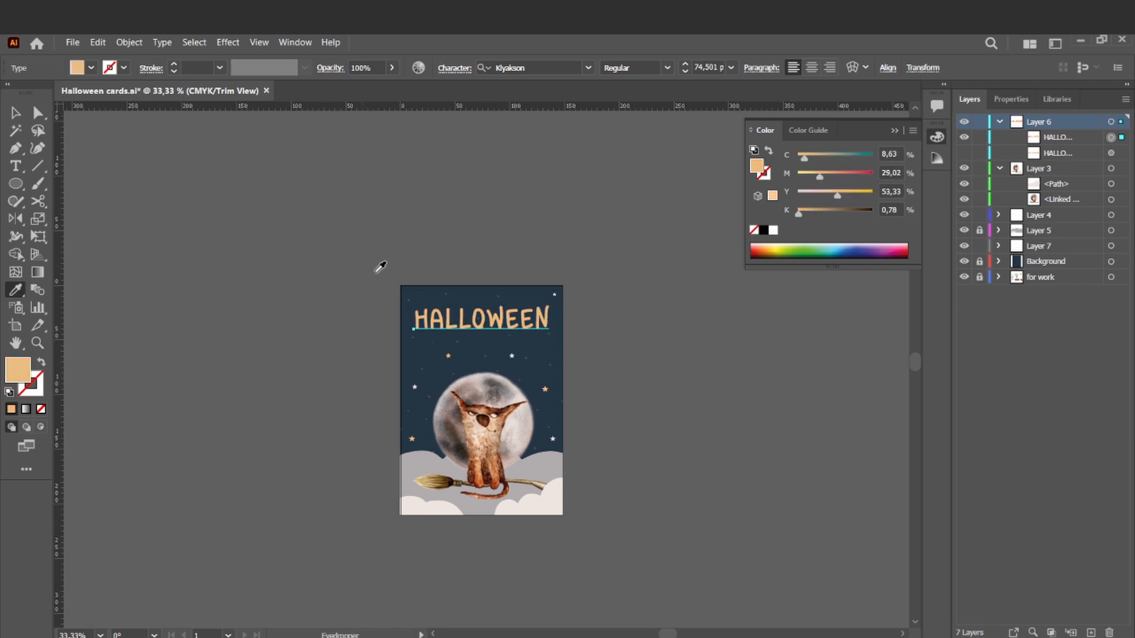
pyautogui.hotkey('ctrl', '=')
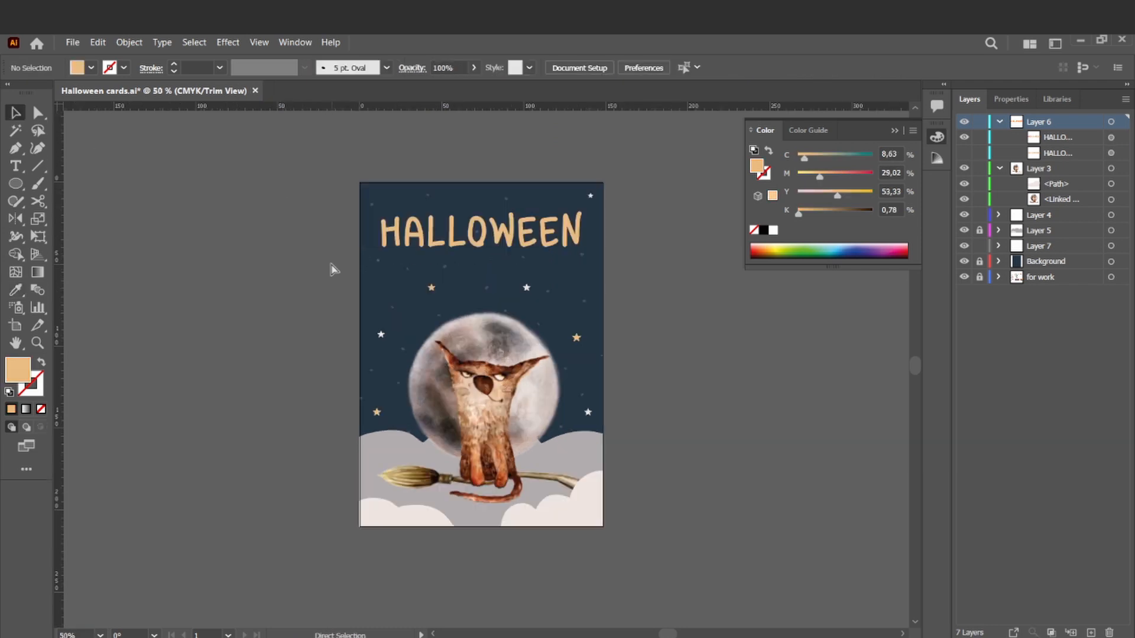
pyautogui.hotkey('ctrl', '=')
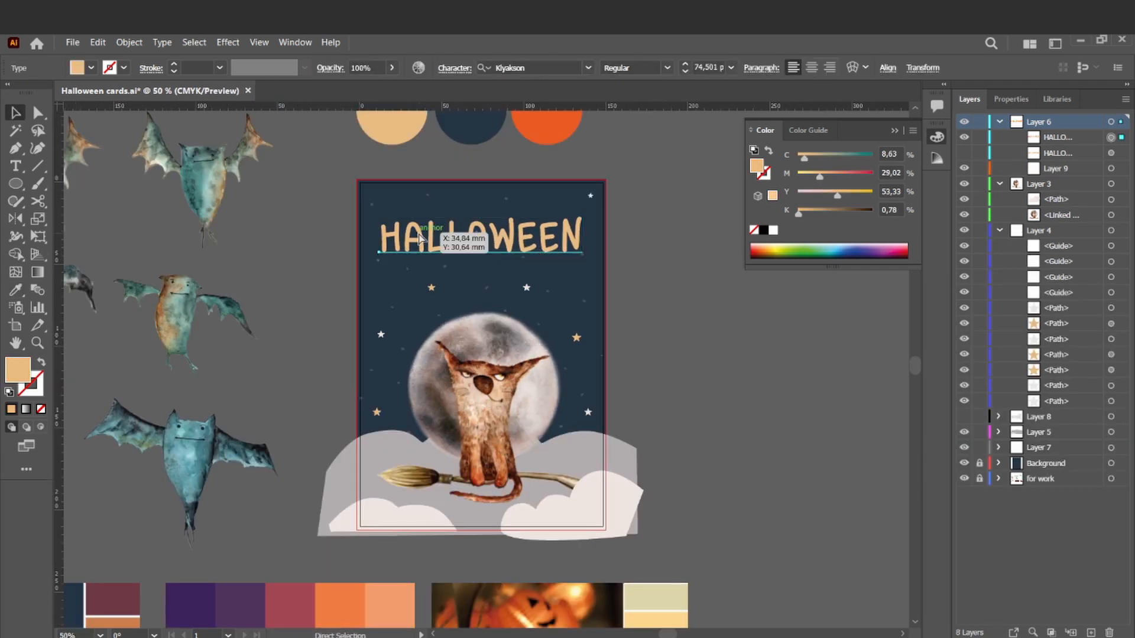
# Step: Move the HALLOWEEN title slightly down and lock Layer 6
pyautogui.hotkey('ctrl', '=')
pyautogui.hotkey('ctrl', '=')
pyautogui.doubleClick(477, 353)
pyautogui.click(15, 112)
pyautogui.hotkey('shift', 'Down')
pyautogui.hotkey('ctrl', '-')
pyautogui.hotkey('ctrl', '-')
pyautogui.press('Up')
pyautogui.press('Up')
pyautogui.press('Up')
pyautogui.scroll(-2, 644, 358)
pyautogui.click(643, 355)
pyautogui.click(408, 289)
pyautogui.click(979, 122)
# Step: Spread out the small sky dots below the left half of the HALLOWEEN title
pyautogui.hotkey('ctrl', '=')
pyautogui.hotkey('ctrl', '=')
pyautogui.click(278, 277)
pyautogui.moveTo(279, 276); pyautogui.dragTo(263, 290)
pyautogui.hotkey('ctrl', '=')
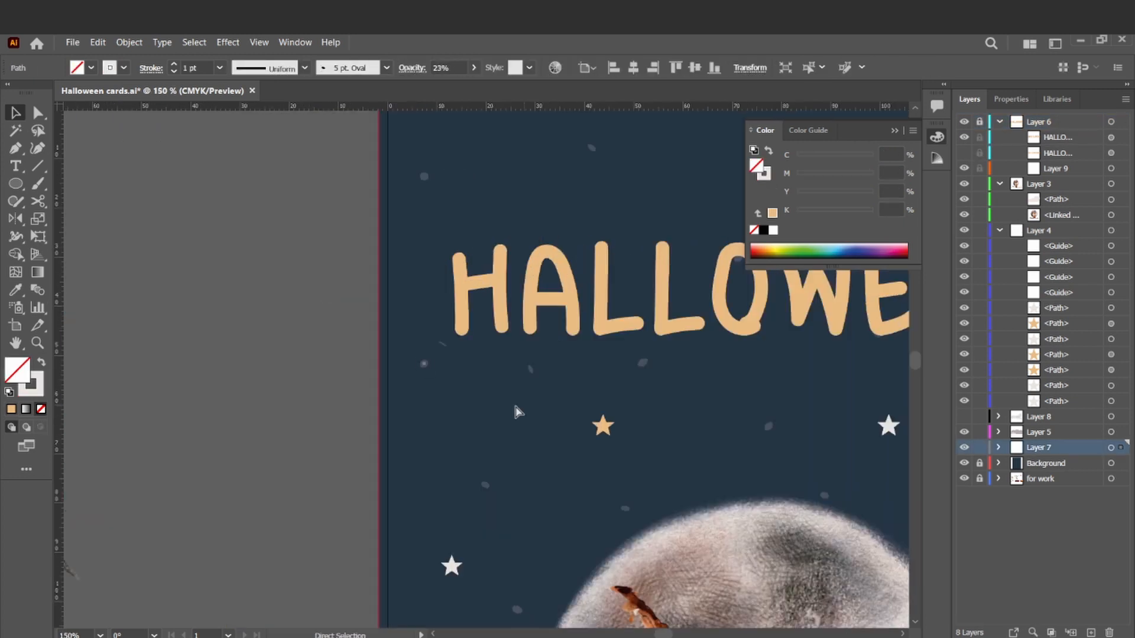
pyautogui.hscroll(1, 517, 410)
pyautogui.moveTo(517, 384); pyautogui.dragTo(517, 415)
pyautogui.scroll(1, 520, 415)
pyautogui.moveTo(627, 436); pyautogui.dragTo(647, 443)
# Step: Reposition the small dots above the title and align one beneath the upper right white star
pyautogui.hscroll(3, 647, 443)
pyautogui.moveTo(526, 332); pyautogui.dragTo(526, 363)
pyautogui.moveTo(615, 231); pyautogui.dragTo(606, 277)
pyautogui.moveTo(379, 221); pyautogui.dragTo(372, 275)
pyautogui.moveTo(371, 275); pyautogui.dragTo(432, 205)
pyautogui.hscroll(3, 431, 205)
pyautogui.moveTo(289, 203); pyautogui.dragTo(589, 217)
pyautogui.click(534, 403)
pyautogui.moveTo(716, 276); pyautogui.dragTo(725, 277)
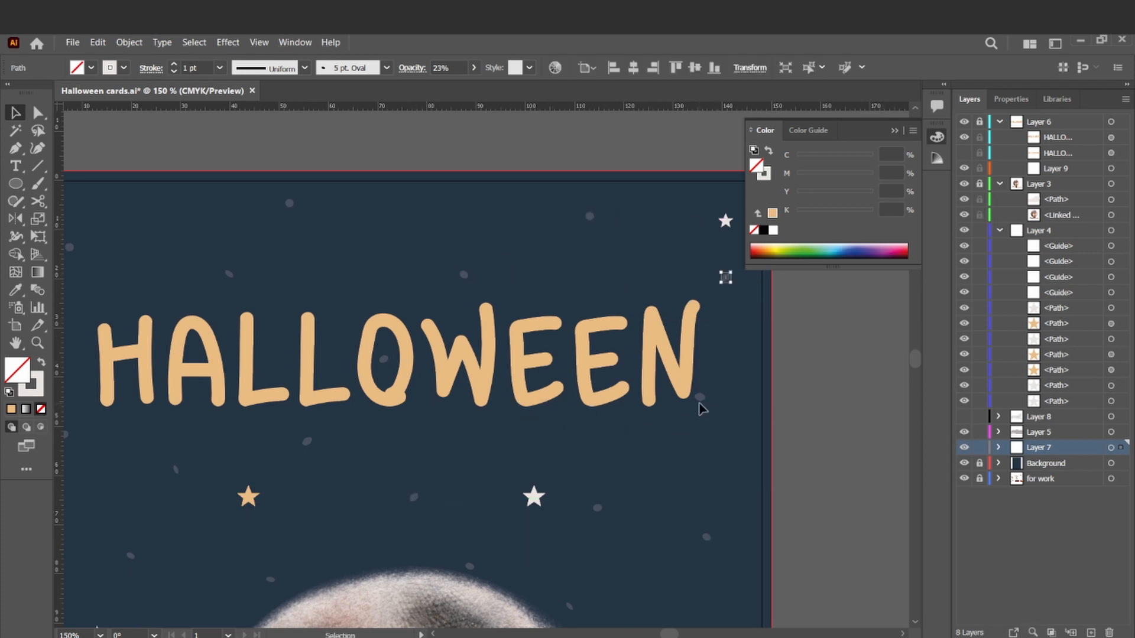
# Step: Move the dots near the title's right end away from the letters and raise the white star below the title slightly
pyautogui.moveTo(700, 397); pyautogui.dragTo(741, 442)
pyautogui.moveTo(534, 496); pyautogui.dragTo(534, 470)
pyautogui.moveTo(597, 508); pyautogui.dragTo(601, 518)
pyautogui.moveTo(707, 537); pyautogui.dragTo(710, 553)
pyautogui.moveTo(413, 497); pyautogui.dragTo(404, 496)
pyautogui.moveTo(464, 274); pyautogui.dragTo(460, 274)
# Step: Reposition the small dots below the title and around the moon's upper left side
pyautogui.hotkey('ctrl', '-')
pyautogui.hotkey('ctrl', '-')
pyautogui.scroll(-1, 483, 291)
pyautogui.moveTo(370, 284); pyautogui.dragTo(405, 257)
pyautogui.scroll(-2, 404, 260)
pyautogui.hscroll(1, 402, 266)
pyautogui.click(403, 273)
pyautogui.moveTo(311, 322); pyautogui.dragTo(305, 308)
pyautogui.click(284, 405)
pyautogui.click(643, 365)
pyautogui.moveTo(326, 377); pyautogui.dragTo(270, 334)
pyautogui.click(328, 368)
pyautogui.hotkey('ctrl', 'z')
pyautogui.click(679, 320)
pyautogui.click(270, 334)
pyautogui.click(735, 301)
pyautogui.moveTo(327, 367); pyautogui.dragTo(350, 334)
pyautogui.click(710, 291)
# Step: Duplicate the tan star right of the moon and place a small copy on top of the H's left stem
pyautogui.moveTo(557, 362); pyautogui.dragTo(299, 218)
pyautogui.hotkey('ctrl', '+')
pyautogui.hotkey('ctrl', '+')
pyautogui.moveTo(484, 358); pyautogui.dragTo(490, 362)
pyautogui.hscroll(1, 490, 362)
pyautogui.click(484, 341)
pyautogui.hotkey('ctrl', '+')
pyautogui.hotkey('ctrl', '+')
pyautogui.hotkey('ctrl', '+')
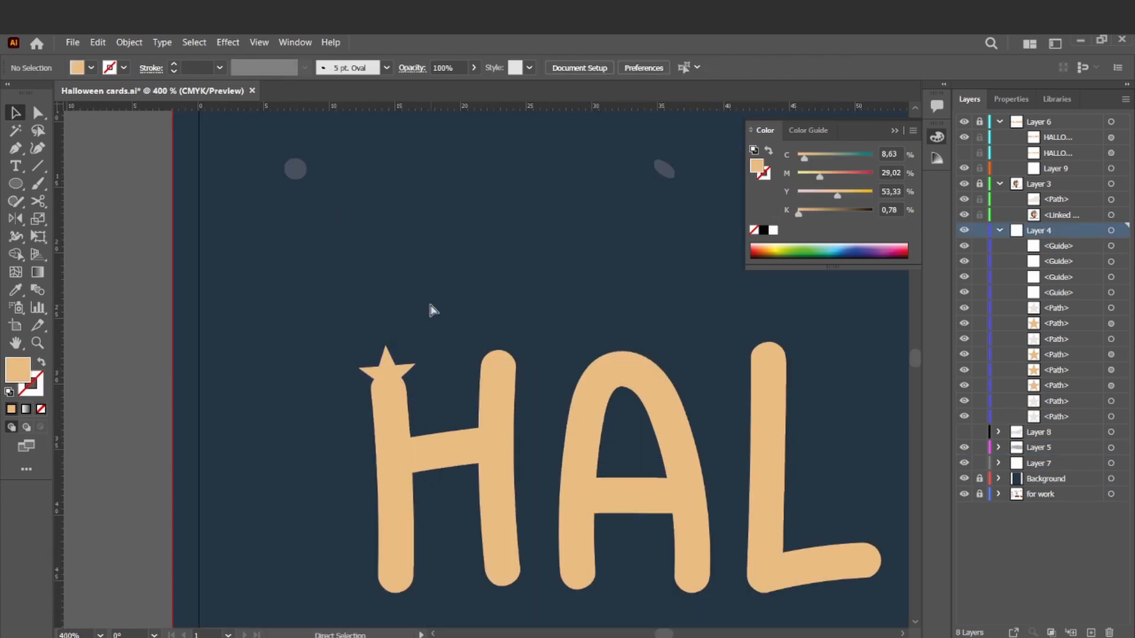
# Step: Duplicate the H's small tan star onto the middle bar of the title's last E and fine-tune its position
pyautogui.hotkey('ctrl', '1')
pyautogui.moveTo(230, 370); pyautogui.dragTo(572, 392)
pyautogui.hotkey('ctrl', '+')
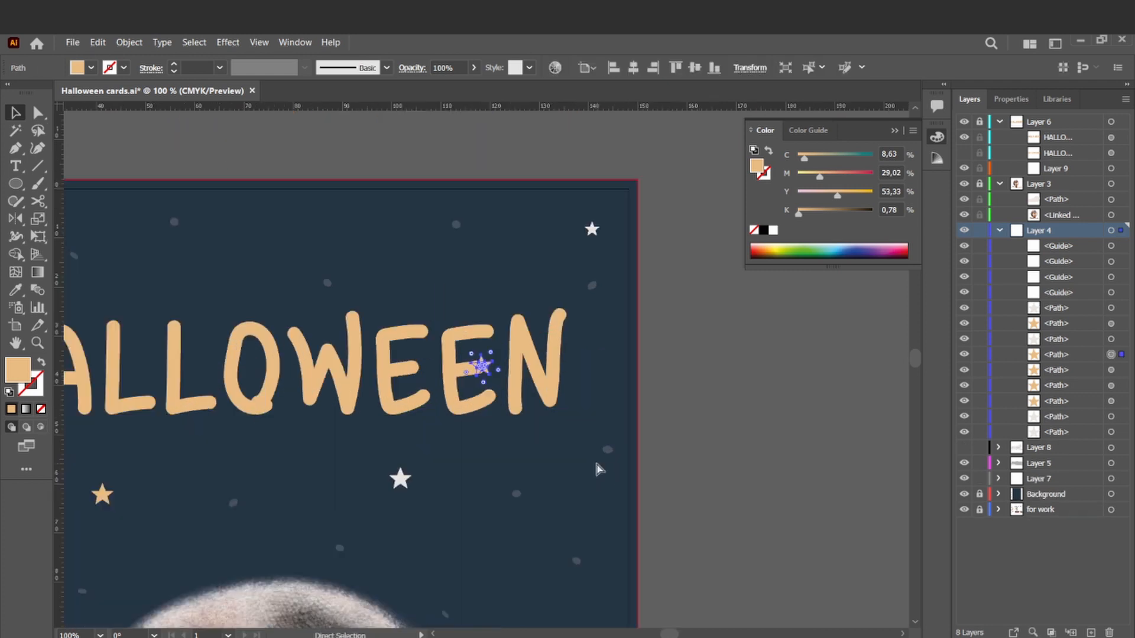
pyautogui.hotkey('ctrl', '+')
pyautogui.hotkey('ctrl', '+')
pyautogui.hotkey('ctrl', '+')
pyautogui.hotkey('ctrl', '+')
pyautogui.moveTo(494, 379); pyautogui.dragTo(487, 370)
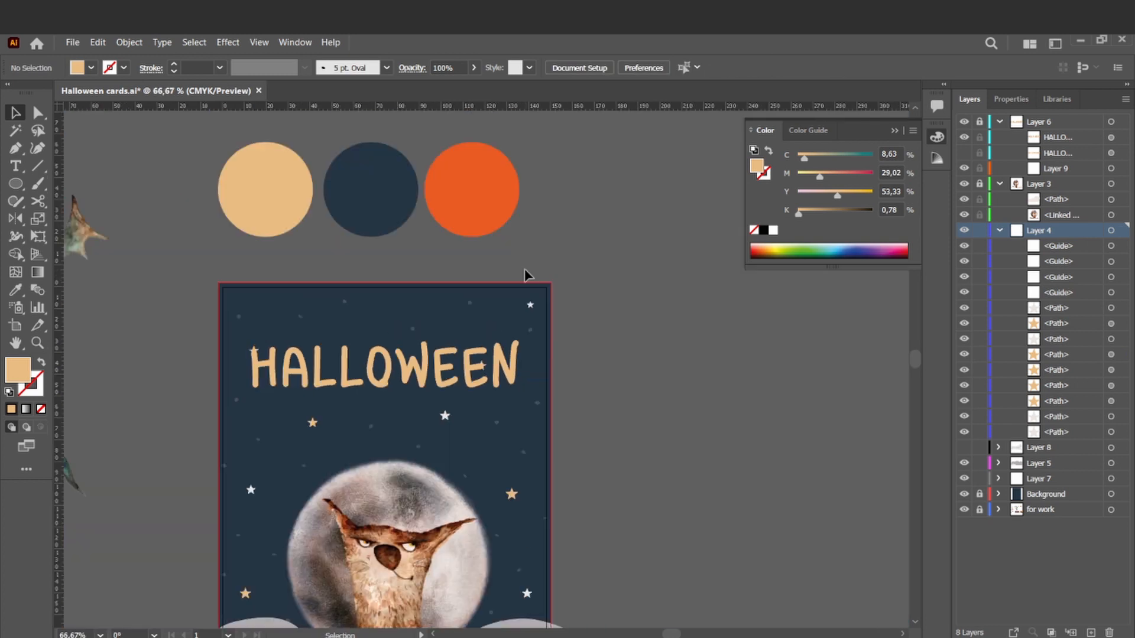
# Step: Fit all artwork in view, add a second 148 x 210 mm artboard and move it further right of the card
pyautogui.click(259, 42)
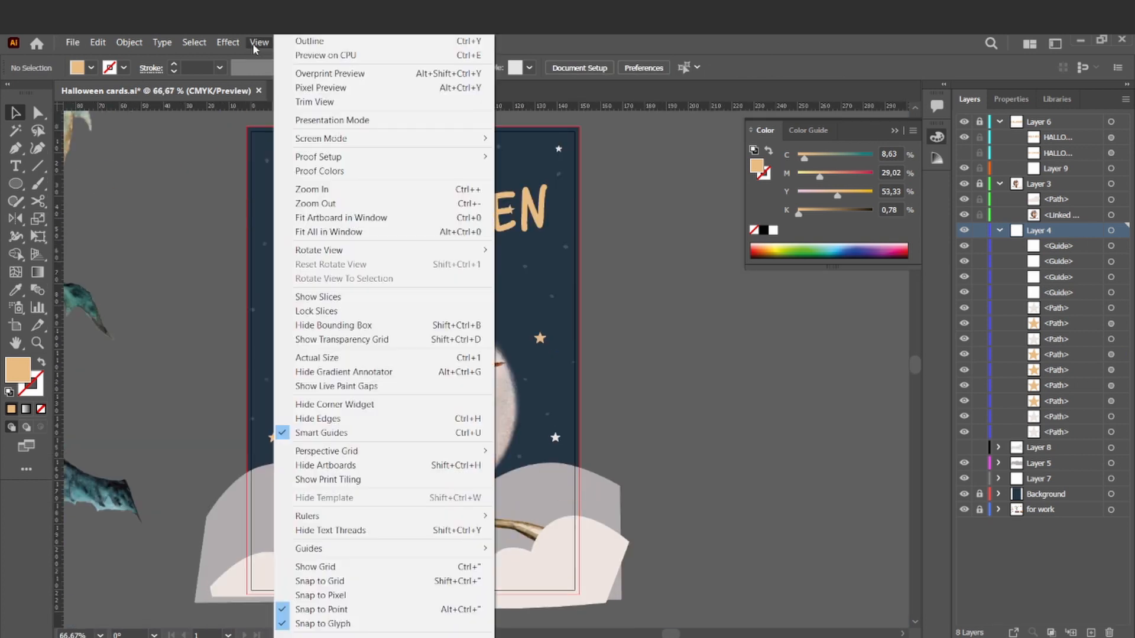
pyautogui.click(316, 231)
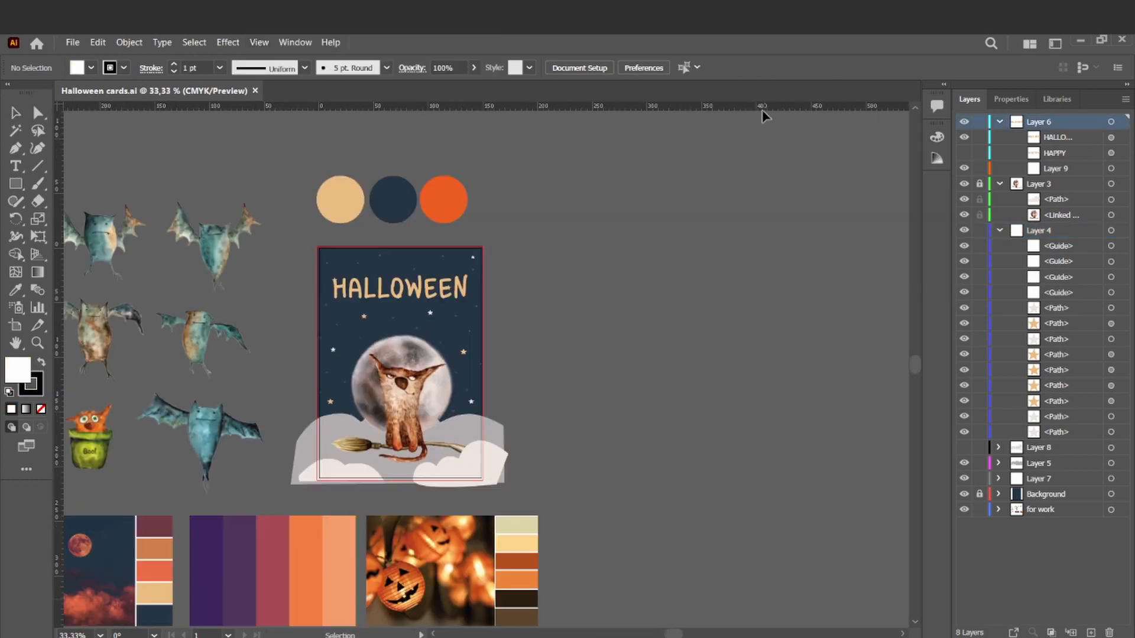
pyautogui.click(1024, 99)
pyautogui.click(1050, 216)
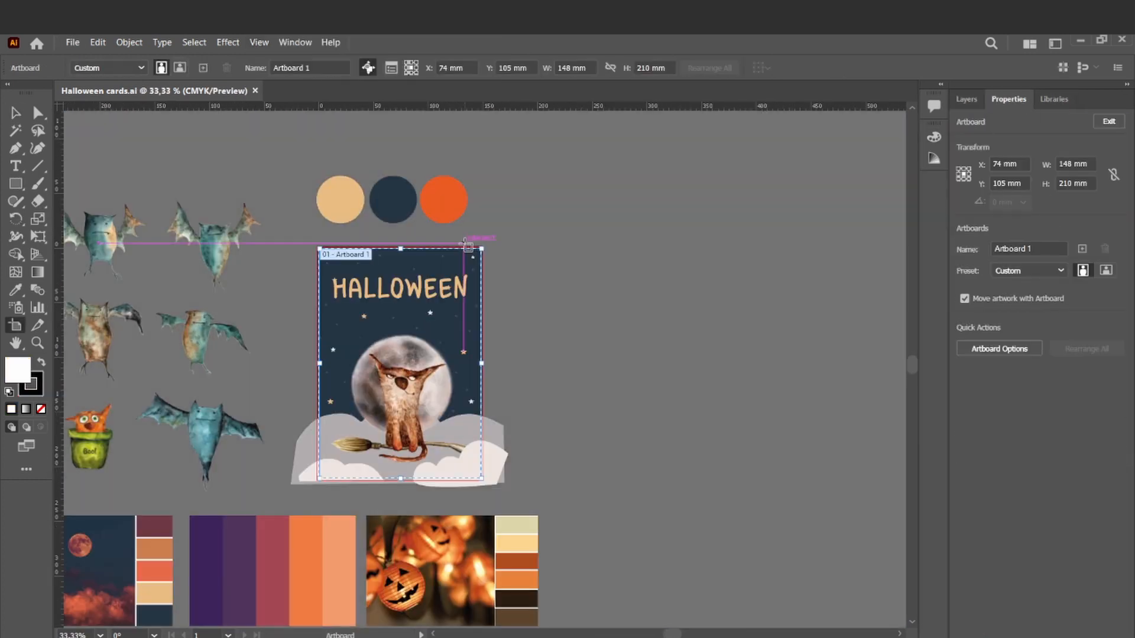
pyautogui.click(1082, 249)
pyautogui.moveTo(494, 382); pyautogui.dragTo(542, 382)
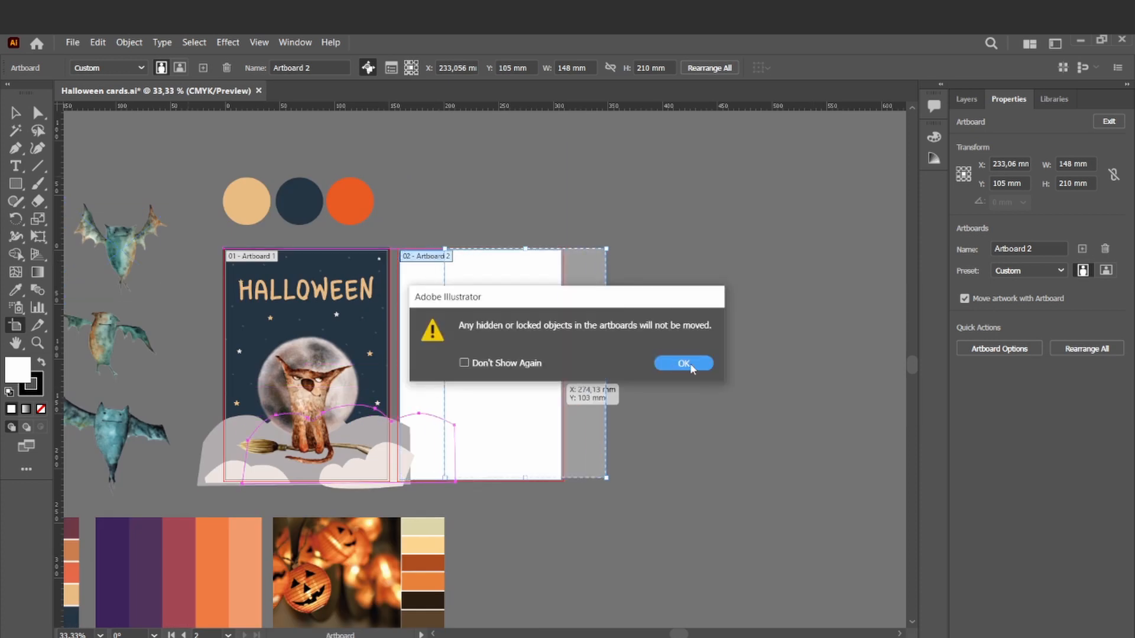
pyautogui.click(684, 362)
# Step: Move the displaced grey cloud back to its place along the bottom of the first card
pyautogui.click(967, 100)
pyautogui.press('v')
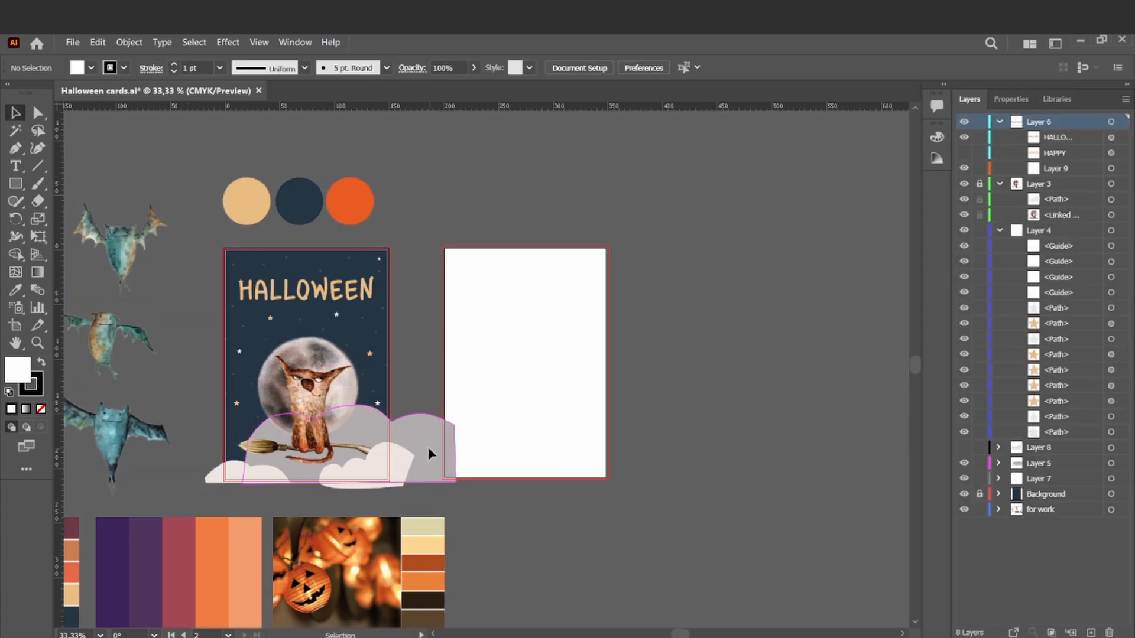
pyautogui.moveTo(428, 447); pyautogui.dragTo(382, 453)
pyautogui.click(524, 422)
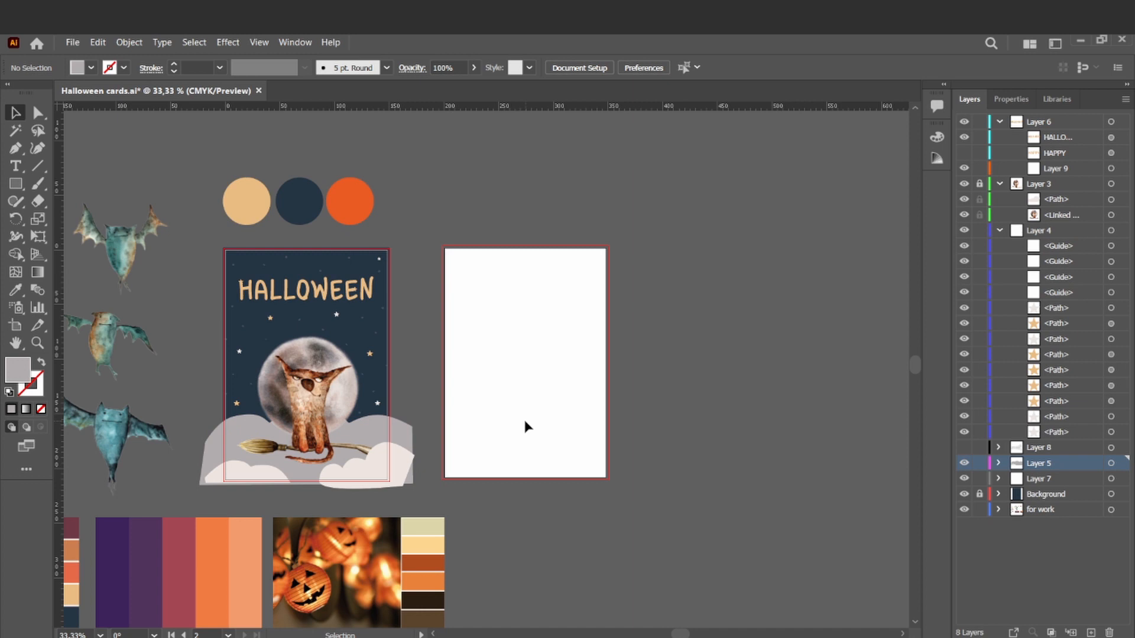
# Step: Collapse and unlock the layers from Layer 6 to Background, and create a new top layer named Card 1
pyautogui.click(1038, 121)
pyautogui.keyDown('shift'); pyautogui.click(1029, 494); pyautogui.keyUp('shift')
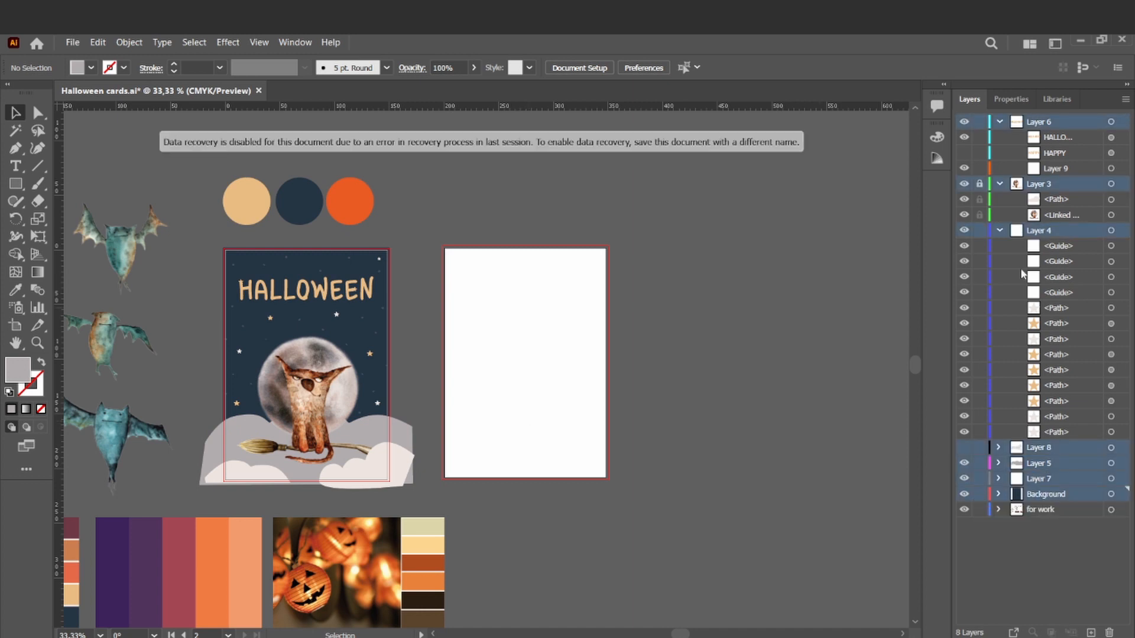
pyautogui.click(1000, 231)
pyautogui.click(1000, 122)
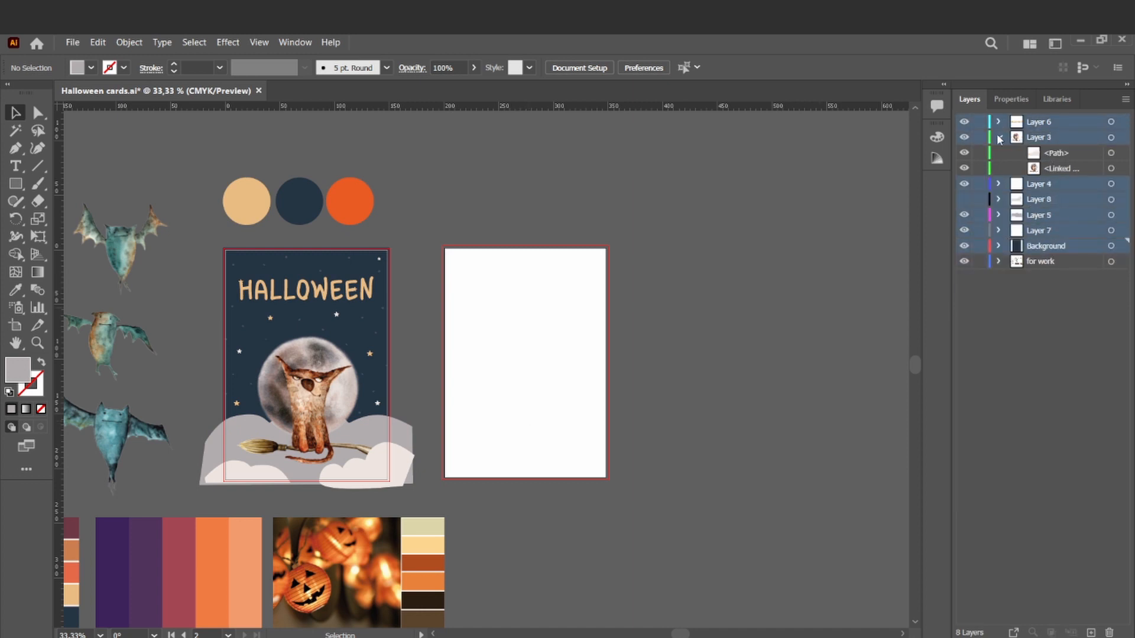
pyautogui.click(1000, 137)
pyautogui.hotkey('ctrl', 'l')
pyautogui.moveTo(1040, 214); pyautogui.dragTo(1034, 120)
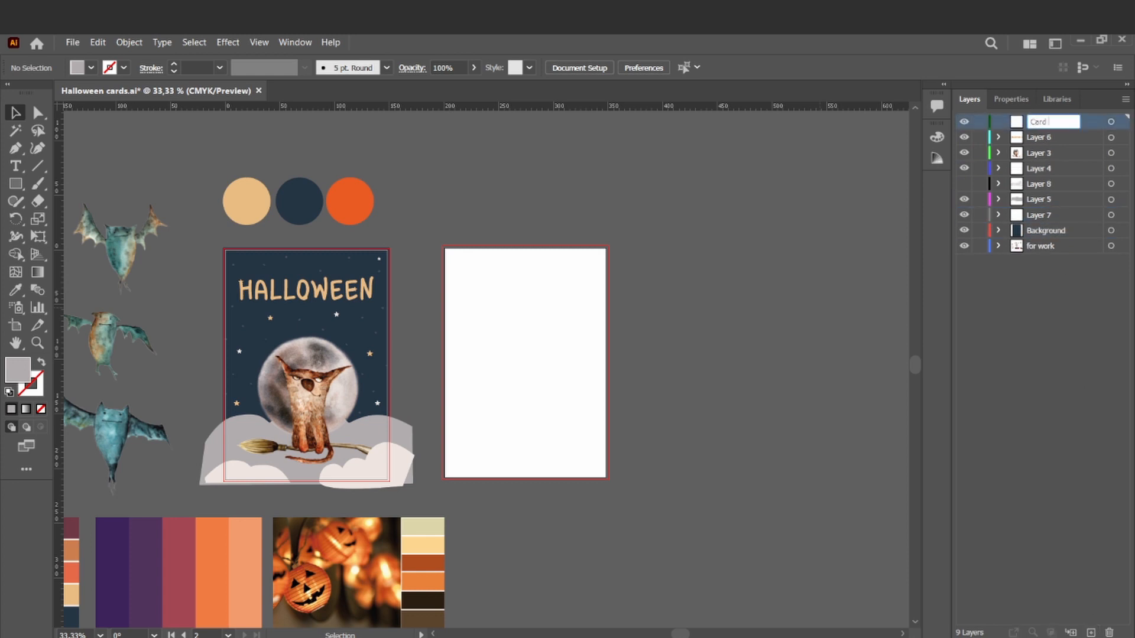
# Step: Move the layers from Layer 6 through Background into the Card 1 layer and collapse it
pyautogui.click(1046, 138)
pyautogui.keyDown('shift'); pyautogui.click(1045, 232); pyautogui.keyUp('shift')
pyautogui.moveTo(1045, 231); pyautogui.dragTo(1036, 123)
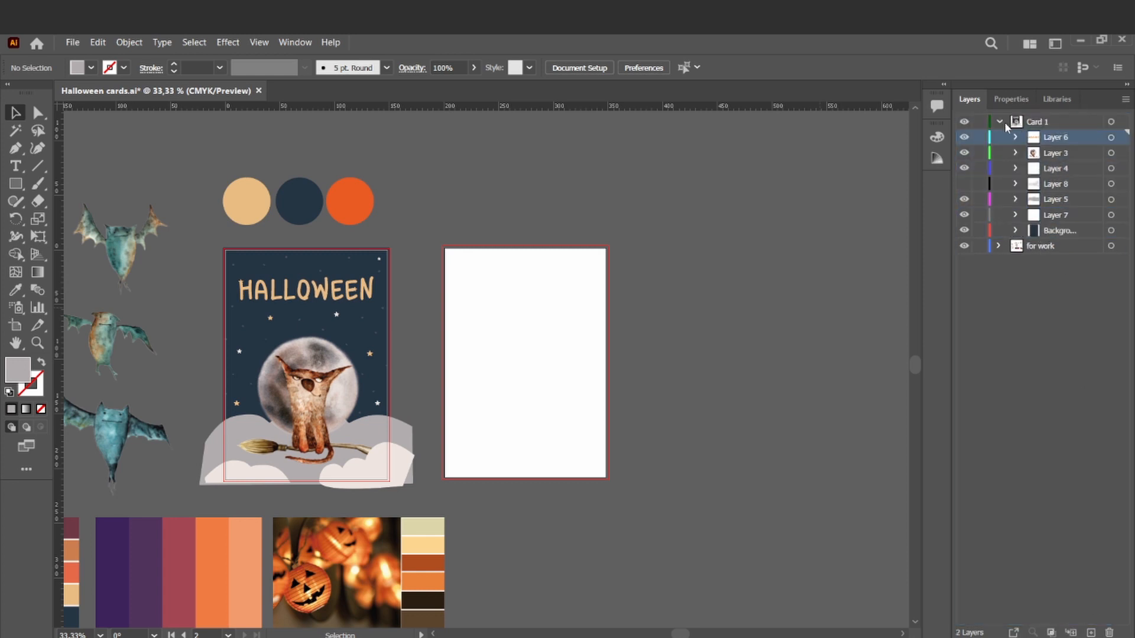
pyautogui.click(998, 122)
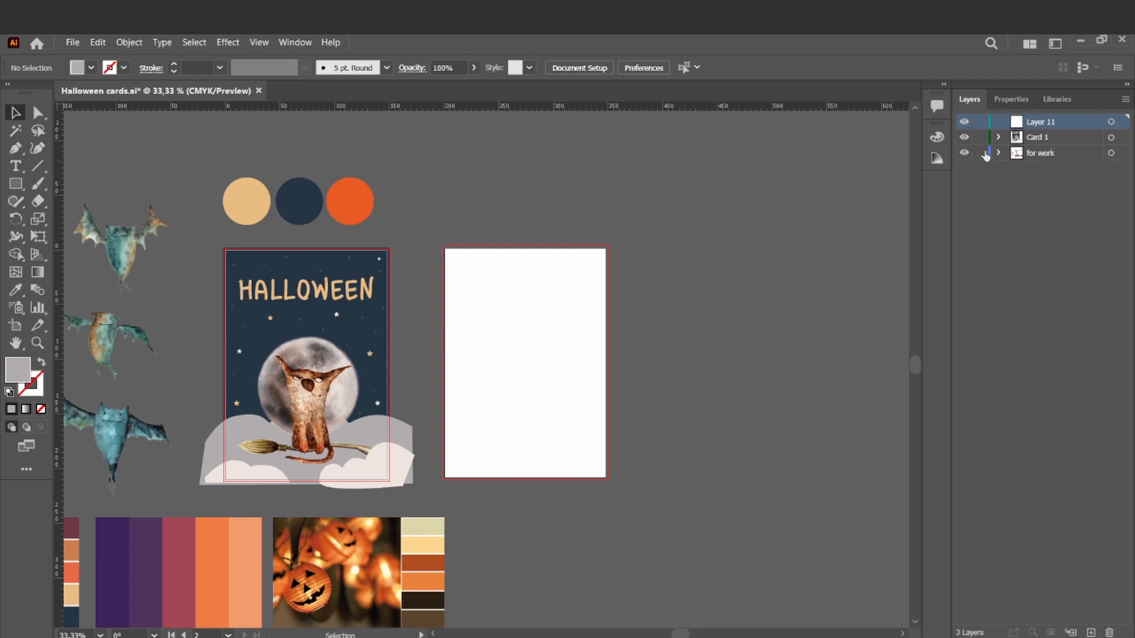
# Step: Cover the second artboard with a rectangle on Layer 11 and fill it with the dark brown from the pumpkin photo's palette
pyautogui.moveTo(443, 244); pyautogui.dragTo(607, 478)
pyautogui.press('v')
pyautogui.moveTo(571, 401); pyautogui.dragTo(571, 403)
pyautogui.moveTo(525, 480); pyautogui.dragTo(526, 482)
pyautogui.press('i')
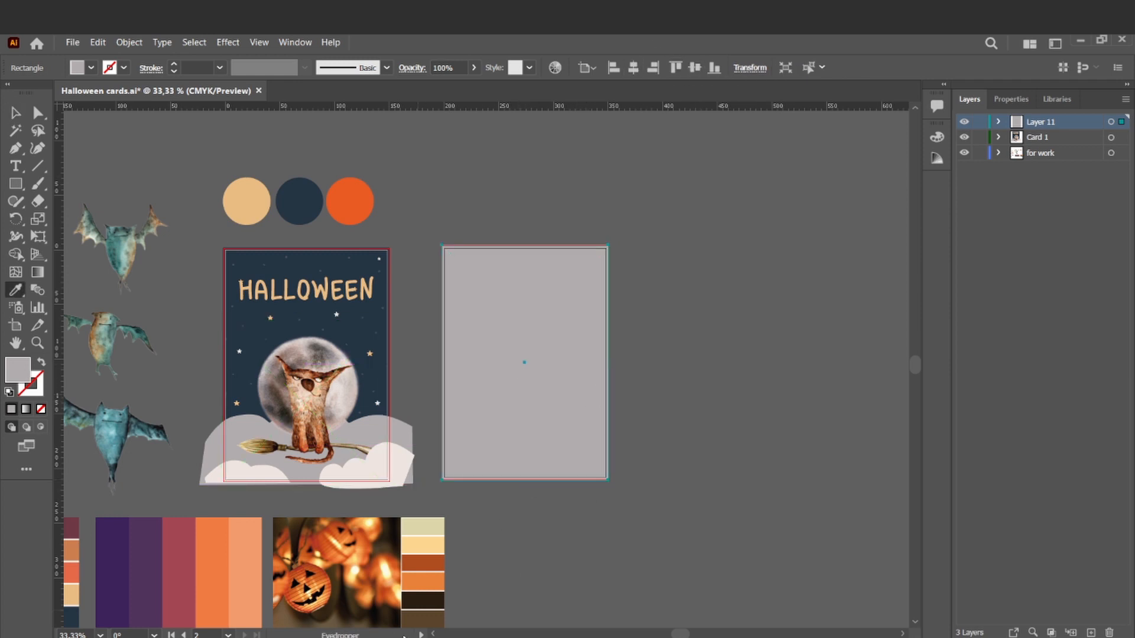
pyautogui.click(427, 602)
pyautogui.hotkey('ctrl', '-')
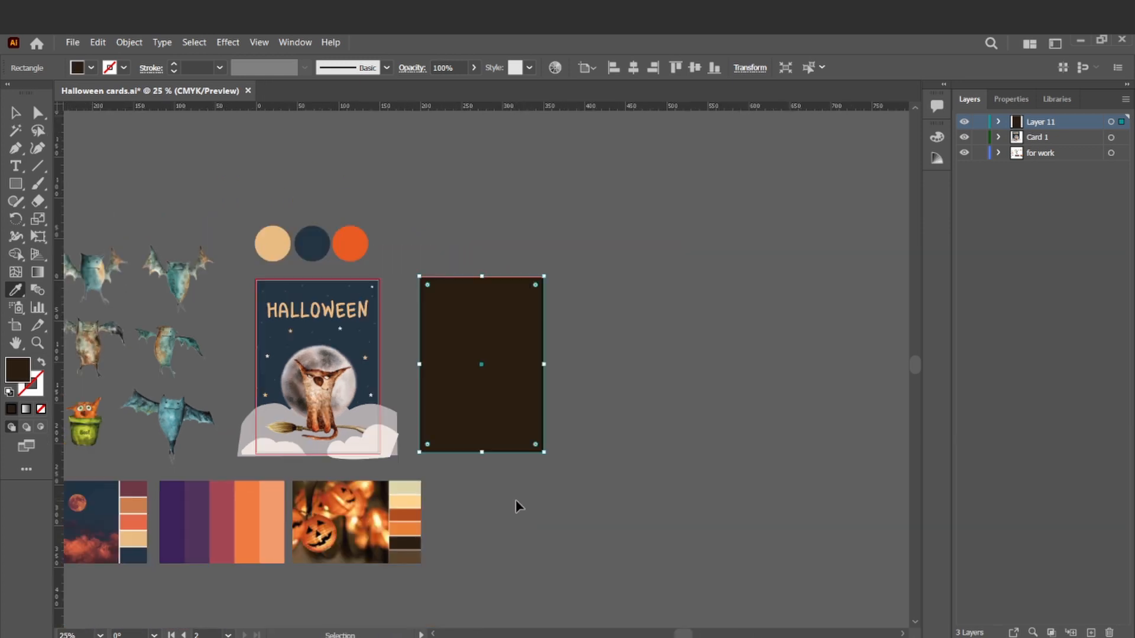
# Step: Copy the yellow eyes image from the character collection onto a new layer and position it in the middle of the second card
pyautogui.hscroll(-1, 516, 500)
pyautogui.press('v')
pyautogui.click(548, 502)
pyautogui.click(92, 361)
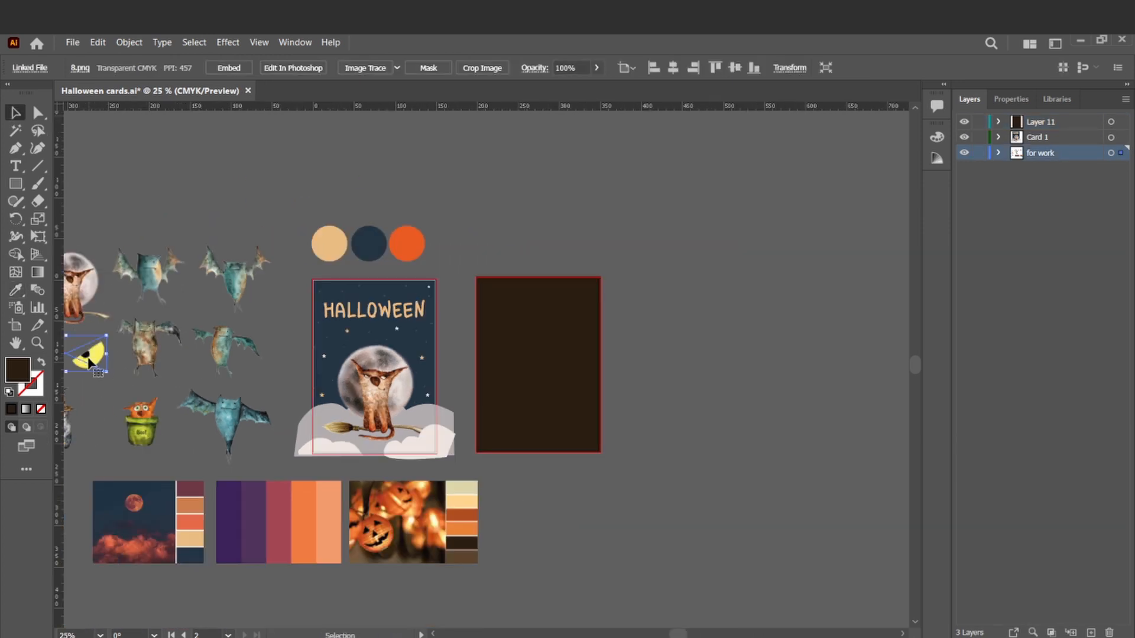
pyautogui.hotkey('ctrl', 'c')
pyautogui.click(1064, 122)
pyautogui.click(1091, 633)
pyautogui.hotkey('ctrl', 'v')
pyautogui.moveTo(506, 374); pyautogui.dragTo(588, 390)
pyautogui.moveTo(578, 382); pyautogui.dragTo(575, 387)
pyautogui.hotkey('ctrl', '+')
pyautogui.hotkey('ctrl', '+')
pyautogui.click(694, 335)
pyautogui.hotkey('ctrl', '+')
pyautogui.hotkey('ctrl', '+')
pyautogui.hotkey('ctrl', '-')
pyautogui.hotkey('ctrl', '-')
# Step: Darken the second card's background rectangle to the near-black brown 1C120C
pyautogui.click(502, 437)
pyautogui.hotkey('ctrl', '+')
pyautogui.hotkey('ctrl', '-')
pyautogui.doubleClick(18, 370)
pyautogui.click(277, 589)
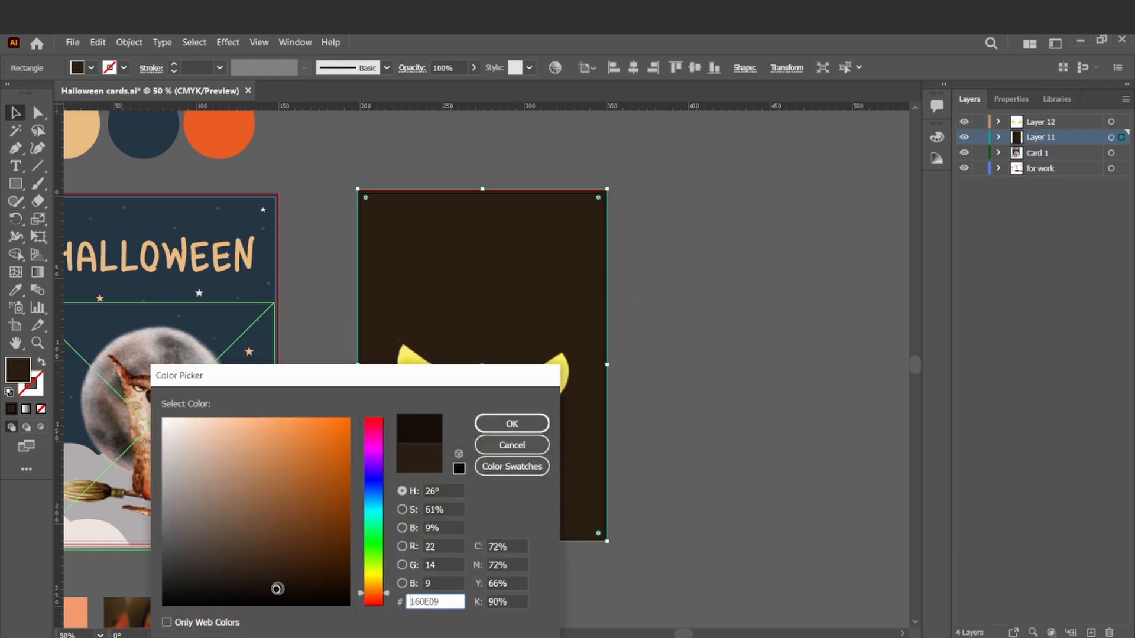
pyautogui.click(270, 591)
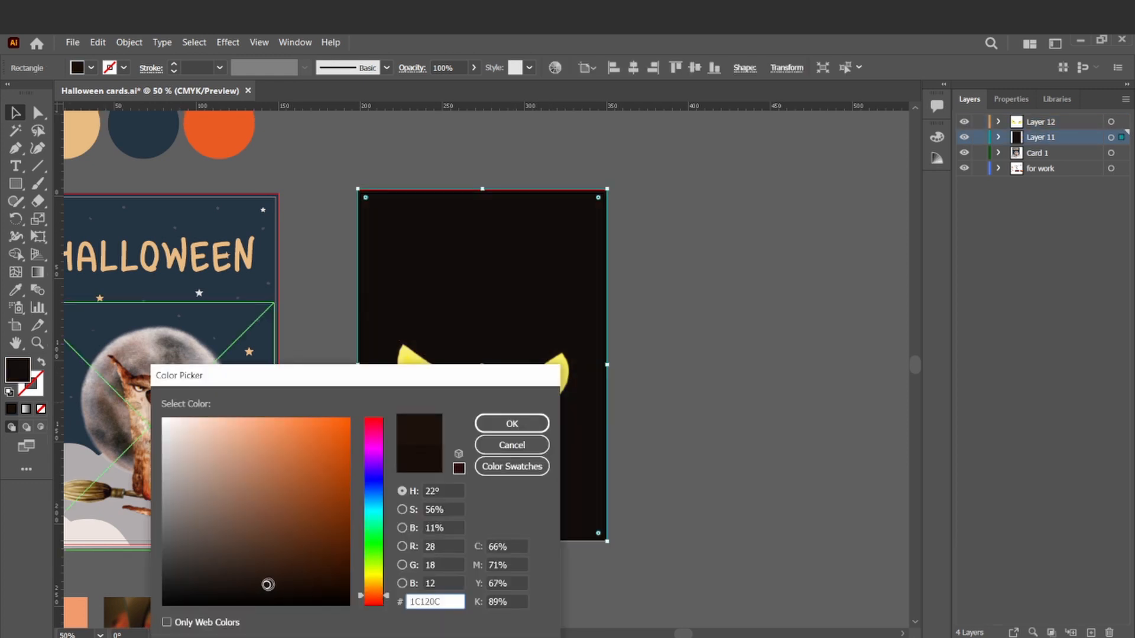
pyautogui.click(512, 423)
pyautogui.click(670, 397)
# Step: Place the text "BOO! I'm watching you!" on Layer 13 over the upper part of the second card and enlarge it to about 29.5 pt
pyautogui.scroll(1, 671, 397)
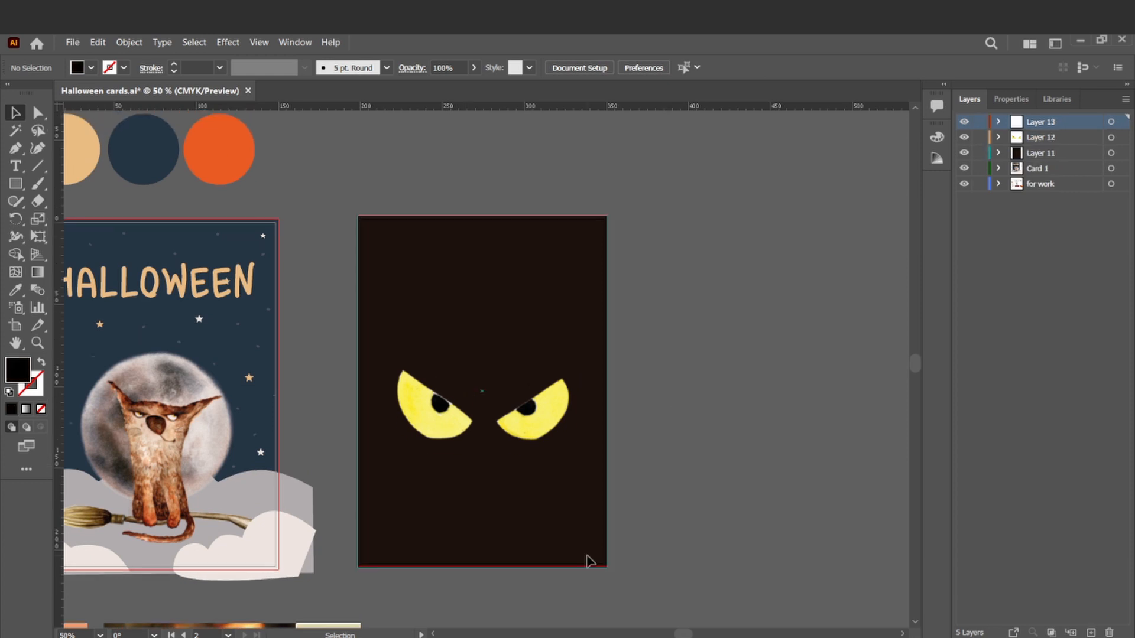
pyautogui.scroll(-4, 587, 560)
pyautogui.moveTo(486, 587); pyautogui.dragTo(495, 238)
pyautogui.hotkey('ctrl', '+')
pyautogui.hotkey('ctrl', '+')
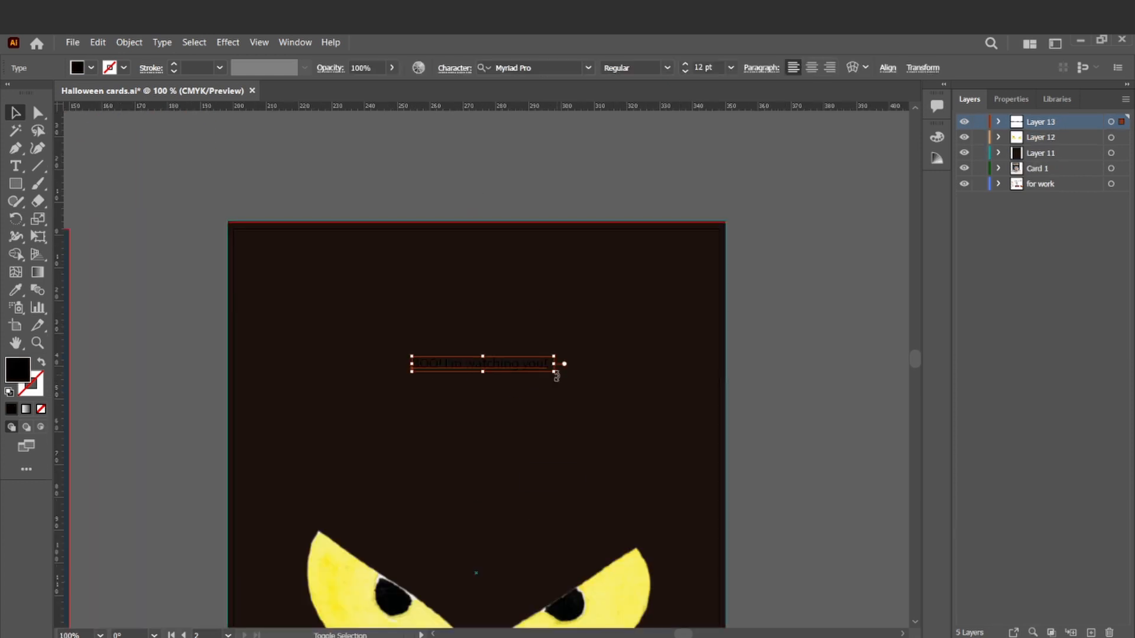
pyautogui.doubleClick(624, 376)
pyautogui.press('Escape')
pyautogui.hotkey('ctrl', '-')
pyautogui.hotkey('ctrl', '-')
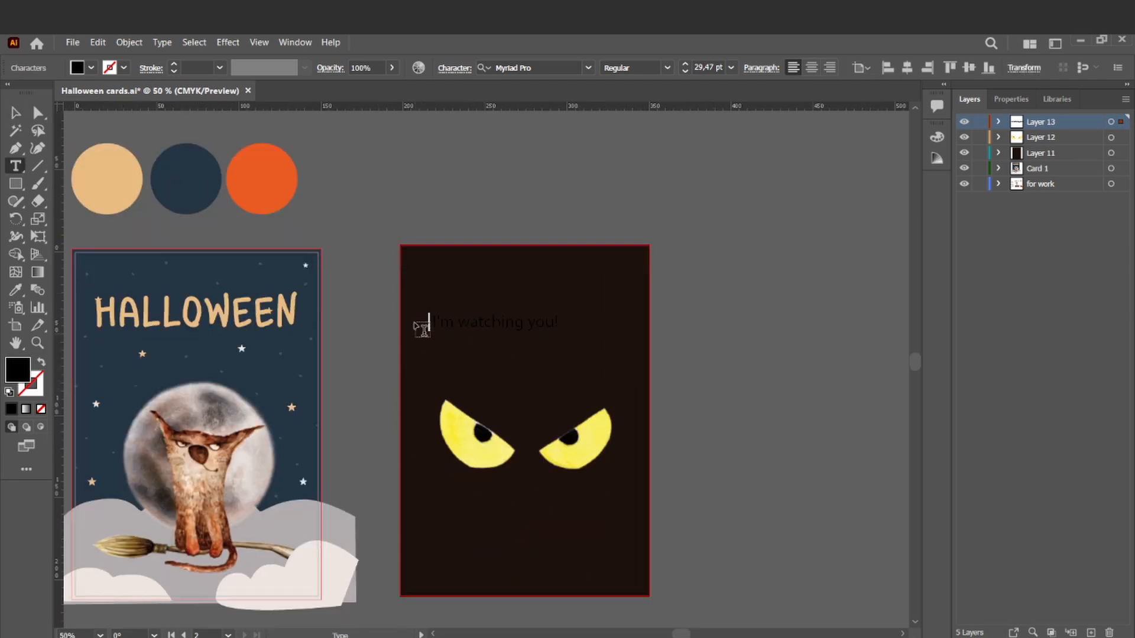
# Step: Split "BOO!" into its own text, enlarge it to about 85 pt above the eyes and place "I'm watching you!" below them
pyautogui.click(503, 378)
pyautogui.hotkey('ctrl', 'v')
pyautogui.press('Escape')
pyautogui.moveTo(530, 380); pyautogui.dragTo(510, 355)
pyautogui.moveTo(497, 323); pyautogui.dragTo(522, 550)
pyautogui.moveTo(560, 452); pyautogui.dragTo(560, 438)
pyautogui.moveTo(538, 358); pyautogui.dragTo(544, 330)
pyautogui.moveTo(561, 343); pyautogui.dragTo(578, 350)
pyautogui.moveTo(553, 550); pyautogui.dragTo(561, 533)
# Step: Recolour the second card's background rectangle to a very dark navy blue
pyautogui.click(526, 497)
pyautogui.doubleClick(526, 497)
pyautogui.doubleClick(18, 369)
pyautogui.write('160801')
pyautogui.press('Return')
# Step: Set "BOO!" in yellow Kiyakson and "I'm watching you!" in yellow Gilroy on the second card
pyautogui.doubleClick(727, 395)
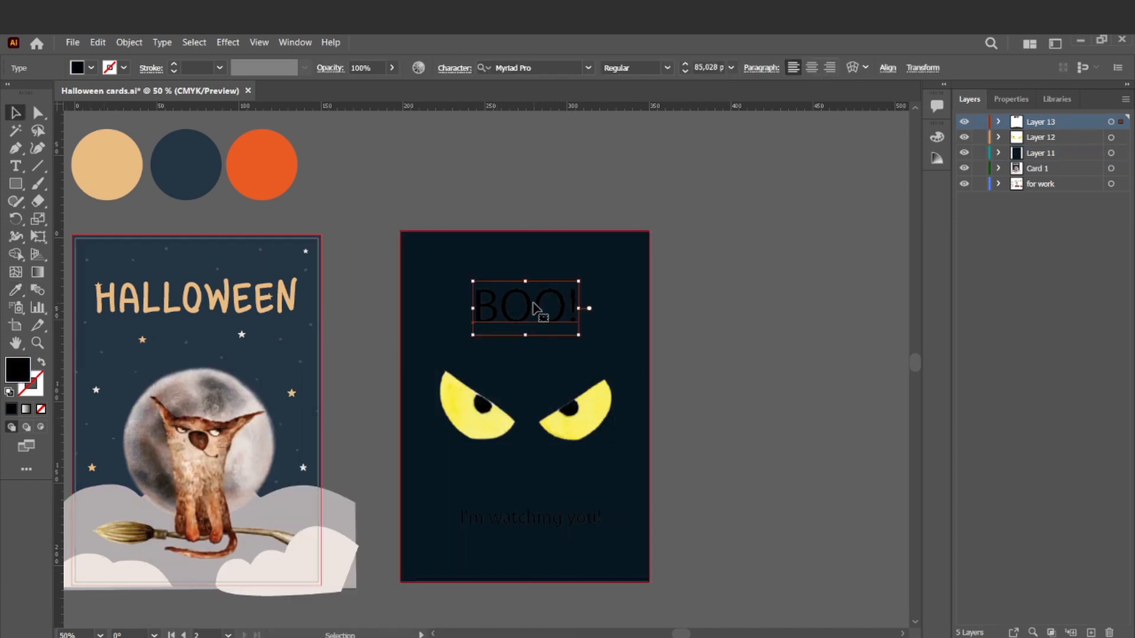
pyautogui.click(533, 67)
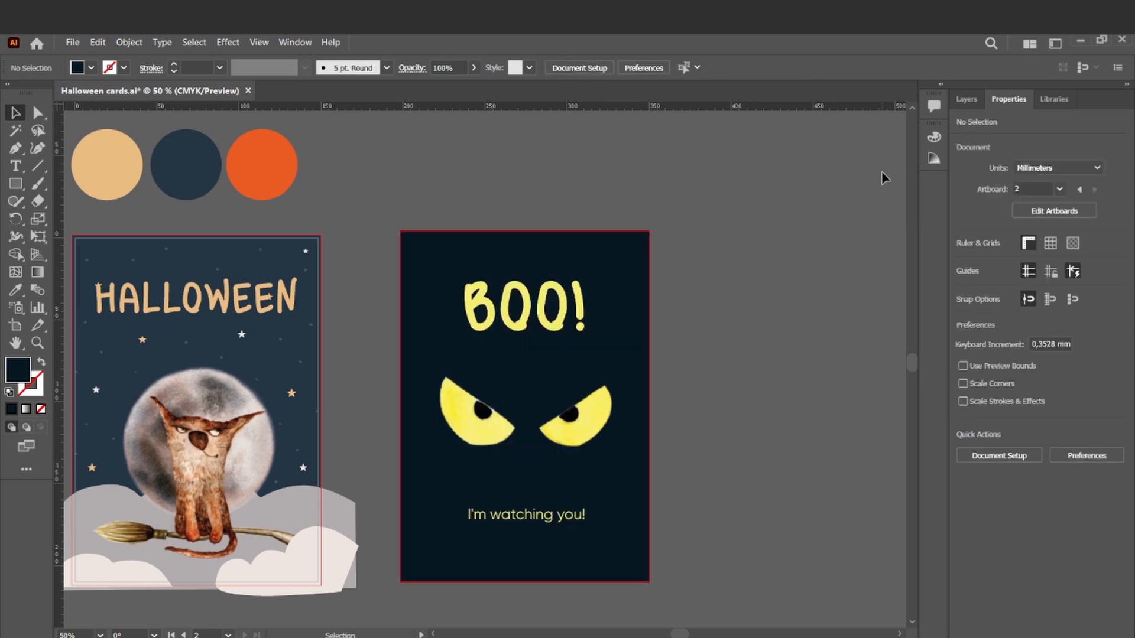
pyautogui.moveTo(573, 323); pyautogui.dragTo(573, 326)
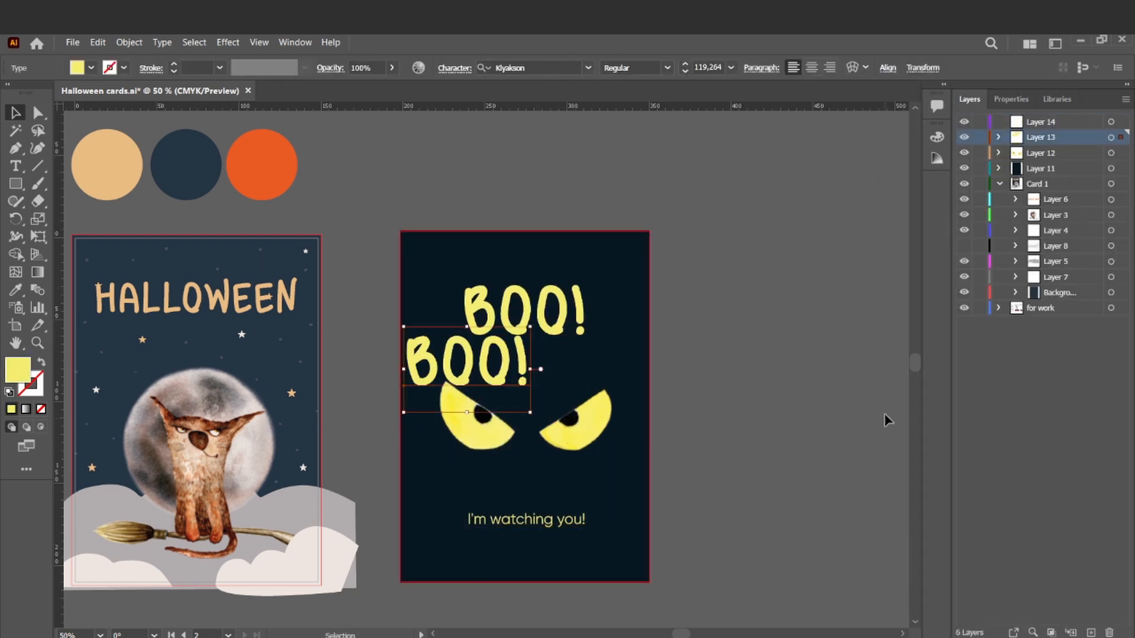
# Step: Arrange four smaller tilted copies of "BOO!" at about 82 pt along the second card's edges on Layer 14
pyautogui.moveTo(475, 374); pyautogui.dragTo(442, 378)
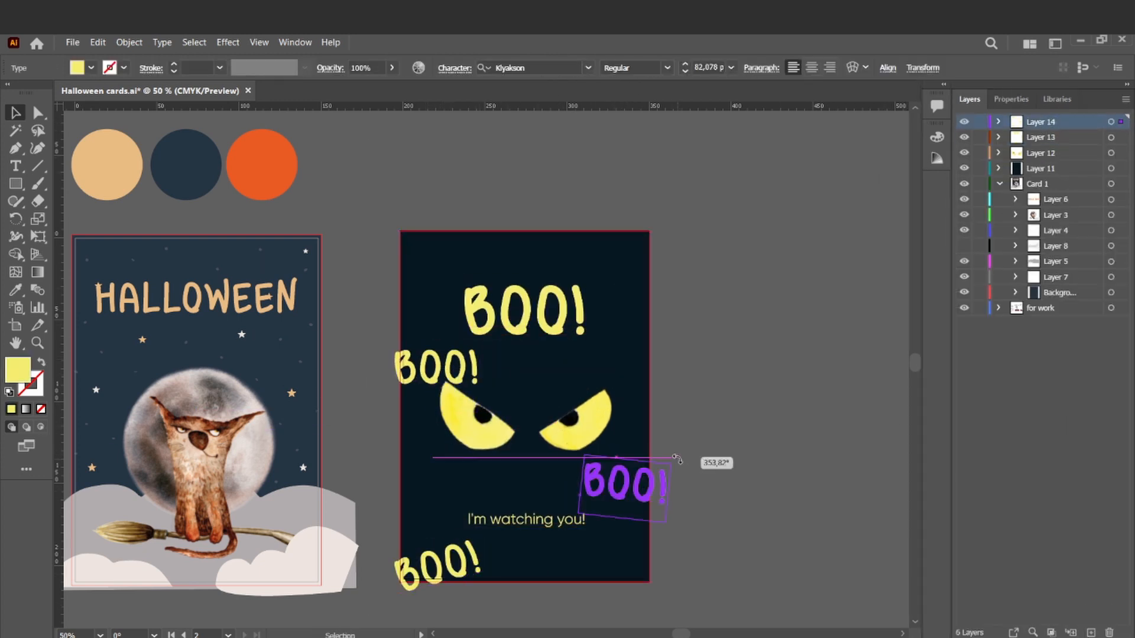
pyautogui.moveTo(676, 461); pyautogui.dragTo(625, 261)
pyautogui.moveTo(459, 371); pyautogui.dragTo(455, 365)
# Step: Recolour the four tilted "BOO!" copies light grey and reduce their opacity to 16%
pyautogui.keyDown('shift'); pyautogui.click(654, 247); pyautogui.keyUp('shift')
pyautogui.keyDown('shift'); pyautogui.click(626, 488); pyautogui.keyUp('shift')
pyautogui.keyDown('shift'); pyautogui.click(441, 564); pyautogui.keyUp('shift')
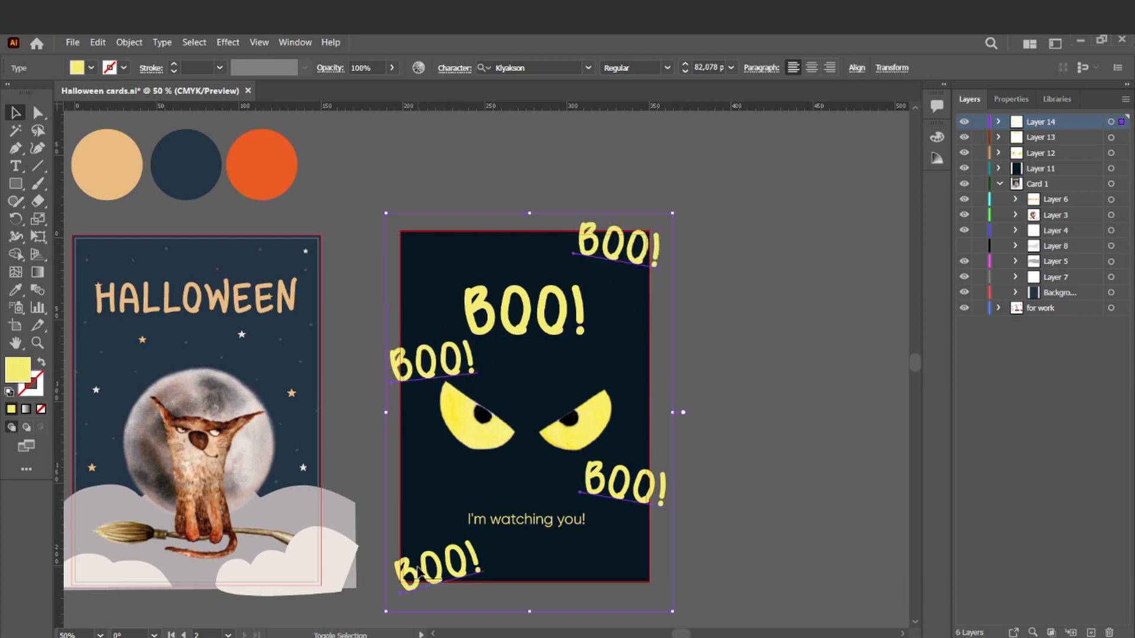
pyautogui.click(392, 67)
pyautogui.moveTo(393, 87); pyautogui.dragTo(347, 86)
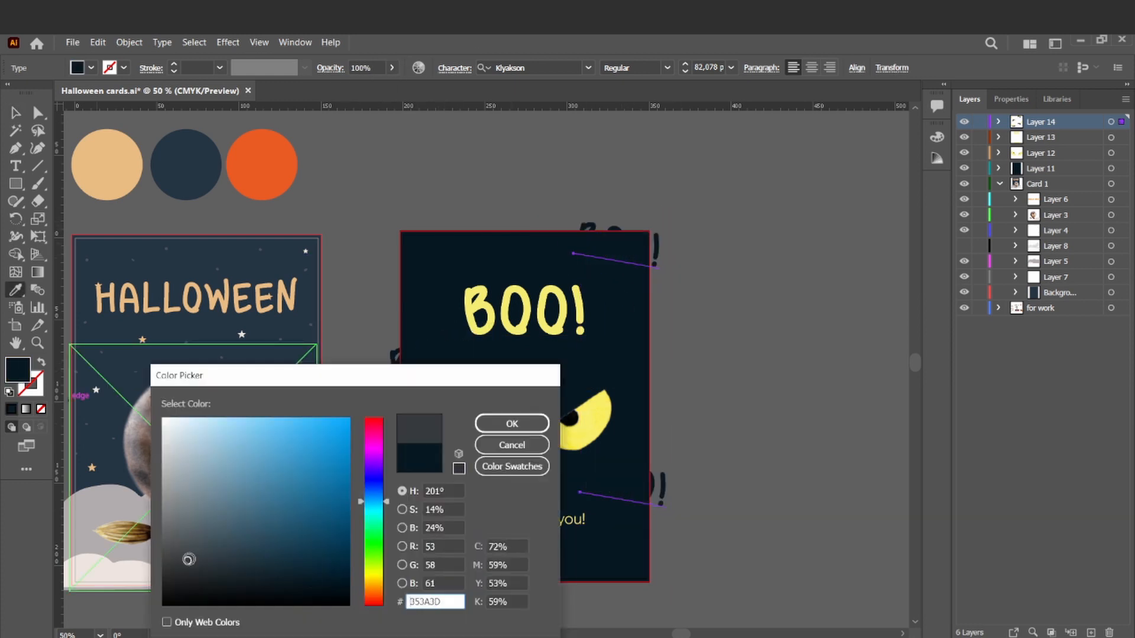
pyautogui.click(509, 423)
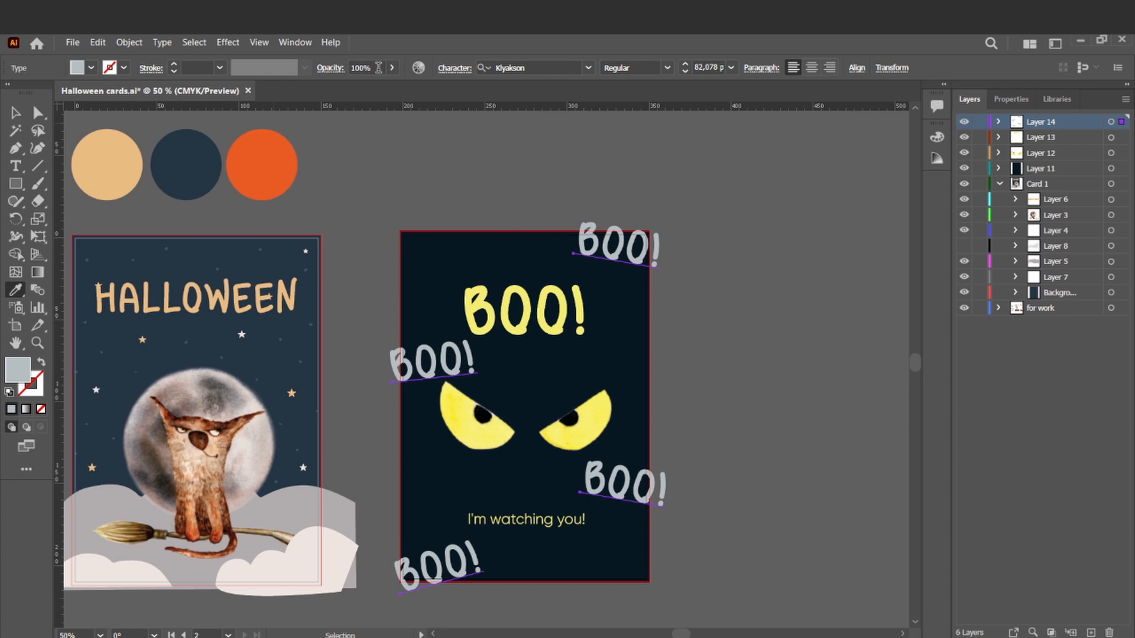
pyautogui.click(392, 67)
pyautogui.moveTo(392, 86); pyautogui.dragTo(344, 93)
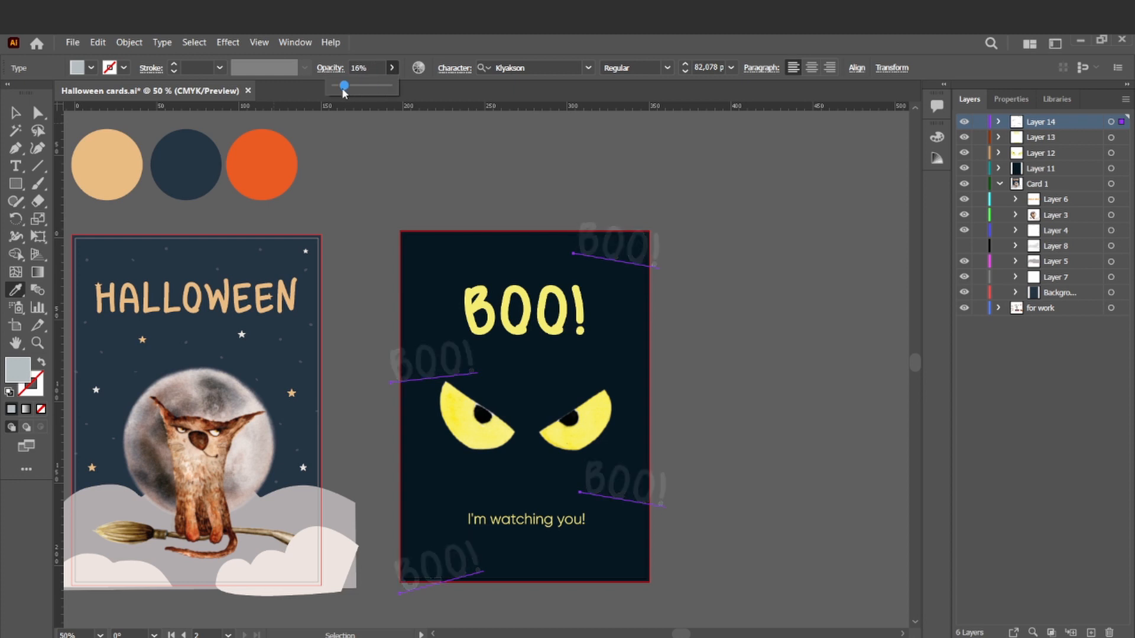
# Step: Nudge each of the four faded "BOO!" copies to balance them around the second card's edges
pyautogui.press('v')
pyautogui.click(504, 159)
pyautogui.moveTo(455, 360); pyautogui.dragTo(456, 376)
pyautogui.moveTo(630, 492); pyautogui.dragTo(627, 475)
pyautogui.moveTo(465, 571); pyautogui.dragTo(465, 563)
pyautogui.moveTo(641, 252); pyautogui.dragTo(642, 259)
# Step: Darken the second card's navy background rectangle to an almost black blue
pyautogui.click(608, 557)
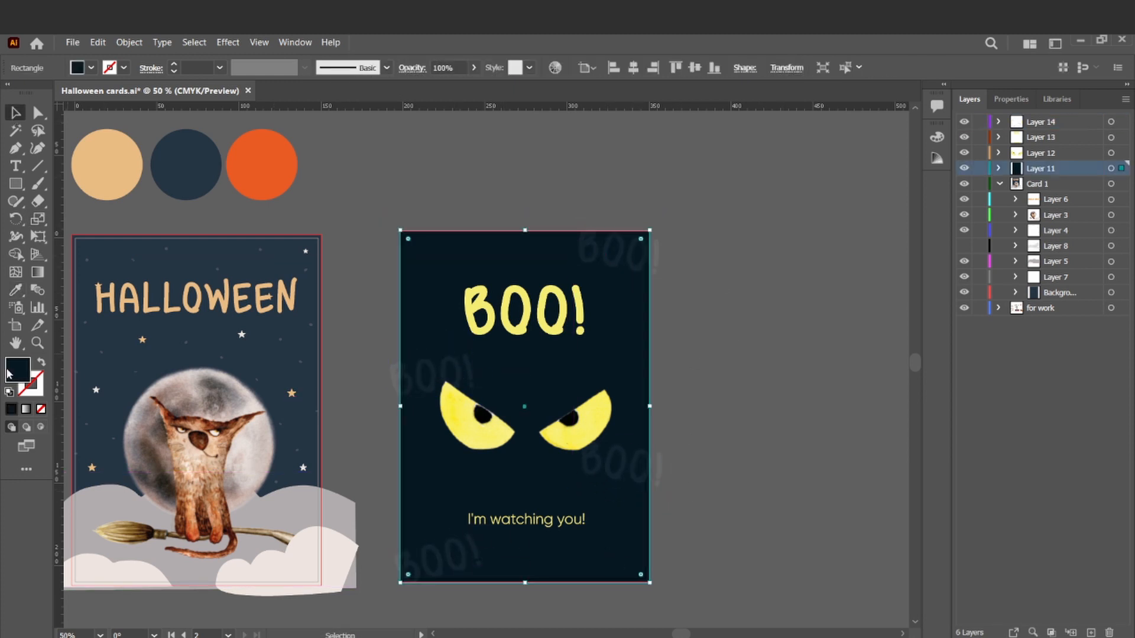
pyautogui.doubleClick(18, 370)
pyautogui.click(512, 424)
pyautogui.click(826, 323)
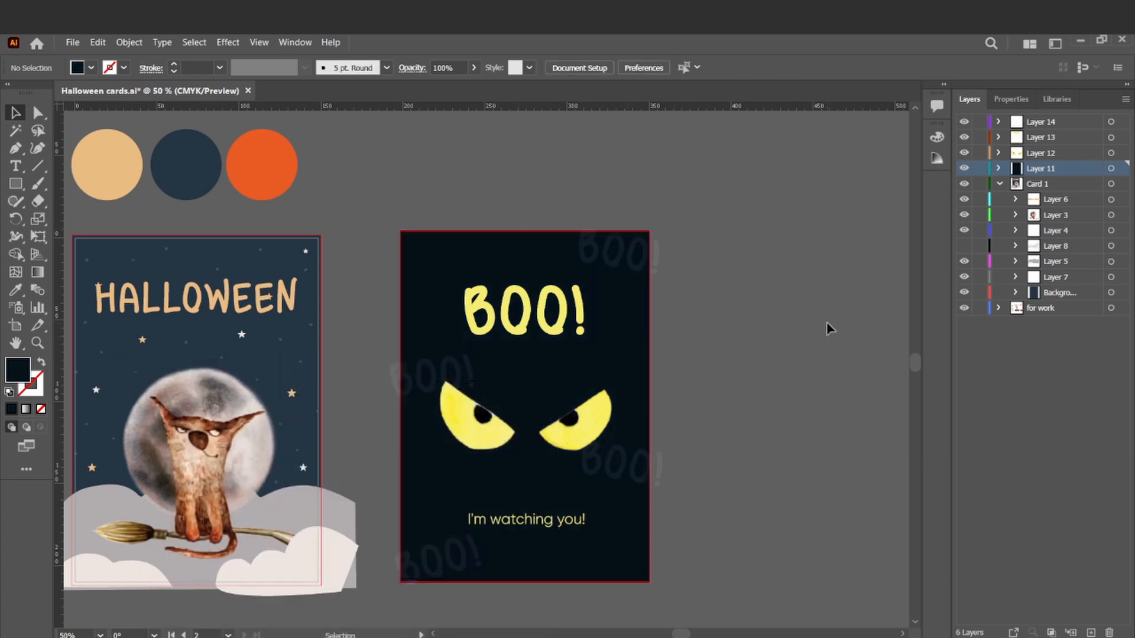
pyautogui.click(633, 470)
pyautogui.click(723, 458)
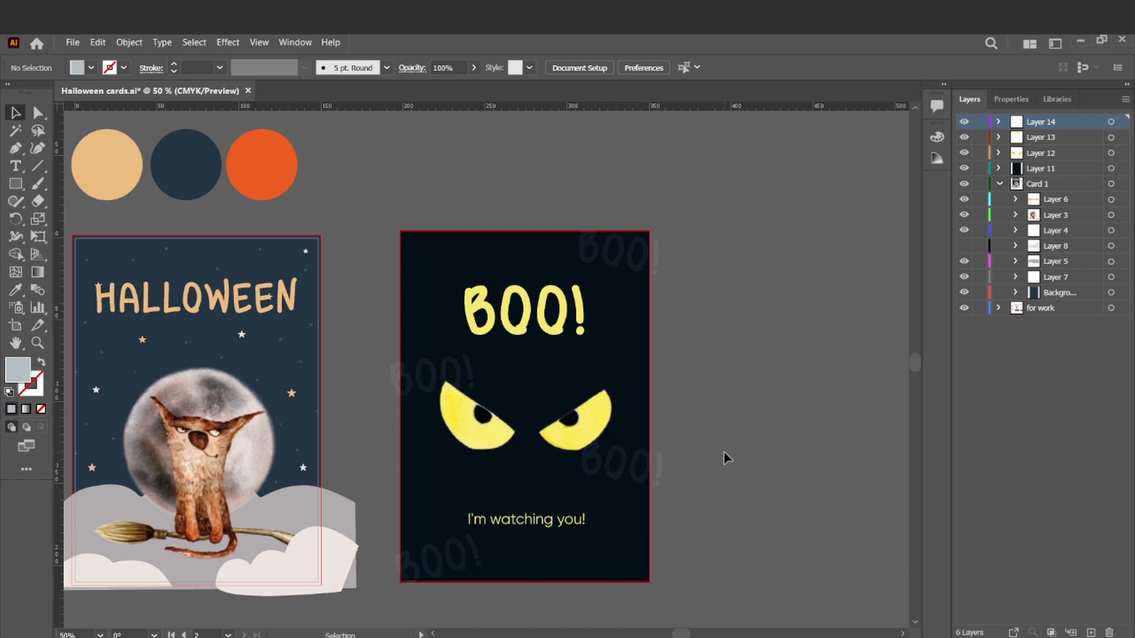
# Step: Shrink the line "I'm watching you!" to about 20 pt and centre it horizontally on the card
pyautogui.click(547, 520)
pyautogui.click(1010, 99)
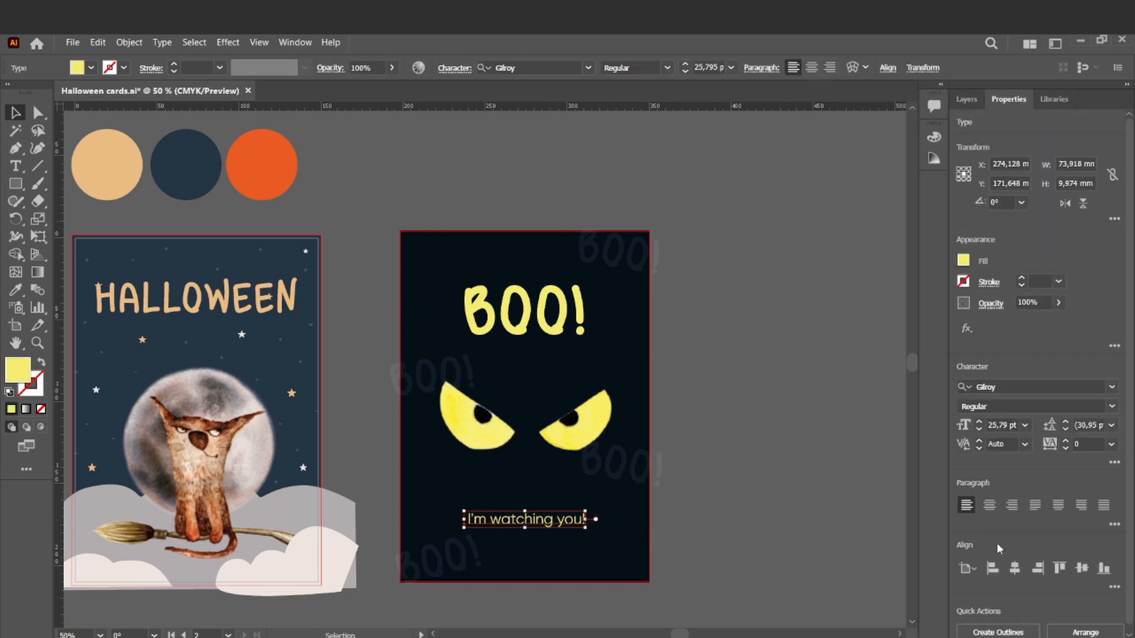
pyautogui.click(748, 519)
pyautogui.click(577, 520)
pyautogui.moveTo(586, 527); pyautogui.dragTo(560, 524)
pyautogui.click(1015, 568)
pyautogui.click(705, 539)
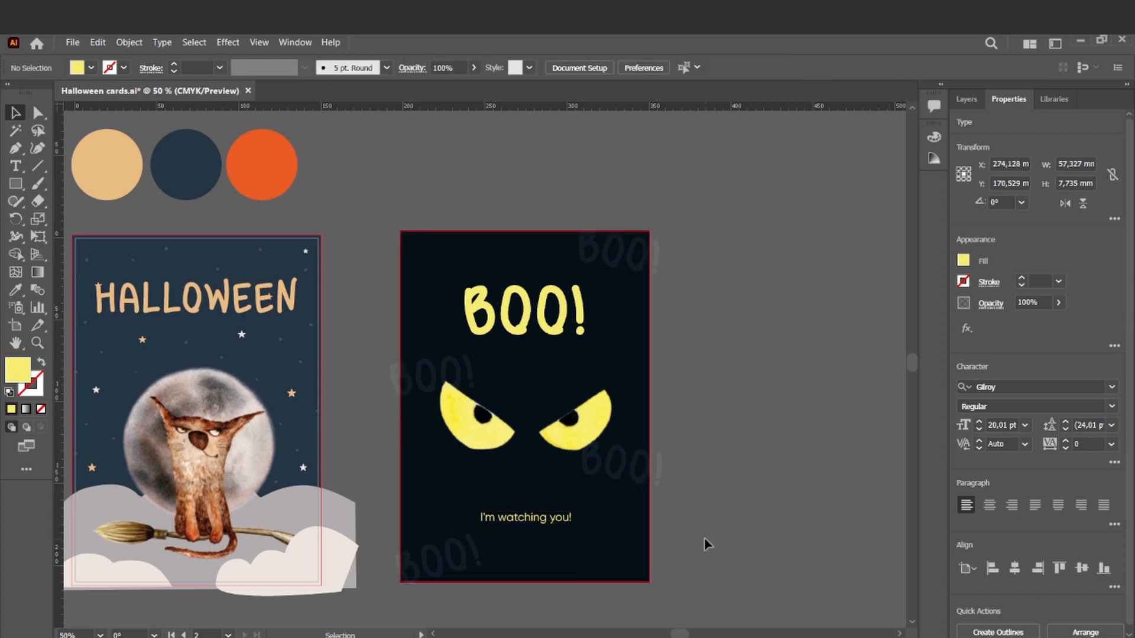
# Step: Recolour the large "BOO!" title and the line "I'm watching you!" with the same yellow
pyautogui.click(554, 521)
pyautogui.keyDown('shift'); pyautogui.click(559, 311); pyautogui.keyUp('shift')
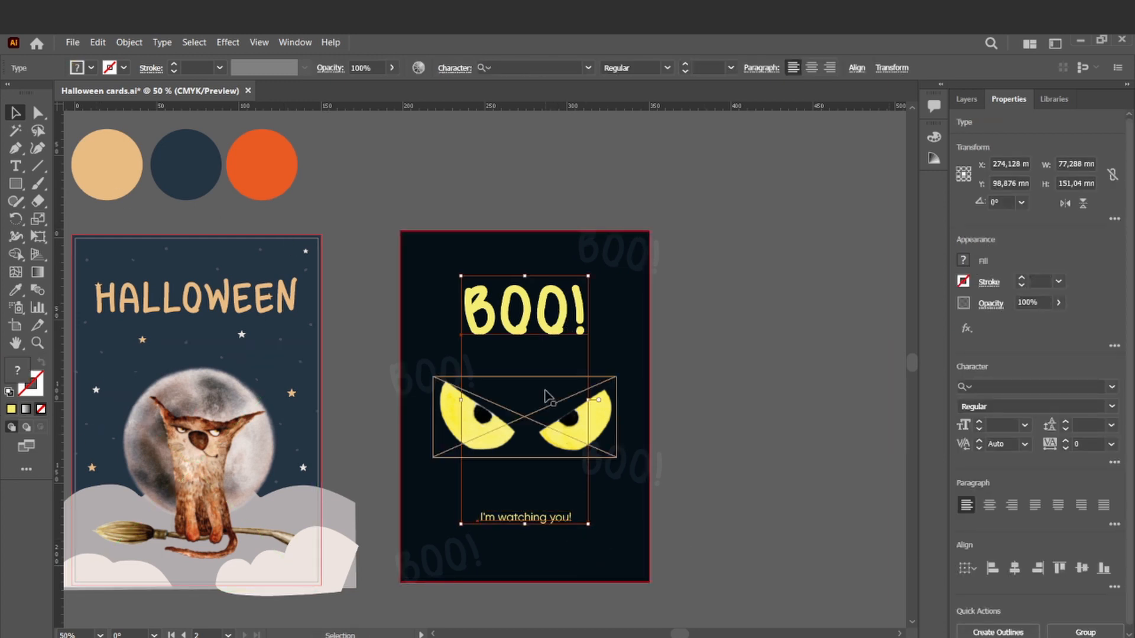
pyautogui.doubleClick(18, 369)
pyautogui.click(169, 422)
pyautogui.click(508, 421)
pyautogui.click(509, 414)
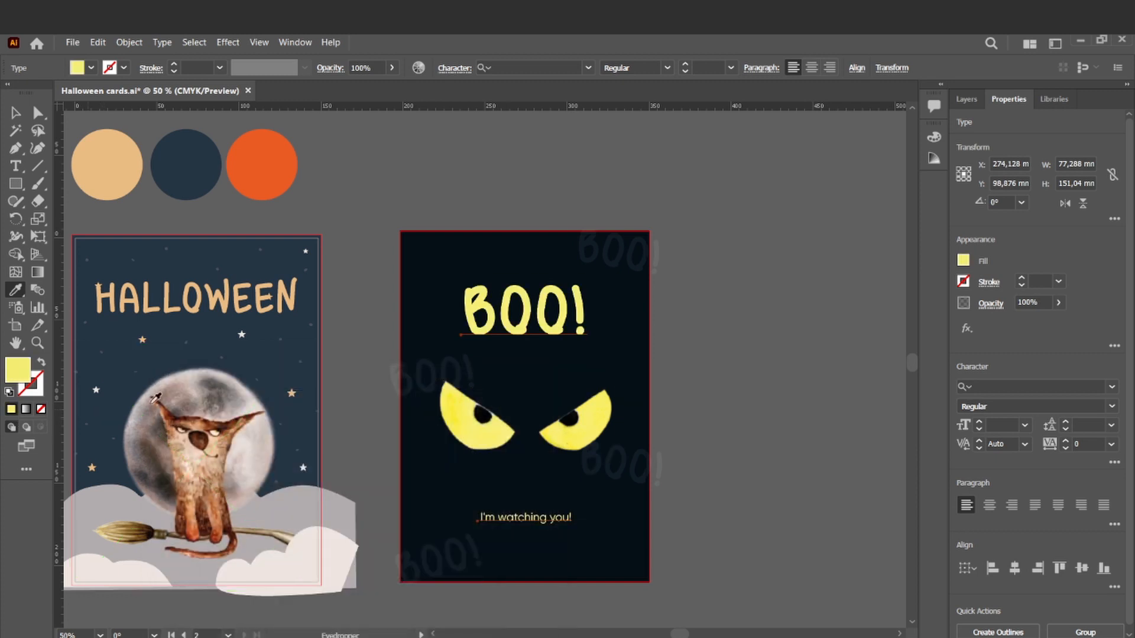
pyautogui.press('v')
pyautogui.click(734, 398)
# Step: Activate the Gradient tool on the second card's background rectangle and consult the tool's help article
pyautogui.click(259, 43)
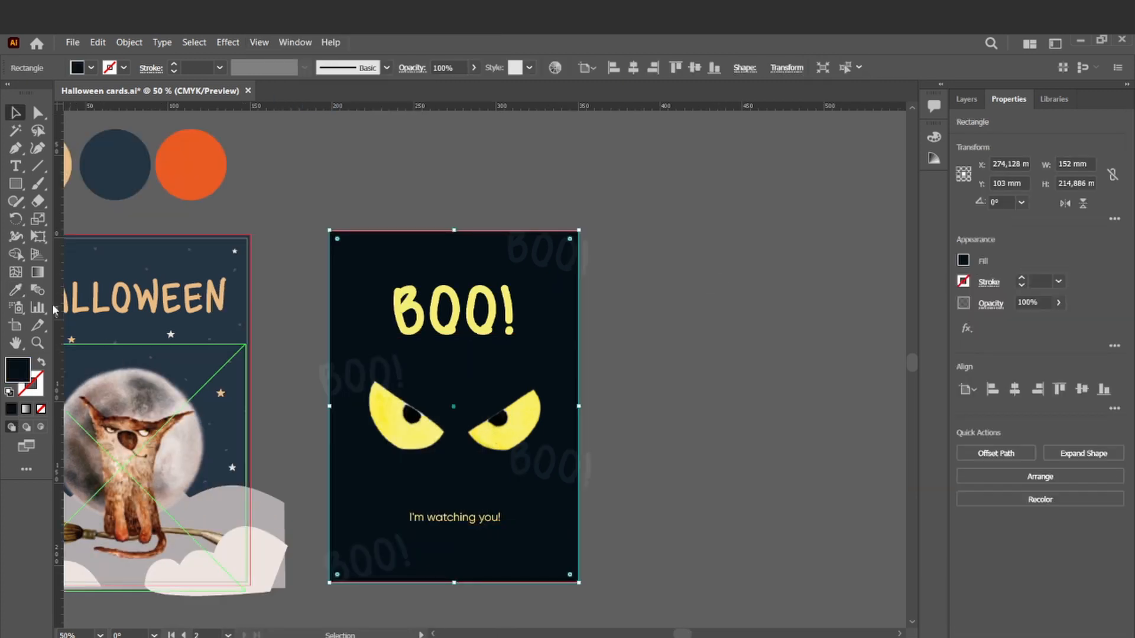
pyautogui.click(33, 269)
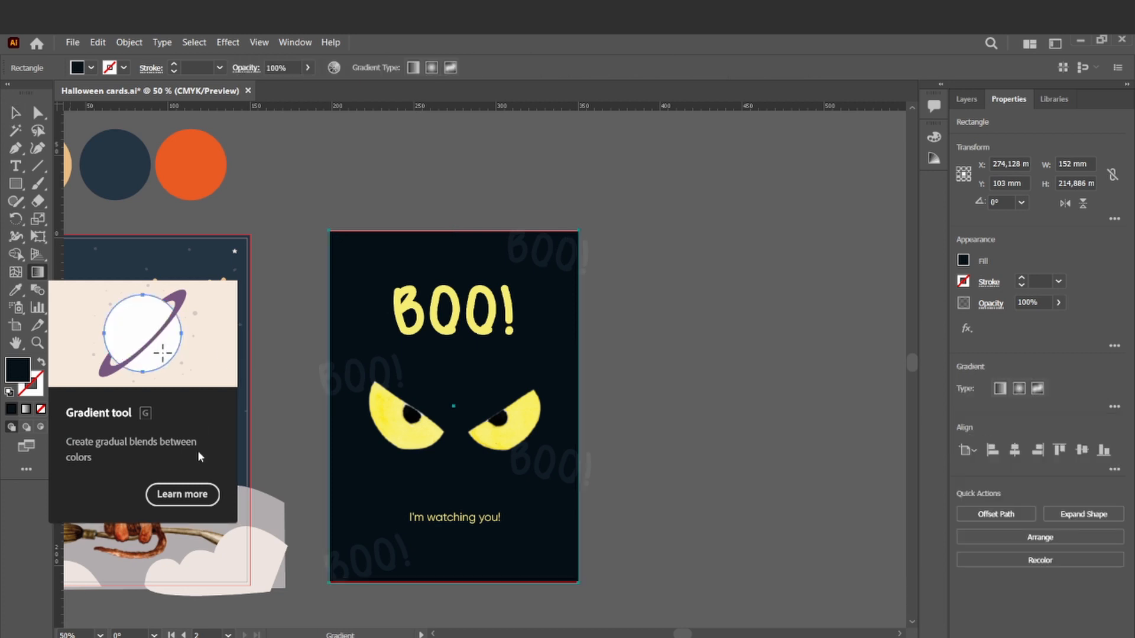
pyautogui.click(184, 494)
pyautogui.moveTo(566, 98); pyautogui.dragTo(726, 113)
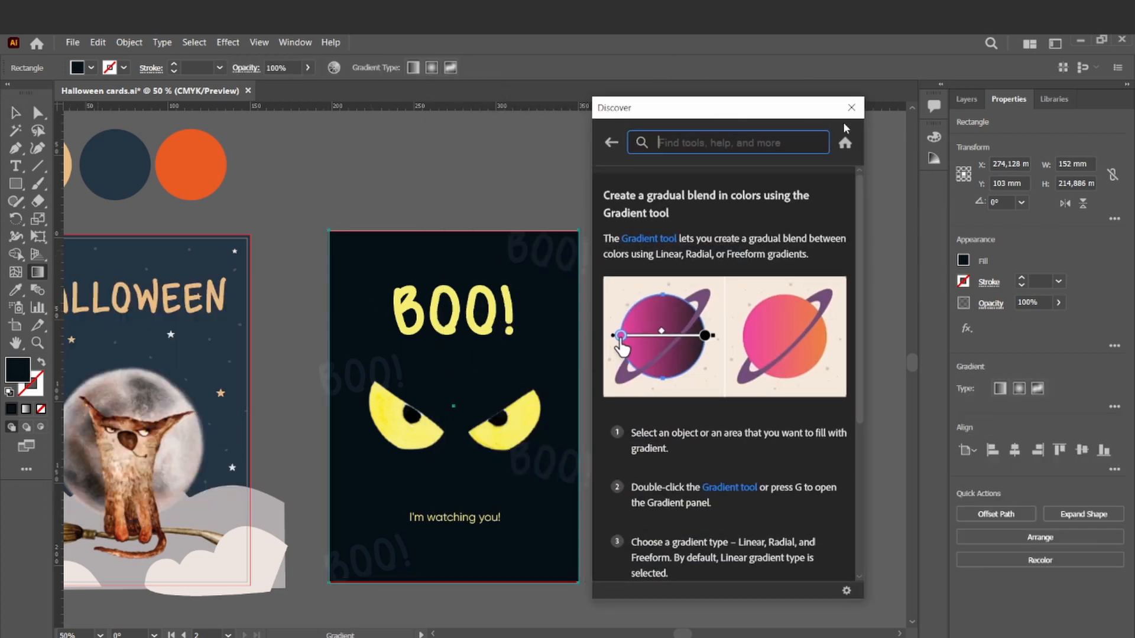
pyautogui.click(850, 110)
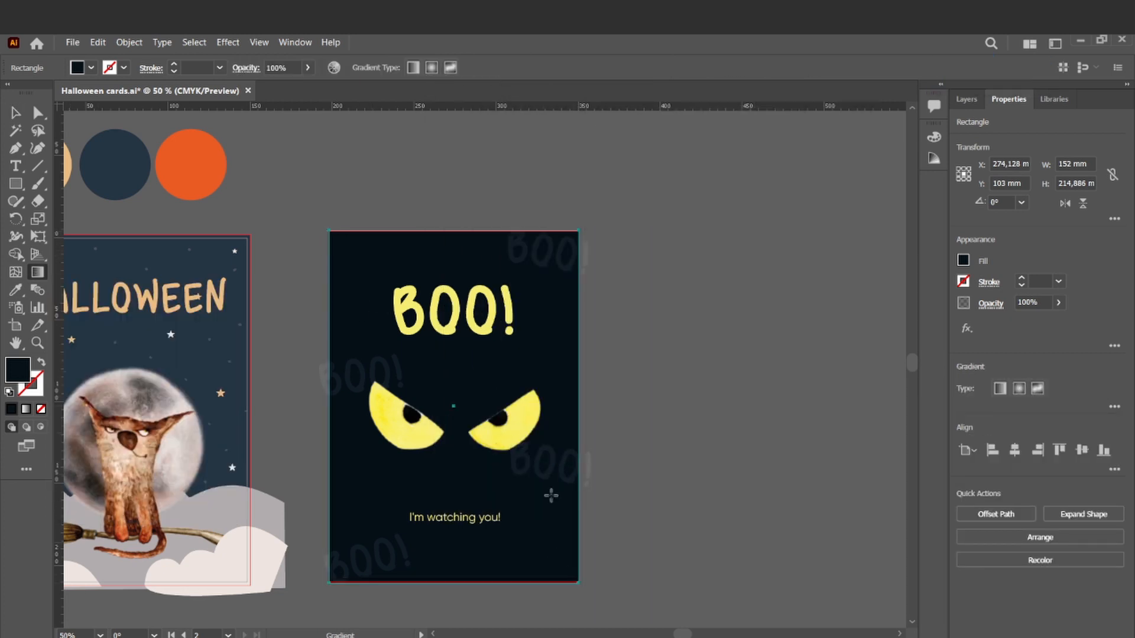
# Step: Apply a white-to-black linear gradient to the card's background and change its type to freeform
pyautogui.click(480, 546)
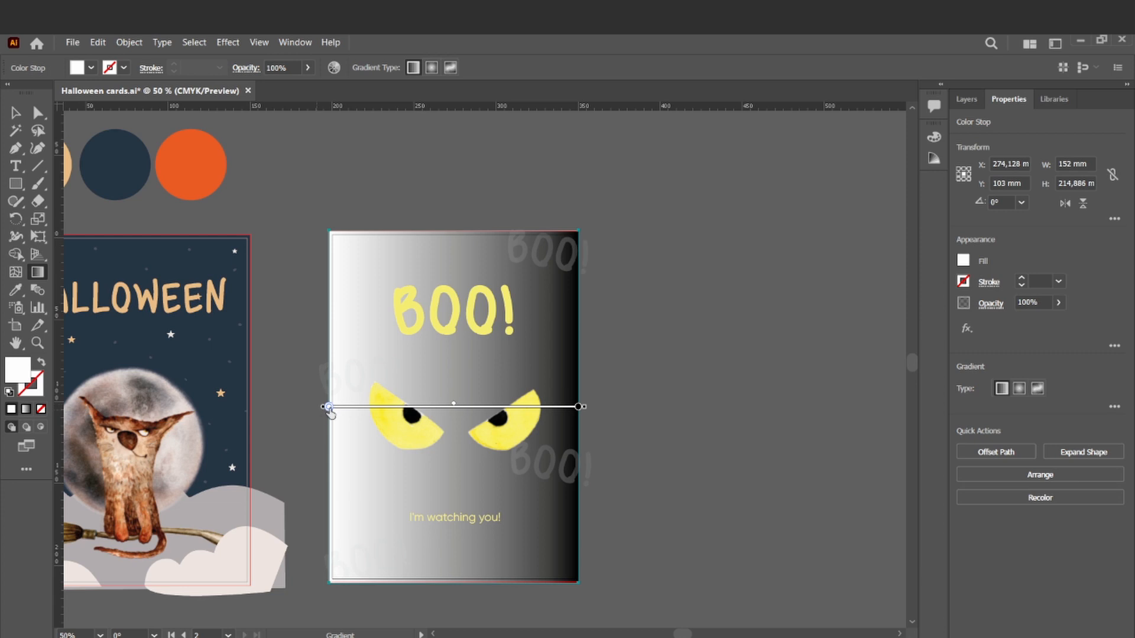
pyautogui.moveTo(329, 408); pyautogui.dragTo(355, 406)
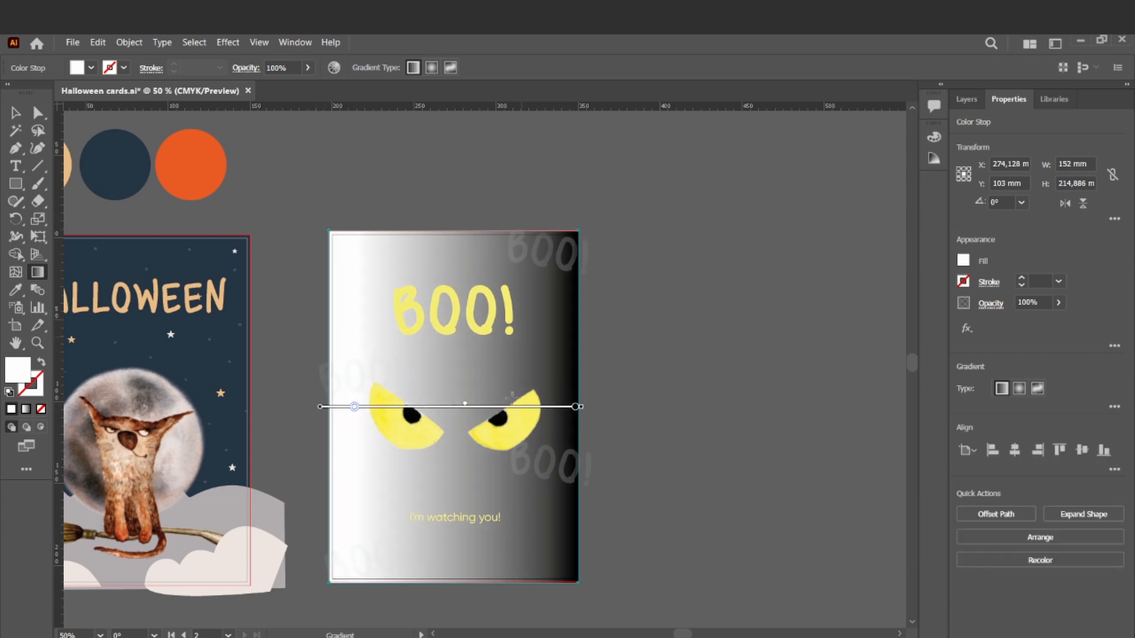
pyautogui.click(452, 67)
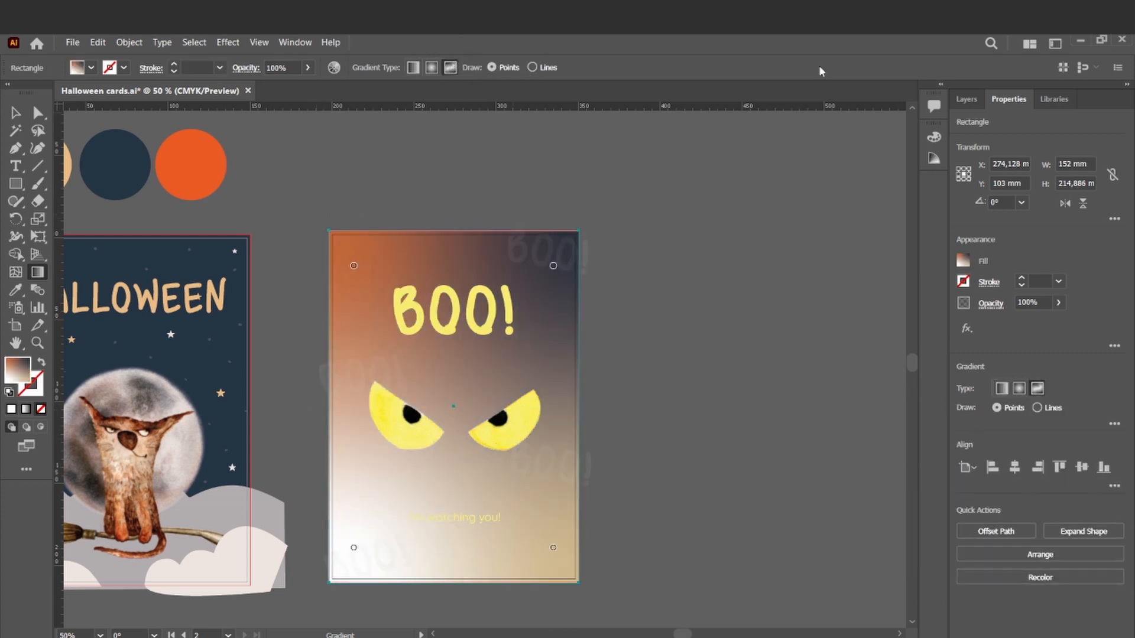
# Step: Recolour the freeform gradient's upper-left colour stop to a very dark navy
pyautogui.click(354, 267)
pyautogui.doubleClick(17, 372)
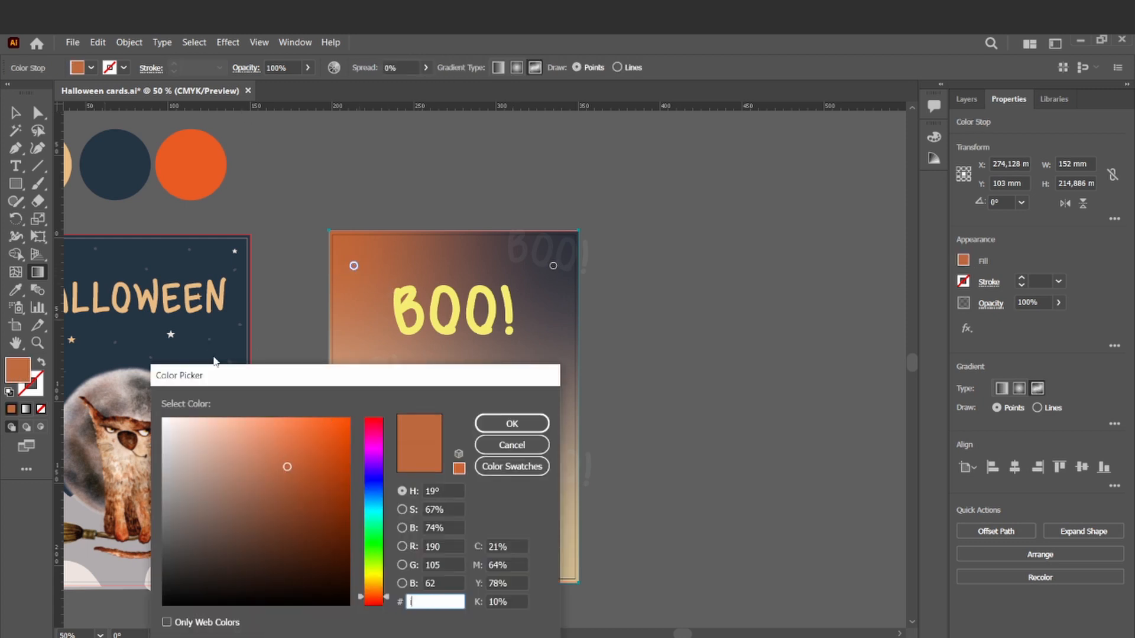
pyautogui.moveTo(377, 493); pyautogui.dragTo(375, 480)
pyautogui.moveTo(338, 545); pyautogui.dragTo(341, 570)
pyautogui.press('Return')
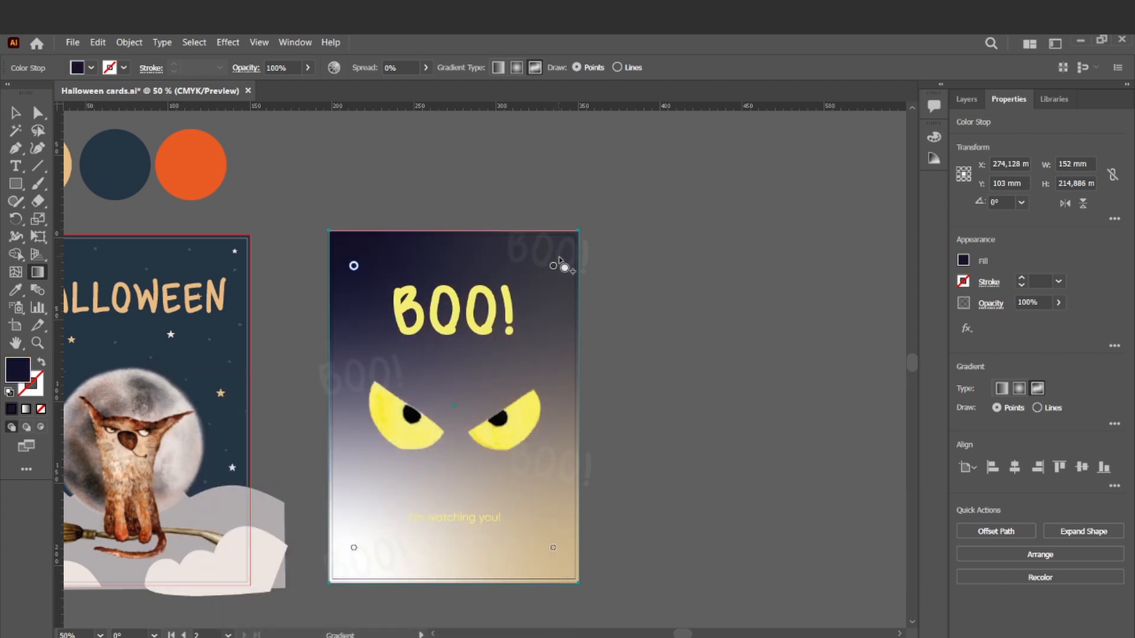
# Step: Set the freeform gradient's upper-right colour stop to the dark blue 000023
pyautogui.doubleClick(18, 371)
pyautogui.write('000038')
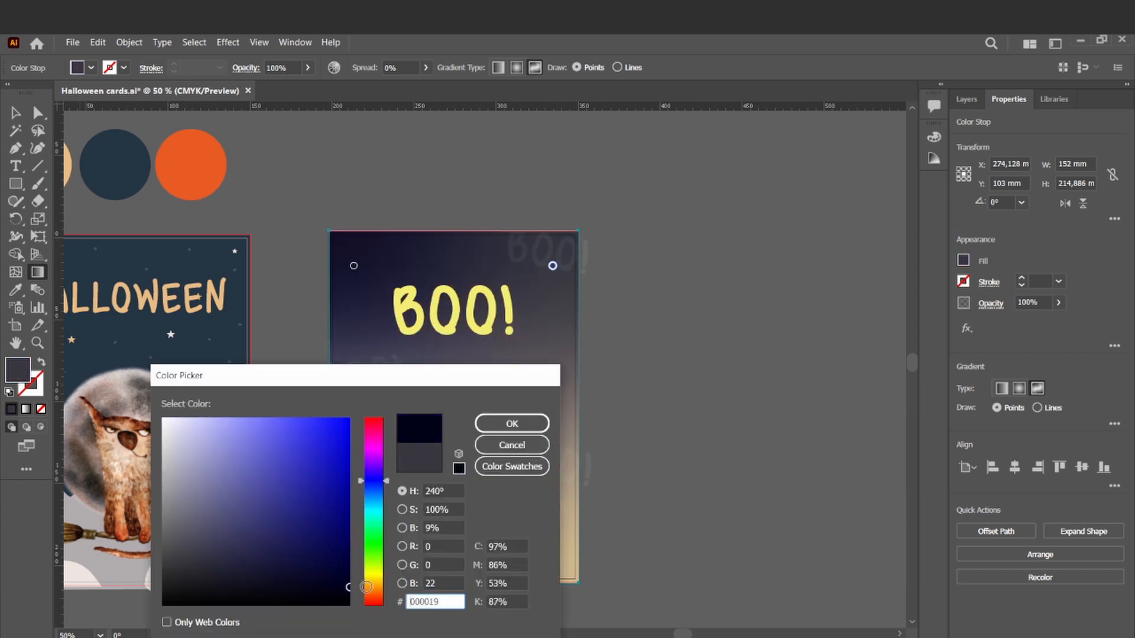
pyautogui.click(531, 429)
pyautogui.doubleClick(18, 373)
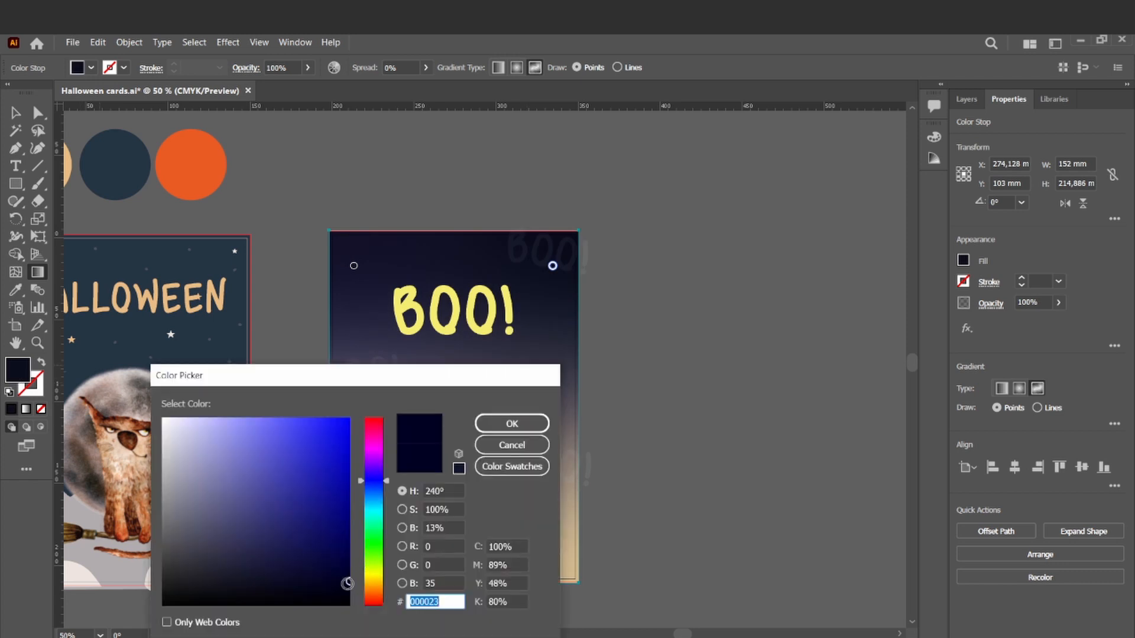
pyautogui.click(500, 431)
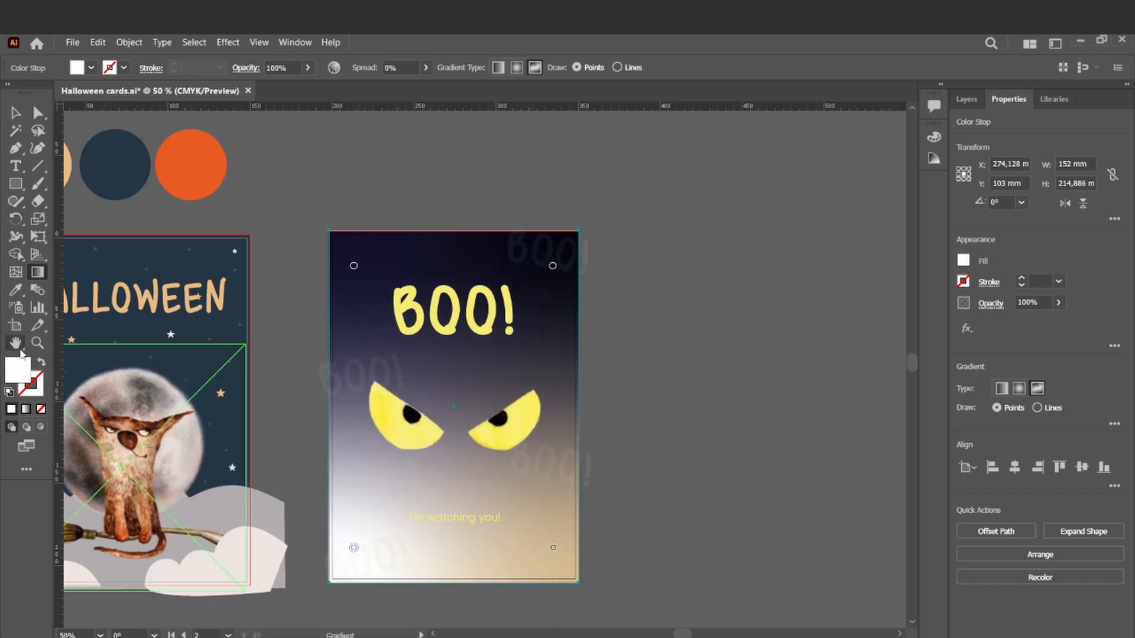
# Step: Recolour the freeform gradient's lower-left stop to 02021C and its lower-right stop to a matching very dark navy
pyautogui.doubleClick(17, 371)
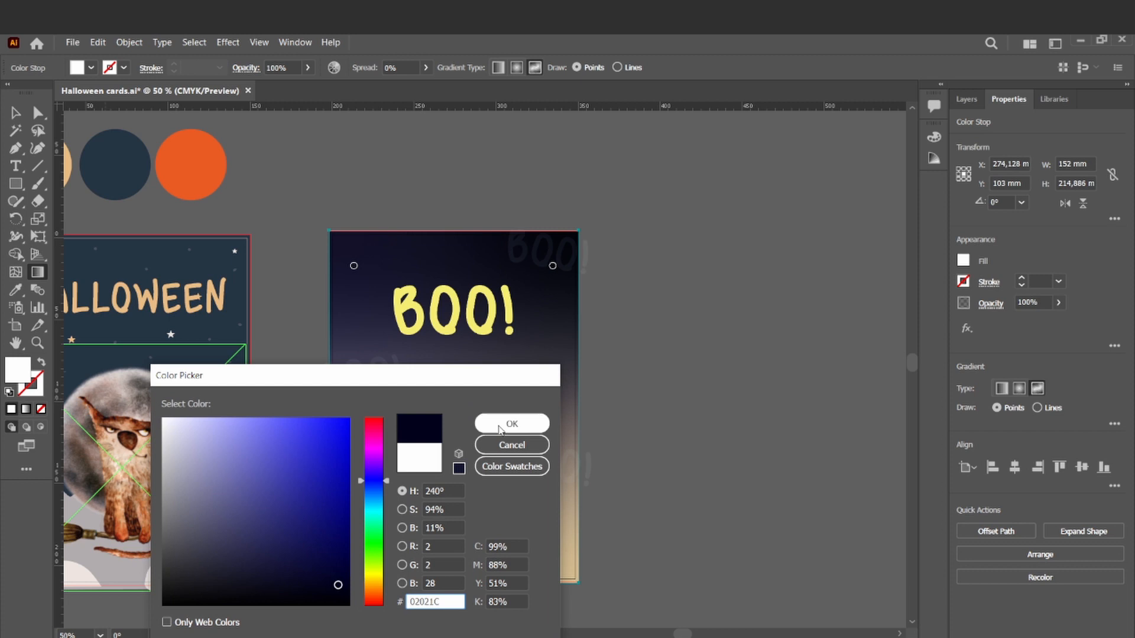
pyautogui.click(499, 429)
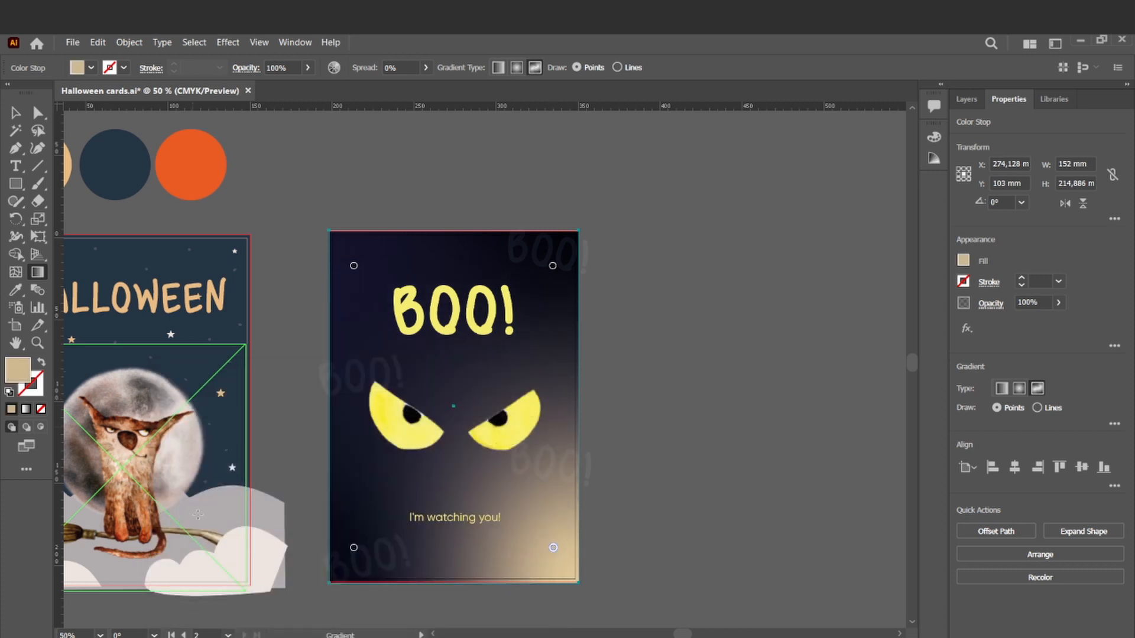
pyautogui.doubleClick(20, 371)
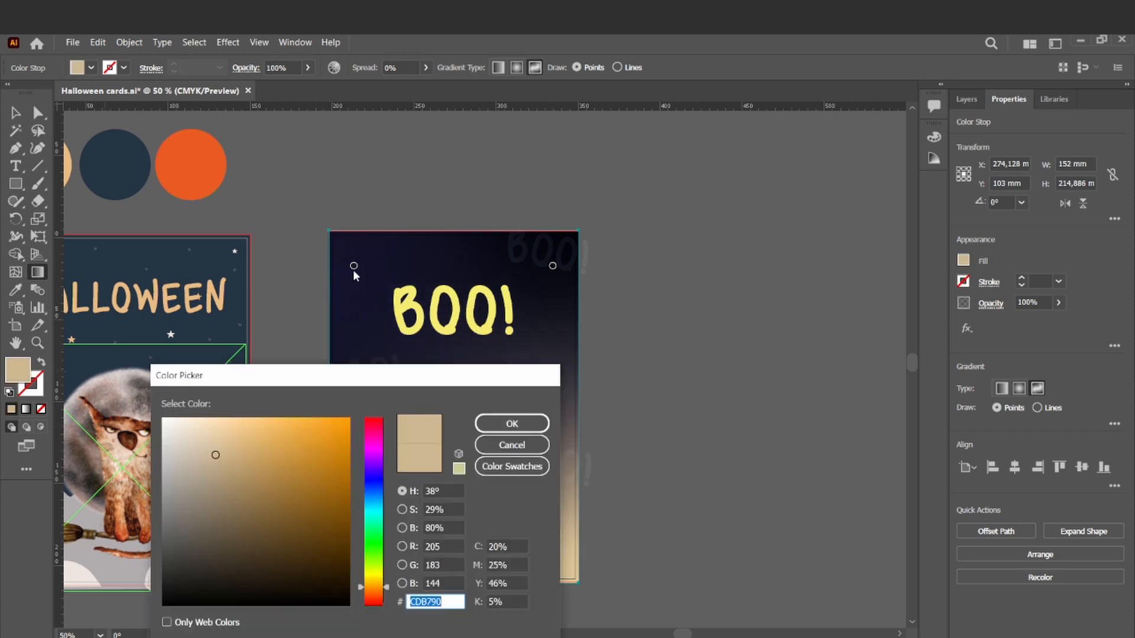
pyautogui.click(511, 423)
pyautogui.click(353, 266)
pyautogui.doubleClick(18, 370)
pyautogui.click(512, 423)
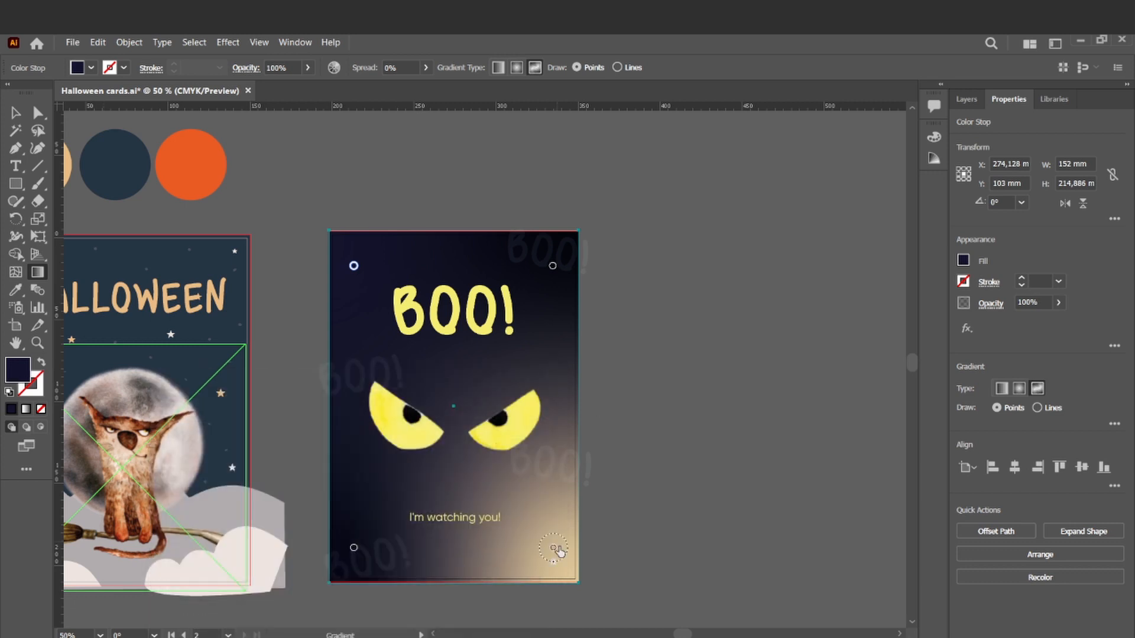
pyautogui.doubleClick(19, 371)
pyautogui.click(507, 423)
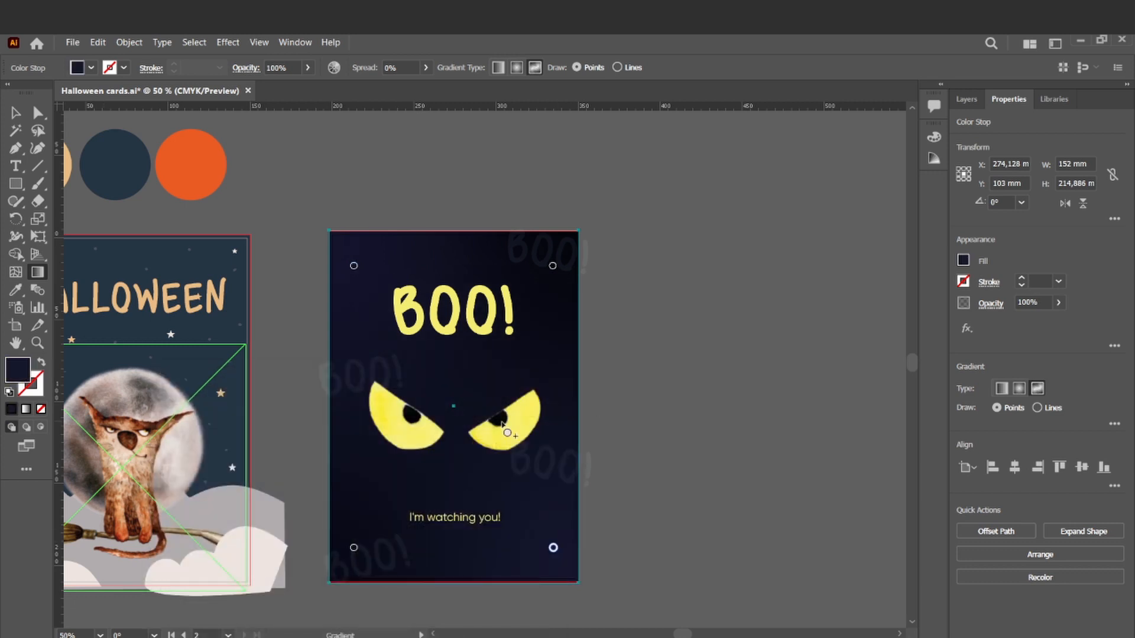
pyautogui.doubleClick(19, 371)
pyautogui.click(512, 423)
# Step: Select the four faint BOO! texts on the second card and lower their opacity to 4%
pyautogui.click(15, 113)
pyautogui.click(531, 467)
pyautogui.keyDown('shift'); pyautogui.click(388, 561); pyautogui.keyUp('shift')
pyautogui.keyDown('shift'); pyautogui.click(371, 375); pyautogui.keyUp('shift')
pyautogui.keyDown('shift'); pyautogui.click(538, 258); pyautogui.keyUp('shift')
pyautogui.click(391, 68)
pyautogui.moveTo(342, 86); pyautogui.dragTo(338, 86)
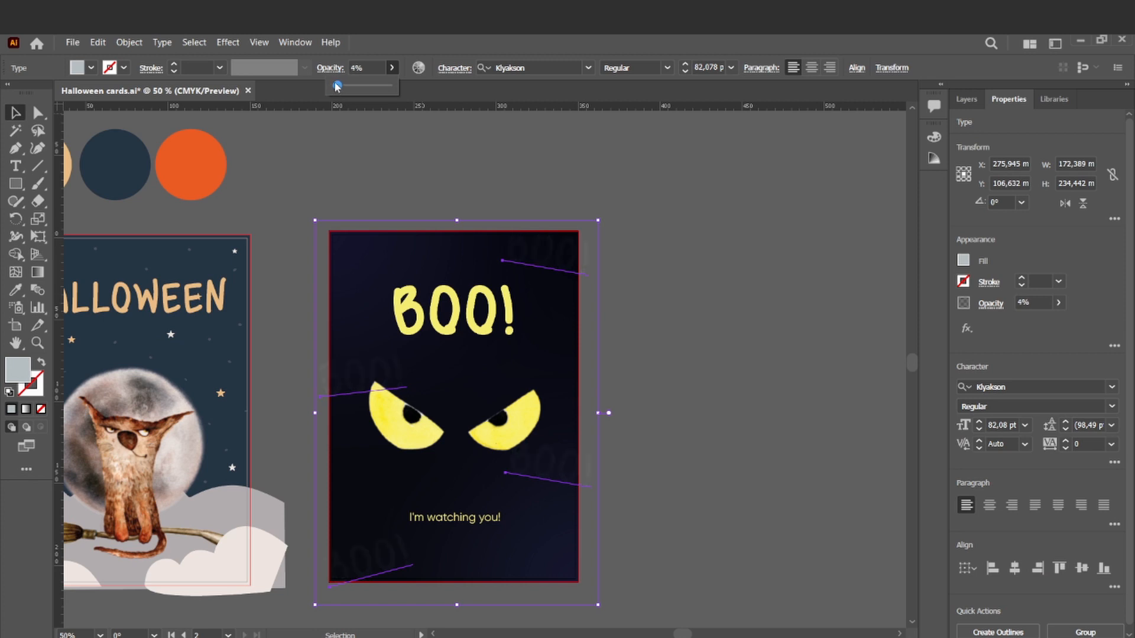
pyautogui.click(621, 191)
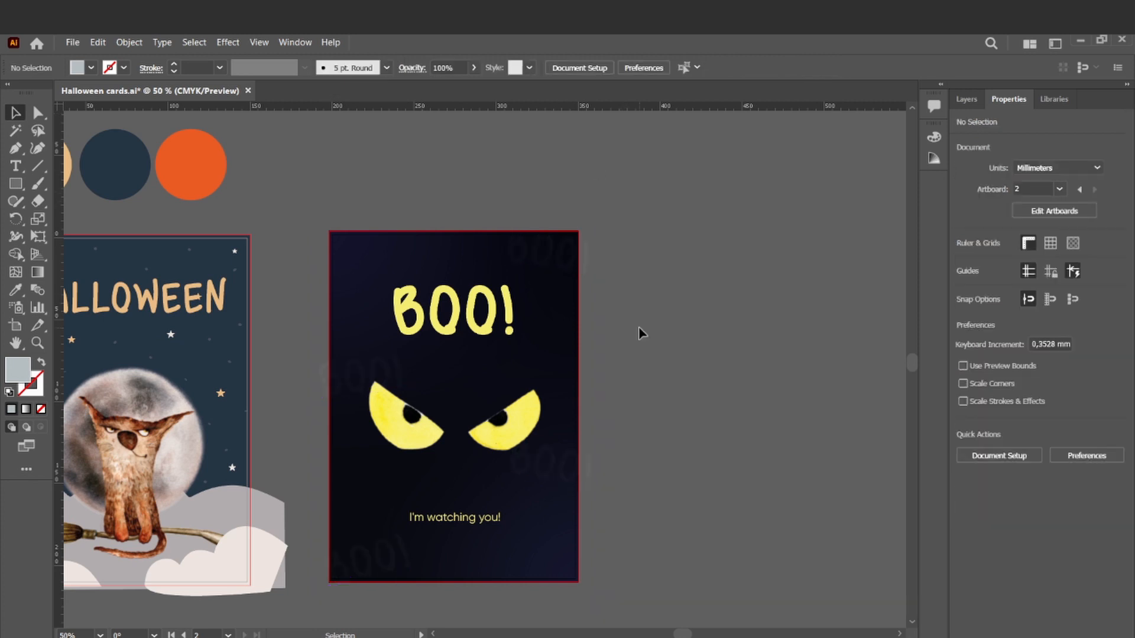
pyautogui.moveTo(539, 484); pyautogui.dragTo(468, 540)
pyautogui.press('Delete')
# Step: Add a third 148 x 210 mm artboard beside the second card
pyautogui.hotkey('ctrl', '-')
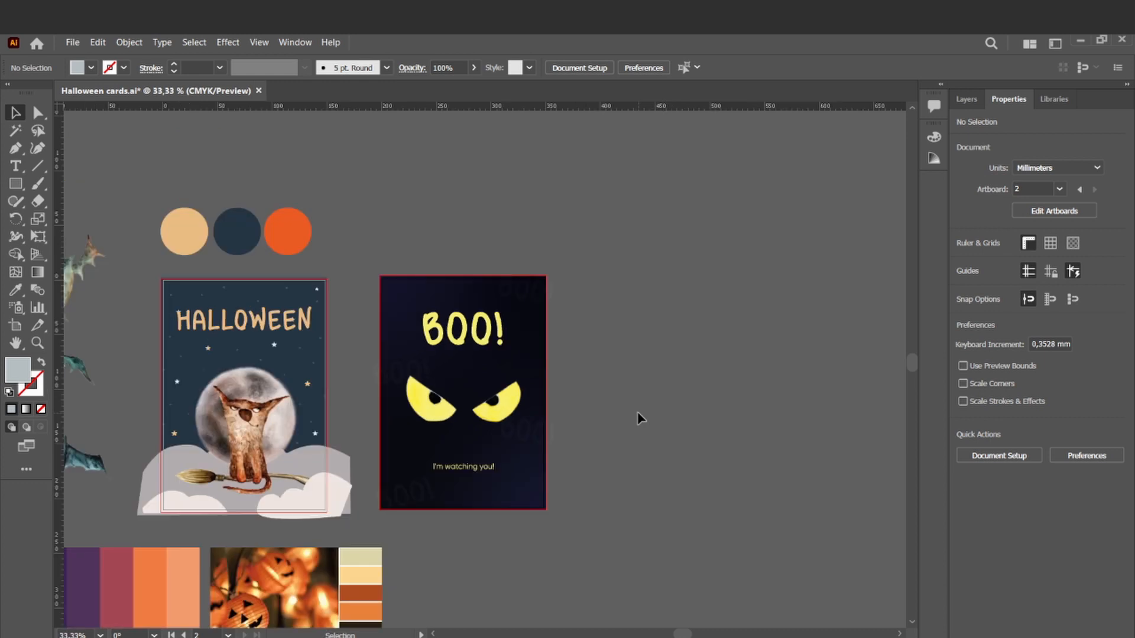
pyautogui.click(1073, 214)
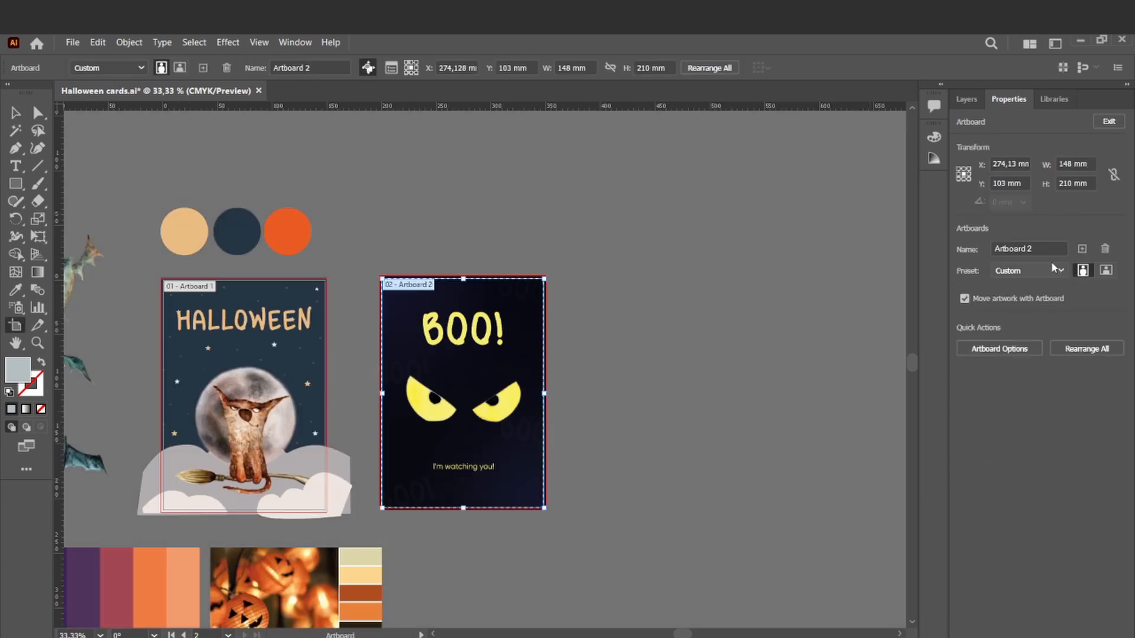
pyautogui.click(1081, 250)
pyautogui.moveTo(447, 329); pyautogui.dragTo(488, 326)
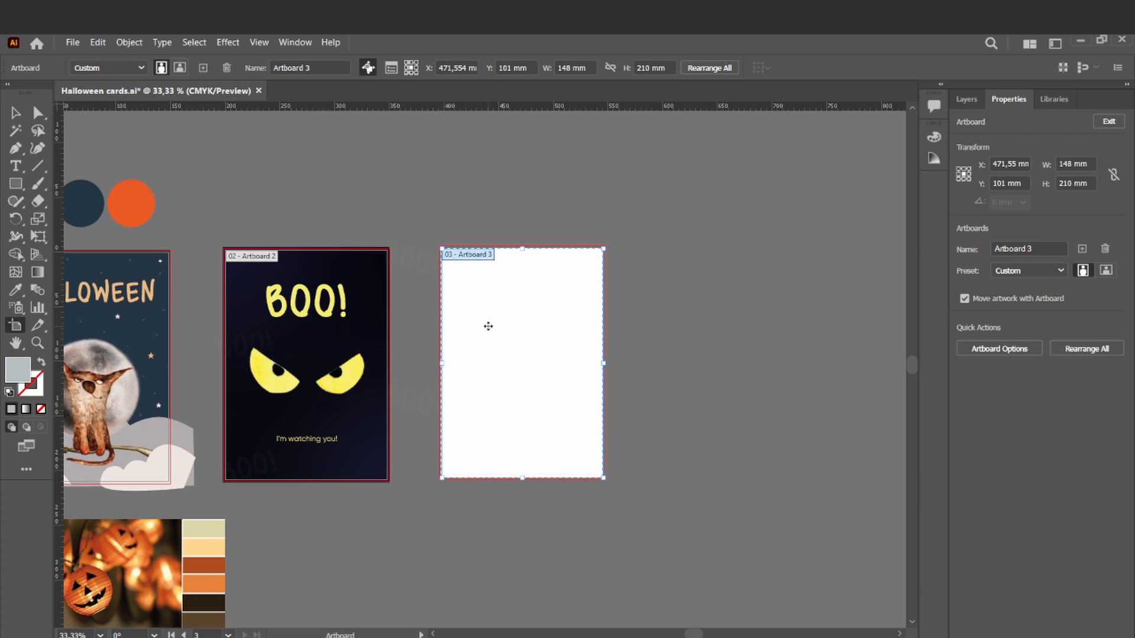
pyautogui.doubleClick(488, 326)
pyautogui.click(665, 545)
# Step: Move the displaced faint BOO! text back over the second card's right edge
pyautogui.click(16, 113)
pyautogui.click(421, 397)
pyautogui.moveTo(421, 396); pyautogui.dragTo(371, 409)
pyautogui.click(432, 362)
pyautogui.hscroll(-13, 458, 426)
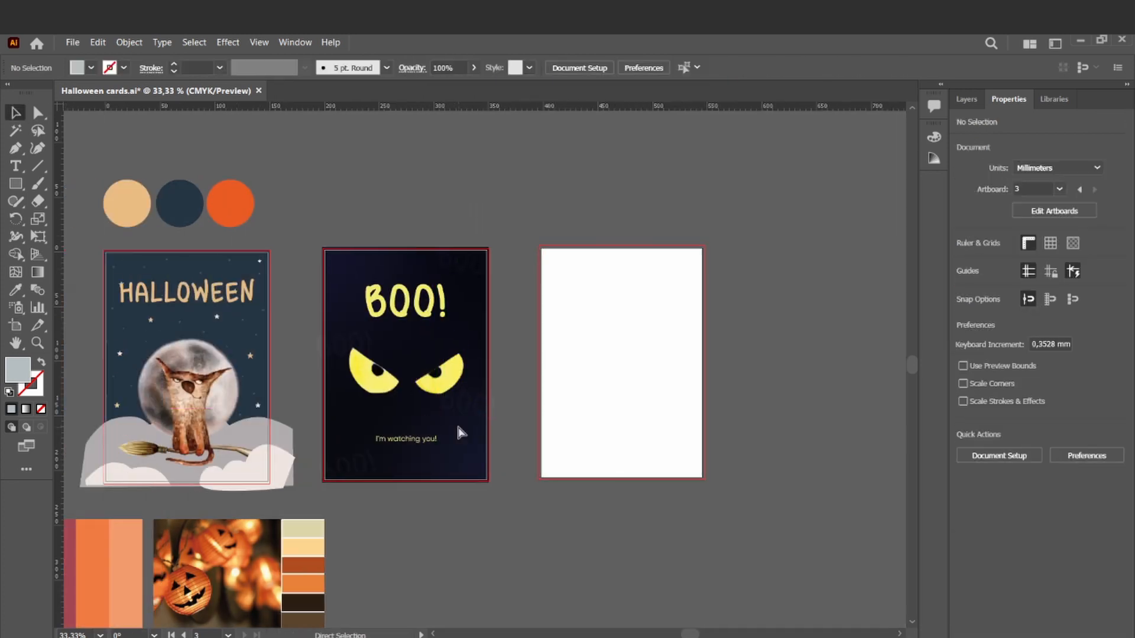
# Step: Move Layers 11 to 13 into Layer 14 and rename that layer Card 2
pyautogui.click(969, 99)
pyautogui.click(1040, 137)
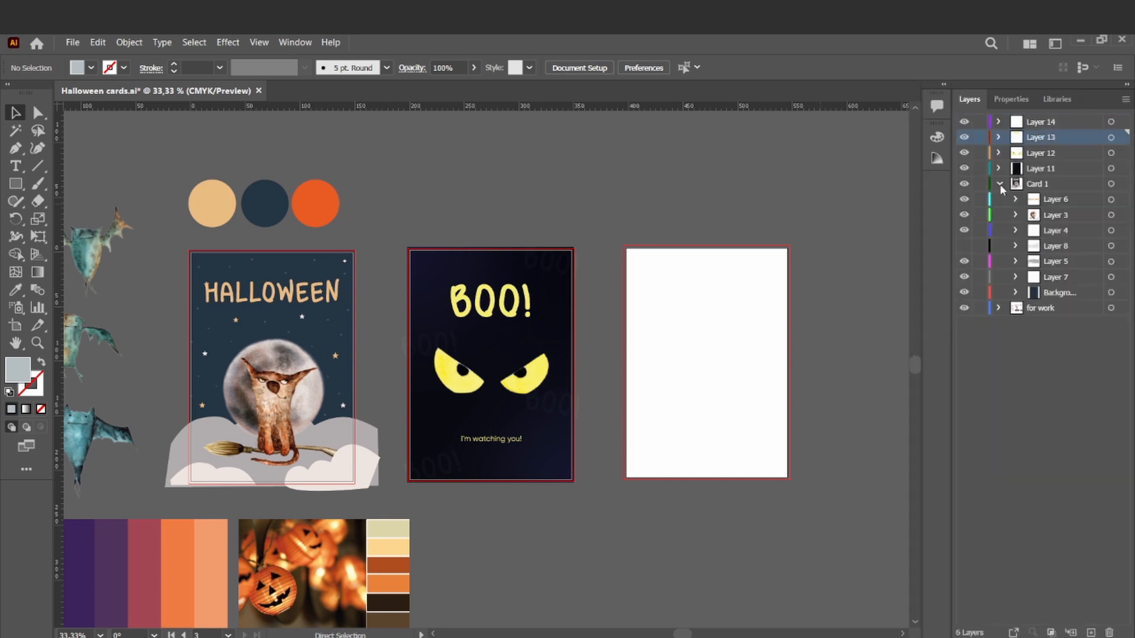
pyautogui.keyDown('shift'); pyautogui.click(1046, 169); pyautogui.keyUp('shift')
pyautogui.moveTo(1039, 139); pyautogui.dragTo(1044, 122)
pyautogui.doubleClick(1045, 122)
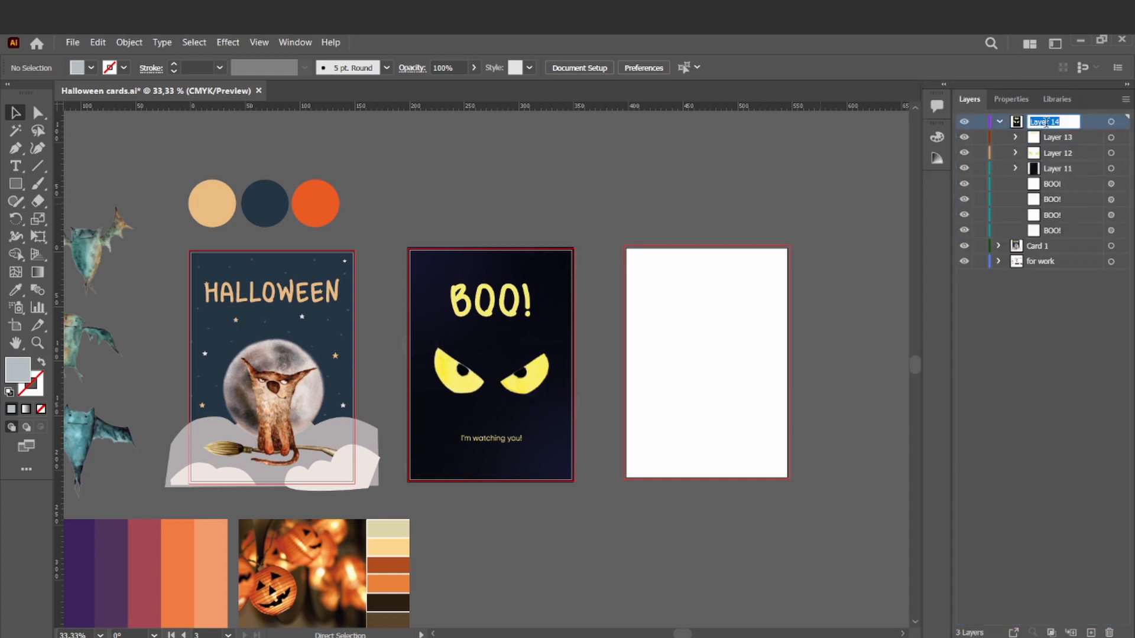
pyautogui.click(1000, 122)
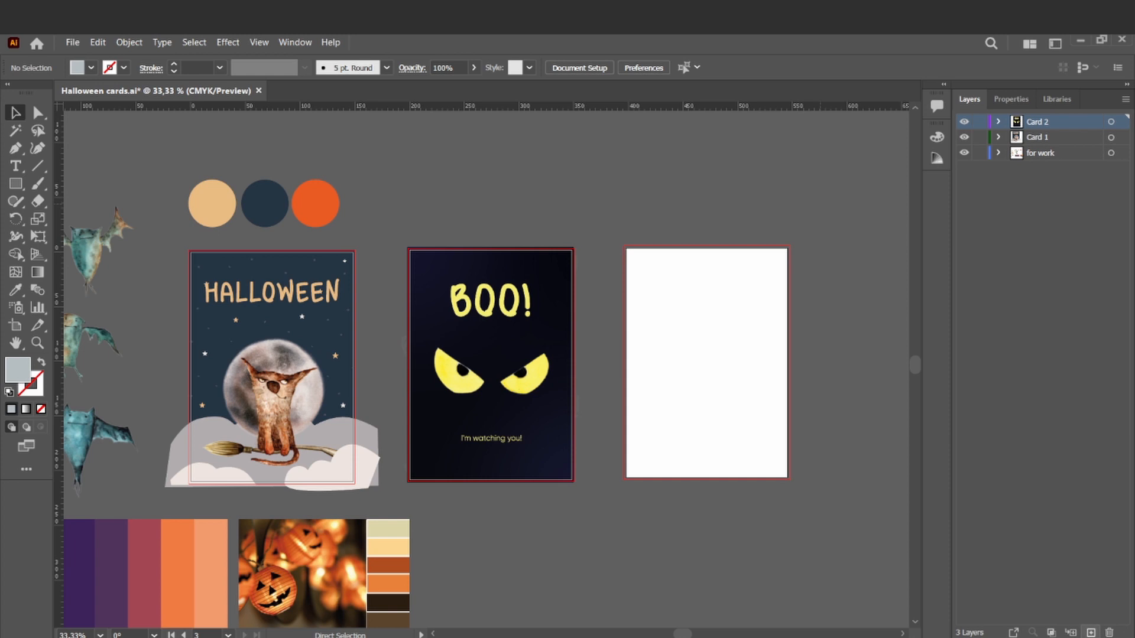
# Step: Create a new layer and draw a background rectangle covering the third artboard
pyautogui.hotkey('ctrl', '-')
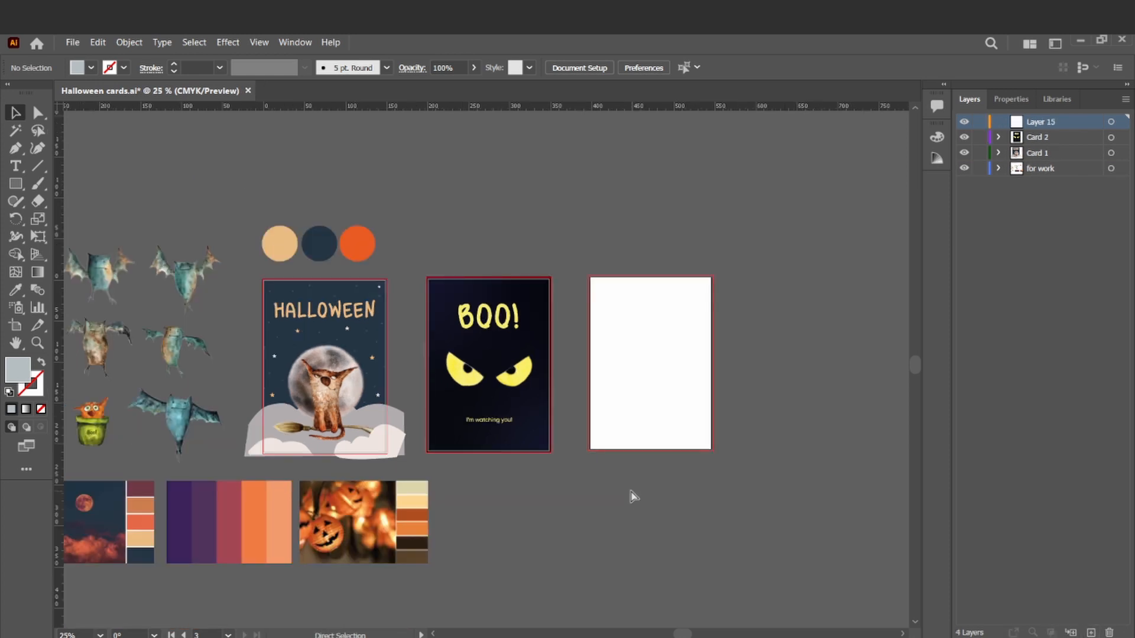
pyautogui.hscroll(2, 632, 497)
pyautogui.moveTo(577, 272)
pyautogui.mouseDown()
pyautogui.moveTo(700, 450)
pyautogui.moveTo(672, 420)
pyautogui.mouseUp()
pyautogui.press('v')
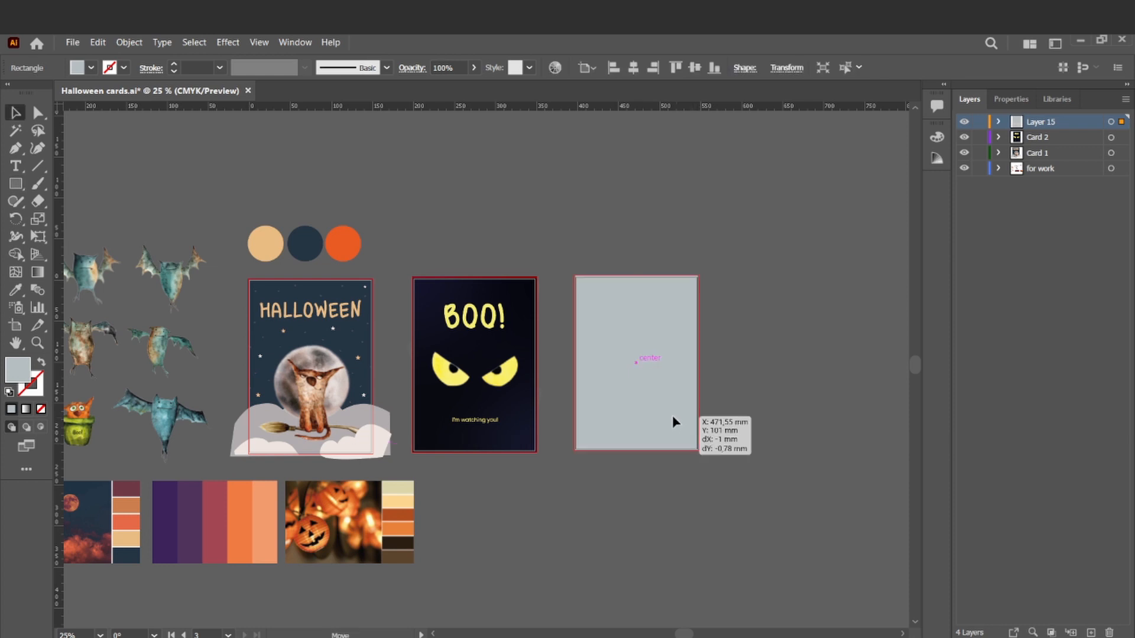
# Step: Fill the third card's background with the rust orange sampled from the pumpkin photo's palette
pyautogui.press('i')
pyautogui.click(348, 243)
pyautogui.click(239, 525)
pyautogui.click(399, 516)
pyautogui.press('v')
pyautogui.click(575, 510)
# Step: Place the carved pumpkin with the creature peeking out of it large across the lower part of the third card
pyautogui.hscroll(-4, 576, 510)
pyautogui.moveTo(134, 371); pyautogui.dragTo(686, 381)
pyautogui.hotkey('ctrl', 'v')
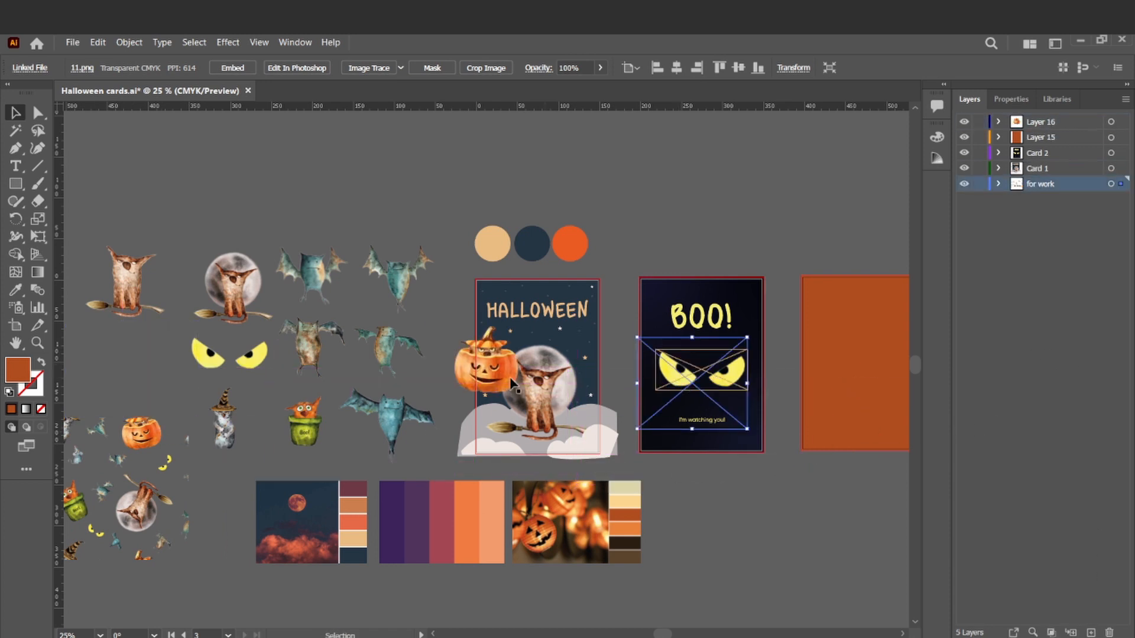
pyautogui.hotkey('ctrl', 'z')
pyautogui.moveTo(496, 381); pyautogui.dragTo(647, 365)
pyautogui.click(744, 359)
pyautogui.moveTo(637, 420); pyautogui.dragTo(637, 472)
pyautogui.moveTo(637, 403); pyautogui.dragTo(650, 384)
pyautogui.click(758, 332)
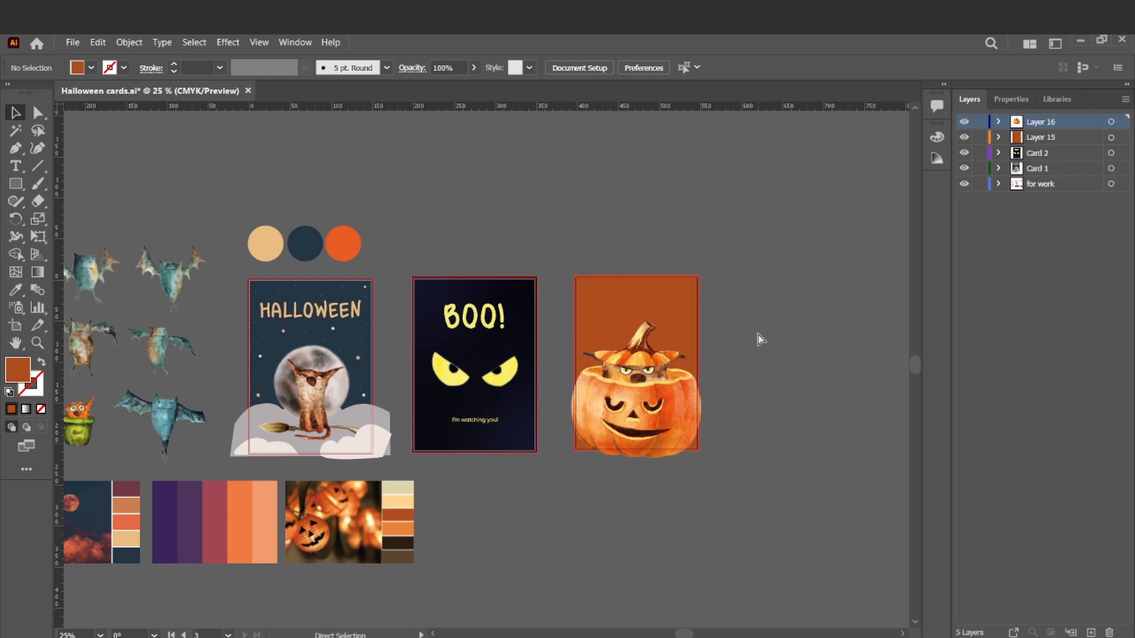
pyautogui.hscroll(1, 757, 333)
pyautogui.moveTo(651, 405); pyautogui.dragTo(651, 413)
# Step: Move the text Merry Scary Halloween! to the top of the third card and enlarge it to about 34 pt
pyautogui.moveTo(418, 609); pyautogui.dragTo(440, 253)
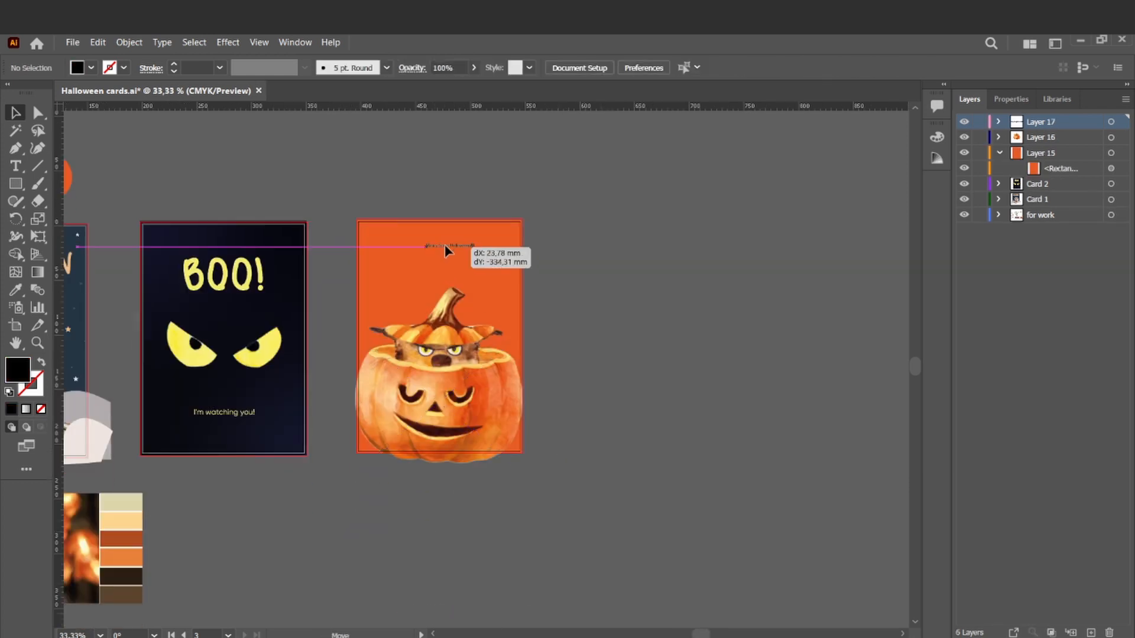
pyautogui.hscroll(-2, 410, 214)
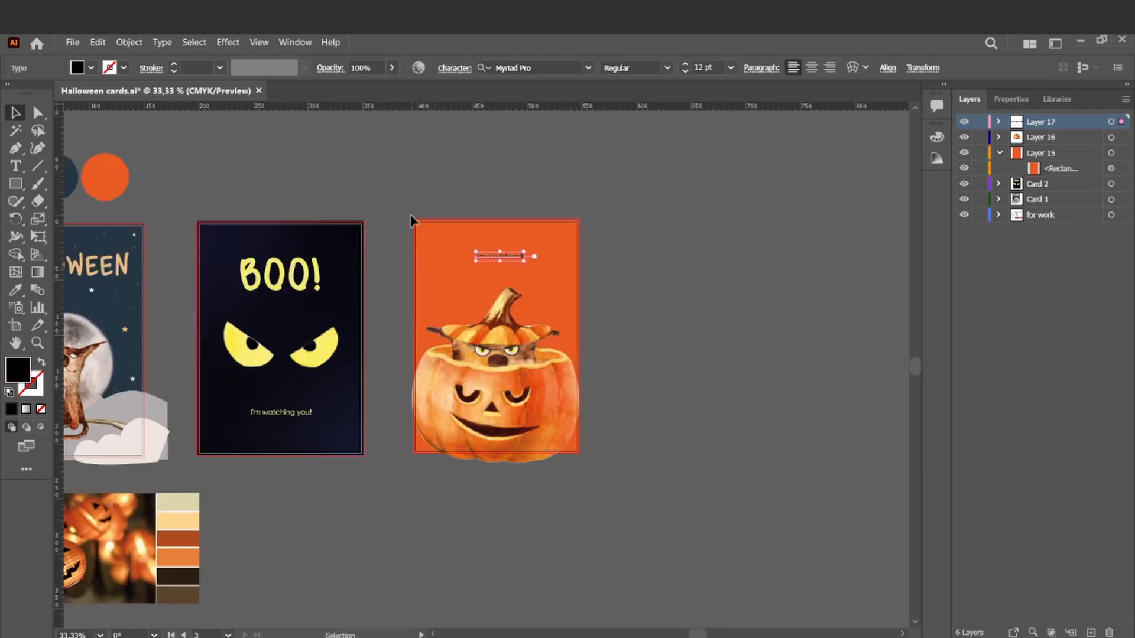
pyautogui.scroll(2, 552, 395)
pyautogui.moveTo(532, 370); pyautogui.dragTo(707, 469)
pyautogui.moveTo(649, 367); pyautogui.dragTo(559, 359)
pyautogui.press('t')
pyautogui.moveTo(345, 362); pyautogui.dragTo(638, 364)
# Step: Centre the Merry Scary Halloween! text horizontally on the third artboard
pyautogui.click(14, 112)
pyautogui.click(1009, 99)
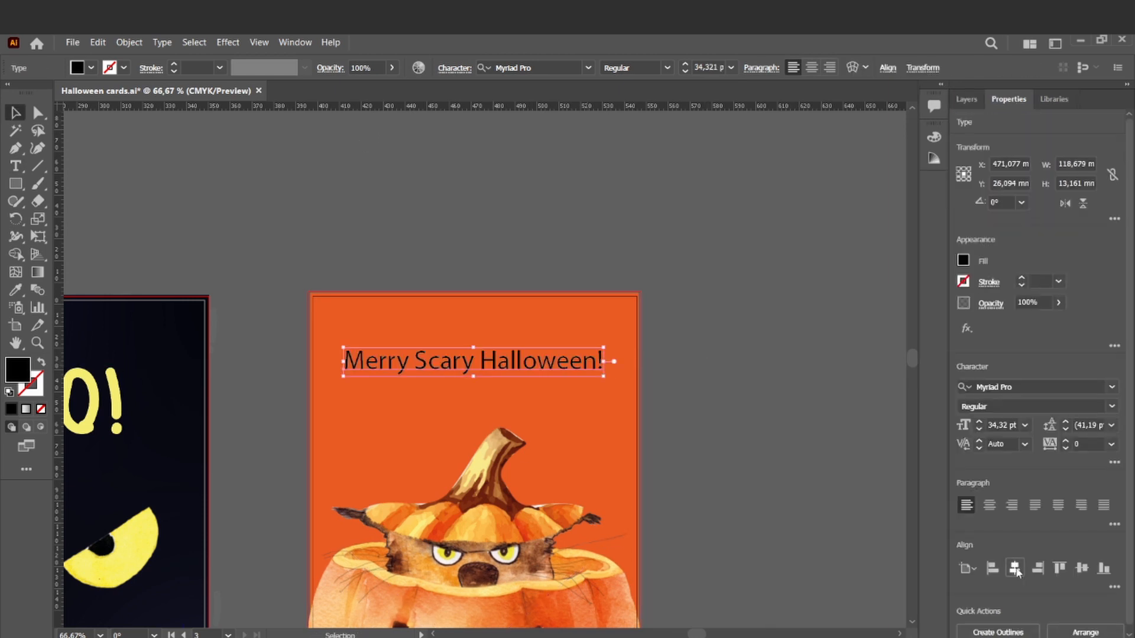
pyautogui.click(1014, 568)
pyautogui.click(735, 369)
pyautogui.hotkey('ctrl', '-')
pyautogui.hotkey('ctrl', '-')
# Step: Split Scary Halloween! off from Merry into its own text object
pyautogui.doubleClick(450, 361)
pyautogui.moveTo(450, 361); pyautogui.dragTo(550, 346)
pyautogui.press('BackSpace')
pyautogui.press('BackSpace')
pyautogui.press('Escape')
pyautogui.click(547, 362)
pyautogui.hotkey('ctrl', 'v')
# Step: Stack Merry above Scary Halloween! and centre-align the two lines with each other
pyautogui.click(1015, 568)
pyautogui.click(490, 380)
pyautogui.click(1015, 569)
pyautogui.keyDown('shift'); pyautogui.click(480, 362); pyautogui.keyUp('shift')
pyautogui.moveTo(503, 368); pyautogui.dragTo(499, 364)
pyautogui.hotkey('ctrl', 'z')
# Step: Unlock Layer 15 and move the Scary Halloween! text from it into Layer 17
pyautogui.click(967, 100)
pyautogui.click(499, 321)
pyautogui.click(1045, 168)
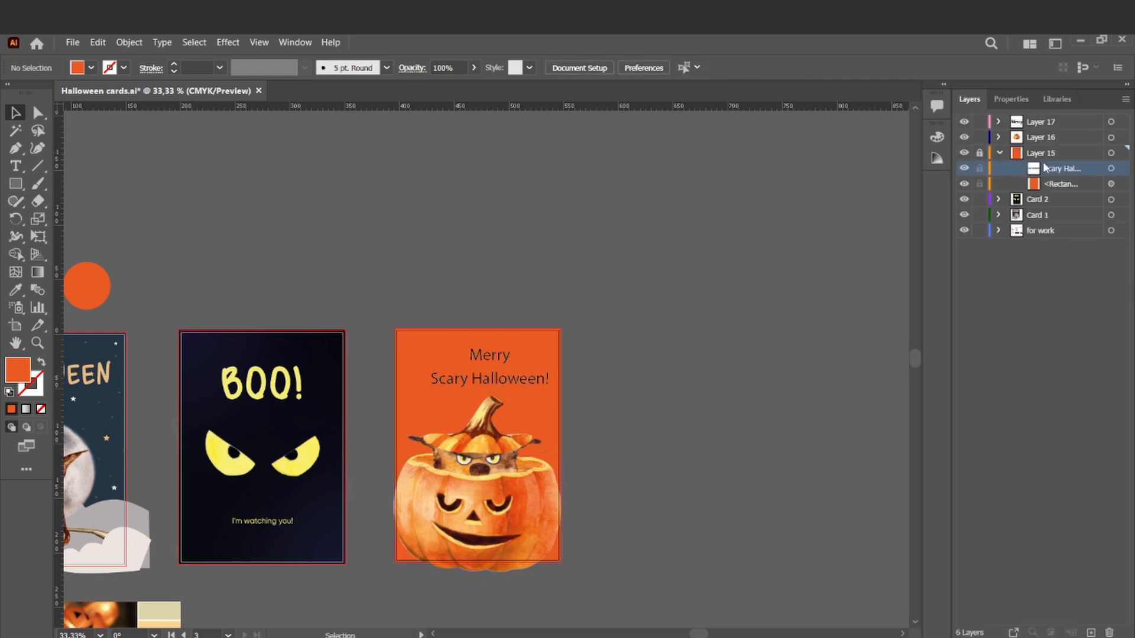
pyautogui.click(980, 154)
pyautogui.moveTo(1061, 169); pyautogui.dragTo(1042, 122)
# Step: Move both greeting lines together so they sit centred above the pumpkin on the third card
pyautogui.click(494, 379)
pyautogui.keyDown('shift'); pyautogui.click(504, 357); pyautogui.keyUp('shift')
pyautogui.moveTo(505, 359); pyautogui.dragTo(492, 354)
pyautogui.click(572, 402)
pyautogui.click(572, 348)
# Step: Unlock the third card's background rectangle and apply a freeform gradient to it
pyautogui.hotkey('ctrl', 'alt', '2')
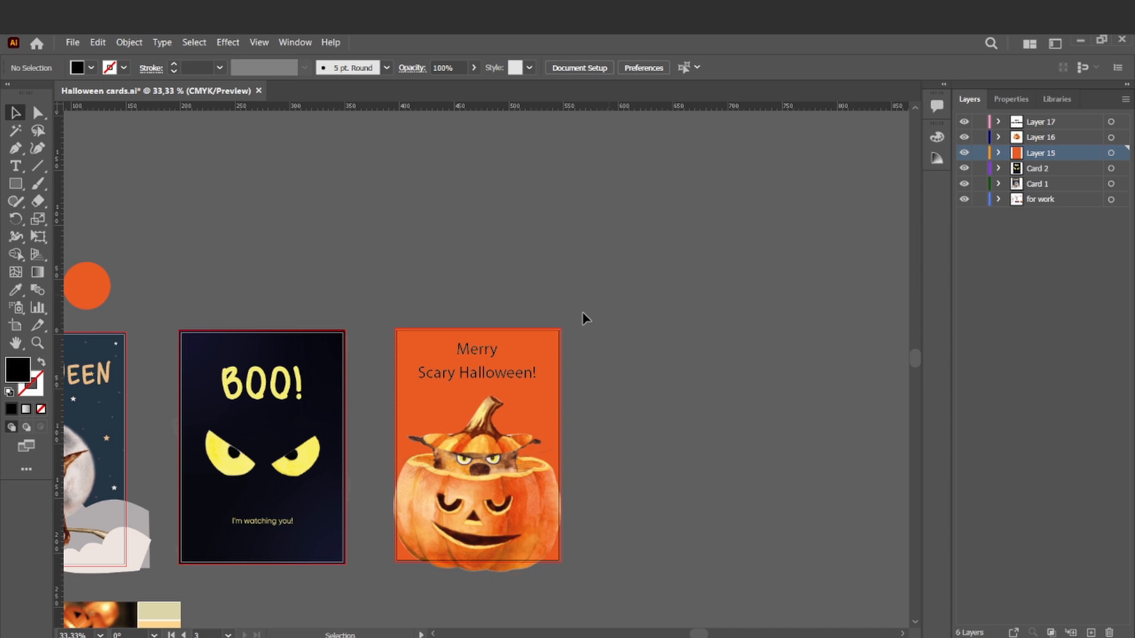
pyautogui.click(38, 272)
pyautogui.click(451, 68)
# Step: Try to sample the orange circle's colour for the gradient's upper-left stop
pyautogui.click(413, 355)
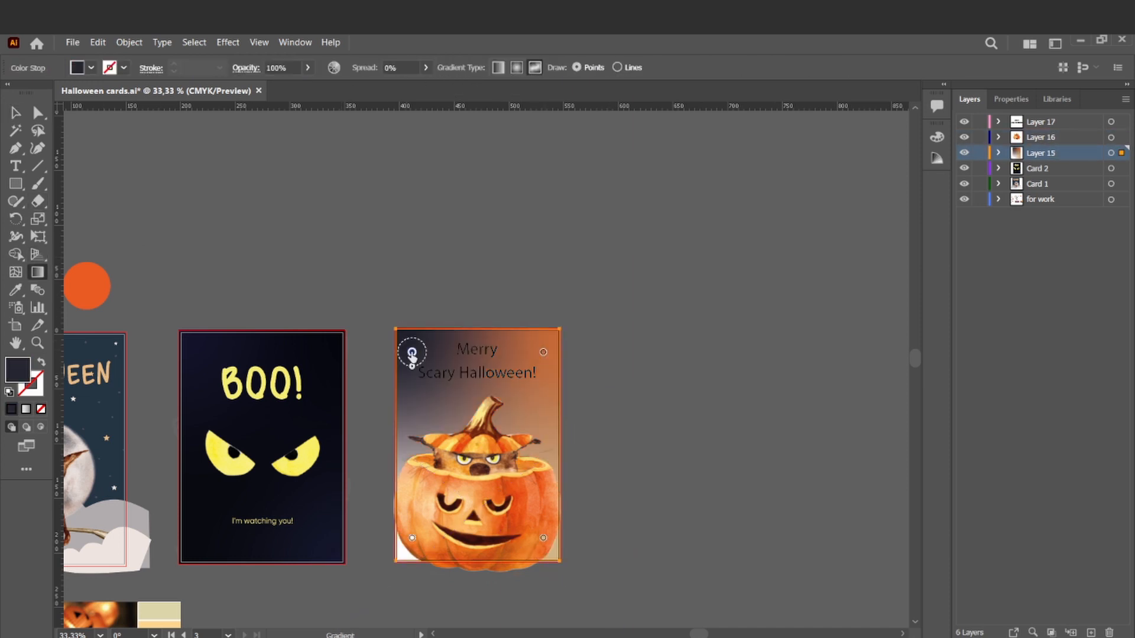
pyautogui.press('i')
pyautogui.click(96, 285)
pyautogui.press('.')
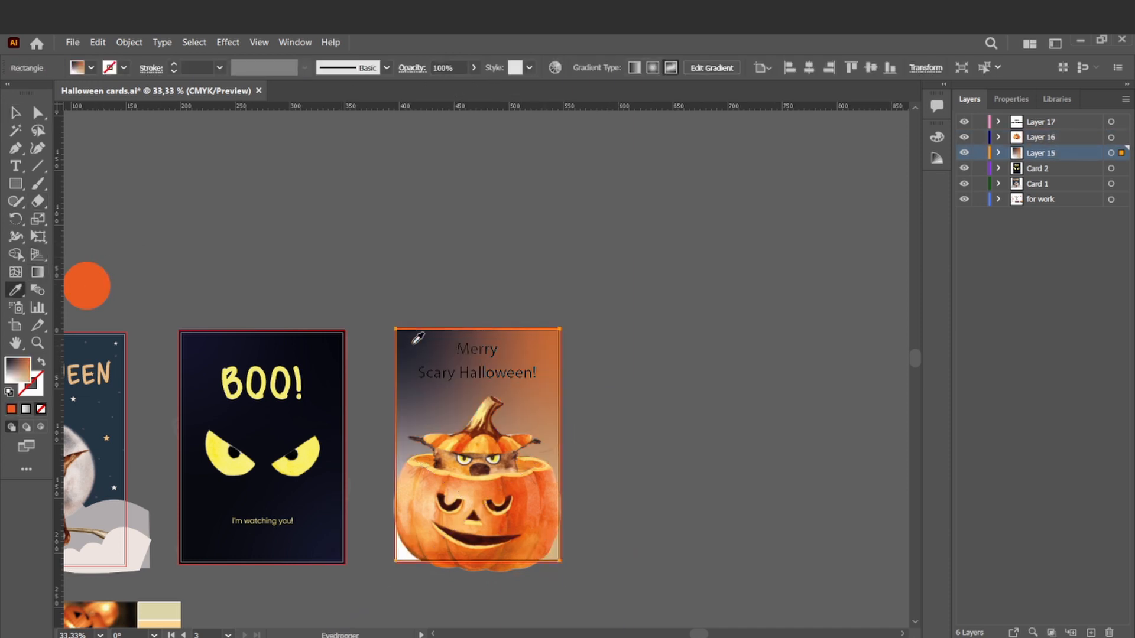
# Step: Resume editing the third card's gradient and recolour its upper-left stop to a dark reddish brown
pyautogui.click(703, 72)
pyautogui.click(412, 353)
pyautogui.doubleClick(25, 374)
pyautogui.moveTo(618, 550); pyautogui.dragTo(618, 555)
pyautogui.moveTo(588, 509); pyautogui.dragTo(589, 488)
pyautogui.click(729, 385)
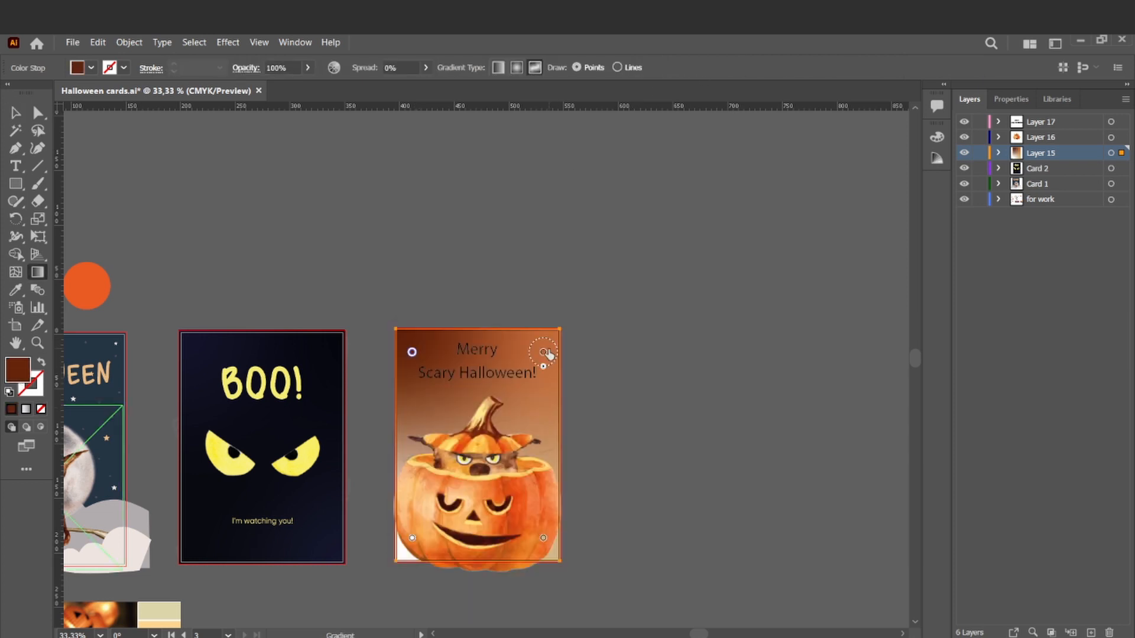
# Step: Recolour the gradient's upper-right stop to red-orange and its upper-left stop to a lighter reddish brown
pyautogui.doubleClick(17, 371)
pyautogui.click(585, 426)
pyautogui.click(733, 385)
pyautogui.doubleClick(7, 378)
pyautogui.click(555, 469)
pyautogui.click(754, 383)
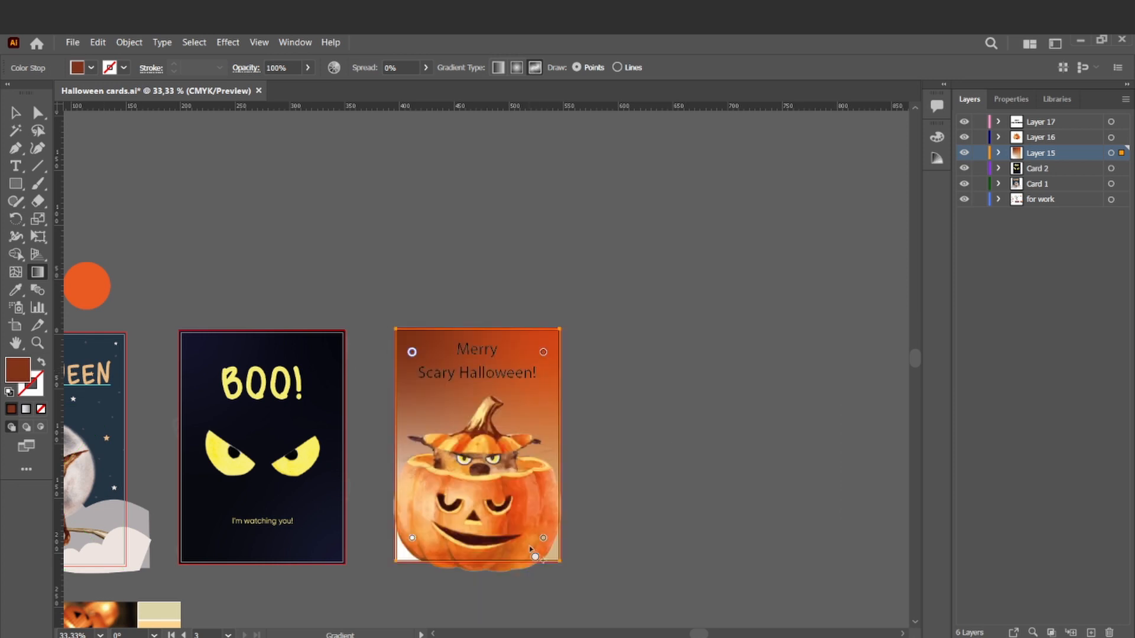
# Step: Recolour the gradient's upper-left stop to match the red-orange of the upper-right stop
pyautogui.doubleClick(19, 374)
pyautogui.click(755, 409)
pyautogui.click(543, 352)
pyautogui.doubleClick(20, 371)
pyautogui.click(755, 407)
pyautogui.click(412, 353)
pyautogui.doubleClick(20, 375)
pyautogui.click(574, 419)
pyautogui.click(749, 385)
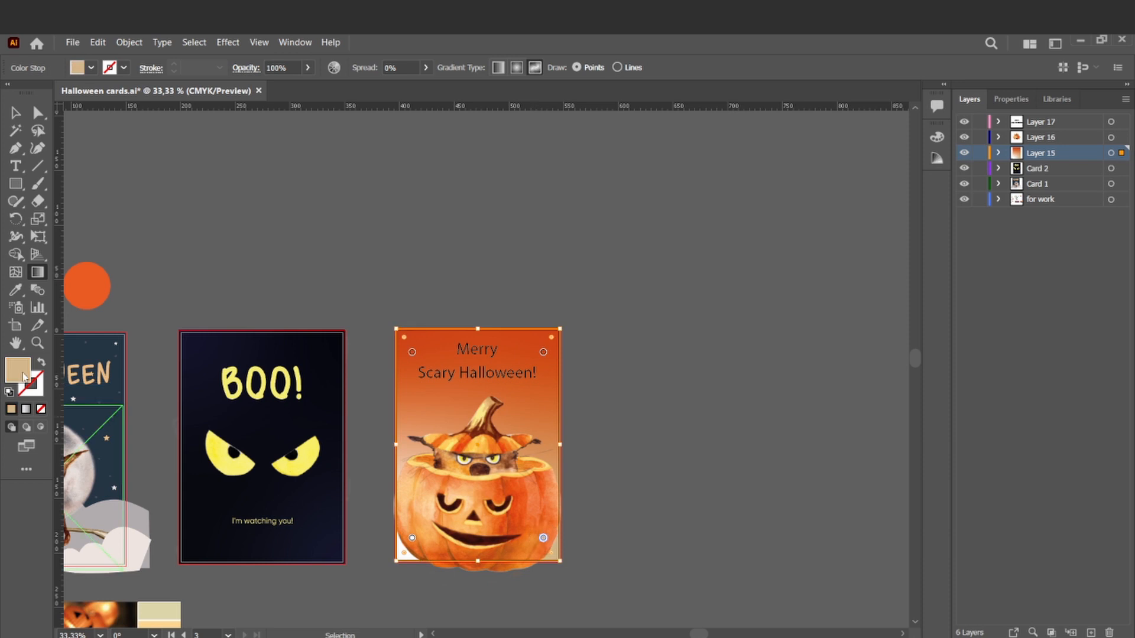
# Step: Recolour the gradient's lower-right stop to dark brown and copy that colour code to the lower-left stop
pyautogui.doubleClick(23, 377)
pyautogui.click(748, 385)
pyautogui.doubleClick(21, 376)
pyautogui.hotkey('ctrl', 'c')
pyautogui.click(754, 404)
pyautogui.click(414, 536)
pyautogui.doubleClick(23, 376)
pyautogui.hotkey('ctrl', 'v')
pyautogui.click(752, 388)
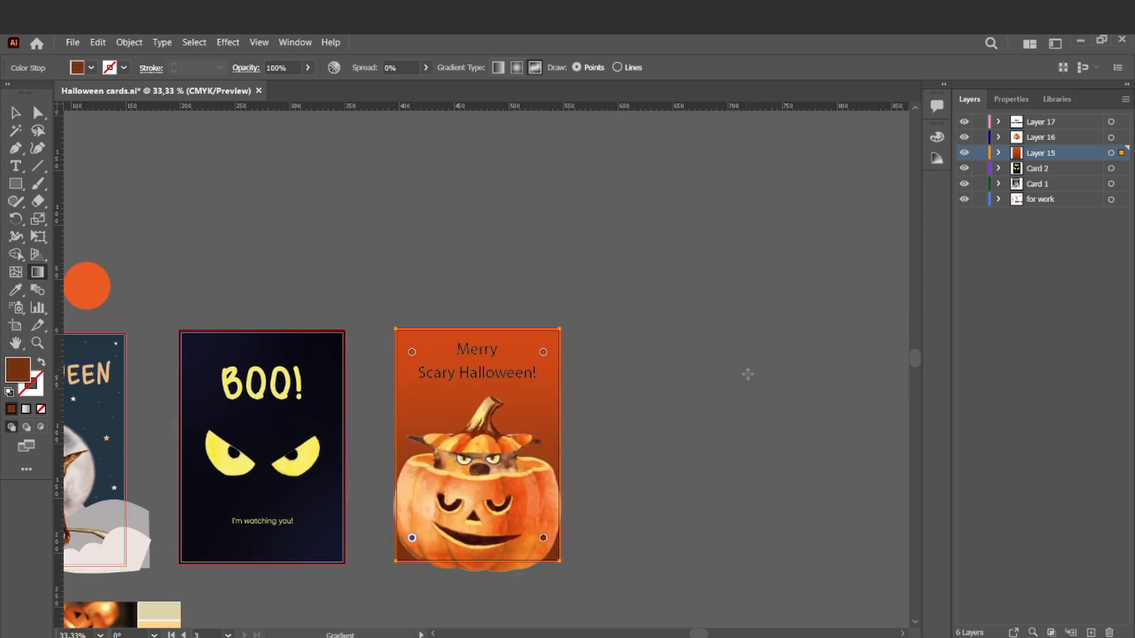
# Step: Set the gradient's upper-right stop to the orange CE6117 and copy that colour to the upper-left stop
pyautogui.doubleClick(19, 377)
pyautogui.moveTo(620, 558); pyautogui.dragTo(620, 553)
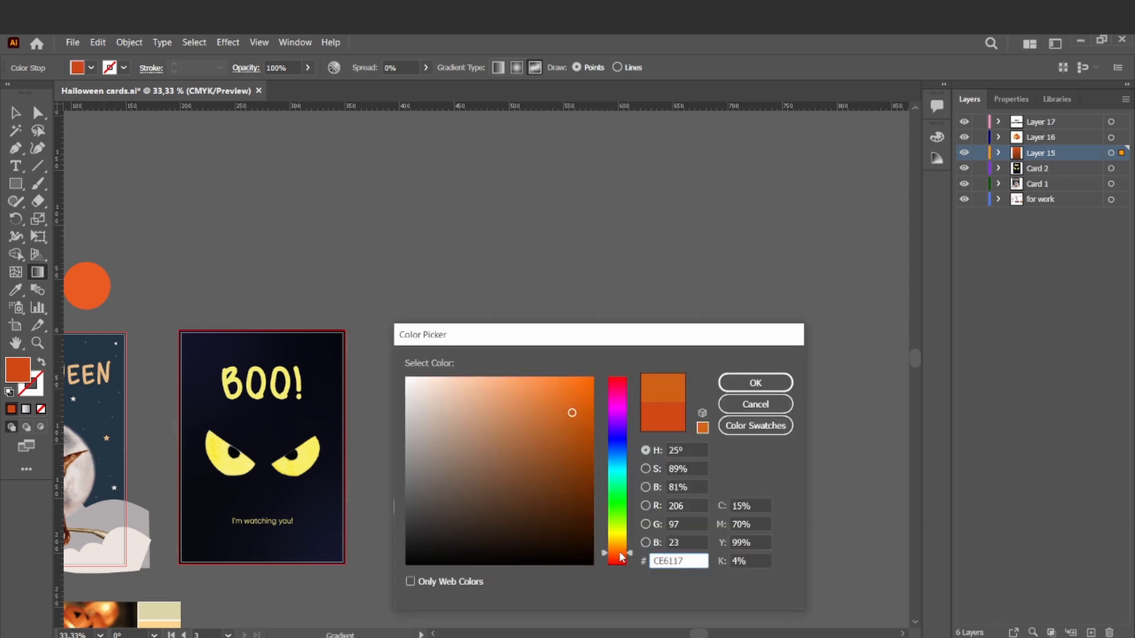
pyautogui.click(740, 383)
pyautogui.click(412, 353)
pyautogui.doubleClick(20, 371)
pyautogui.hotkey('ctrl', 'v')
pyautogui.click(747, 385)
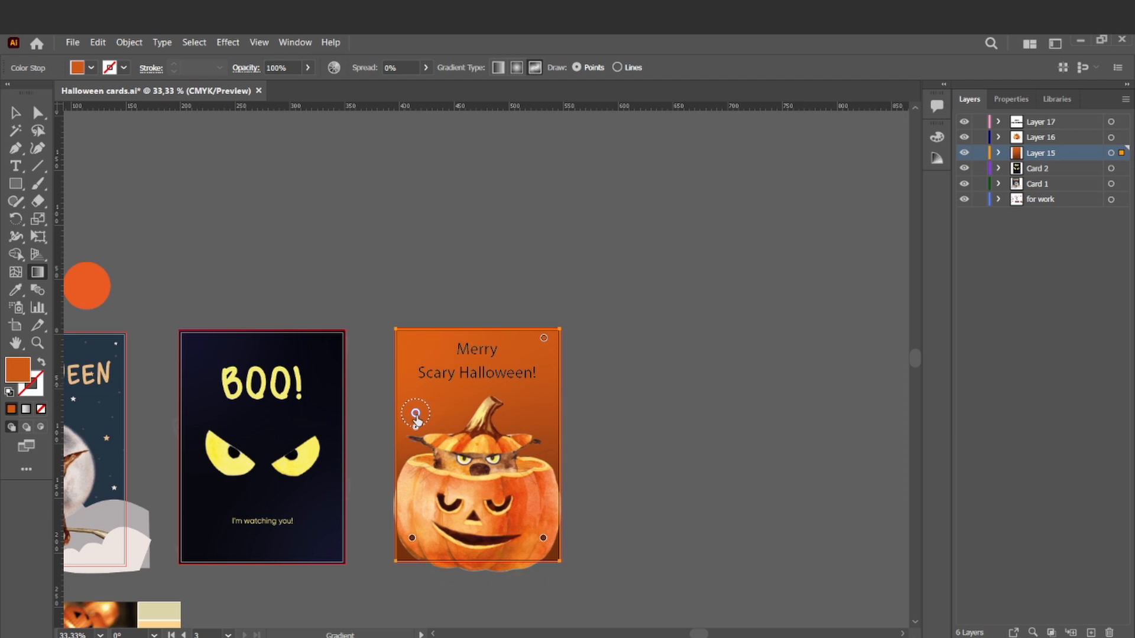
# Step: Recolour both lines of the Merry Scary Halloween! text to the pale cream E0DFCD
pyautogui.click(16, 114)
pyautogui.click(477, 371)
pyautogui.doubleClick(18, 369)
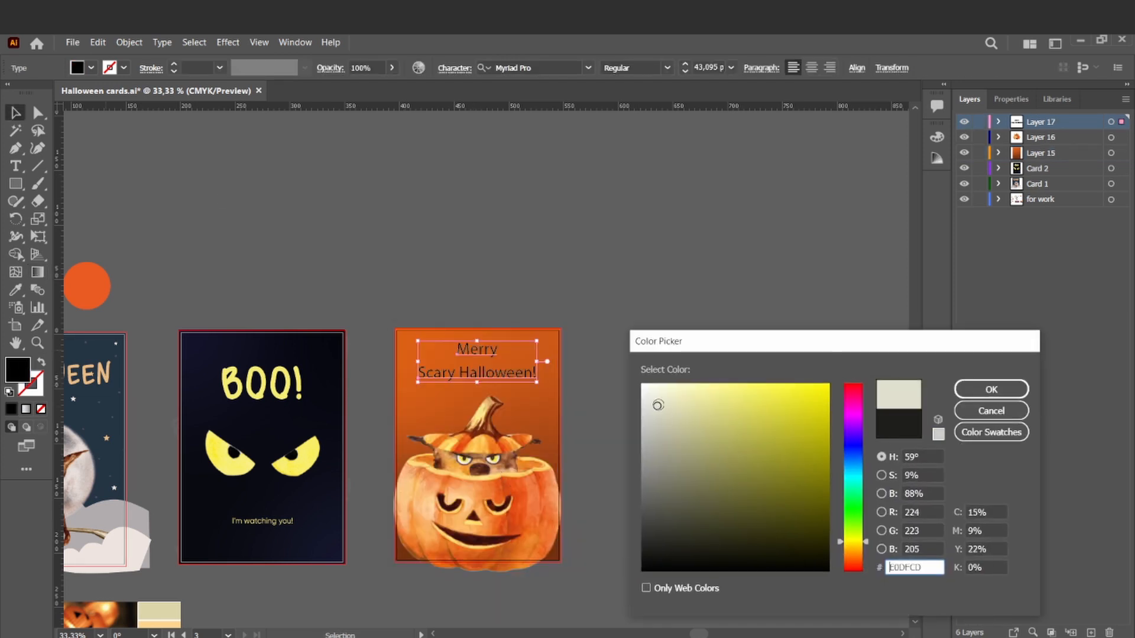
pyautogui.click(988, 392)
pyautogui.click(482, 383)
pyautogui.click(487, 350)
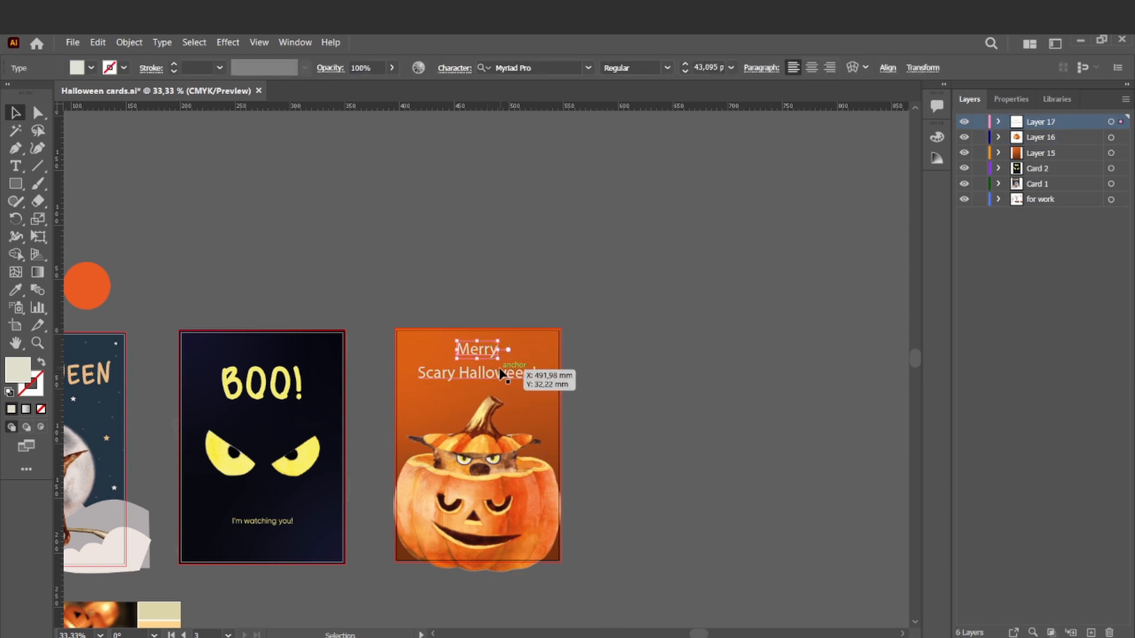
# Step: Apply the BOO! text's Klyakson font to both lines of the Merry Scary Halloween! text
pyautogui.click(262, 383)
pyautogui.click(532, 68)
pyautogui.click(487, 350)
pyautogui.keyDown('shift'); pyautogui.click(500, 373); pyautogui.keyUp('shift')
pyautogui.click(532, 68)
pyautogui.hotkey('ctrl', 'v')
pyautogui.click(566, 260)
pyautogui.click(497, 376)
pyautogui.keyDown('shift'); pyautogui.click(492, 352); pyautogui.keyUp('shift')
pyautogui.click(539, 68)
pyautogui.hotkey('ctrl', 'v')
pyautogui.click(511, 140)
# Step: Enlarge the Scary Halloween! line to about 54 pt and shift it left across the orange card
pyautogui.click(483, 278)
pyautogui.click(478, 376)
pyautogui.scroll(2, 475, 381)
pyautogui.moveTo(602, 387); pyautogui.dragTo(662, 396)
pyautogui.moveTo(579, 371); pyautogui.dragTo(547, 371)
# Step: Cut the word Halloween! out of the Scary line and paste it as a separate text object
pyautogui.doubleClick(445, 372)
pyautogui.moveTo(442, 373); pyautogui.dragTo(642, 372)
pyautogui.hotkey('ctrl', 'x')
pyautogui.press('BackSpace')
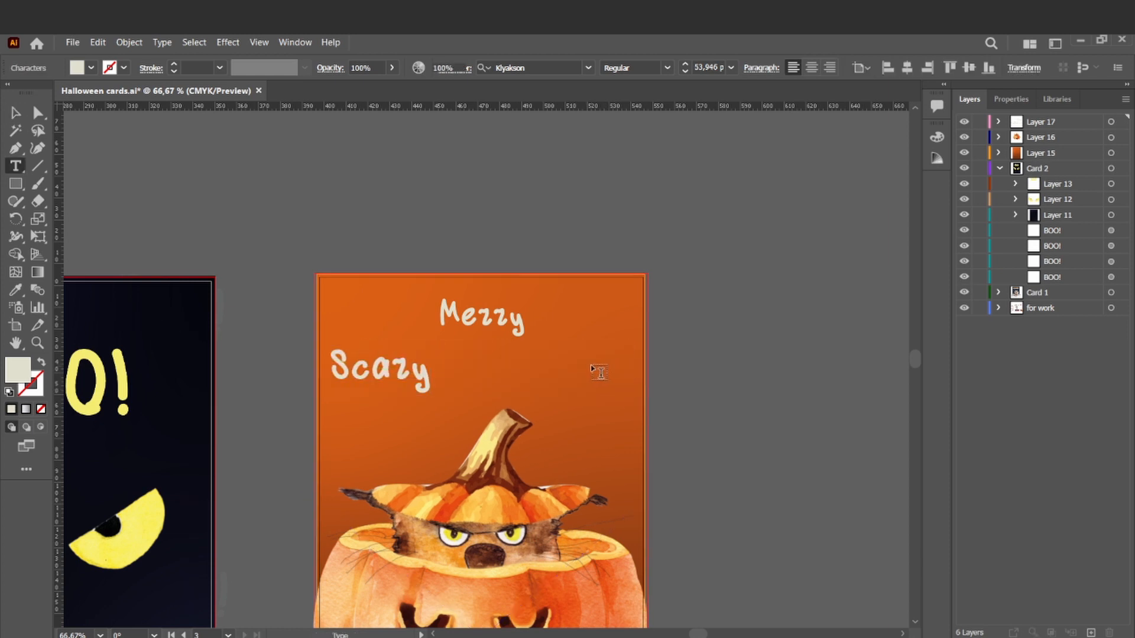
pyautogui.keyDown('ctrl'); pyautogui.click(592, 370); pyautogui.keyUp('ctrl')
pyautogui.hotkey('ctrl', 'v')
pyautogui.click(16, 113)
pyautogui.moveTo(514, 374)
pyautogui.mouseDown()
pyautogui.moveTo(577, 373)
pyautogui.moveTo(512, 373)
pyautogui.mouseUp()
# Step: Place Scary beside Merry on one line above Halloween! and shift both words left over it
pyautogui.moveTo(359, 372); pyautogui.dragTo(569, 320)
pyautogui.keyDown('shift'); pyautogui.click(504, 322); pyautogui.keyUp('shift')
pyautogui.moveTo(563, 324); pyautogui.dragTo(502, 326)
pyautogui.click(431, 325)
# Step: Set the font size of Merry, Scary and Halloween! to 43 pt
pyautogui.click(408, 323)
pyautogui.keyDown('shift'); pyautogui.click(517, 324); pyautogui.keyUp('shift')
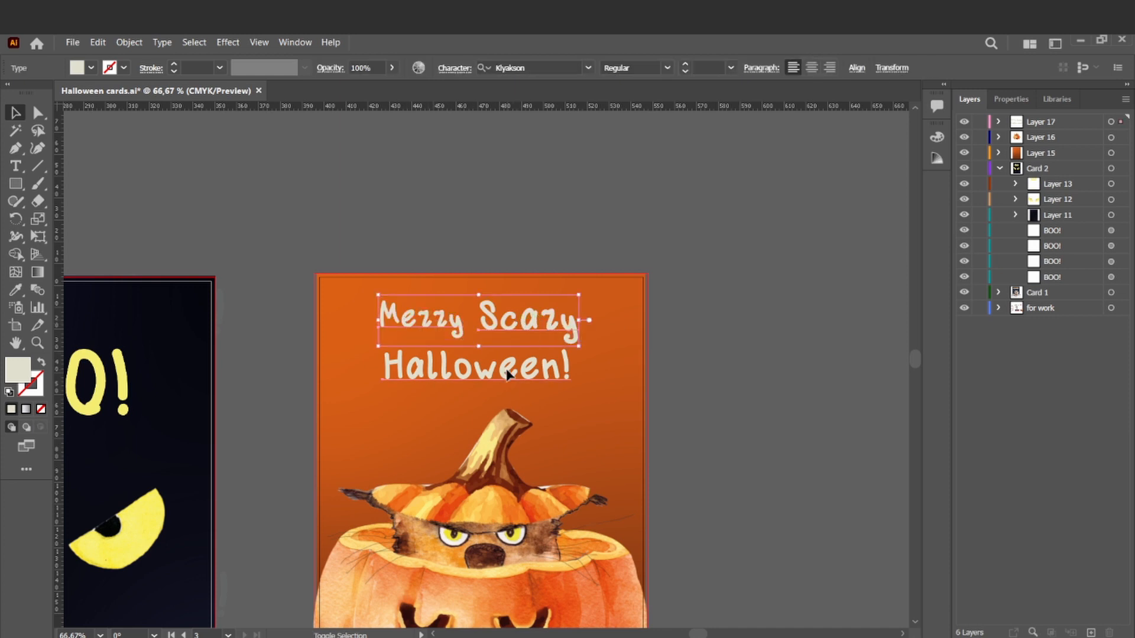
pyautogui.keyDown('shift'); pyautogui.click(507, 371); pyautogui.keyUp('shift')
pyautogui.click(705, 68)
pyautogui.write('43')
pyautogui.press('Return')
pyautogui.click(656, 184)
# Step: Nudge the words Merry and Scary slightly right together above Halloween!
pyautogui.click(415, 320)
pyautogui.keyDown('shift'); pyautogui.click(514, 326); pyautogui.keyUp('shift')
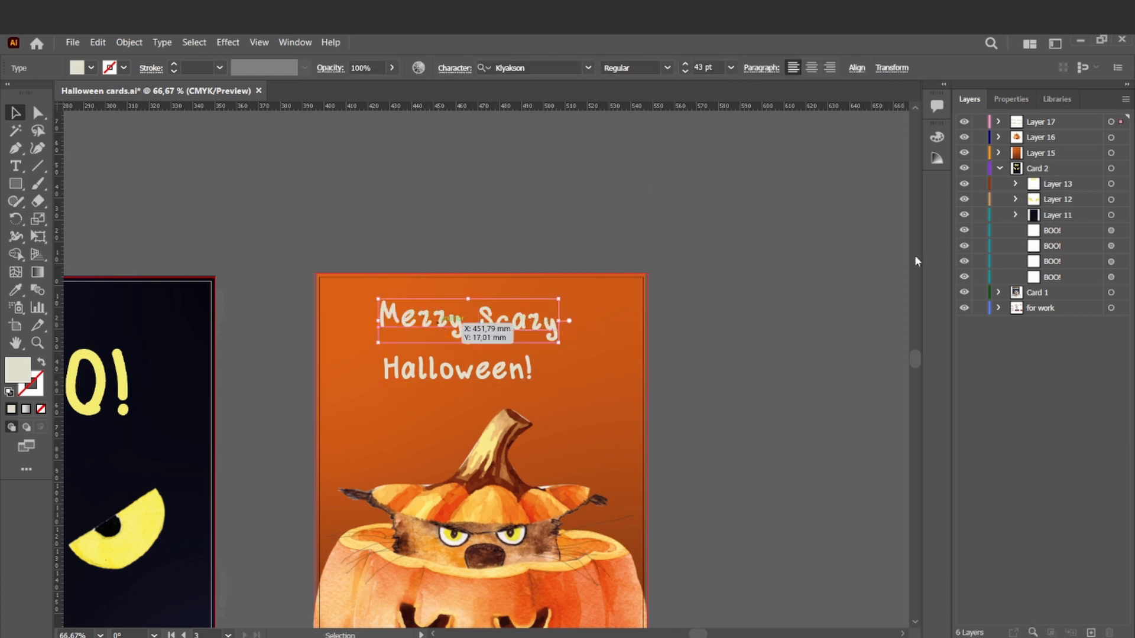
pyautogui.click(1010, 99)
pyautogui.moveTo(508, 323); pyautogui.dragTo(518, 323)
pyautogui.click(741, 284)
# Step: Draw a straight strikethrough line across Merry and give it a 2 pt dark red-brown stroke
pyautogui.press('p')
pyautogui.click(375, 315)
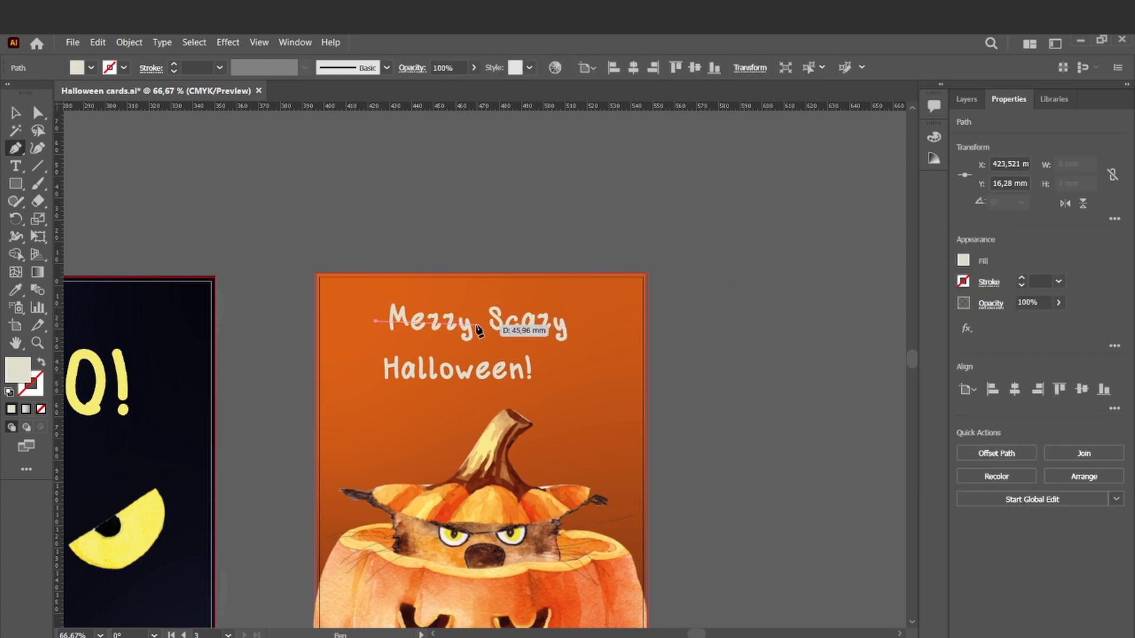
pyautogui.click(481, 327)
pyautogui.press('a')
pyautogui.click(376, 315)
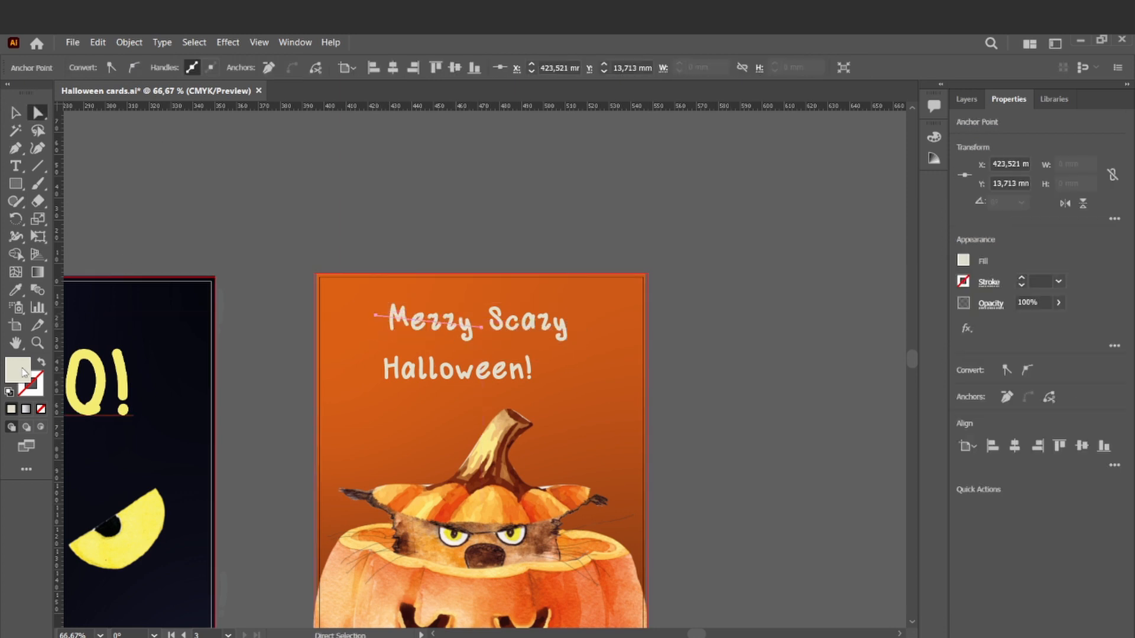
pyautogui.doubleClick(24, 372)
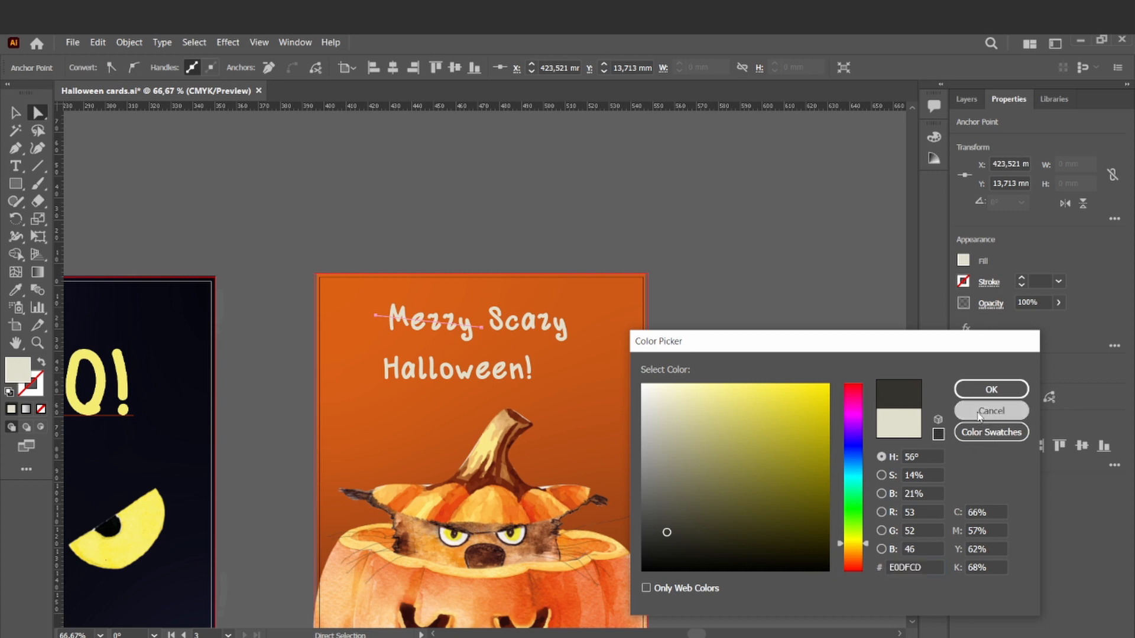
pyautogui.click(978, 412)
pyautogui.press('i')
pyautogui.press('v')
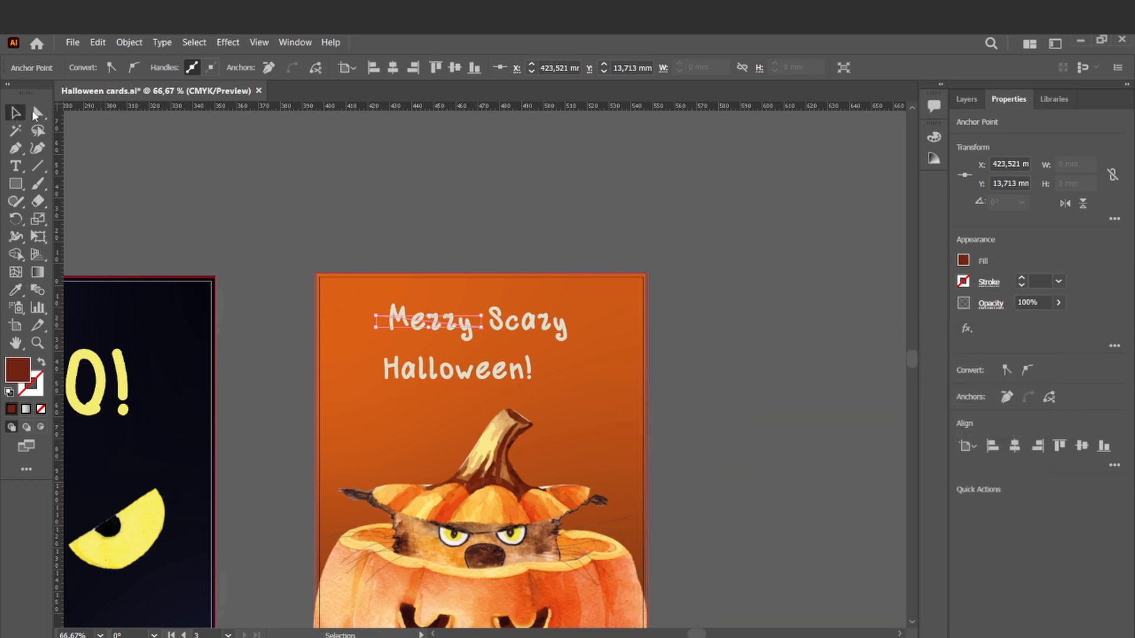
pyautogui.click(476, 322)
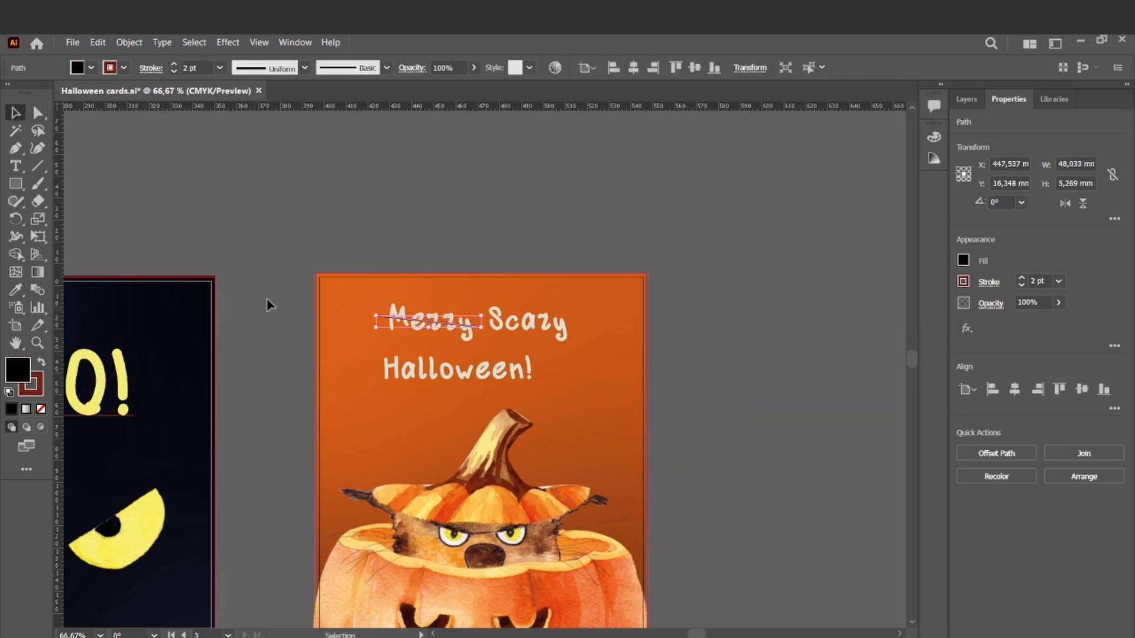
# Step: Delete the straight line through Merry and draw a gently curved strikethrough across the word with the Pen tool
pyautogui.click(253, 256)
pyautogui.click(377, 316)
pyautogui.hotkey('ctrl', '+')
pyautogui.hotkey('ctrl', '+')
pyautogui.hotkey('ctrl', '+')
pyautogui.press('Delete')
pyautogui.press('p')
pyautogui.click(339, 347)
pyautogui.moveTo(488, 365); pyautogui.dragTo(574, 381)
pyautogui.click(619, 381)
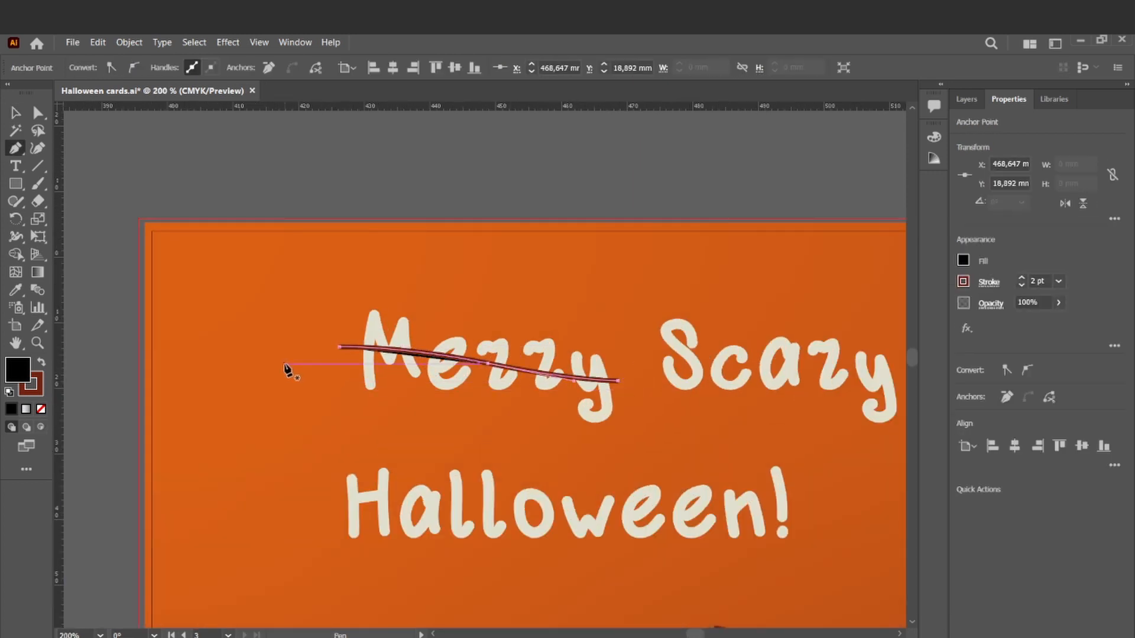
# Step: Remove the fill from the curved strikethrough line and nudge the line slightly right
pyautogui.doubleClick(21, 370)
pyautogui.click(991, 410)
pyautogui.click(42, 362)
pyautogui.click(16, 112)
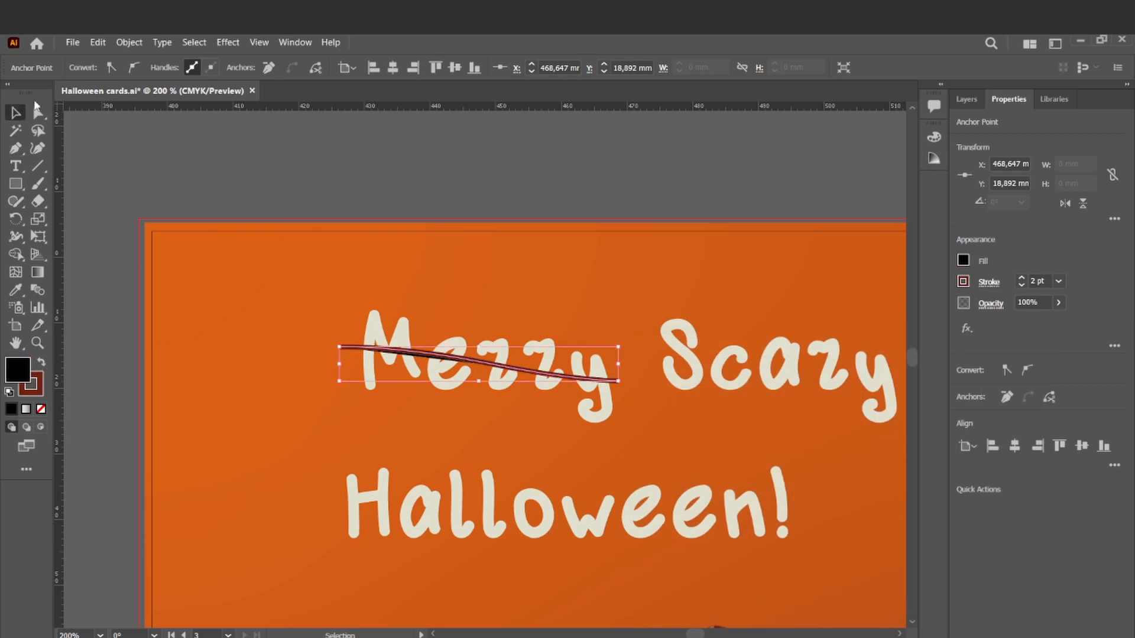
pyautogui.click(92, 68)
pyautogui.click(9, 95)
pyautogui.click(389, 158)
pyautogui.moveTo(426, 353); pyautogui.dragTo(430, 352)
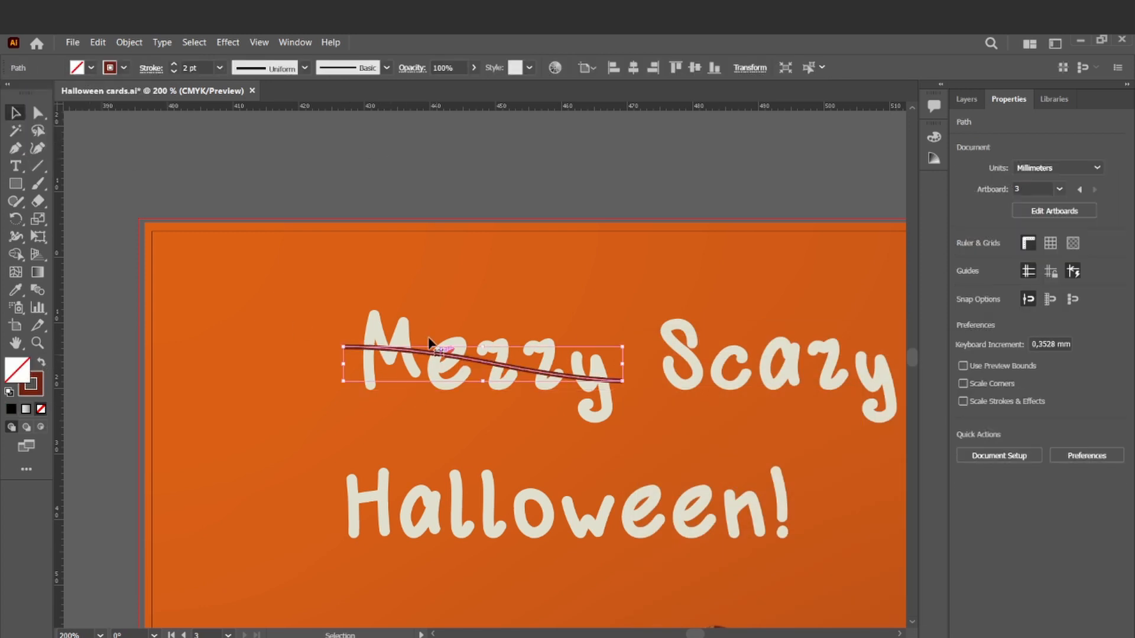
# Step: Adjust the stroke options of the curved strikethrough line across Merry
pyautogui.click(389, 223)
pyautogui.click(409, 351)
pyautogui.click(149, 68)
pyautogui.click(130, 227)
pyautogui.click(130, 227)
pyautogui.click(74, 106)
pyautogui.click(282, 178)
# Step: Enlarge Halloween! to about 67 pt and centre it horizontally on the orange card
pyautogui.hotkey('ctrl', '+')
pyautogui.hotkey('ctrl', '+')
pyautogui.hotkey('ctrl', '-')
pyautogui.hotkey('ctrl', '-')
pyautogui.hotkey('ctrl', '-')
pyautogui.hotkey('ctrl', '-')
pyautogui.hotkey('ctrl', '-')
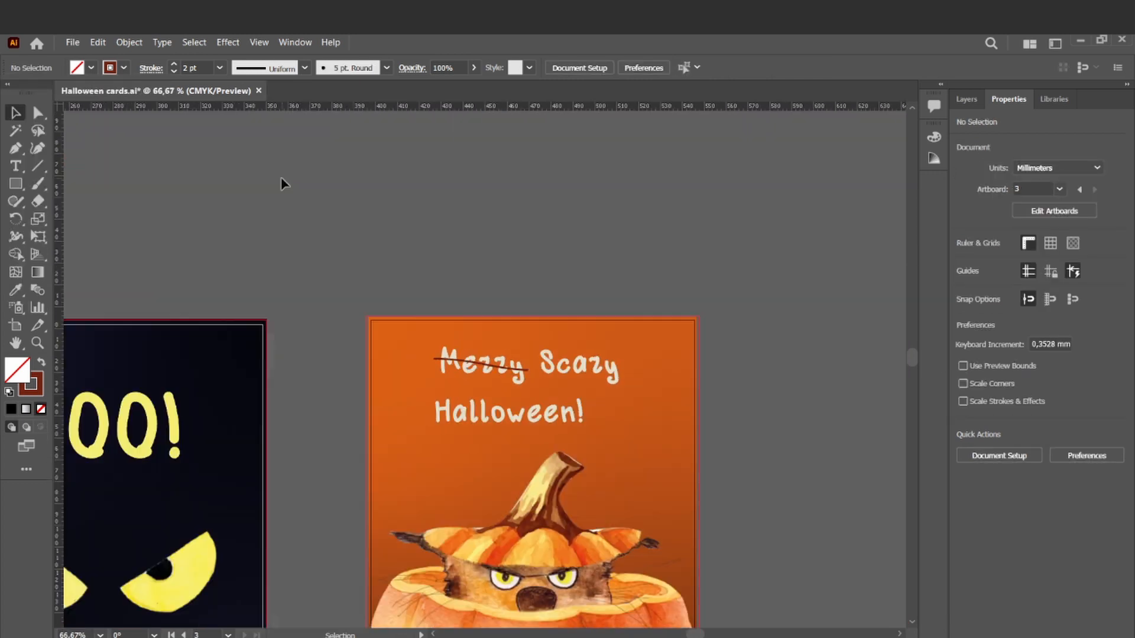
pyautogui.hscroll(2, 281, 178)
pyautogui.click(431, 416)
pyautogui.moveTo(472, 436); pyautogui.dragTo(556, 458)
pyautogui.moveTo(477, 416); pyautogui.dragTo(459, 402)
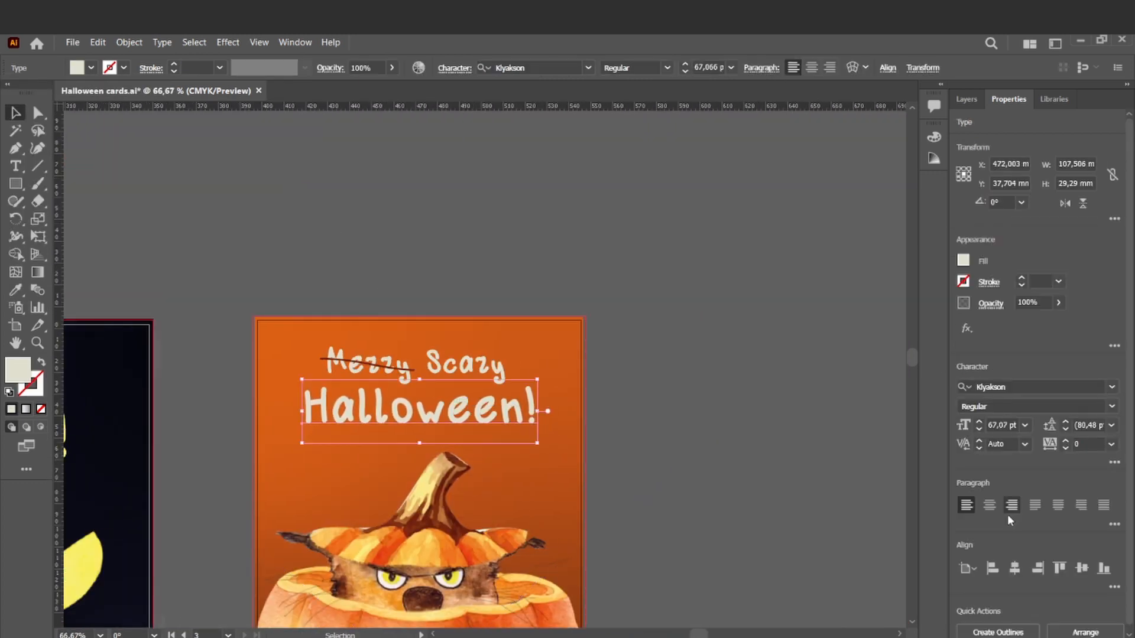
pyautogui.click(1015, 568)
# Step: Enlarge Halloween! further to about 82 pt so it spans most of the card's width
pyautogui.click(480, 261)
pyautogui.scroll(-9, 480, 260)
pyautogui.scroll(-4, 732, 299)
pyautogui.scroll(1, 488, 305)
pyautogui.click(505, 243)
pyautogui.moveTo(535, 273); pyautogui.dragTo(509, 274)
# Step: Move the pumpkin character up and place its layer above the text layer so the stem overlaps Halloween!
pyautogui.moveTo(474, 462); pyautogui.dragTo(474, 445)
pyautogui.moveTo(431, 270); pyautogui.dragTo(430, 260)
pyautogui.click(472, 402)
pyautogui.click(967, 98)
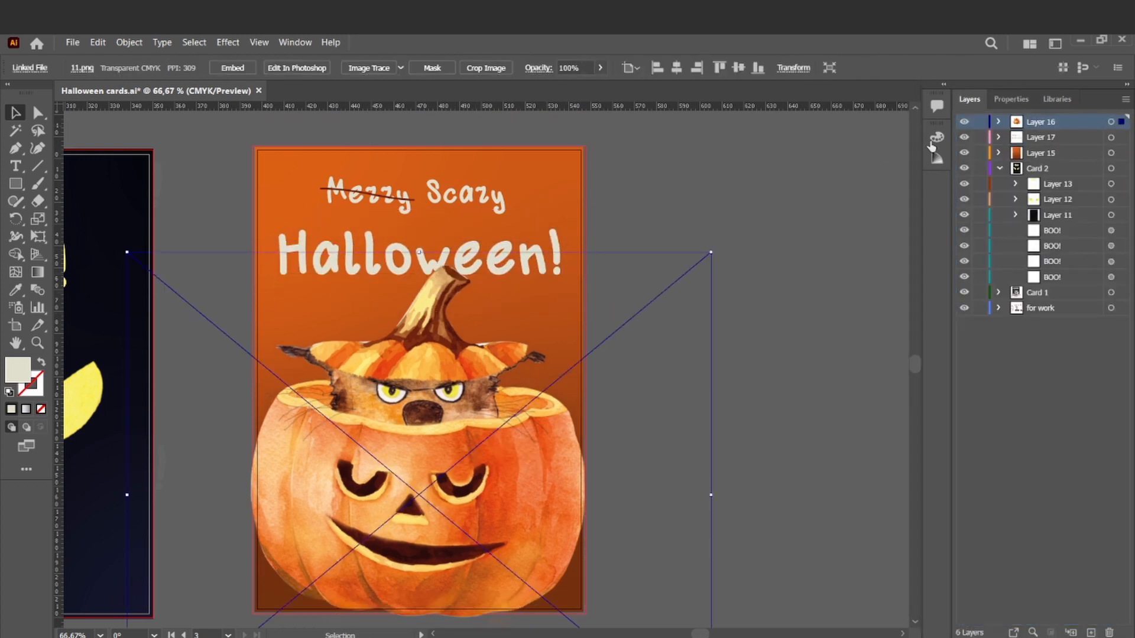
# Step: Shift Merry Scary with its strikethrough slightly right and fine-tune the position of Halloween! beneath it
pyautogui.click(557, 244)
pyautogui.click(1012, 100)
pyautogui.click(380, 196)
pyautogui.moveTo(323, 190); pyautogui.dragTo(379, 190)
pyautogui.hotkey('ctrl', '+')
pyautogui.keyDown('shift'); pyautogui.click(412, 357); pyautogui.keyUp('shift')
pyautogui.keyDown('shift'); pyautogui.click(619, 365); pyautogui.keyUp('shift')
pyautogui.moveTo(619, 365); pyautogui.dragTo(630, 375)
pyautogui.click(736, 335)
pyautogui.moveTo(804, 292); pyautogui.dragTo(806, 290)
pyautogui.moveTo(311, 290); pyautogui.dragTo(307, 290)
# Step: Nudge the pumpkin character slightly down toward the card's lower edge
pyautogui.scroll(-3, 436, 314)
pyautogui.scroll(-8, 435, 319)
pyautogui.press('a')
pyautogui.moveTo(565, 549); pyautogui.dragTo(565, 552)
pyautogui.hotkey('ctrl', '-')
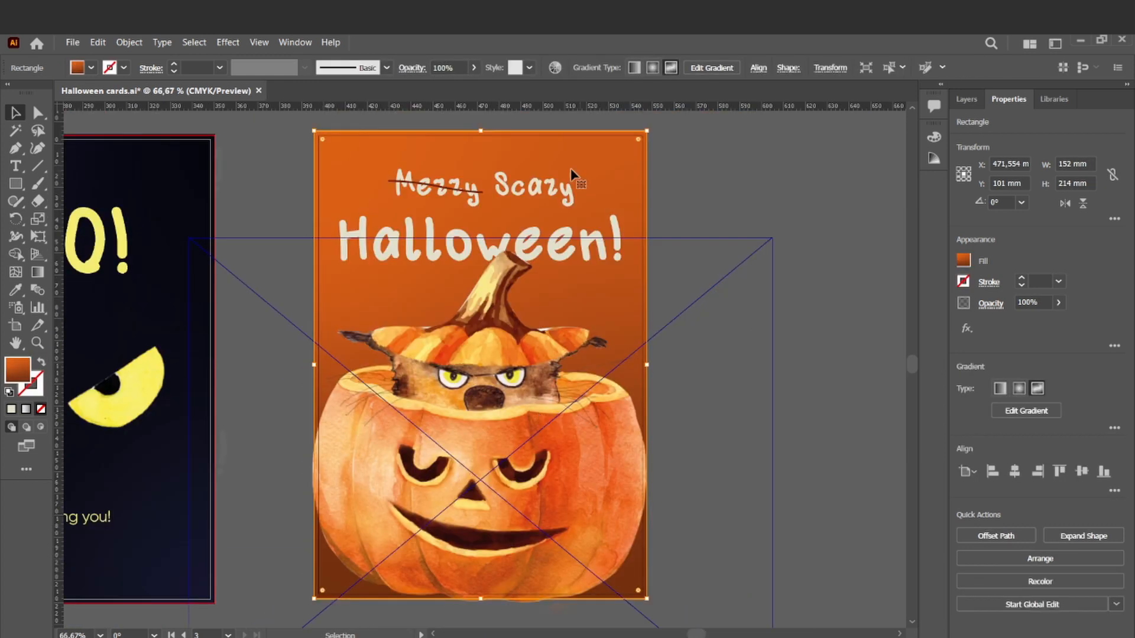
# Step: Centre Halloween! horizontally on the card beneath the struck-through Merry Scary line
pyautogui.hscroll(-1, 575, 177)
pyautogui.click(436, 183)
pyautogui.keyDown('shift'); pyautogui.click(575, 187); pyautogui.keyUp('shift')
pyautogui.keyDown('shift'); pyautogui.click(448, 188); pyautogui.keyUp('shift')
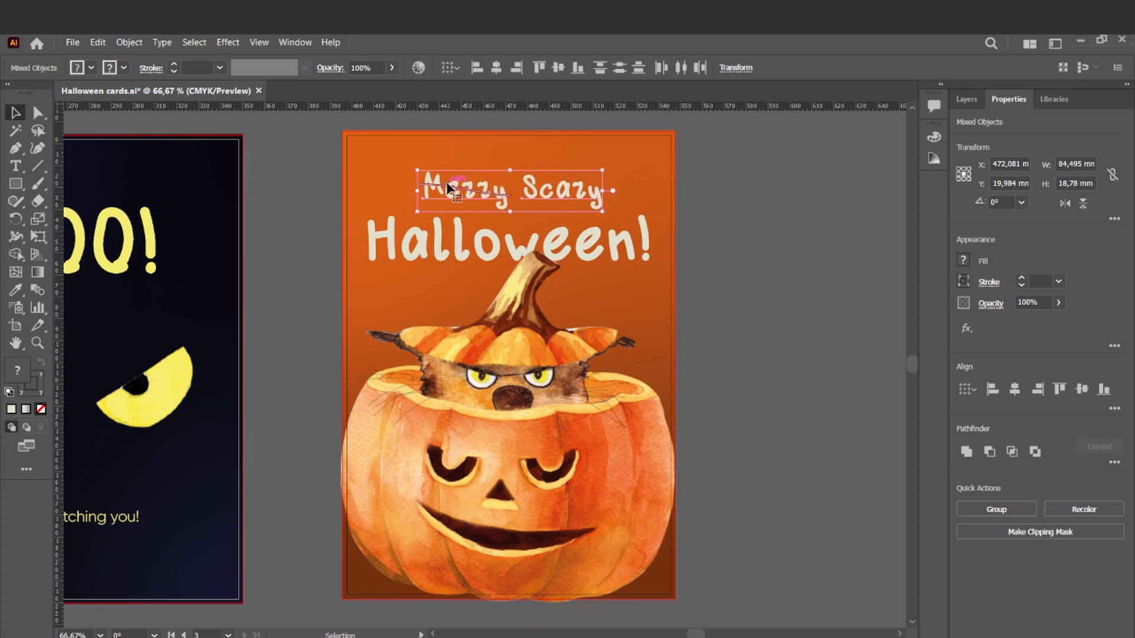
pyautogui.click(728, 202)
pyautogui.click(644, 239)
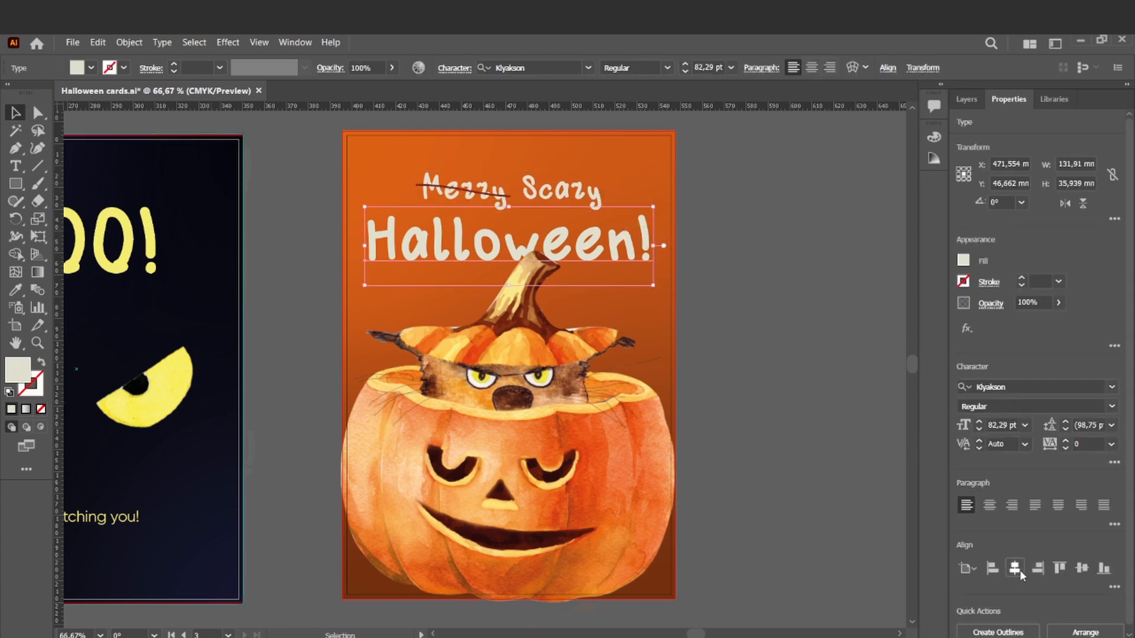
pyautogui.click(744, 204)
# Step: Add a fourth artboard of the same size beside the orange pumpkin card
pyautogui.hotkey('ctrl', '-')
pyautogui.hotkey('ctrl', '-')
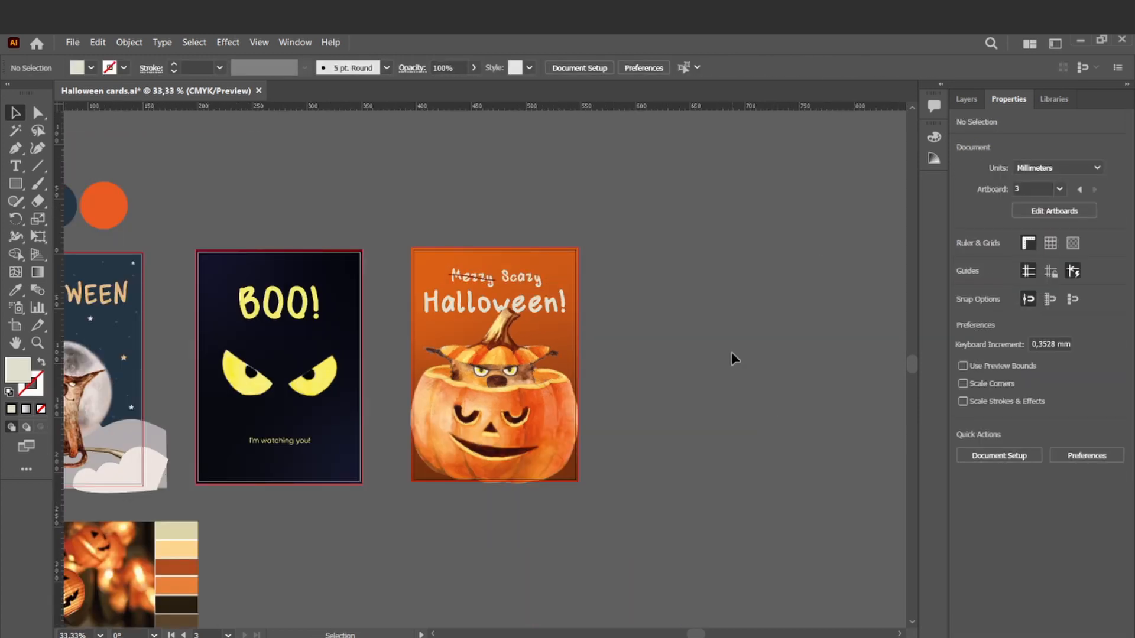
pyautogui.hscroll(-10, 732, 352)
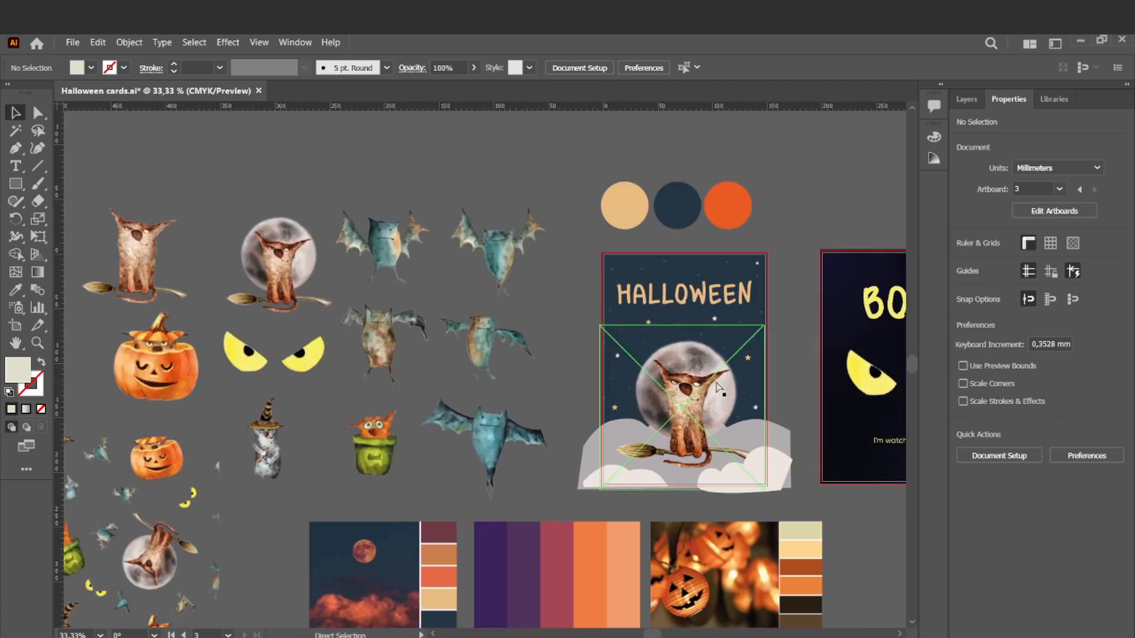
pyautogui.hscroll(11, 716, 387)
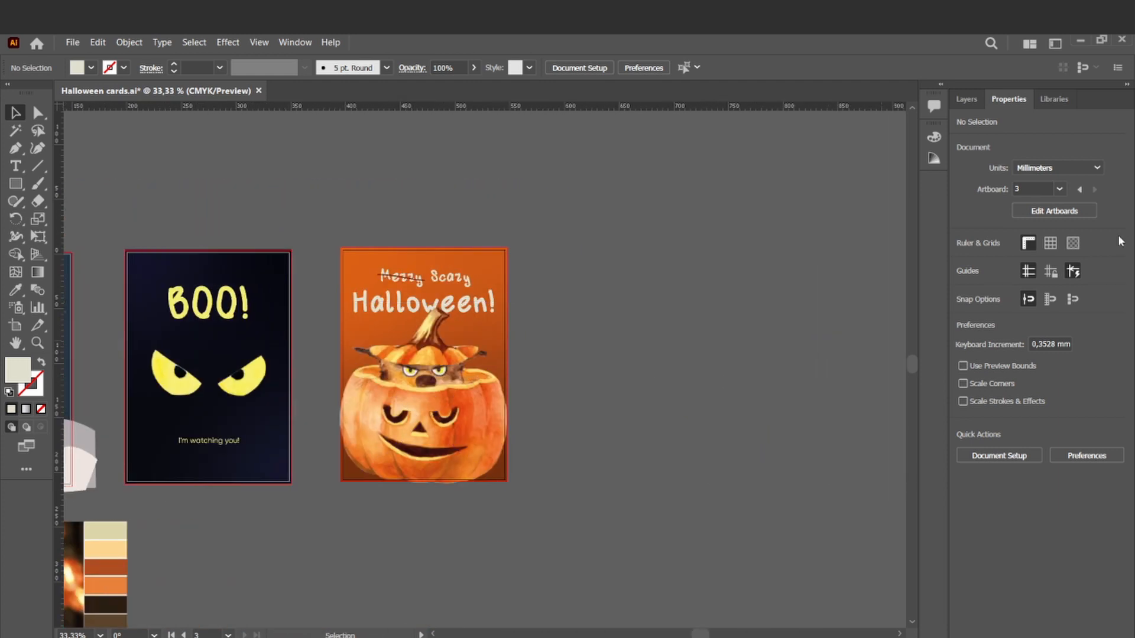
pyautogui.hotkey('shift', 'o')
pyautogui.click(1085, 253)
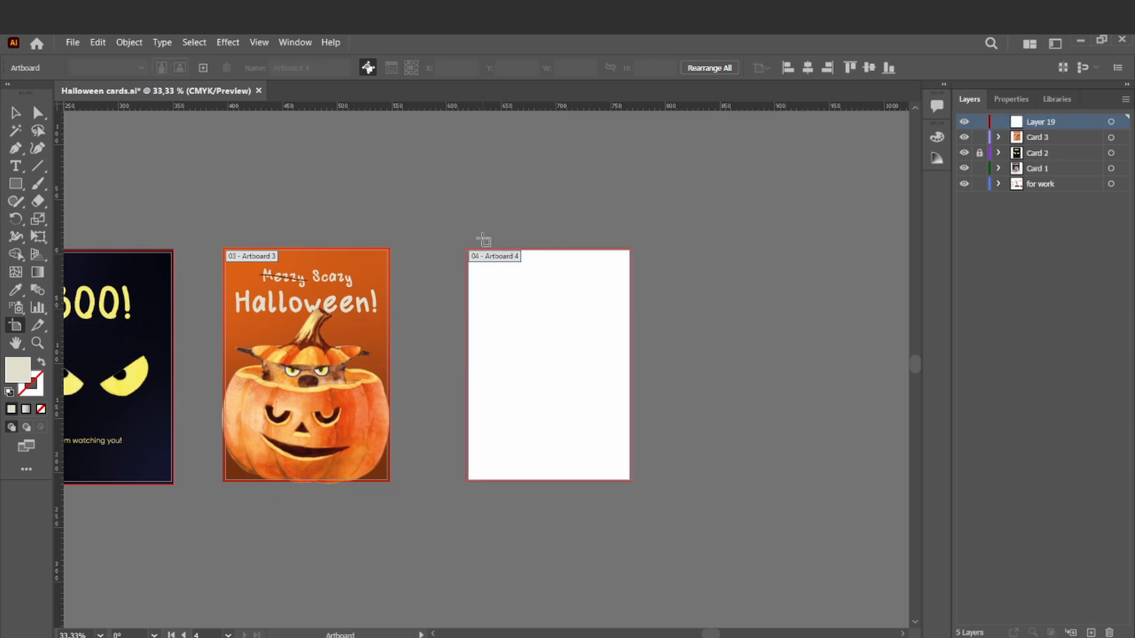
# Step: Draw a pale cream background rectangle covering the fourth artboard out to its bleed edges
pyautogui.press('m')
pyautogui.moveTo(467, 249); pyautogui.dragTo(632, 482)
pyautogui.press('v')
pyautogui.moveTo(582, 338); pyautogui.dragTo(583, 338)
pyautogui.click(664, 336)
# Step: Copy the cat on a broom from the for work artwork onto a new layer and place it mid-card on the cream card
pyautogui.hotkey('ctrl', '-')
pyautogui.hotkey('ctrl', '-')
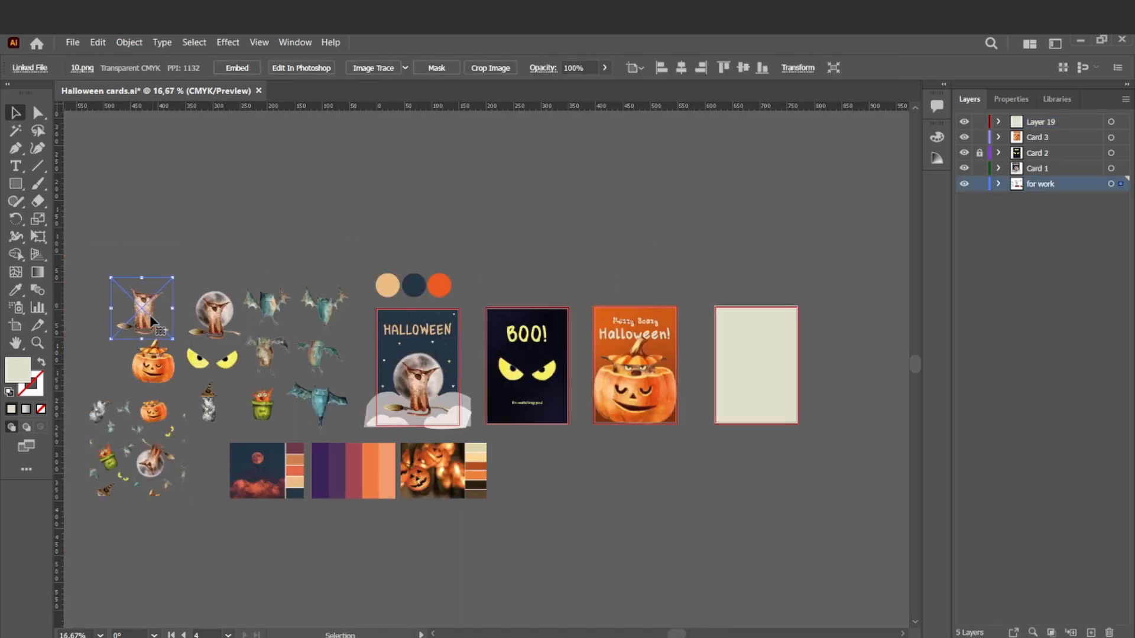
pyautogui.click(1091, 632)
pyautogui.click(1040, 122)
pyautogui.hotkey('ctrl', 'v')
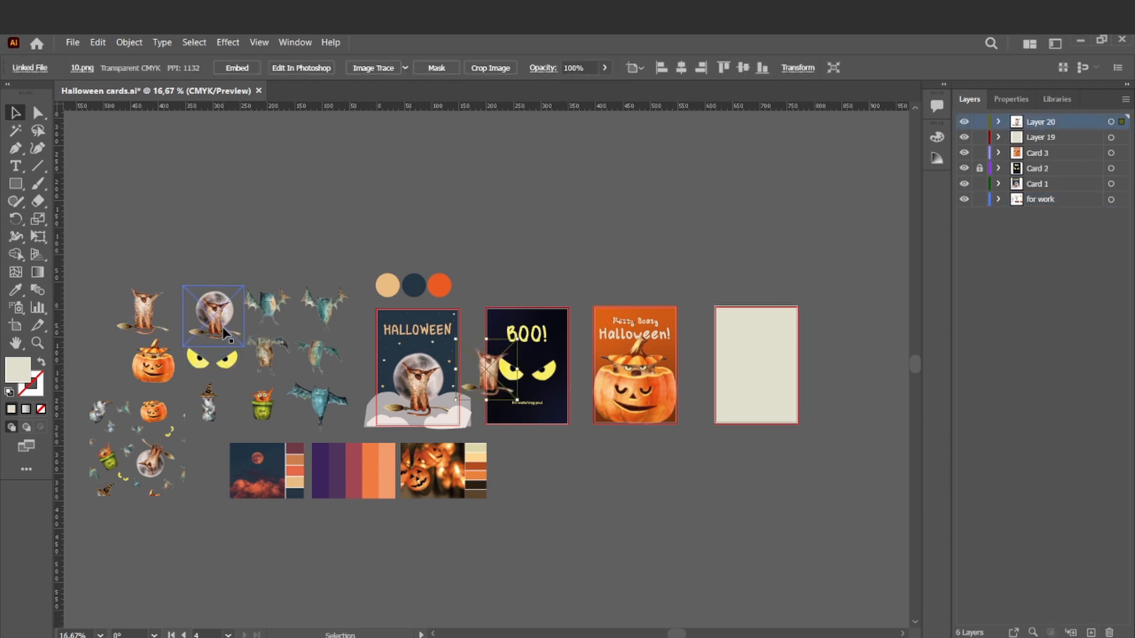
pyautogui.moveTo(492, 376); pyautogui.dragTo(760, 367)
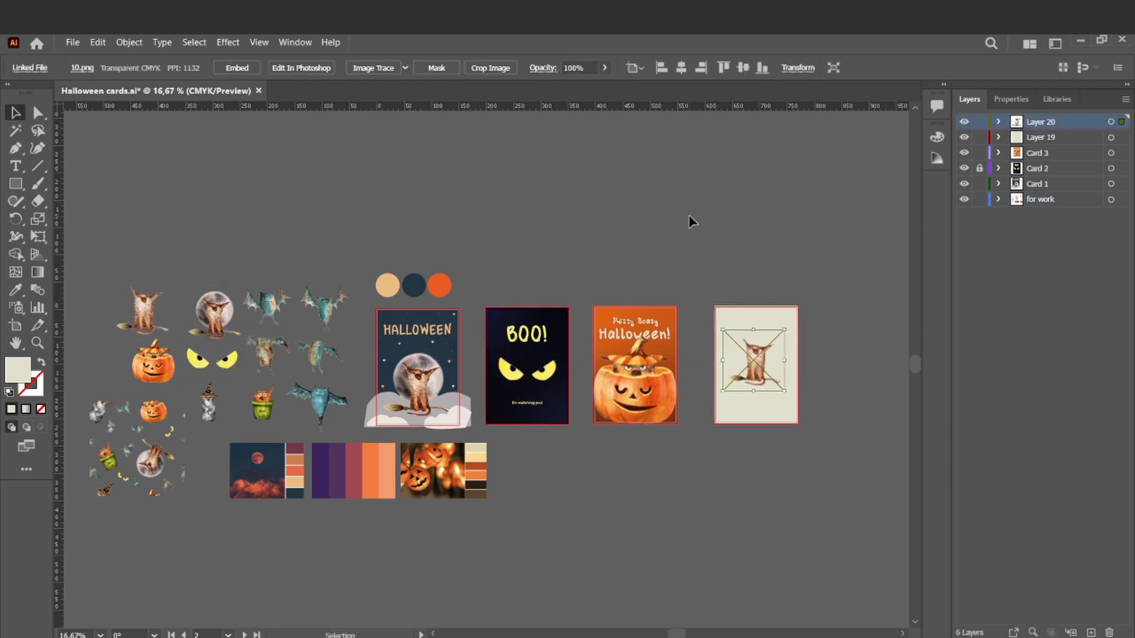
pyautogui.click(689, 215)
# Step: Hide the HALLOWEEN card's overhanging clouds: Layer 8, Layer 5 and the cloud path inside Layer 3 of Card 1
pyautogui.hscroll(2, 689, 215)
pyautogui.click(410, 397)
pyautogui.click(964, 246)
pyautogui.click(964, 261)
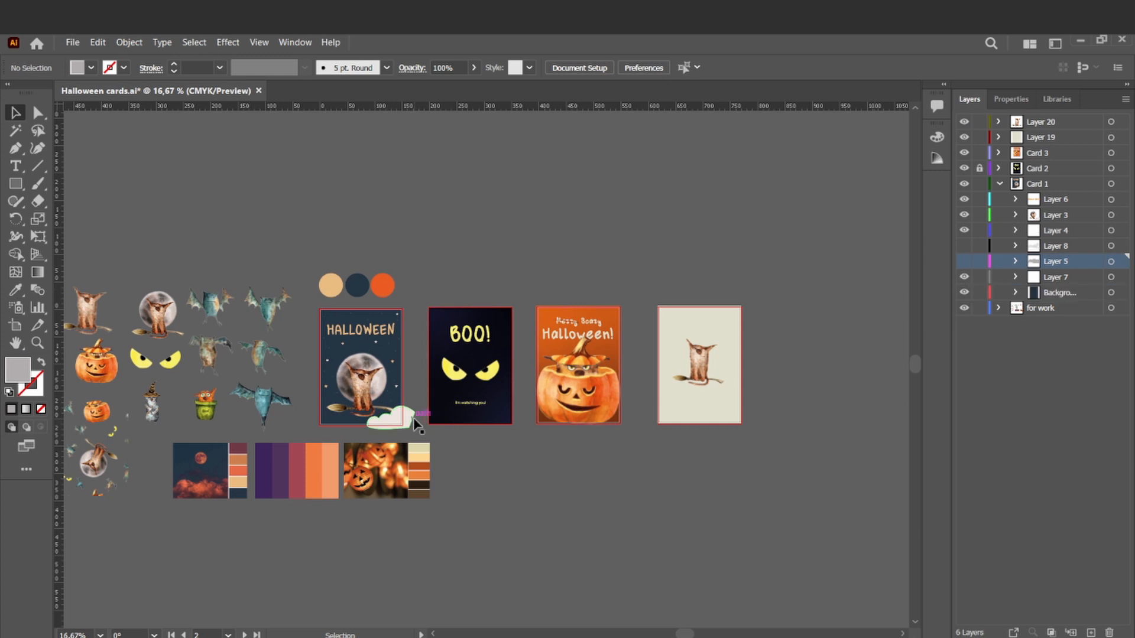
pyautogui.click(414, 418)
pyautogui.click(964, 215)
pyautogui.click(964, 215)
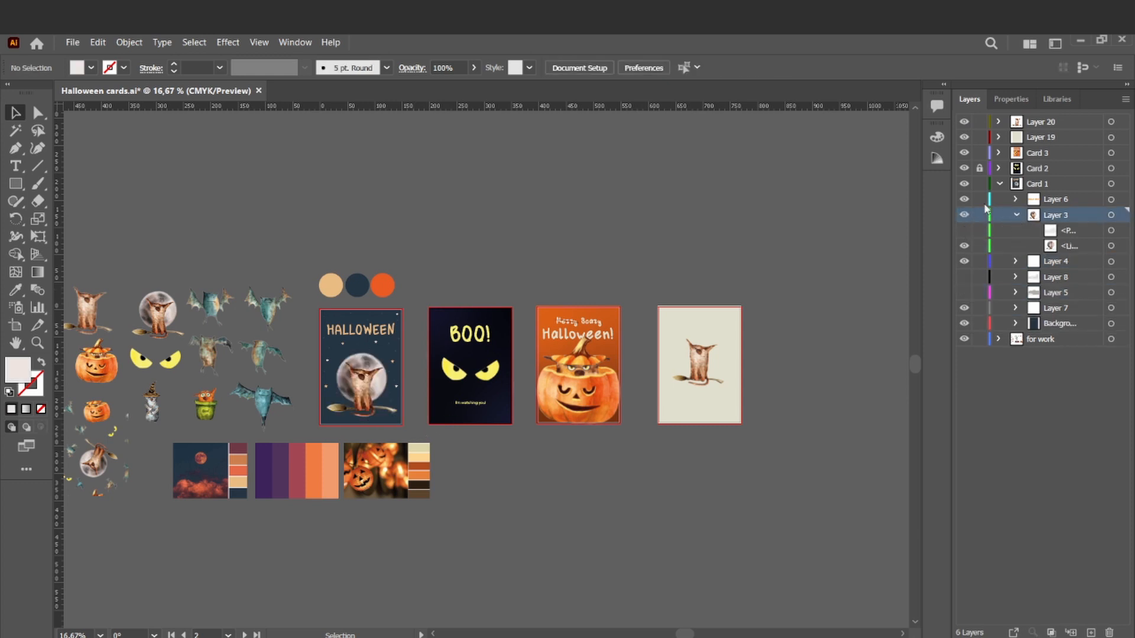
pyautogui.click(999, 183)
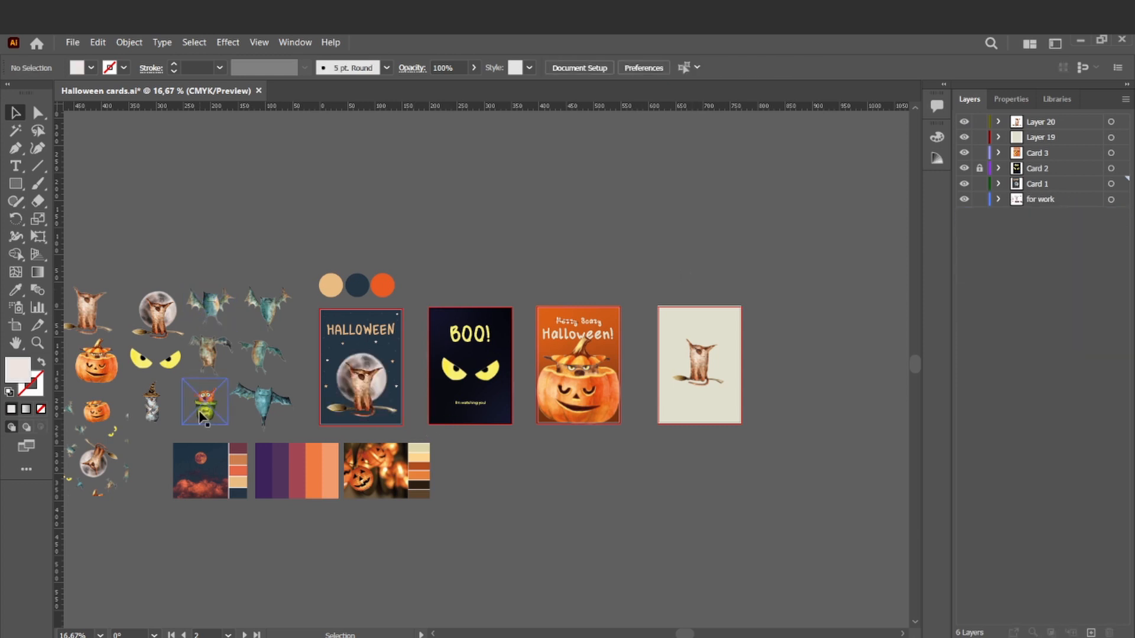
# Step: Copy the grey witch-hat character into Layer 20 and place it beside the cat on the cream card
pyautogui.click(162, 412)
pyautogui.hotkey('ctrl', 'c')
pyautogui.click(1042, 122)
pyautogui.hotkey('ctrl', 'v')
pyautogui.moveTo(490, 372); pyautogui.dragTo(730, 365)
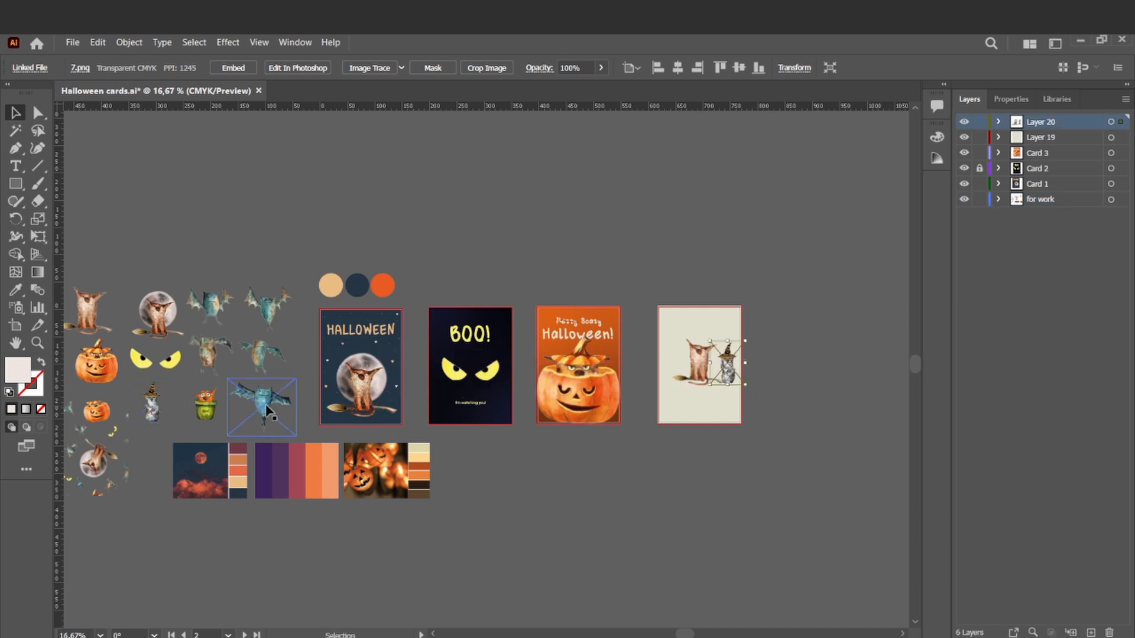
# Step: Copy the orange character in the green pot from the for work artwork into Layer 20 and place it beside the cat
pyautogui.click(207, 412)
pyautogui.hotkey('ctrl', 'c')
pyautogui.click(737, 487)
pyautogui.hotkey('ctrl', 'v')
pyautogui.moveTo(494, 377); pyautogui.dragTo(689, 401)
pyautogui.hotkey('ctrl', 'x')
pyautogui.click(1035, 127)
pyautogui.hotkey('ctrl', 'v')
pyautogui.scroll(1, 497, 379)
pyautogui.moveTo(483, 376); pyautogui.dragTo(769, 370)
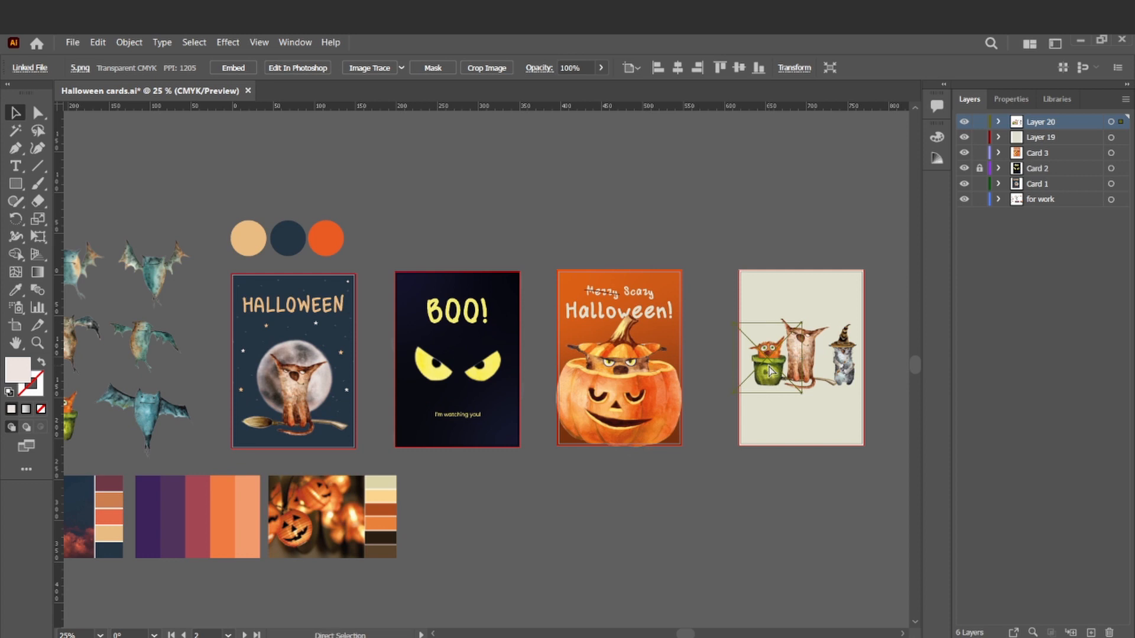
# Step: Separate the three characters on the cream card, scaling and positioning each one individually
pyautogui.hscroll(-5, 769, 372)
pyautogui.hscroll(10, 768, 372)
pyautogui.scroll(3, 756, 381)
pyautogui.hscroll(2, 743, 391)
pyautogui.moveTo(384, 372); pyautogui.dragTo(404, 482)
pyautogui.moveTo(507, 329); pyautogui.dragTo(446, 391)
pyautogui.moveTo(363, 507); pyautogui.dragTo(385, 458)
pyautogui.click(295, 385)
pyautogui.moveTo(387, 272); pyautogui.dragTo(358, 300)
pyautogui.moveTo(295, 408); pyautogui.dragTo(302, 360)
pyautogui.moveTo(521, 360); pyautogui.dragTo(513, 324)
pyautogui.moveTo(559, 227); pyautogui.dragTo(540, 244)
pyautogui.moveTo(497, 343); pyautogui.dragTo(506, 349)
pyautogui.moveTo(403, 460)
pyautogui.mouseDown()
pyautogui.moveTo(401, 353)
pyautogui.moveTo(396, 472)
pyautogui.mouseUp()
# Step: Stack the three characters in a column along the cream card's left side, adjusting their sizes and spacing
pyautogui.moveTo(299, 354); pyautogui.dragTo(303, 273)
pyautogui.moveTo(398, 480); pyautogui.dragTo(316, 414)
pyautogui.moveTo(493, 371); pyautogui.dragTo(306, 544)
pyautogui.moveTo(312, 268); pyautogui.dragTo(312, 229)
pyautogui.moveTo(311, 414); pyautogui.dragTo(305, 378)
pyautogui.moveTo(387, 447); pyautogui.dragTo(362, 422)
pyautogui.moveTo(303, 361); pyautogui.dragTo(330, 373)
pyautogui.moveTo(302, 231); pyautogui.dragTo(321, 235)
pyautogui.click(340, 452)
pyautogui.moveTo(370, 430); pyautogui.dragTo(365, 436)
pyautogui.moveTo(297, 526); pyautogui.dragTo(300, 520)
pyautogui.moveTo(315, 373); pyautogui.dragTo(318, 375)
# Step: Paste the text "Who are you for Halloween?" and place it in the upper part of the cream card
pyautogui.click(609, 318)
pyautogui.hotkey('ctrl', 'v')
pyautogui.moveTo(521, 373); pyautogui.dragTo(676, 261)
pyautogui.moveTo(589, 234); pyautogui.dragTo(573, 230)
# Step: Line up the green-pot character, cat and witch-hat character in one row and move the row to the card's lower half
pyautogui.moveTo(313, 530); pyautogui.dragTo(495, 373)
pyautogui.moveTo(312, 355); pyautogui.dragTo(386, 354)
pyautogui.moveTo(314, 242); pyautogui.dragTo(284, 379)
pyautogui.moveTo(392, 379); pyautogui.dragTo(398, 379)
pyautogui.moveTo(487, 373); pyautogui.dragTo(491, 373)
pyautogui.moveTo(393, 376); pyautogui.dragTo(397, 376)
pyautogui.moveTo(251, 380); pyautogui.dragTo(263, 376)
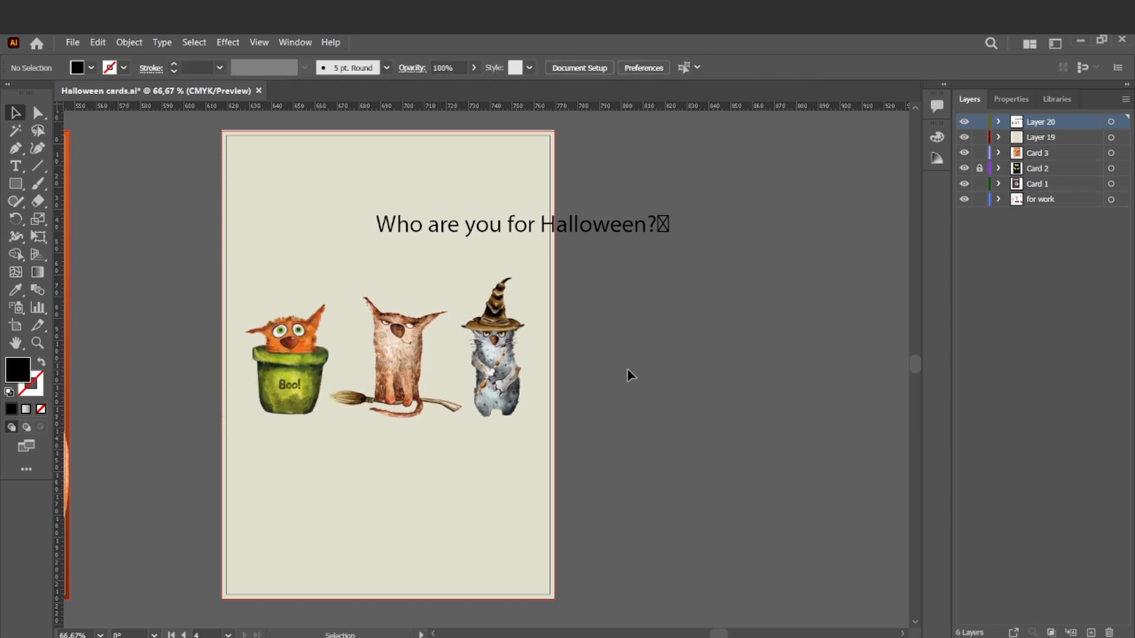
pyautogui.moveTo(614, 375); pyautogui.dragTo(337, 398)
pyautogui.moveTo(409, 389); pyautogui.dragTo(409, 498)
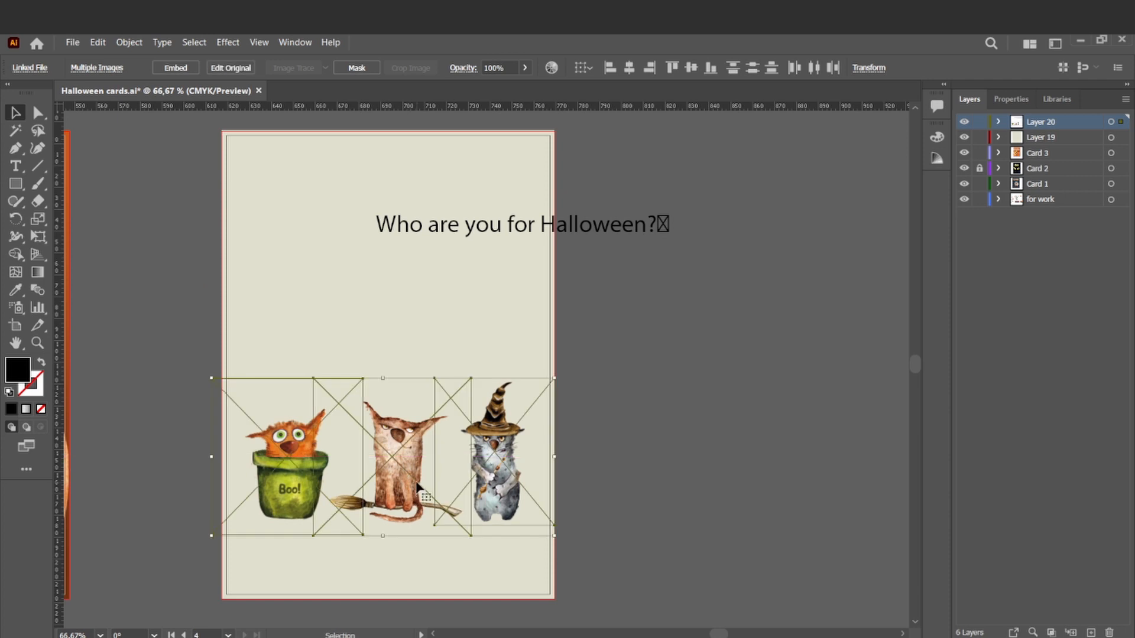
pyautogui.click(687, 398)
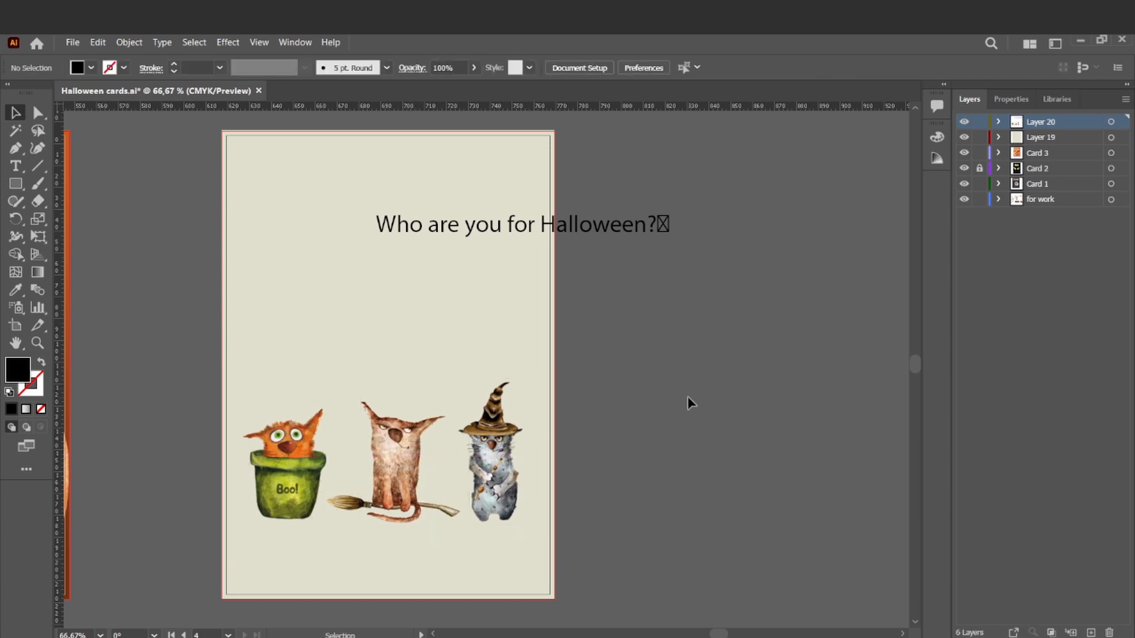
# Step: Move the headline fully onto the cream card and delete the stray character after the question mark
pyautogui.moveTo(632, 230); pyautogui.dragTo(505, 254)
pyautogui.doubleClick(531, 247)
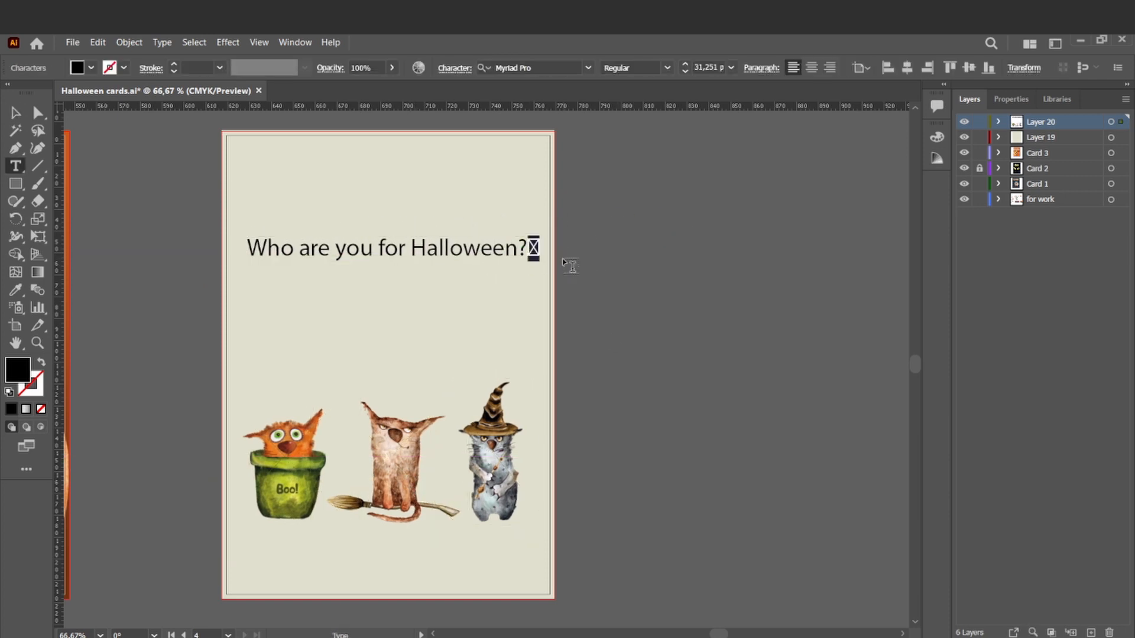
pyautogui.press('BackSpace')
pyautogui.click(16, 112)
pyautogui.click(582, 260)
# Step: Set the font of the "Who are you for Halloween?" headline to Kiyakson
pyautogui.hscroll(-3, 388, 264)
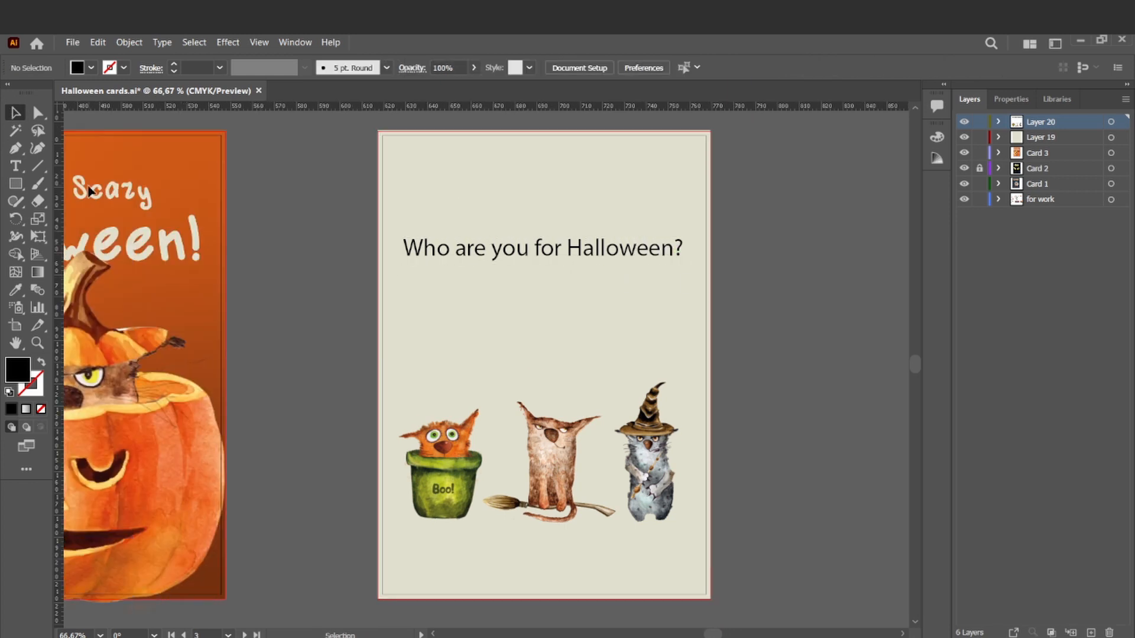
pyautogui.click(574, 260)
pyautogui.click(588, 68)
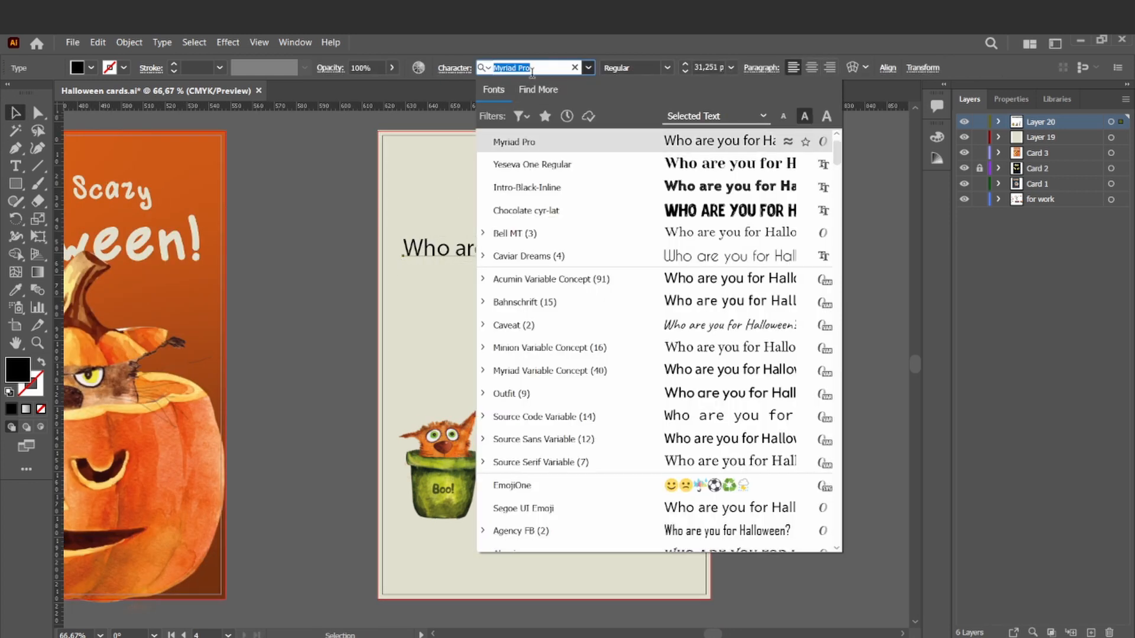
pyautogui.write('kl')
pyautogui.click(594, 145)
# Step: Break the headline before "Halloween?" and enlarge it to 54.63 pt across the upper part of the card
pyautogui.hscroll(6, 595, 149)
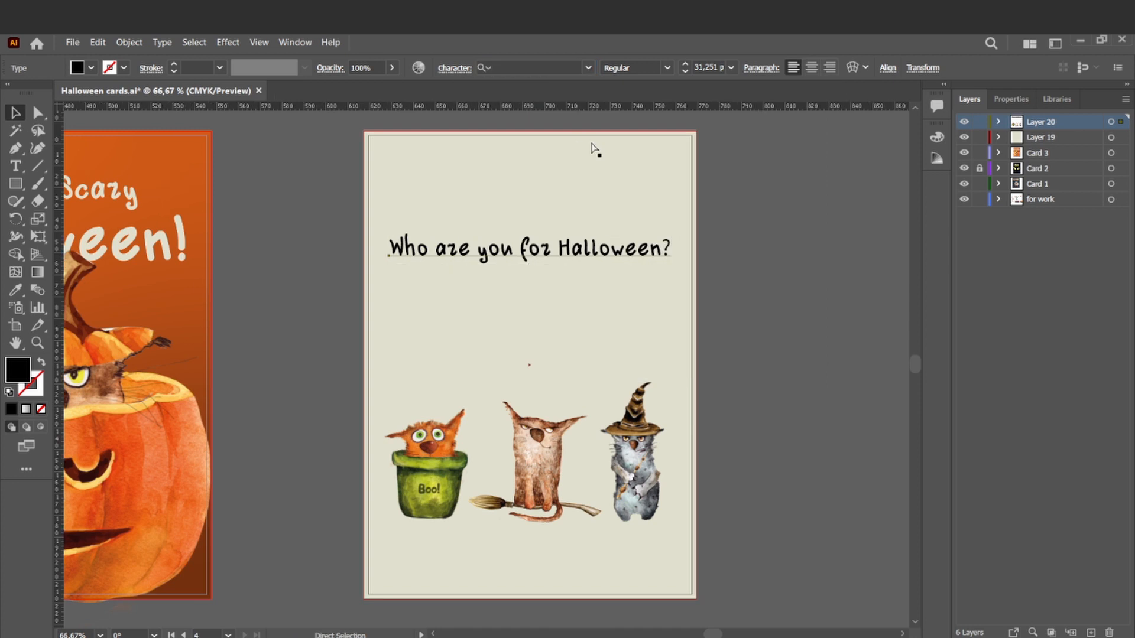
pyautogui.doubleClick(491, 249)
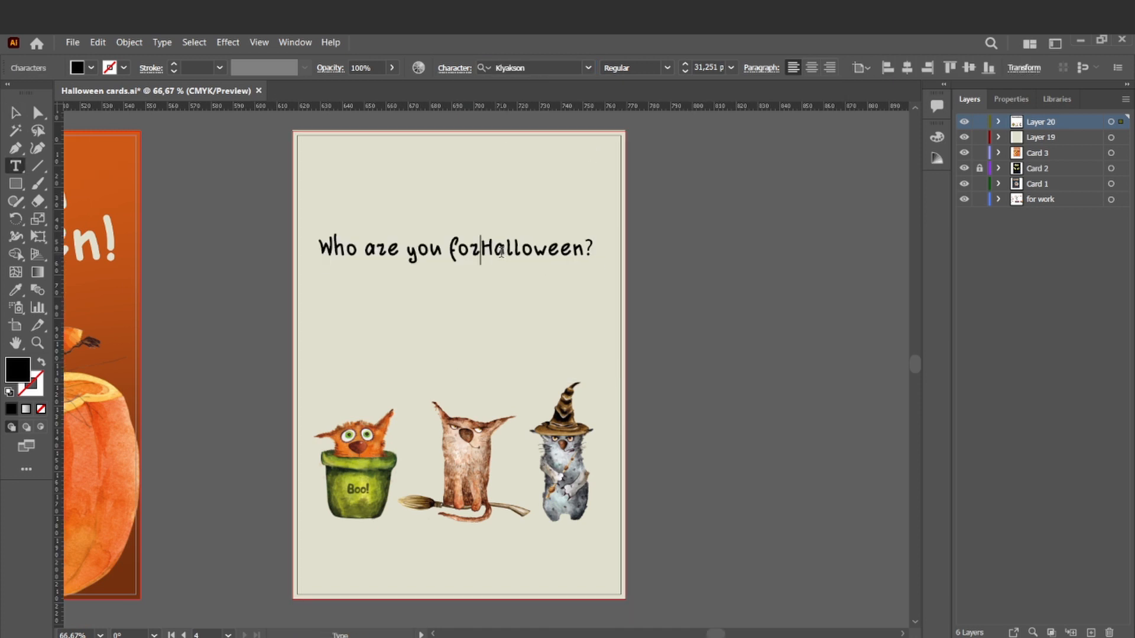
pyautogui.press('Return')
pyautogui.click(15, 113)
pyautogui.moveTo(482, 295); pyautogui.dragTo(499, 233)
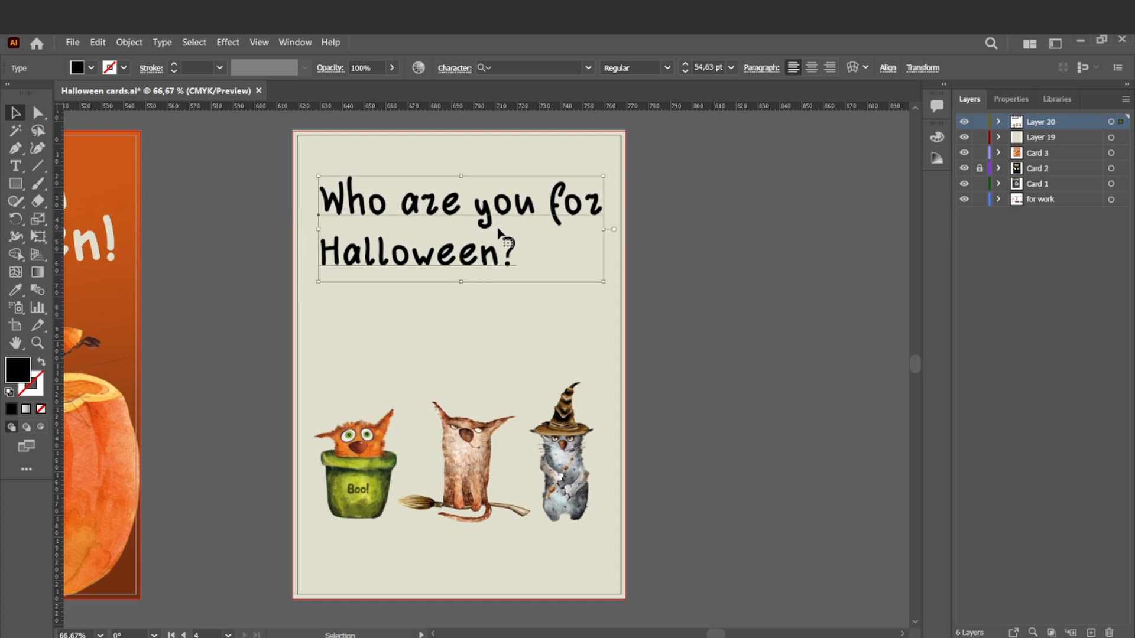
# Step: Recolor the headline dark brown by sampling colors from the characters with the Eyedropper
pyautogui.press('i')
pyautogui.click(360, 428)
pyautogui.click(555, 424)
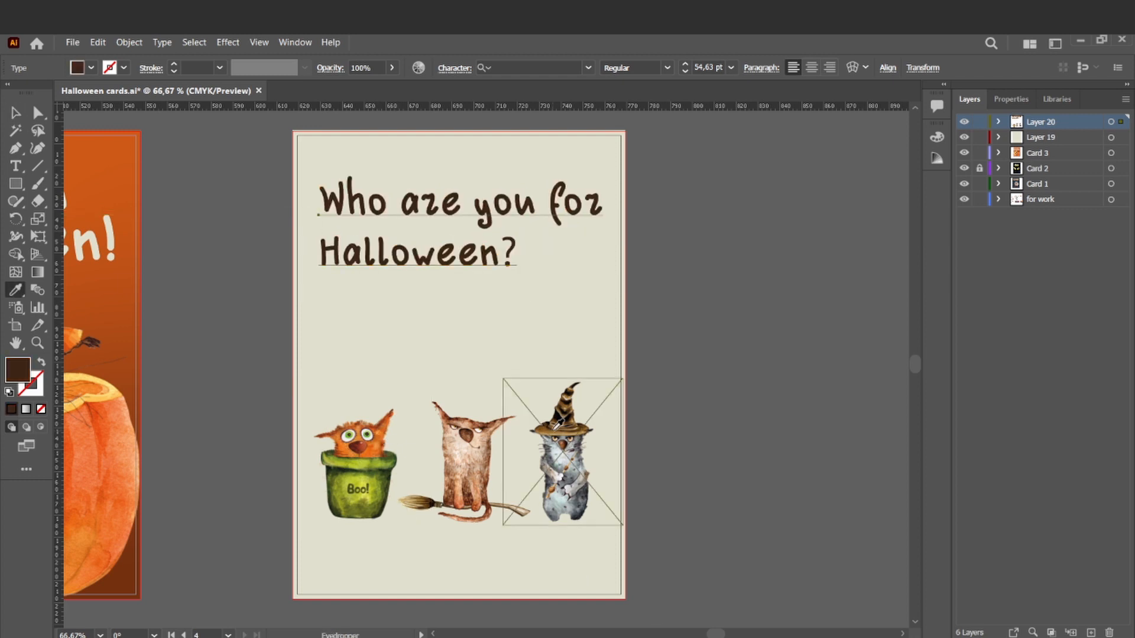
pyautogui.press('v')
pyautogui.click(668, 444)
# Step: Move all three characters together up to just below the headline
pyautogui.click(363, 480)
pyautogui.keyDown('shift'); pyautogui.click(467, 476); pyautogui.keyUp('shift')
pyautogui.keyDown('shift'); pyautogui.click(546, 482); pyautogui.keyUp('shift')
pyautogui.moveTo(546, 482); pyautogui.dragTo(547, 398)
pyautogui.click(547, 399)
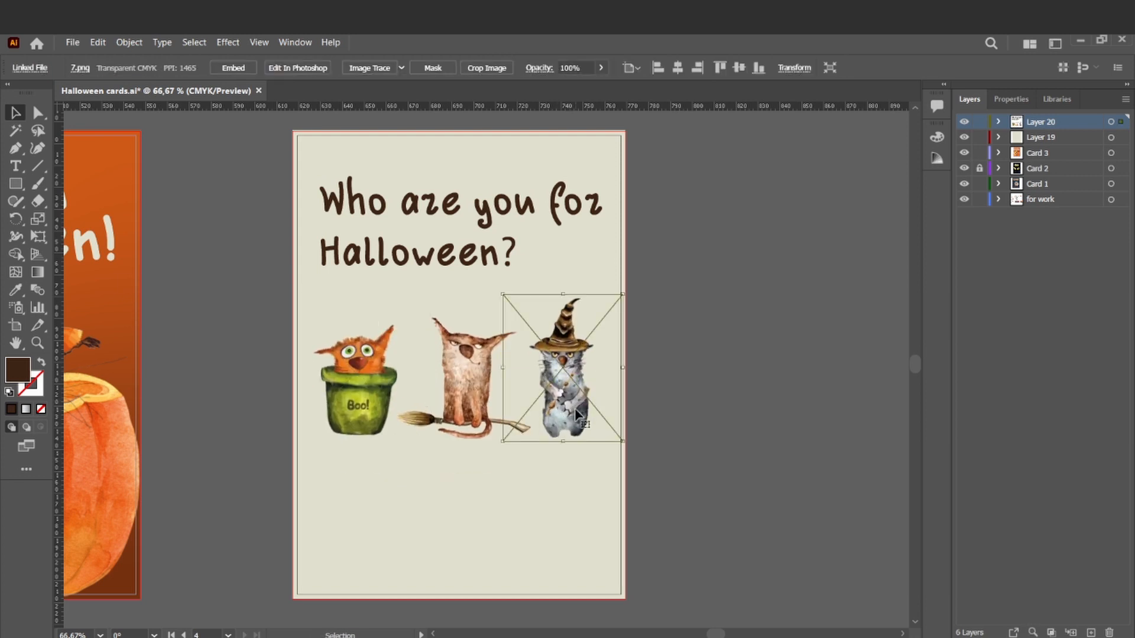
# Step: Nudge the cat slightly right and down and the witch-hat character right to even out the row's spacing
pyautogui.click(467, 412)
pyautogui.press('Right')
pyautogui.press('Down')
pyautogui.click(597, 388)
pyautogui.press('Right')
pyautogui.press('Right')
pyautogui.press('Right')
pyautogui.press('Right')
pyautogui.click(465, 398)
pyautogui.click(355, 390)
pyautogui.click(414, 236)
pyautogui.click(703, 232)
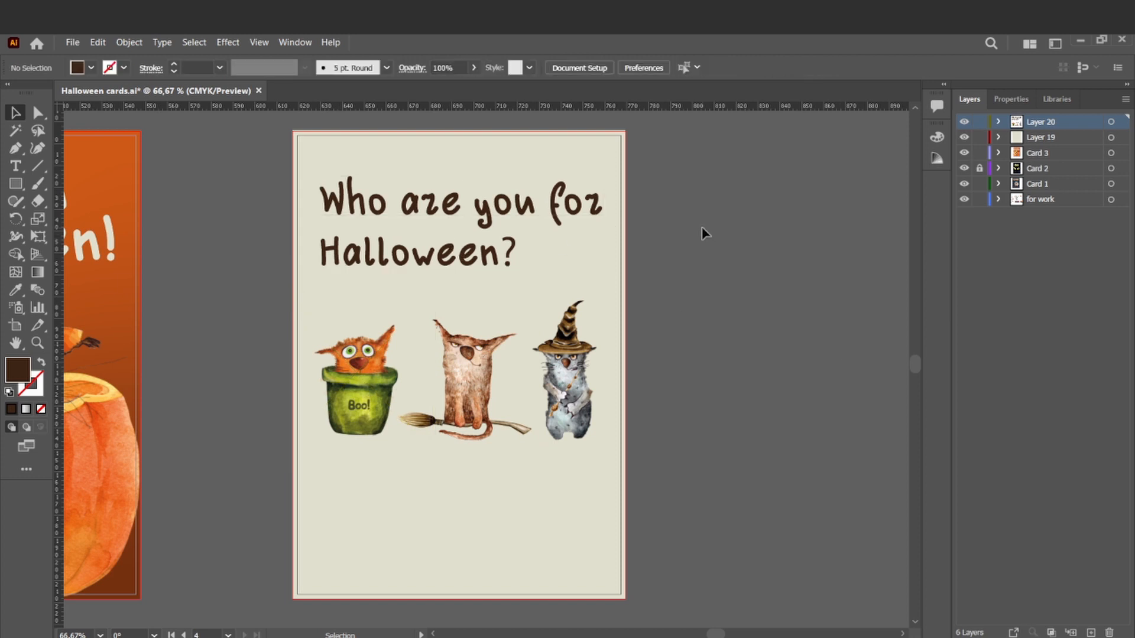
# Step: Draw a curved path with a loop below the green pot using the Pen tool, with a dark brown stroke and no fill
pyautogui.press('p')
pyautogui.scroll(-1, 367, 452)
pyautogui.click(356, 431)
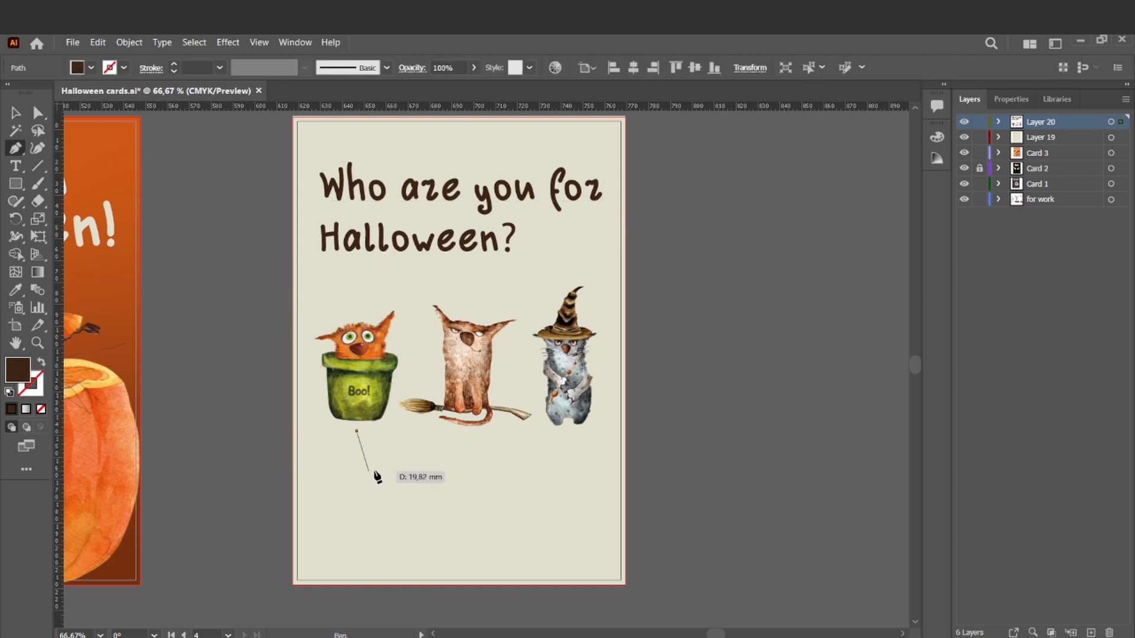
pyautogui.moveTo(408, 471); pyautogui.dragTo(411, 463)
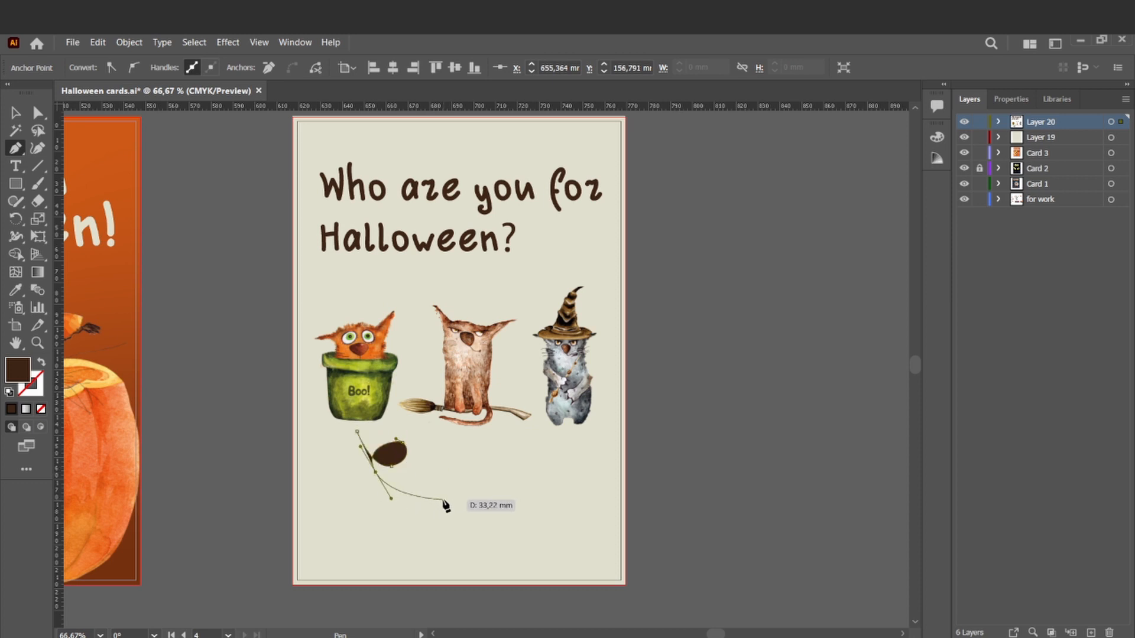
pyautogui.moveTo(434, 500); pyautogui.dragTo(436, 507)
pyautogui.hotkey('ctrl', '+')
pyautogui.hotkey('ctrl', '+')
pyautogui.hotkey('ctrl', '+')
pyautogui.hotkey('ctrl', '+')
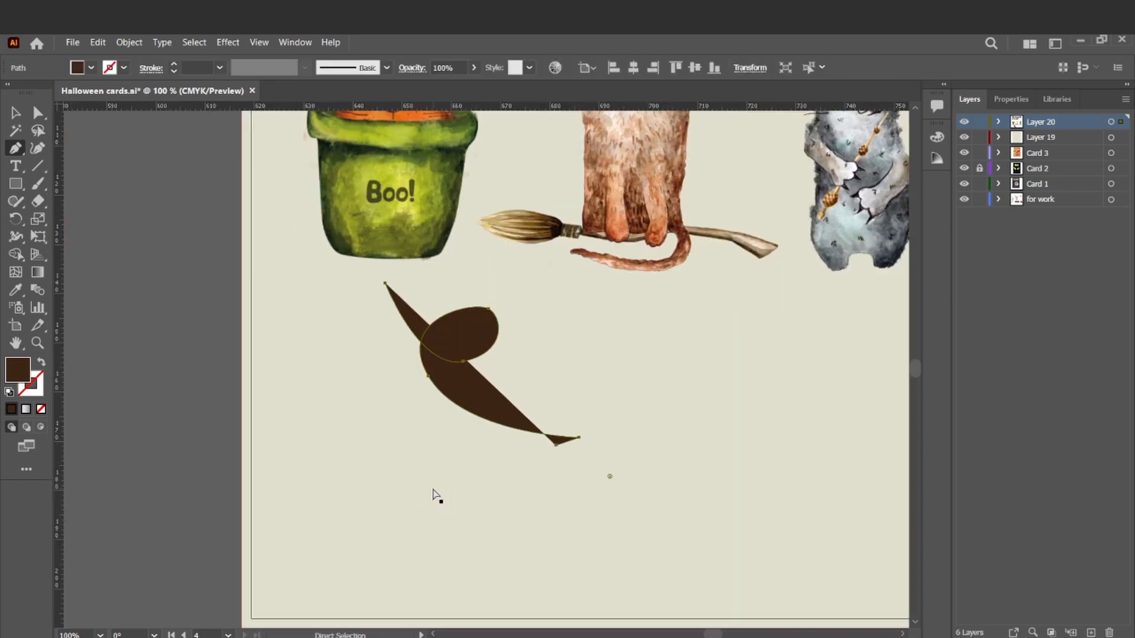
pyautogui.hotkey('ctrl', 'z')
pyautogui.click(41, 362)
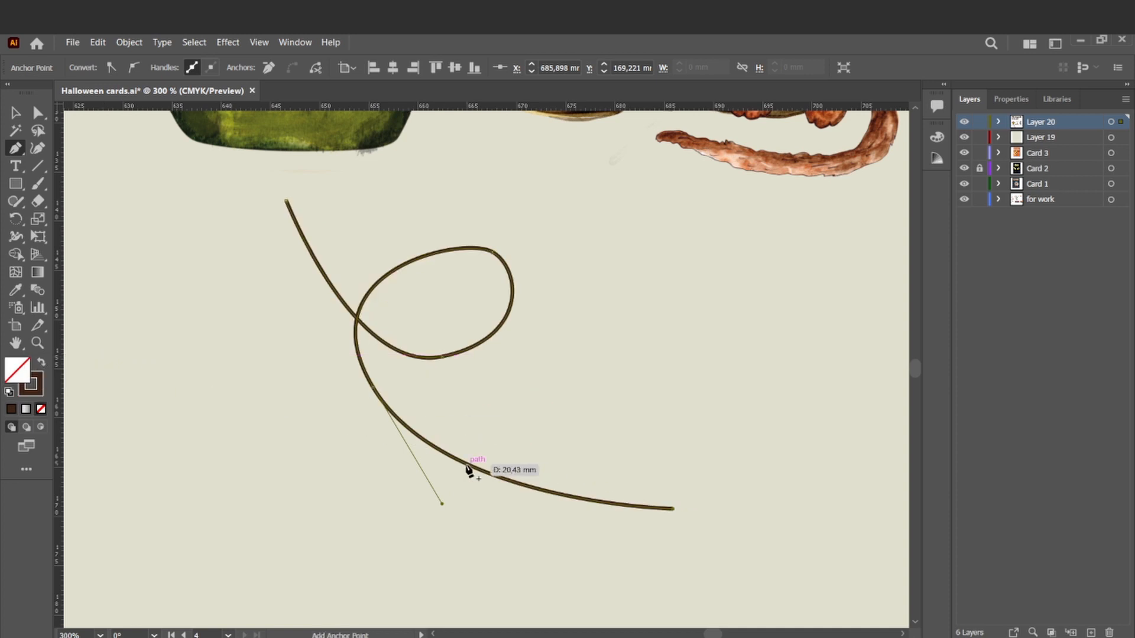
# Step: Try out arrowheads on the start and end of the looped path
pyautogui.press('v')
pyautogui.click(152, 69)
pyautogui.click(83, 228)
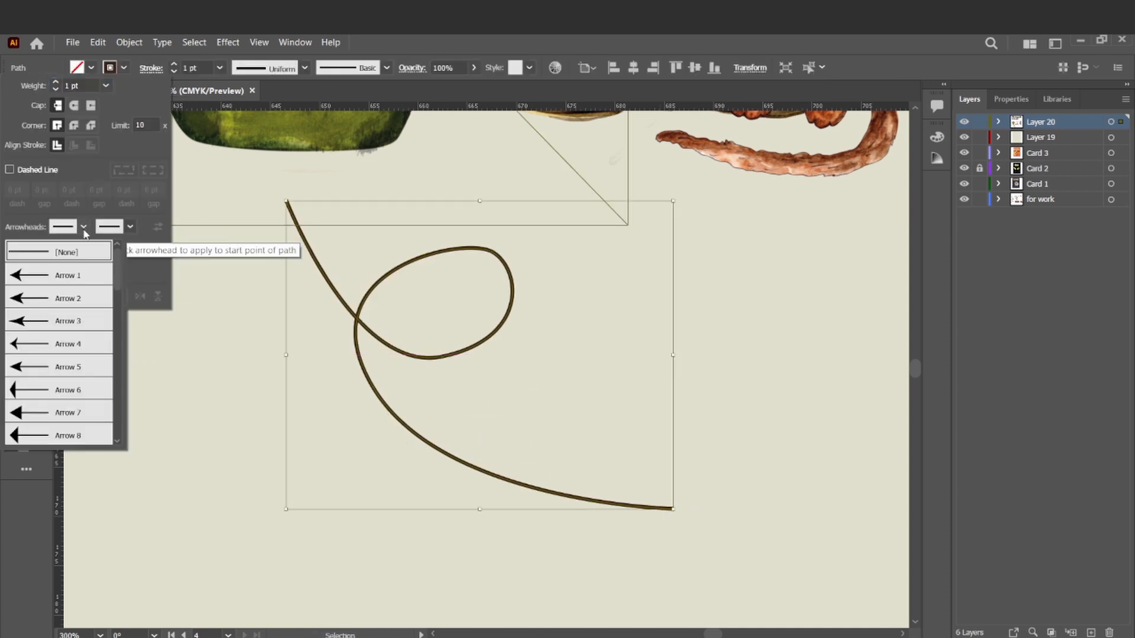
pyautogui.click(62, 281)
pyautogui.hotkey('ctrl', 'z')
pyautogui.click(127, 228)
pyautogui.click(69, 322)
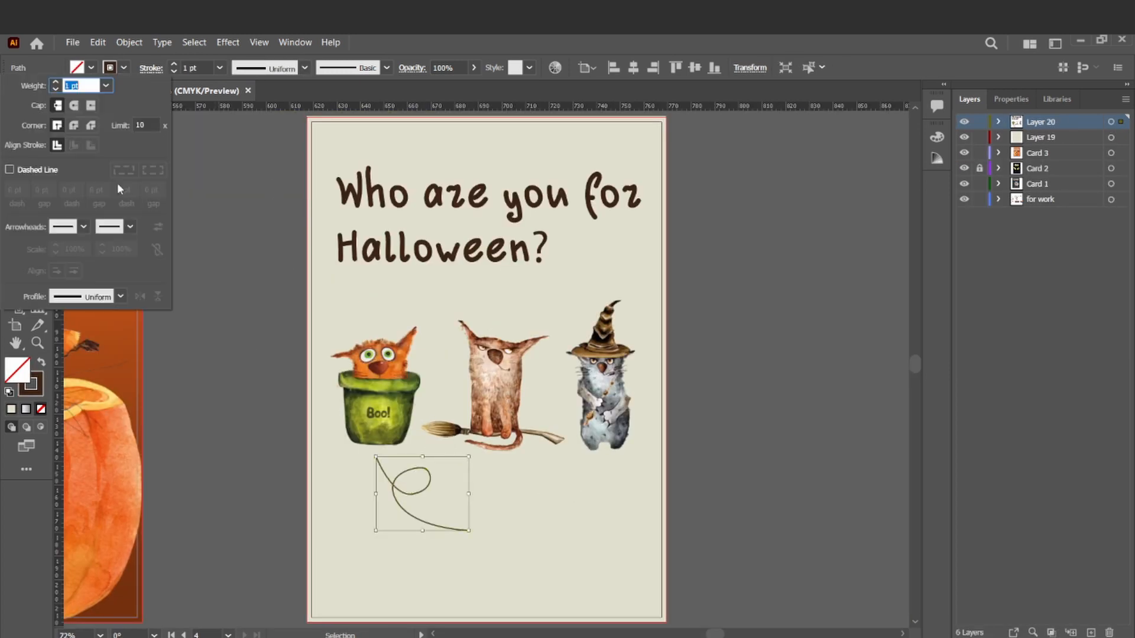
# Step: Add a small solid arrowhead to the end of the looped path
pyautogui.click(129, 226)
pyautogui.click(87, 283)
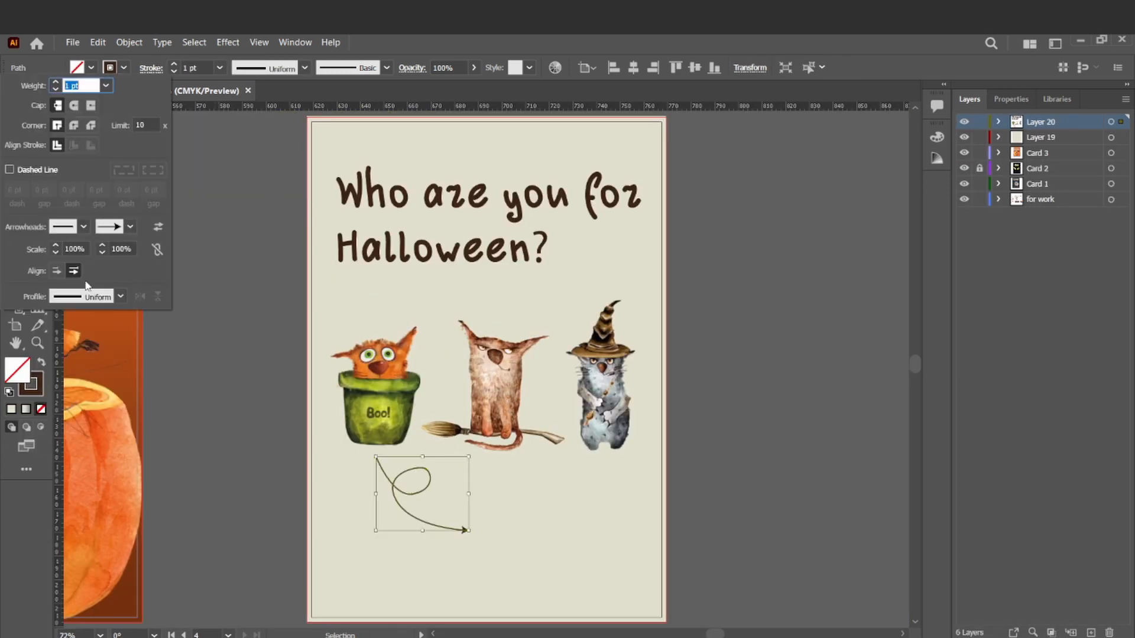
pyautogui.click(201, 381)
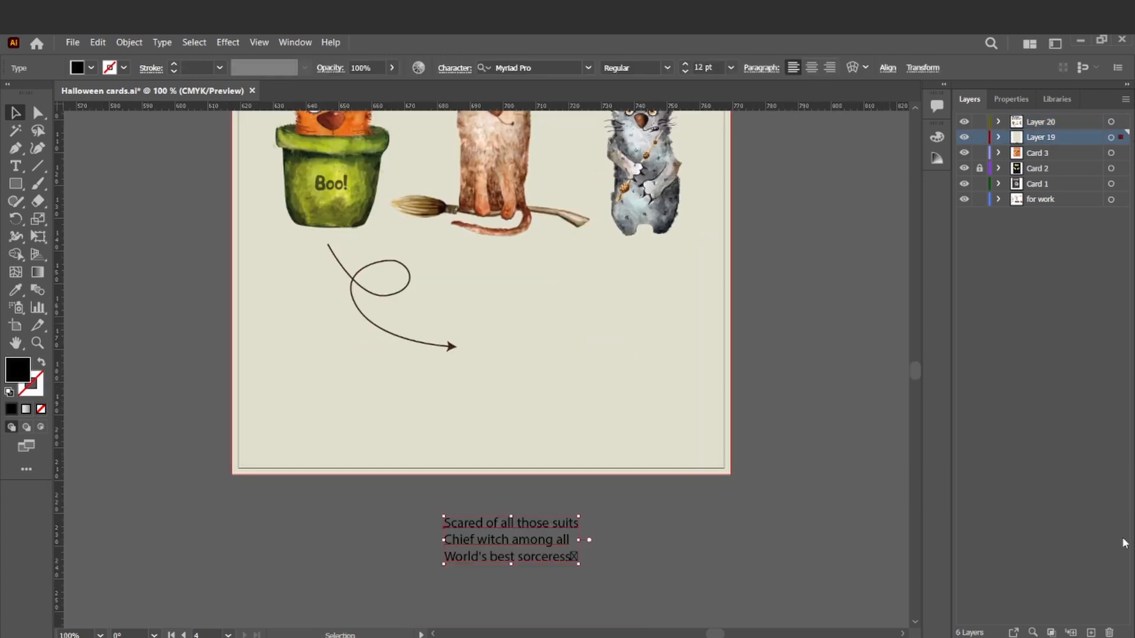
# Step: Create a new layer above Layer 19 and bring the three-line caption text onto the lower part of the cream card
pyautogui.click(999, 137)
pyautogui.click(1092, 633)
pyautogui.moveTo(1039, 137); pyautogui.dragTo(1039, 138)
pyautogui.scroll(3, 508, 550)
pyautogui.moveTo(505, 581); pyautogui.dragTo(821, 288)
pyautogui.scroll(5, 822, 289)
pyautogui.moveTo(826, 360); pyautogui.dragTo(481, 509)
# Step: Reduce the caption text to "Scared of all those suits" and place it below the cat, near the arrow's tip
pyautogui.hotkey('ctrl', 'c')
pyautogui.doubleClick(387, 496)
pyautogui.press('BackSpace')
pyautogui.click(16, 112)
pyautogui.moveTo(411, 477); pyautogui.dragTo(493, 476)
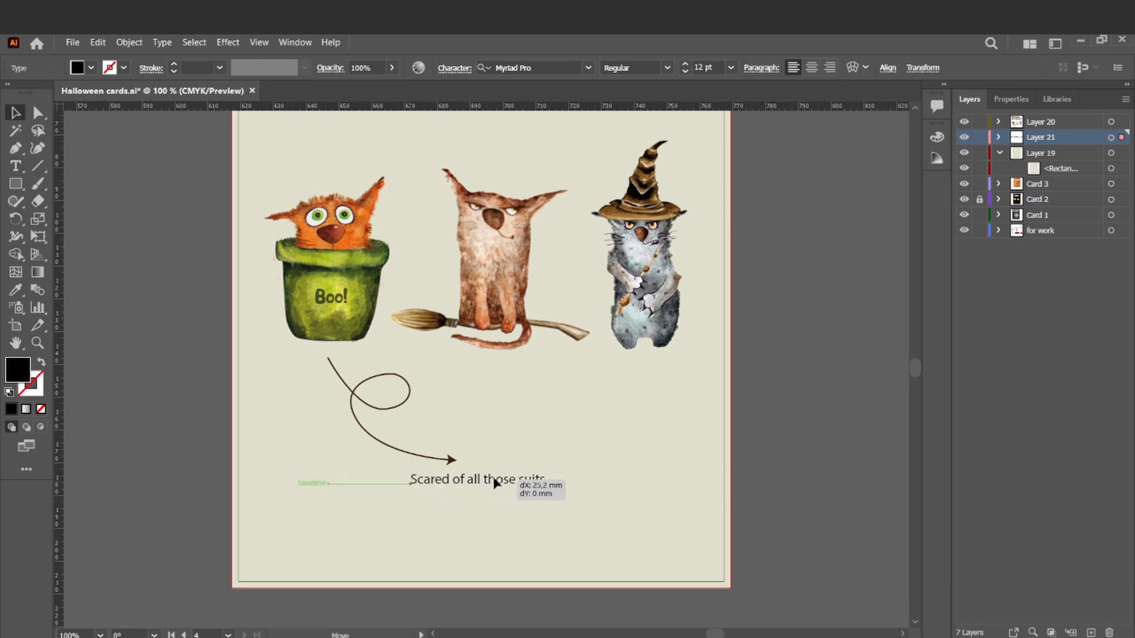
# Step: Paste the remaining caption lines as a separate text and trim it to "Chief witch among all"
pyautogui.hotkey('ctrl', 'v')
pyautogui.moveTo(490, 364); pyautogui.dragTo(558, 438)
pyautogui.hotkey('ctrl', 'z')
pyautogui.hotkey('ctrl', 'z')
pyautogui.hotkey('ctrl', 'z')
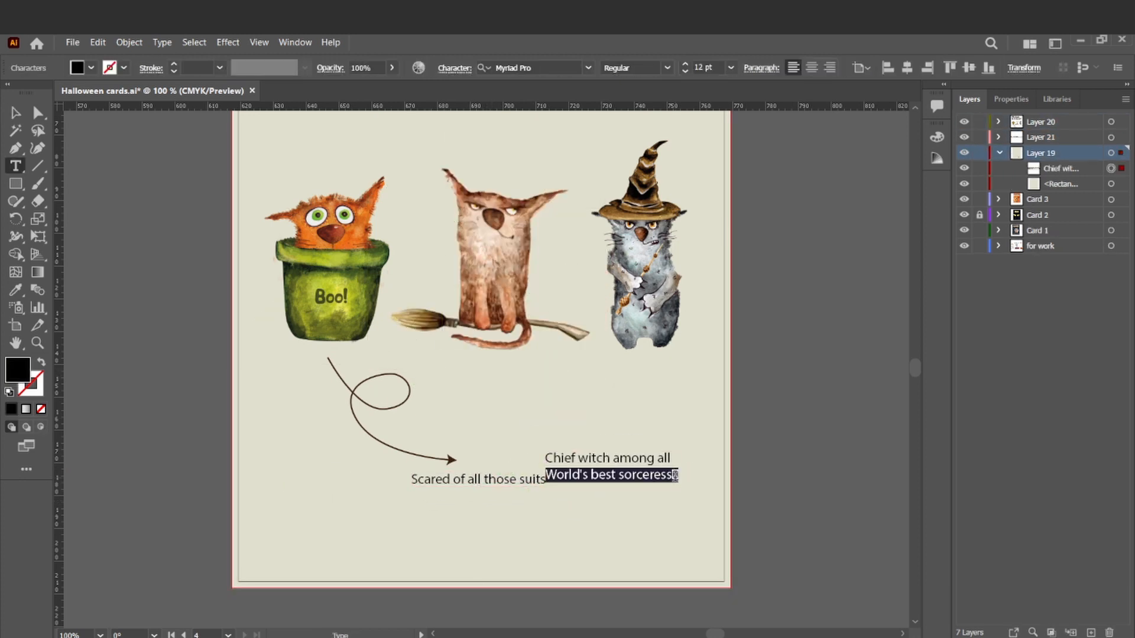
pyautogui.press('BackSpace')
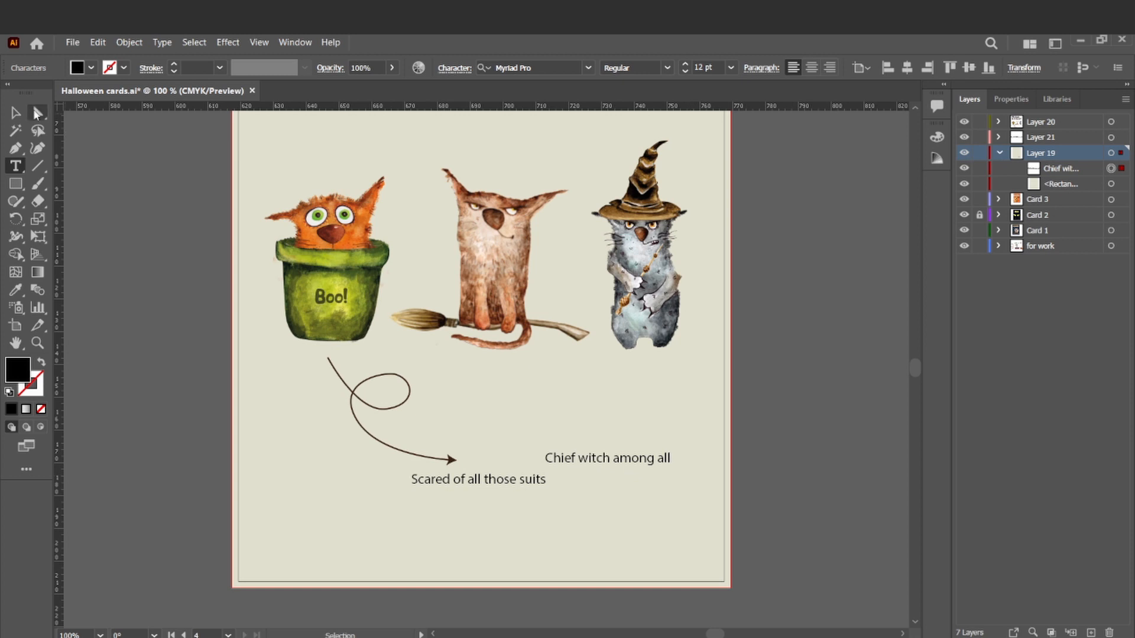
pyautogui.click(16, 113)
# Step: Add "World's best sorceress" as its own caption below the green pot and place "Chief witch among all" below the witch-hat character
pyautogui.moveTo(641, 456); pyautogui.dragTo(361, 474)
pyautogui.write("World's best sorceress")
pyautogui.moveTo(504, 338); pyautogui.dragTo(641, 479)
pyautogui.hotkey('ctrl', 'z')
pyautogui.click(507, 379)
pyautogui.moveTo(346, 500); pyautogui.dragTo(357, 478)
# Step: Break the captions into two lines before "sorceress", "those suits" and "among all"
pyautogui.doubleClick(362, 478)
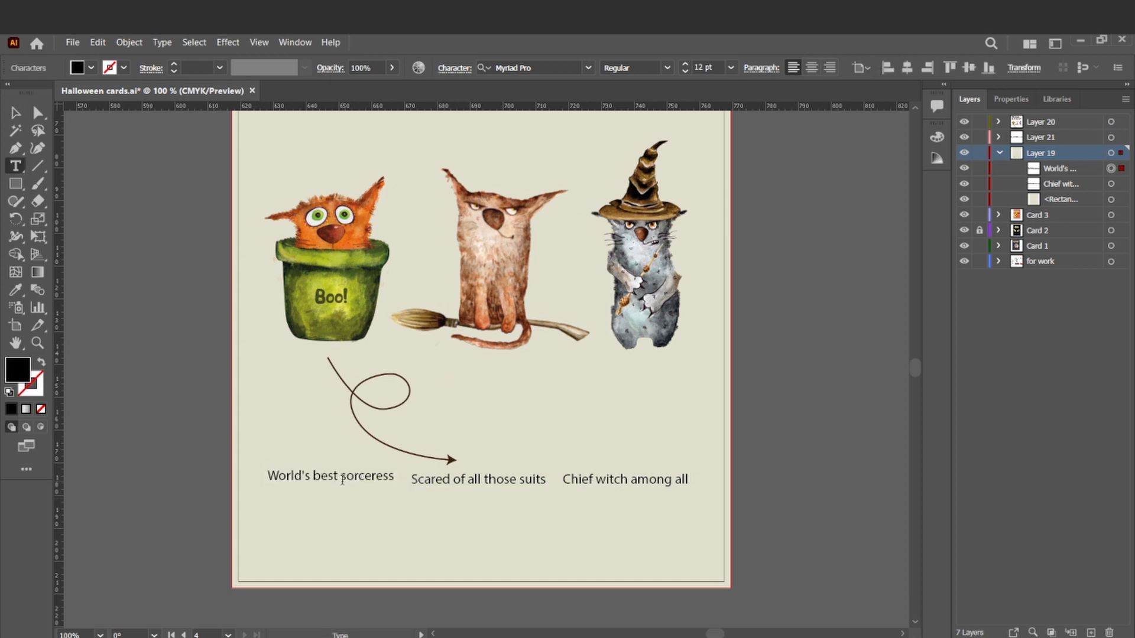
pyautogui.click(486, 480)
pyautogui.press('Return')
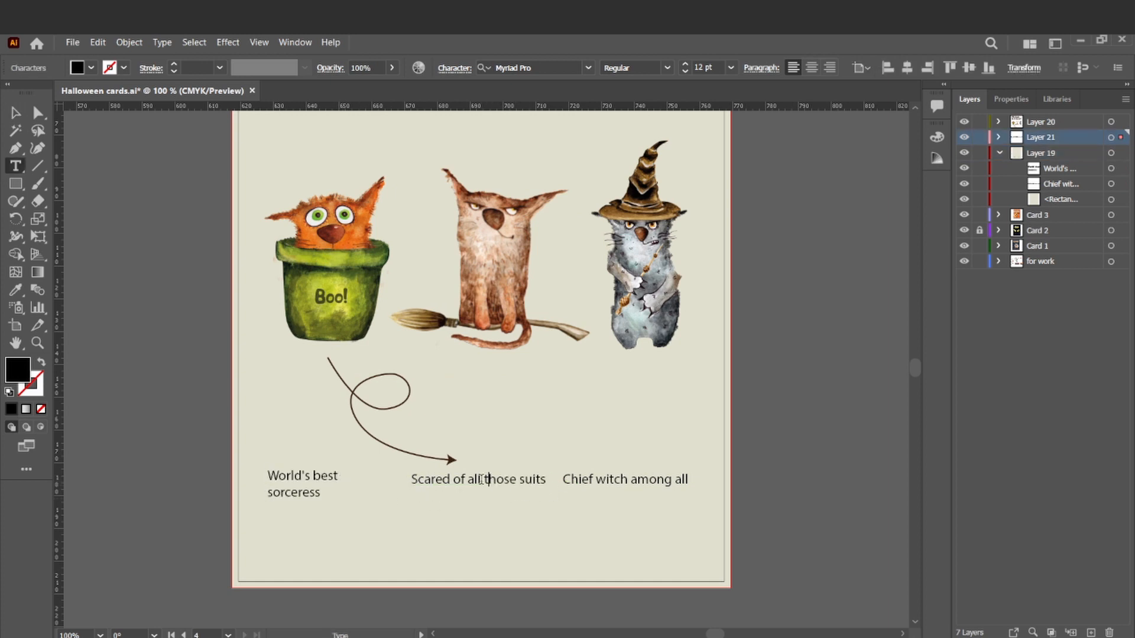
pyautogui.click(652, 481)
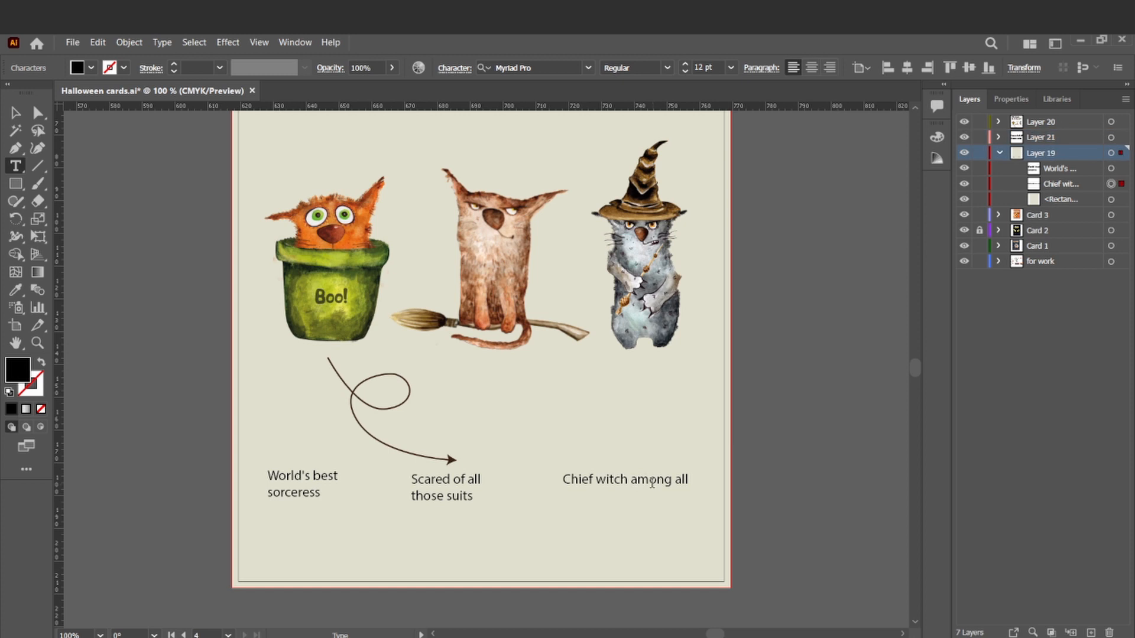
pyautogui.click(16, 113)
# Step: Center-align the three captions and set their font to Caveat
pyautogui.moveTo(601, 496); pyautogui.dragTo(636, 472)
pyautogui.keyDown('shift'); pyautogui.click(466, 496); pyautogui.keyUp('shift')
pyautogui.keyDown('shift'); pyautogui.click(327, 480); pyautogui.keyUp('shift')
pyautogui.click(813, 69)
pyautogui.click(588, 68)
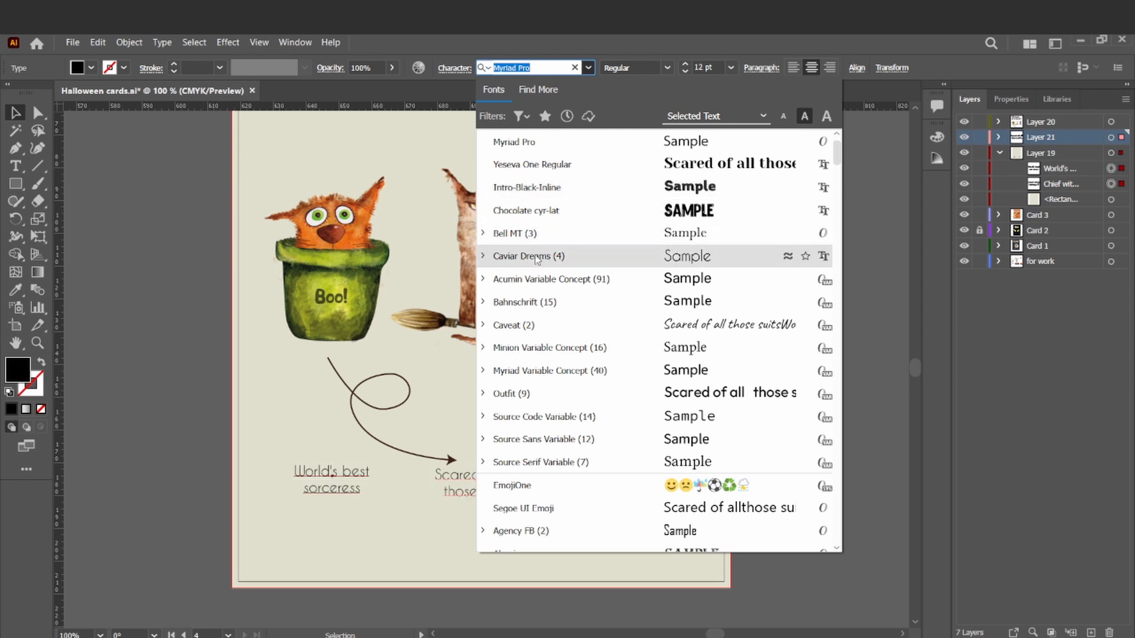
pyautogui.click(560, 335)
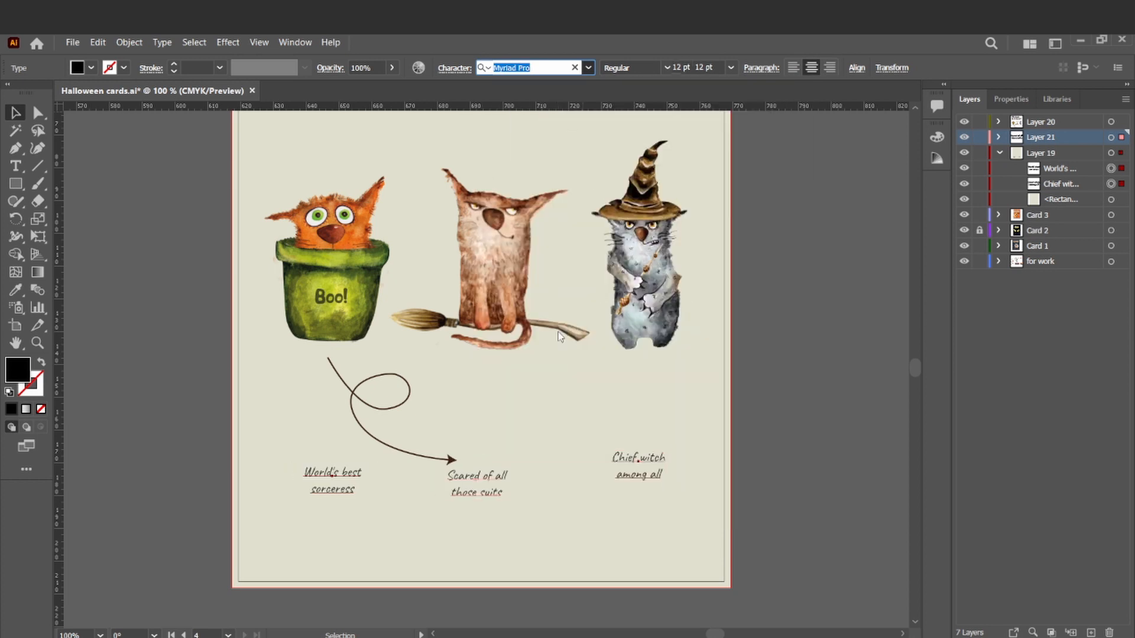
pyautogui.click(796, 344)
# Step: Set the "Who are you for Halloween?" heading's font to Caveat and nudge the heading slightly upward
pyautogui.scroll(1, 797, 344)
pyautogui.hotkey('ctrl', '-')
pyautogui.scroll(1, 799, 345)
pyautogui.click(525, 207)
pyautogui.click(591, 68)
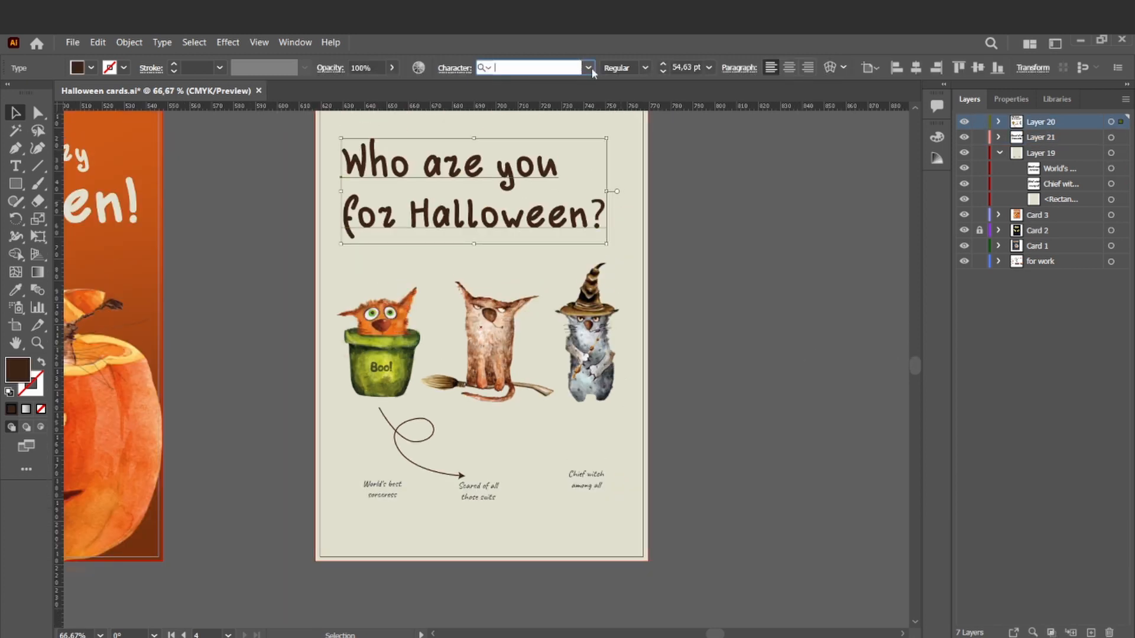
pyautogui.click(297, 201)
pyautogui.click(506, 176)
pyautogui.click(590, 68)
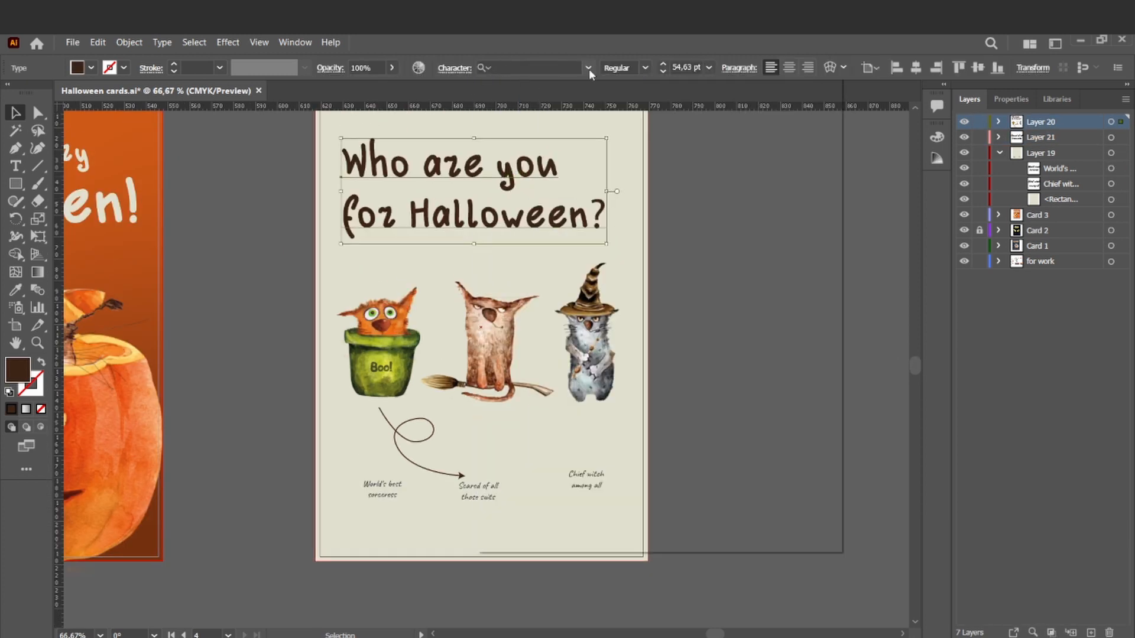
pyautogui.click(640, 140)
pyautogui.click(732, 148)
pyautogui.scroll(3, 731, 147)
pyautogui.moveTo(487, 251); pyautogui.dragTo(490, 246)
# Step: Lower the "Chief witch among all" caption slightly and set the three captions to 15 pt
pyautogui.click(483, 535)
pyautogui.moveTo(592, 515); pyautogui.dragTo(591, 528)
pyautogui.keyDown('shift'); pyautogui.click(390, 529); pyautogui.keyUp('shift')
pyautogui.keyDown('shift'); pyautogui.click(478, 530); pyautogui.keyUp('shift')
pyautogui.press('Return')
pyautogui.click(633, 99)
pyautogui.hotkey('ctrl', 'z')
# Step: Set the "Who are you for Halloween?" heading to the Bold style
pyautogui.click(452, 208)
pyautogui.click(646, 67)
pyautogui.click(627, 101)
pyautogui.click(738, 265)
# Step: Move the three captions together slightly up towards the characters
pyautogui.scroll(-2, 738, 264)
pyautogui.scroll(-1, 738, 264)
pyautogui.click(397, 340)
pyautogui.keyDown('shift'); pyautogui.click(493, 338); pyautogui.keyUp('shift')
pyautogui.keyDown('shift'); pyautogui.click(592, 340); pyautogui.keyUp('shift')
pyautogui.moveTo(591, 340); pyautogui.dragTo(591, 322)
pyautogui.click(692, 283)
pyautogui.scroll(3, 694, 287)
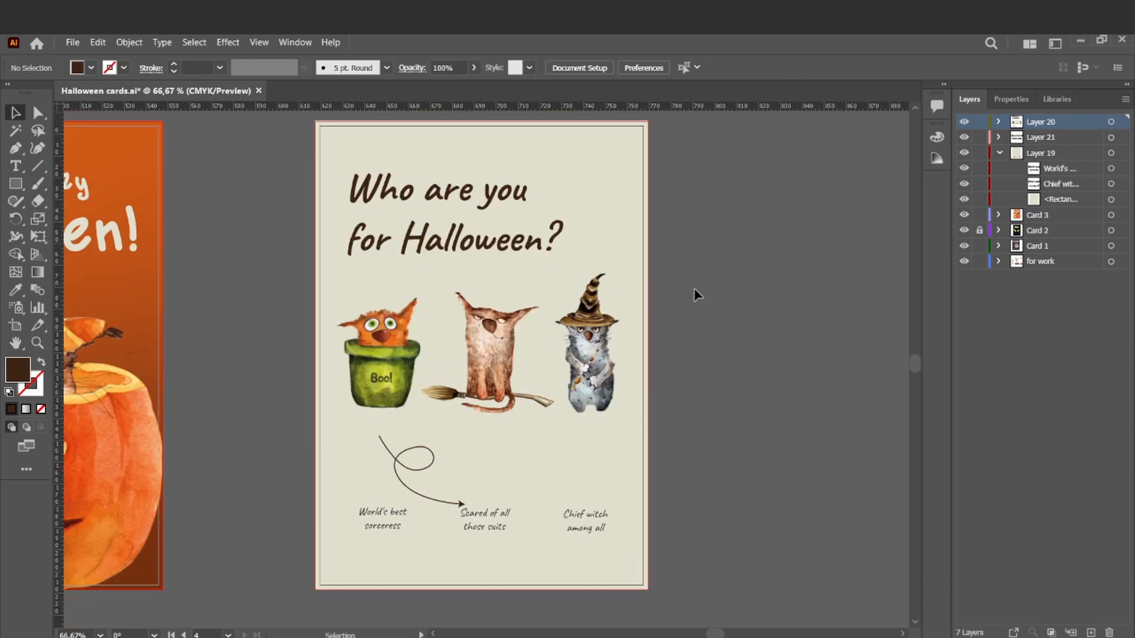
# Step: Move the two captions from Layer 19 into Layer 21, lock Layer 19, and raise "Scared of all those suits" closer to the arrow tip
pyautogui.scroll(-4, 694, 289)
pyautogui.click(394, 406)
pyautogui.click(395, 411)
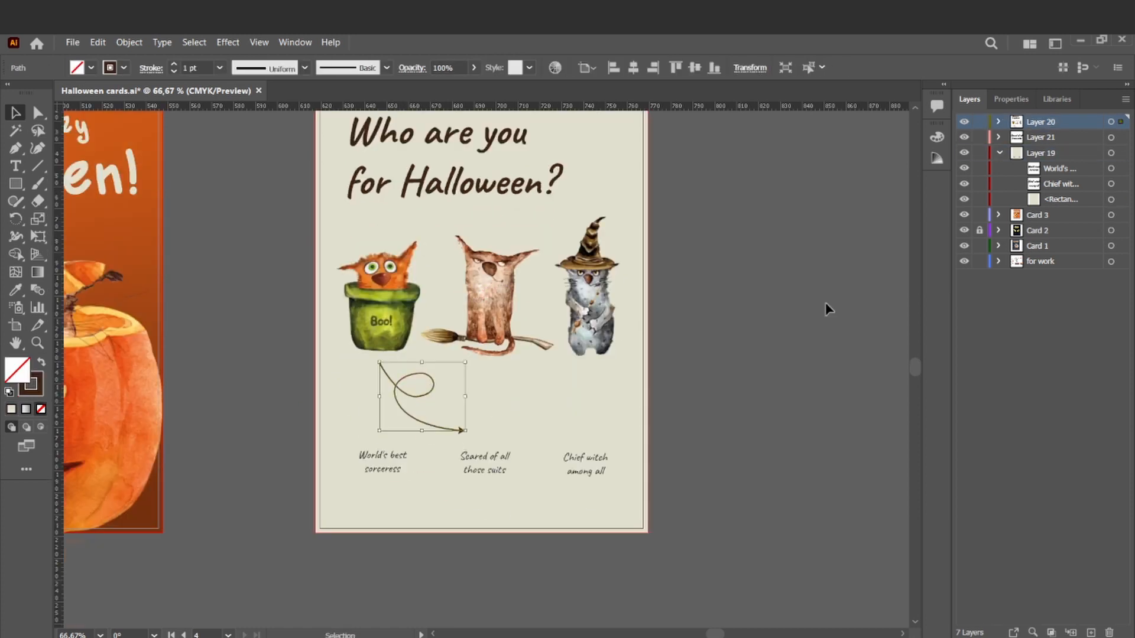
pyautogui.moveTo(1037, 136); pyautogui.dragTo(1037, 138)
pyautogui.click(980, 153)
pyautogui.moveTo(497, 459); pyautogui.dragTo(502, 444)
# Step: Recolor the three captions with the heading's dark brown, 3E2516
pyautogui.click(449, 183)
pyautogui.doubleClick(17, 370)
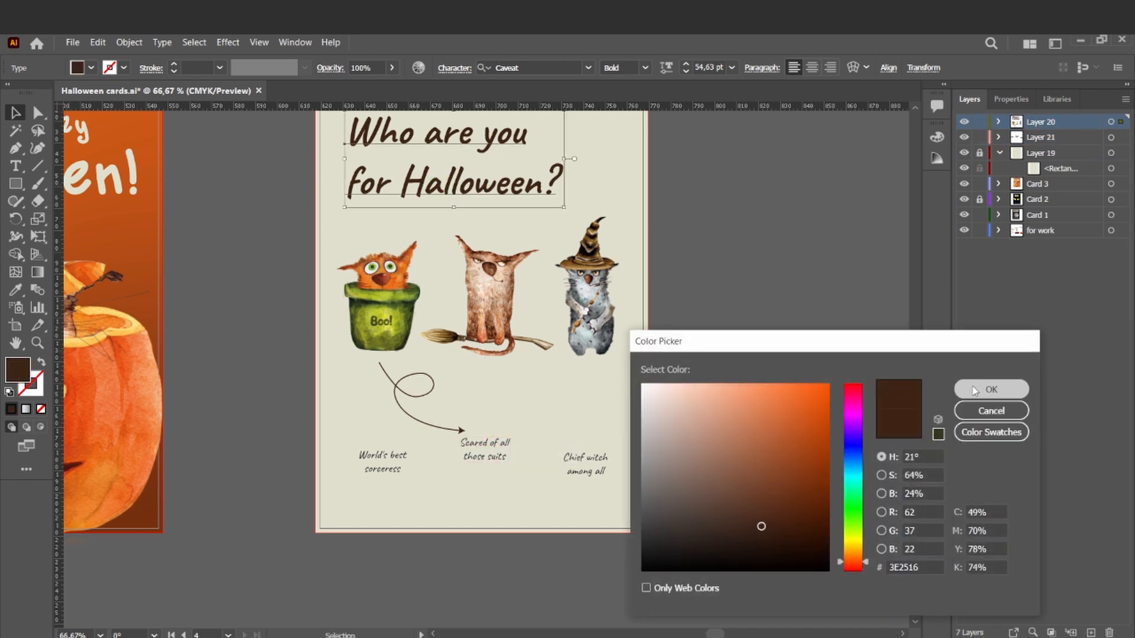
pyautogui.click(974, 390)
pyautogui.click(546, 453)
pyautogui.doubleClick(13, 373)
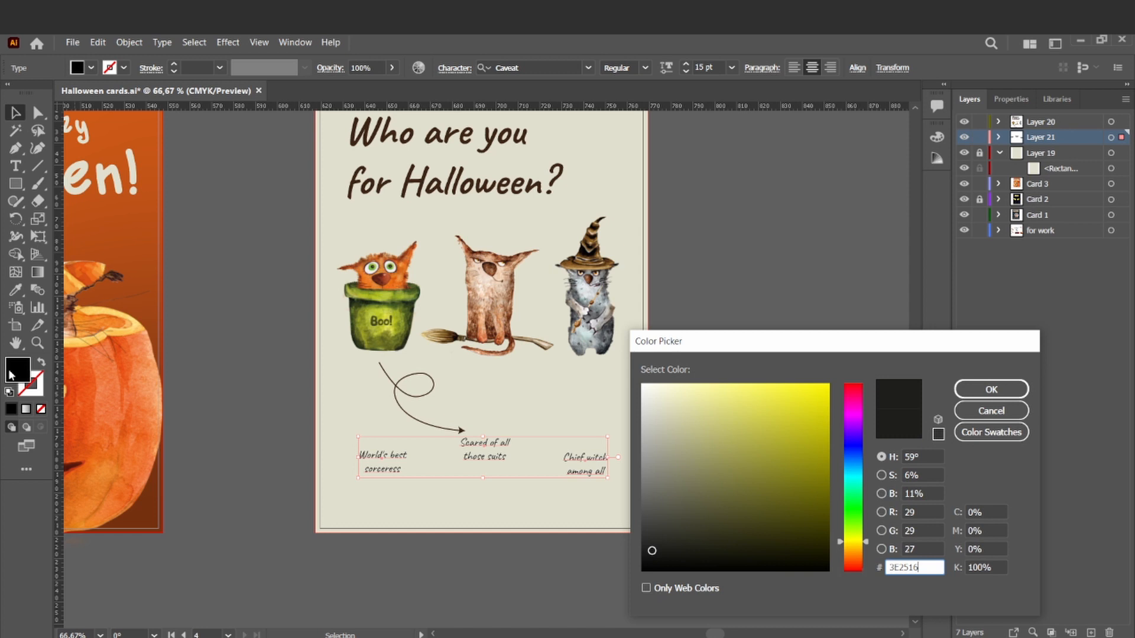
pyautogui.press('Return')
pyautogui.click(270, 565)
# Step: Reduce the looped arrow's stroke weight to 0,5 pt
pyautogui.hotkey('ctrl', '+')
pyautogui.hotkey('ctrl', '+')
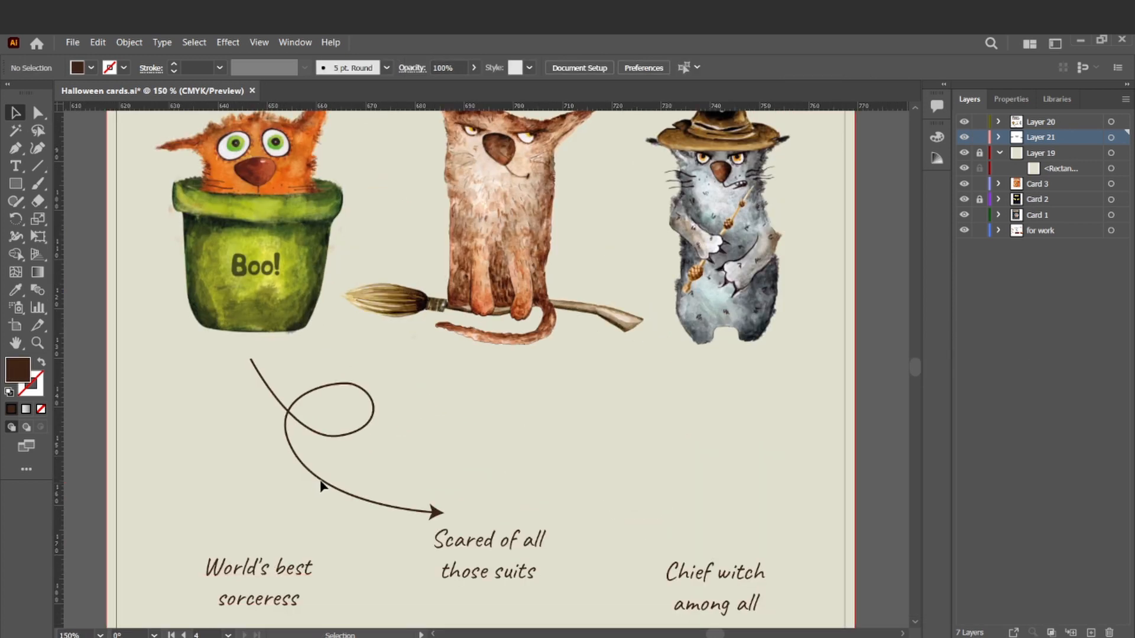
pyautogui.click(321, 481)
pyautogui.click(544, 508)
# Step: Set the font size of the three captions to 17 pt
pyautogui.click(519, 544)
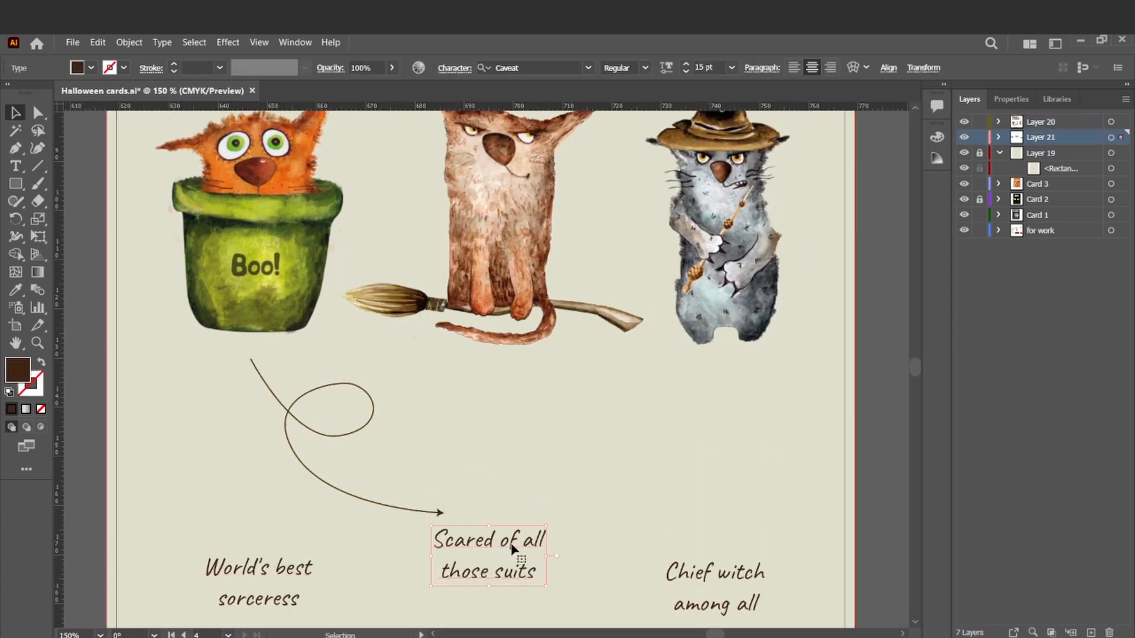
pyautogui.click(672, 63)
pyautogui.write('17')
pyautogui.press('Return')
# Step: Move the "Scared of all those suits" caption up and shrink the looped arrow to fit between the pot and this caption
pyautogui.moveTo(523, 547); pyautogui.dragTo(527, 453)
pyautogui.moveTo(304, 467); pyautogui.dragTo(282, 423)
pyautogui.moveTo(228, 313); pyautogui.dragTo(281, 340)
pyautogui.click(660, 421)
pyautogui.scroll(1, 661, 421)
pyautogui.scroll(-1, 661, 421)
# Step: Move "Chief witch among all" up below its character and align the three captions in one row
pyautogui.moveTo(749, 603); pyautogui.dragTo(757, 478)
pyautogui.keyDown('shift'); pyautogui.click(508, 468); pyautogui.keyUp('shift')
pyautogui.click(1002, 101)
pyautogui.keyDown('shift'); pyautogui.click(286, 571); pyautogui.keyUp('shift')
pyautogui.click(1059, 569)
# Step: Adjust the horizontal position of each caption under its character and nudge the looped arrow to match
pyautogui.click(345, 578)
pyautogui.moveTo(289, 462); pyautogui.dragTo(282, 461)
pyautogui.click(714, 463)
pyautogui.click(727, 466)
pyautogui.moveTo(713, 454); pyautogui.dragTo(718, 454)
pyautogui.click(491, 452)
pyautogui.moveTo(492, 449); pyautogui.dragTo(496, 449)
pyautogui.scroll(2, 513, 452)
pyautogui.moveTo(390, 498); pyautogui.dragTo(394, 502)
pyautogui.click(369, 485)
pyautogui.scroll(-1, 473, 461)
# Step: Start a Pen path just below the feet of the witch-hat character
pyautogui.press('p')
pyautogui.click(704, 382)
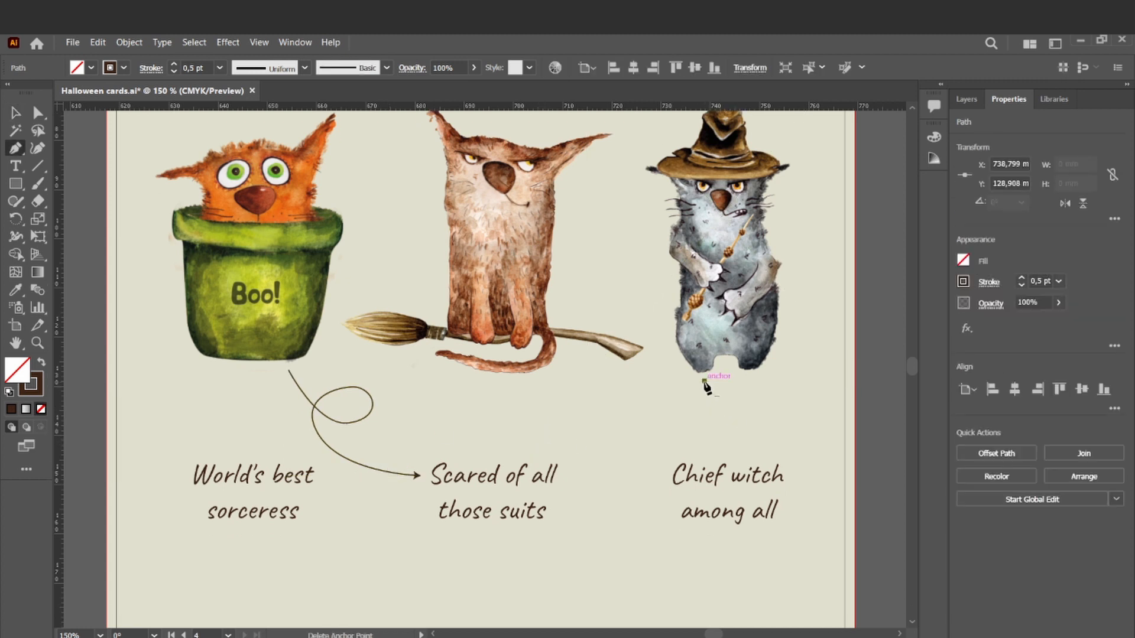
pyautogui.moveTo(611, 494); pyautogui.dragTo(611, 494)
pyautogui.moveTo(582, 573); pyautogui.dragTo(553, 589)
pyautogui.scroll(-2, 621, 520)
pyautogui.hotkey('ctrl', 'z')
pyautogui.hotkey('ctrl', 'z')
pyautogui.moveTo(626, 388); pyautogui.dragTo(585, 453)
pyautogui.moveTo(541, 535); pyautogui.dragTo(492, 545)
pyautogui.hotkey('ctrl', 'z')
pyautogui.hotkey('ctrl', 'z')
# Step: Continue the Pen path down in a wide curve beneath "those suits" and end it just below "sorceress"
pyautogui.moveTo(636, 385); pyautogui.dragTo(617, 432)
pyautogui.moveTo(594, 512); pyautogui.dragTo(570, 535)
pyautogui.click(263, 469)
pyautogui.press('v')
# Step: Smooth the long curve's lower bend by moving its anchor point and shift its end point under "sorceress"
pyautogui.doubleClick(600, 509)
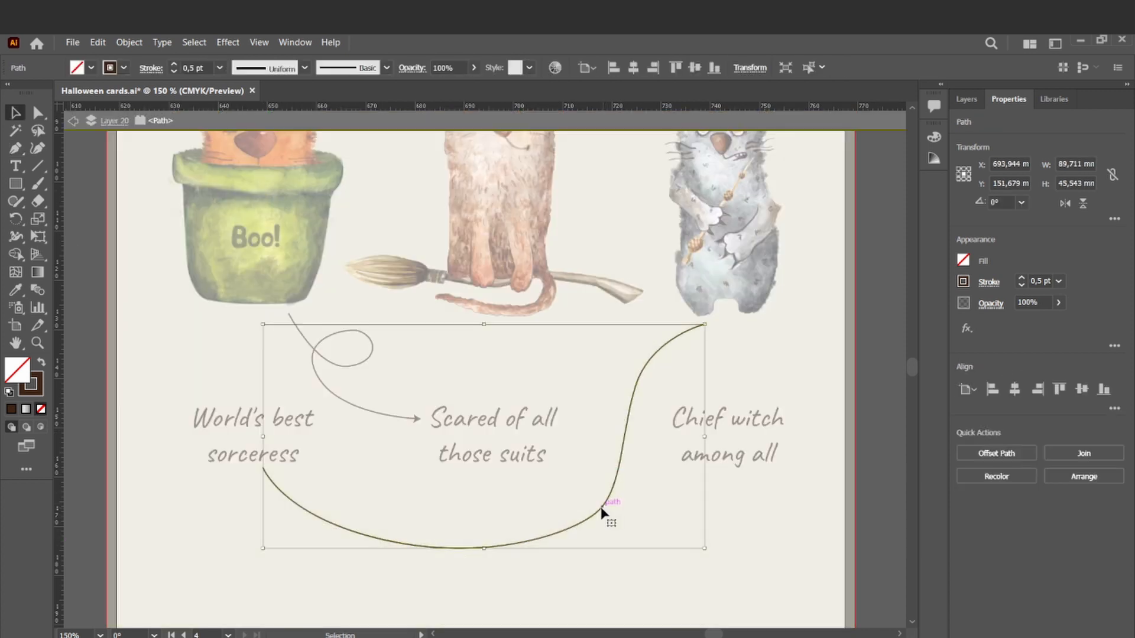
pyautogui.press('a')
pyautogui.moveTo(597, 513); pyautogui.dragTo(576, 500)
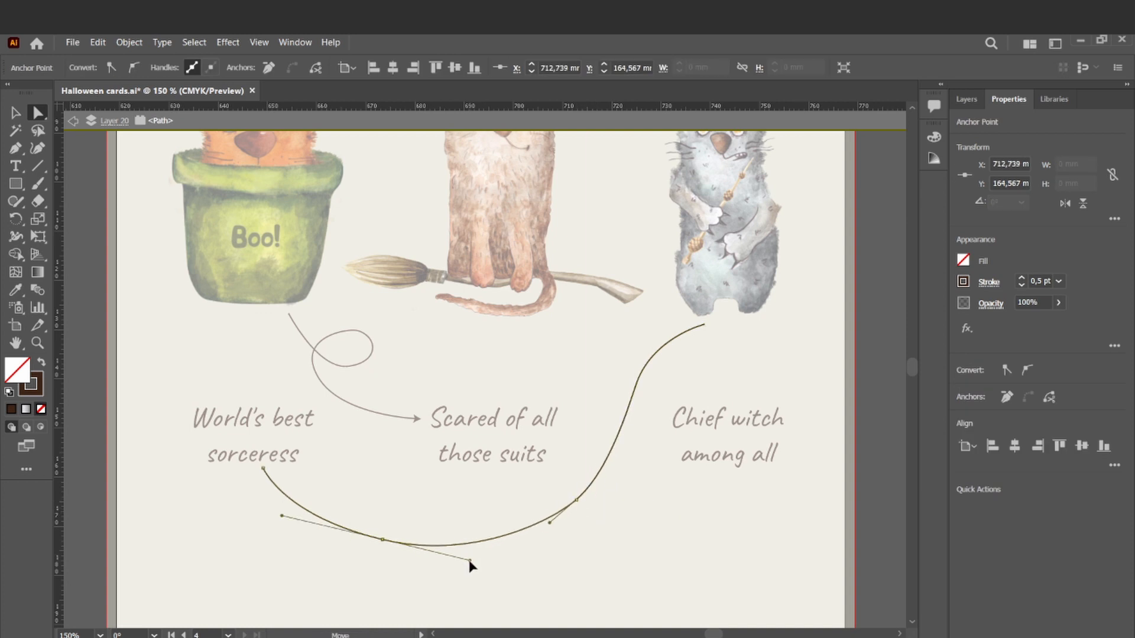
pyautogui.moveTo(264, 470); pyautogui.dragTo(271, 468)
pyautogui.hotkey('ctrl', 'z')
pyautogui.doubleClick(599, 571)
pyautogui.click(568, 506)
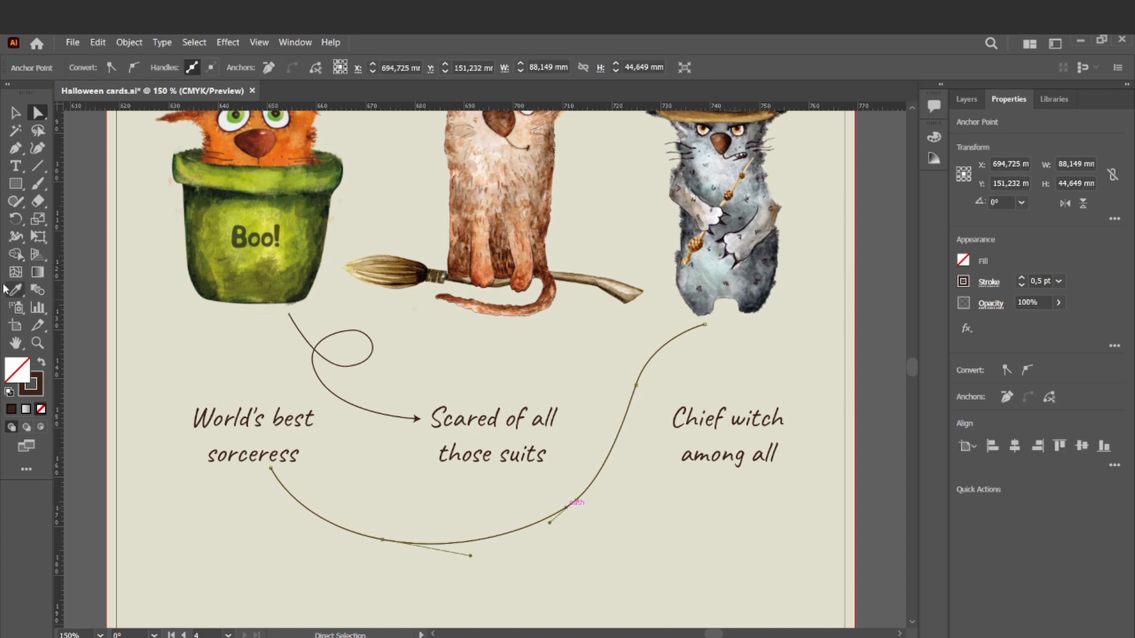
# Step: Add an arrowhead to the long curve's end below "sorceress"
pyautogui.click(16, 112)
pyautogui.click(311, 511)
pyautogui.click(150, 68)
pyautogui.click(130, 227)
pyautogui.click(92, 284)
pyautogui.click(236, 511)
# Step: Refine the lower bend of the long arrow by adjusting its anchor point and lengthening the curve handle
pyautogui.hotkey('ctrl', '-')
pyautogui.hotkey('ctrl', '-')
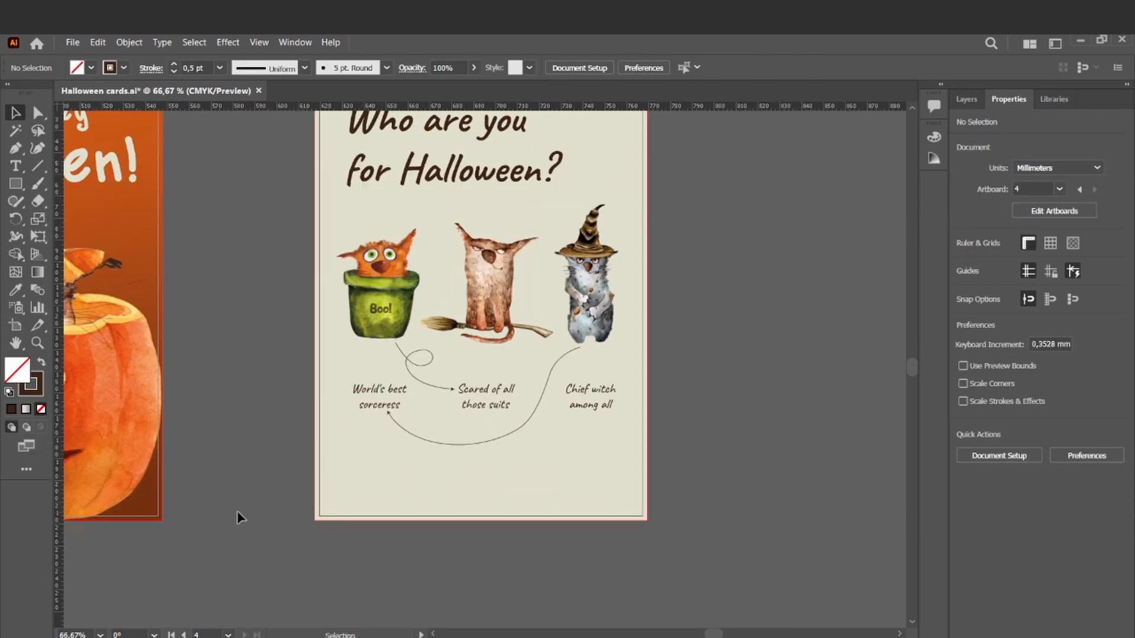
pyautogui.hotkey('ctrl', '=')
pyautogui.hotkey('ctrl', '=')
pyautogui.hotkey('ctrl', '=')
pyautogui.scroll(-2, 236, 511)
pyautogui.click(611, 492)
pyautogui.press('a')
pyautogui.moveTo(609, 494); pyautogui.dragTo(605, 506)
pyautogui.moveTo(471, 566); pyautogui.dragTo(490, 589)
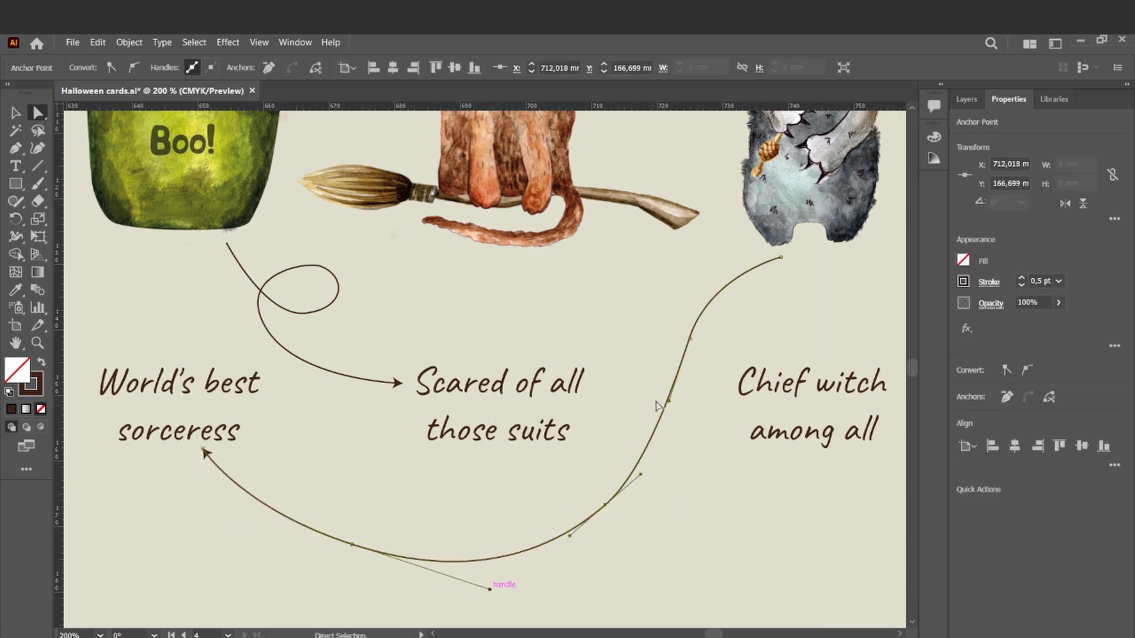
# Step: Adjust the anchor point on the long arrow's upper bend beside the "Chief witch among all" caption
pyautogui.moveTo(691, 339); pyautogui.dragTo(692, 352)
pyautogui.click(703, 379)
pyautogui.click(681, 380)
pyautogui.click(605, 506)
pyautogui.click(676, 500)
# Step: Draw an S-shaped Pen curve from below "World's best sorceress", beneath the long arrow, to just above "Chief witch among all"
pyautogui.hscroll(2, 675, 500)
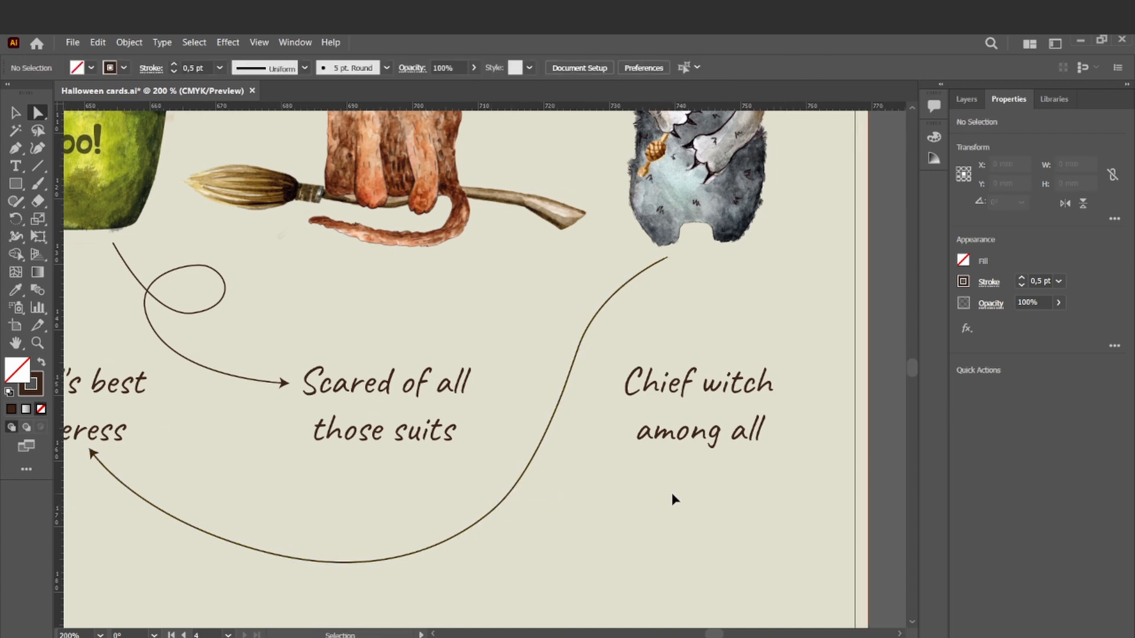
pyautogui.hscroll(-2, 674, 500)
pyautogui.scroll(-1, 674, 499)
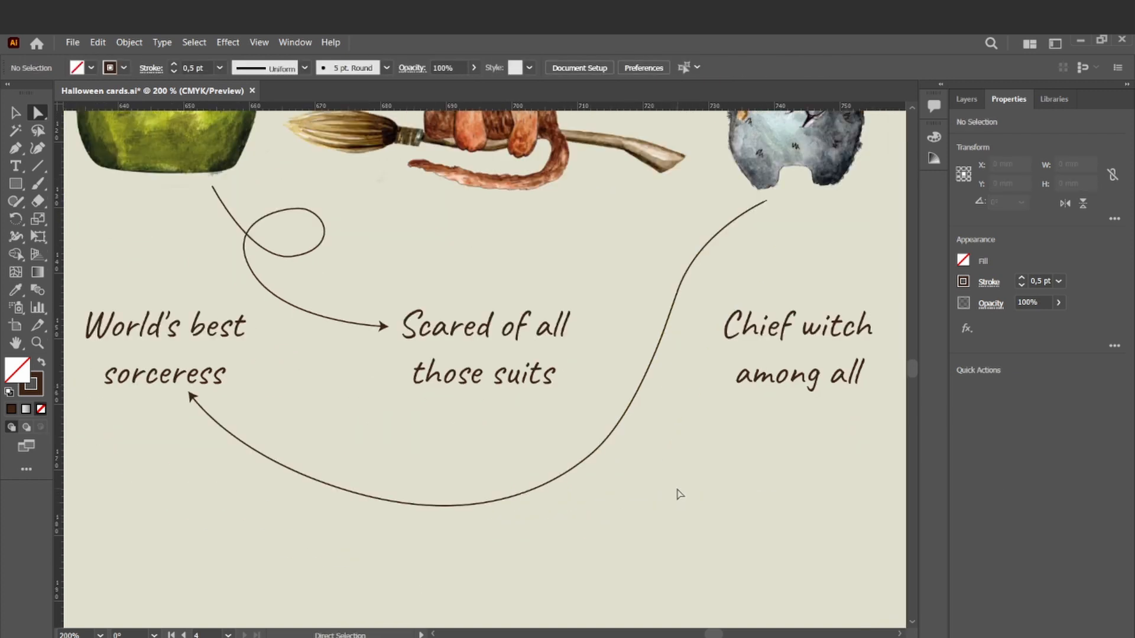
pyautogui.click(136, 402)
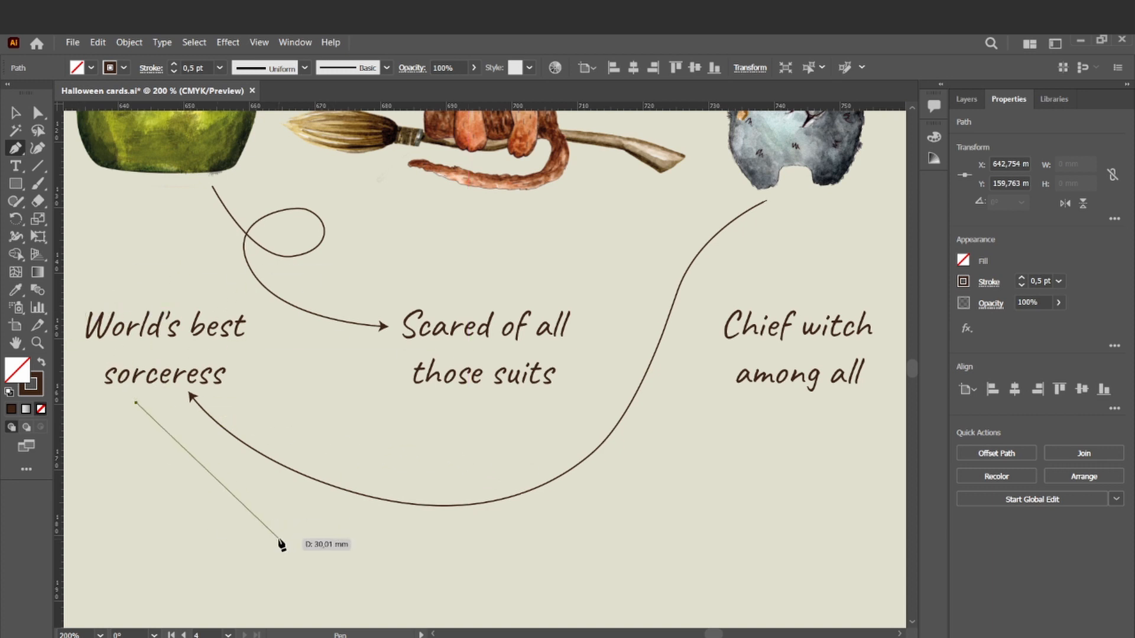
pyautogui.moveTo(333, 549); pyautogui.dragTo(448, 579)
pyautogui.moveTo(628, 479); pyautogui.dragTo(628, 479)
pyautogui.moveTo(627, 298); pyautogui.dragTo(641, 232)
pyautogui.moveTo(794, 262); pyautogui.dragTo(827, 323)
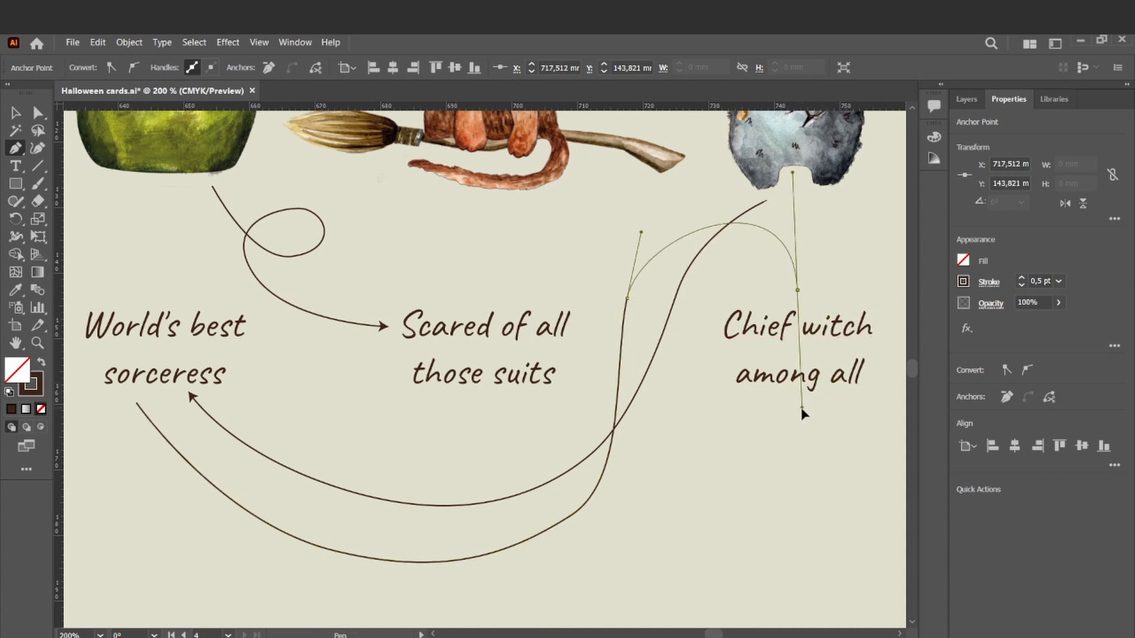
# Step: Smooth the S-shaped curve's lower bend and adjust its end above "Chief witch" by moving anchors and handles
pyautogui.press('a')
pyautogui.moveTo(571, 516); pyautogui.dragTo(571, 523)
pyautogui.moveTo(628, 487); pyautogui.dragTo(614, 499)
pyautogui.moveTo(513, 560); pyautogui.dragTo(522, 558)
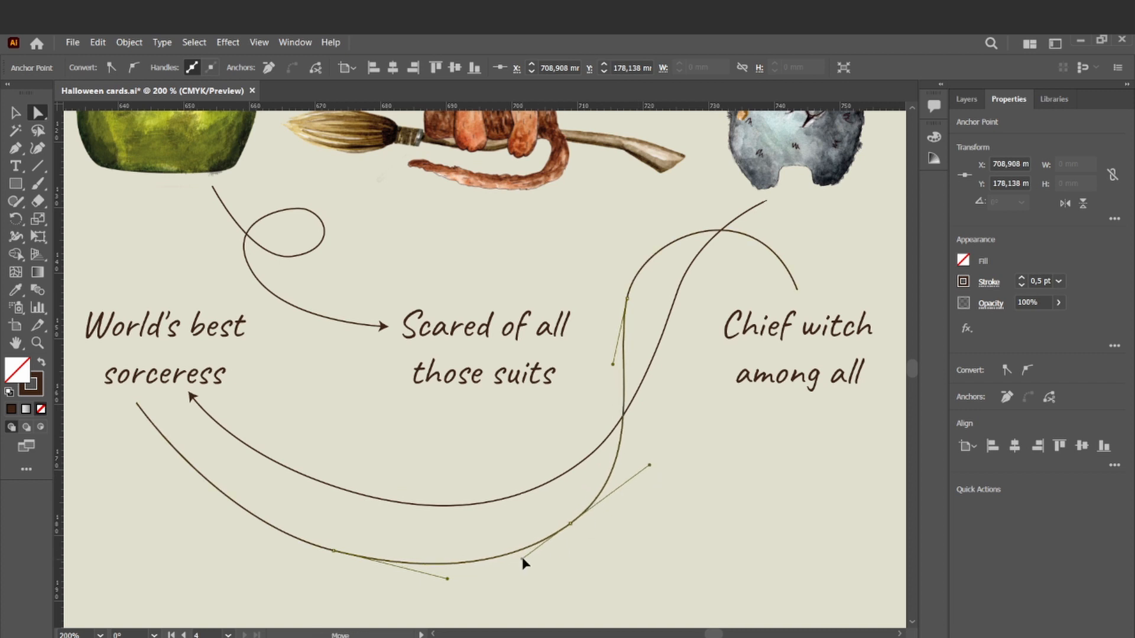
pyautogui.click(481, 571)
pyautogui.click(798, 289)
# Step: Add an arrowhead to the S-shaped curve's end above "Chief witch"
pyautogui.click(18, 112)
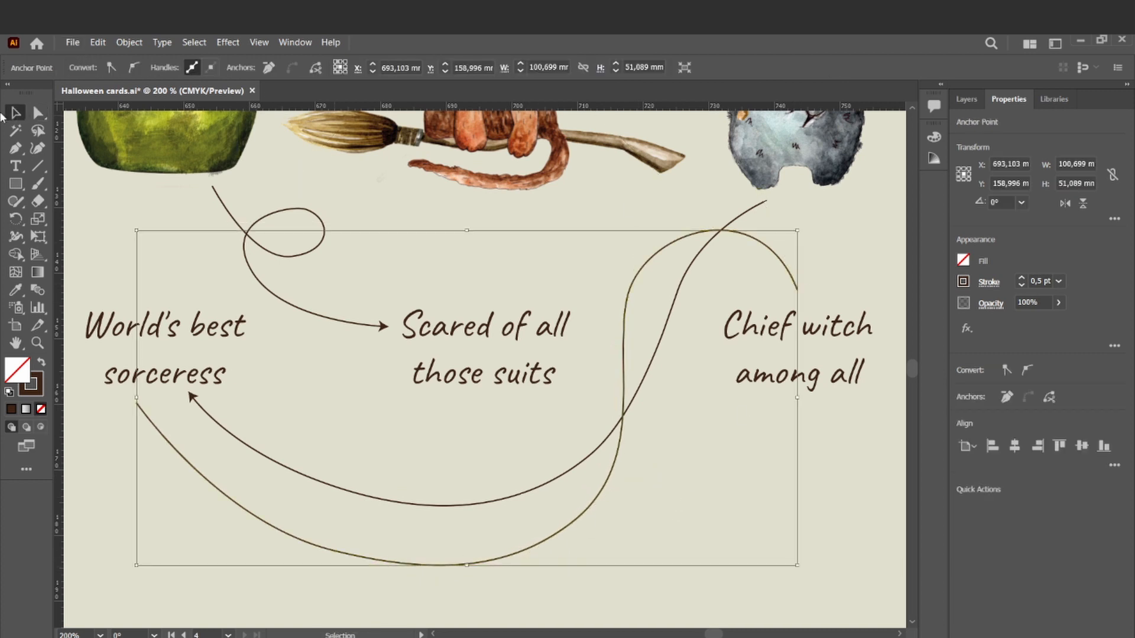
pyautogui.click(151, 67)
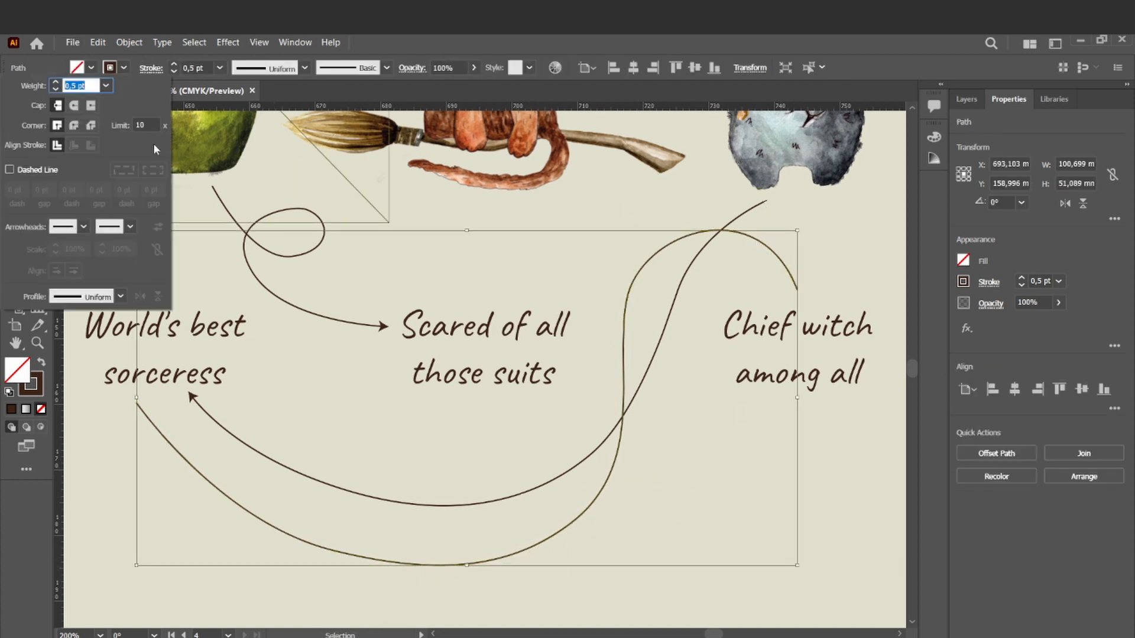
pyautogui.click(831, 431)
# Step: Delete the S-shaped arrow running from "World's best sorceress" to "Chief witch among all"
pyautogui.hotkey('ctrl', '-')
pyautogui.hotkey('ctrl', '-')
pyautogui.hotkey('ctrl', '-')
pyautogui.hotkey('ctrl', '+')
pyautogui.hotkey('ctrl', '+')
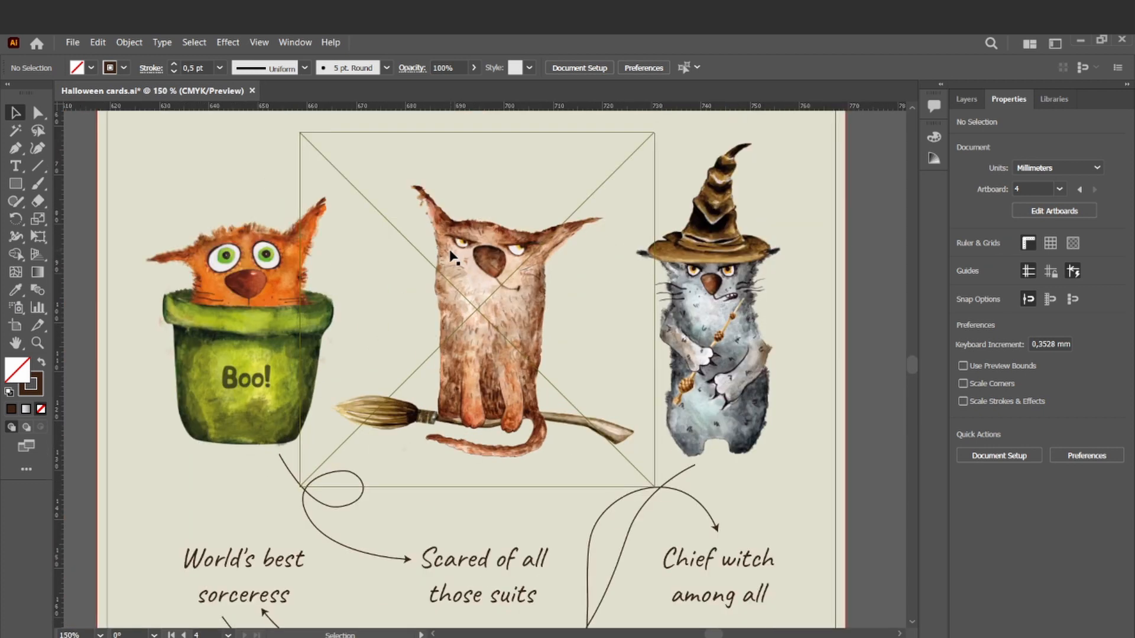
pyautogui.scroll(-6, 635, 328)
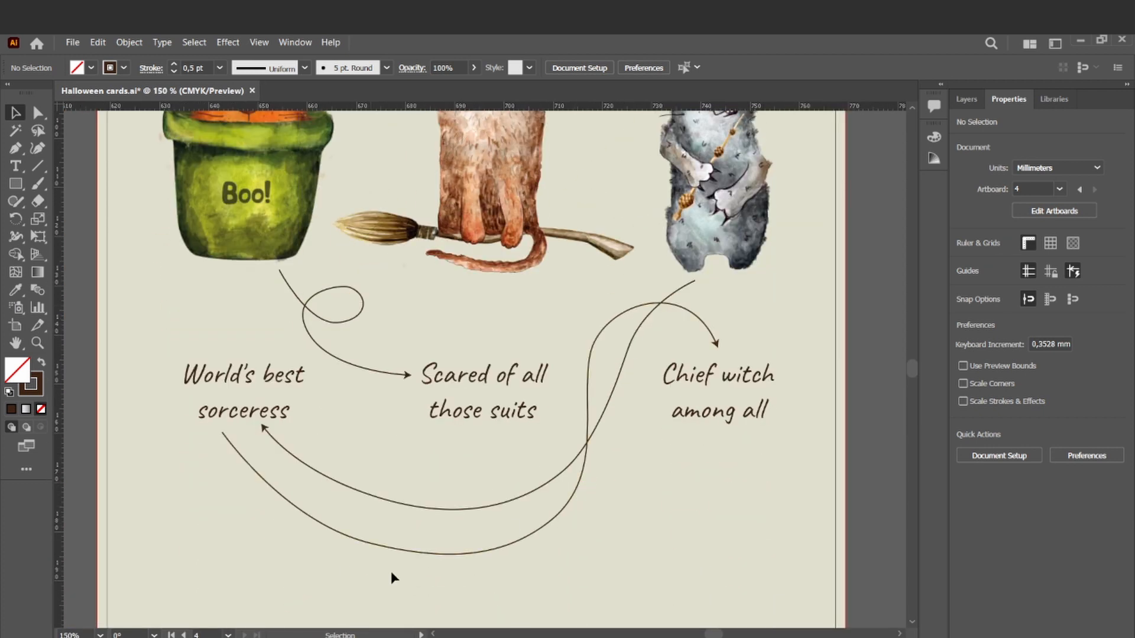
pyautogui.click(586, 468)
pyautogui.press('Delete')
# Step: Draw a Pen curve from below "World's best sorceress" with a loop beneath "Chief witch among all", curling around this caption to end above it
pyautogui.press('p')
pyautogui.click(222, 432)
pyautogui.moveTo(395, 534); pyautogui.dragTo(535, 565)
pyautogui.click(640, 518)
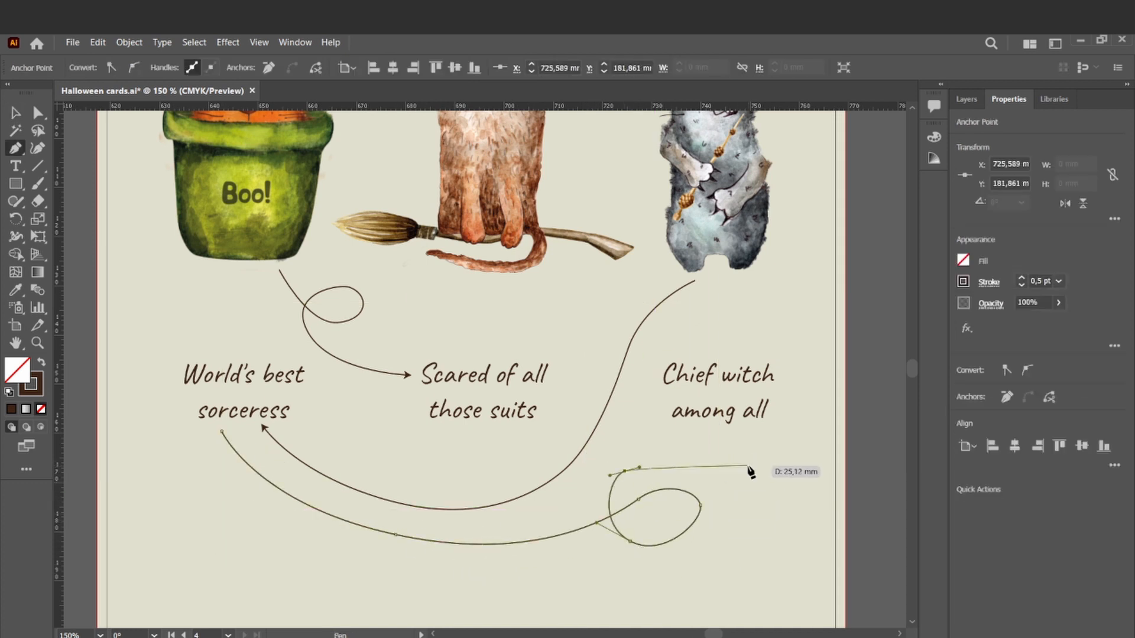
pyautogui.moveTo(765, 461); pyautogui.dragTo(800, 454)
pyautogui.hotkey('ctrl', 'z')
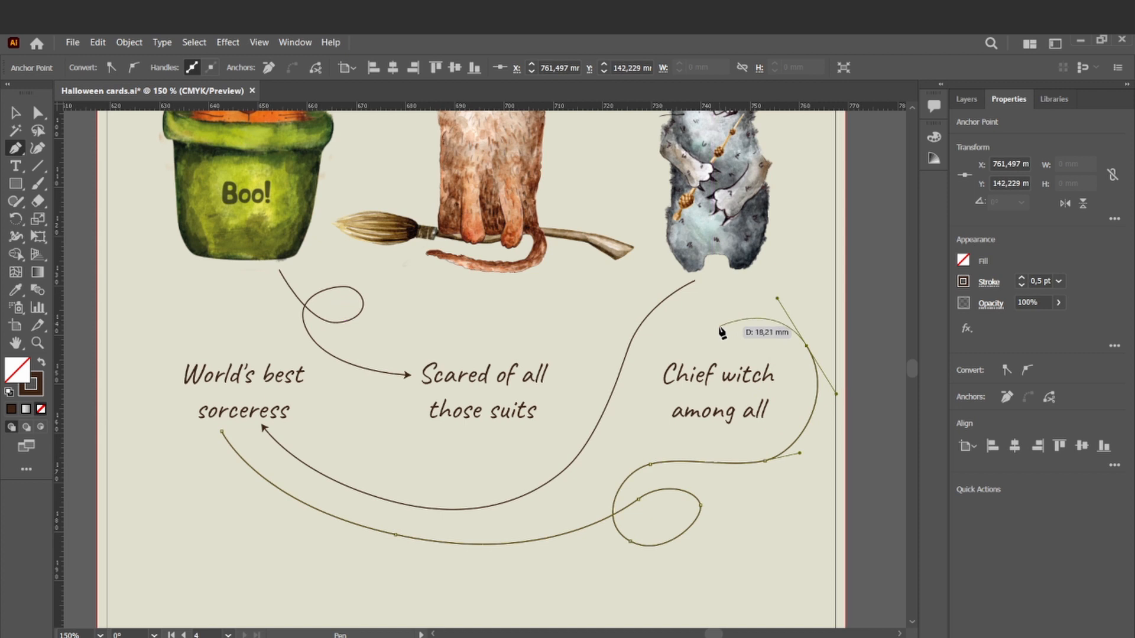
pyautogui.moveTo(720, 354); pyautogui.dragTo(717, 354)
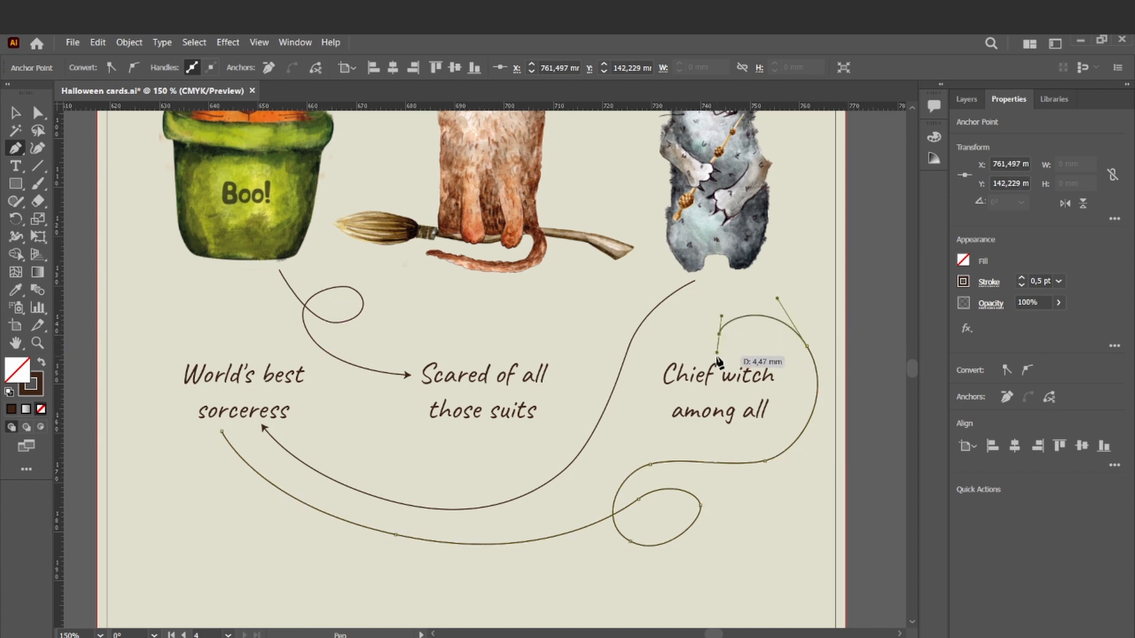
pyautogui.press('v')
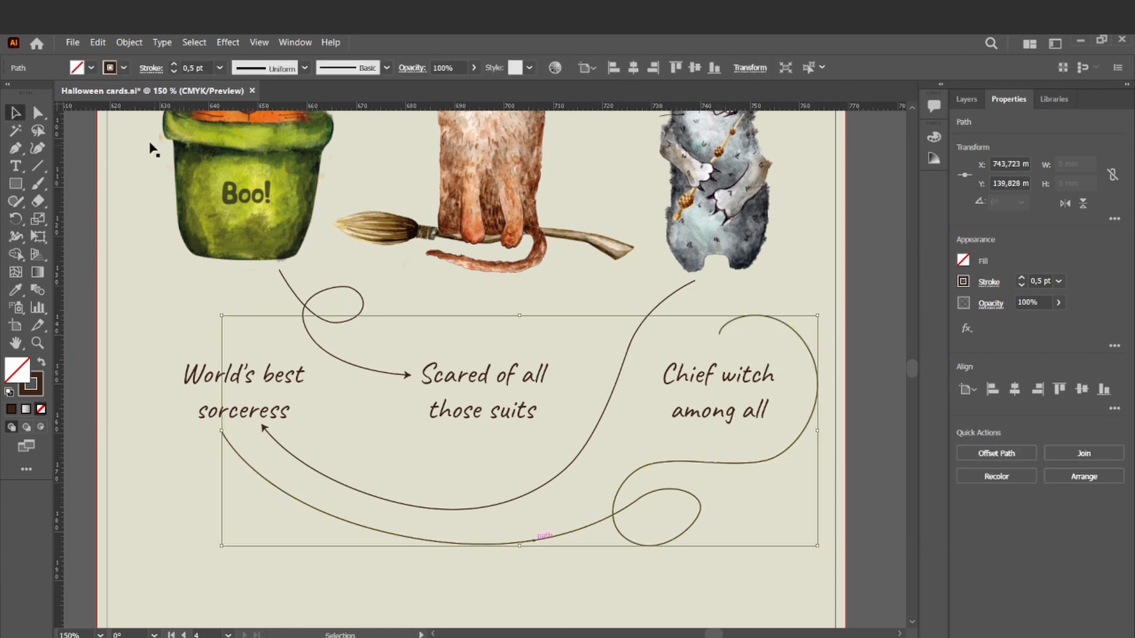
# Step: Add an arrowhead to the looped curve's end above "Chief witch" and isolate the curve for anchor editing
pyautogui.click(151, 68)
pyautogui.click(77, 285)
pyautogui.doubleClick(721, 334)
pyautogui.press('a')
pyautogui.moveTo(719, 335)
pyautogui.mouseDown()
pyautogui.moveTo(707, 355)
pyautogui.moveTo(722, 462)
pyautogui.moveTo(750, 461)
pyautogui.mouseUp()
pyautogui.hotkey('ctrl', 'z')
pyautogui.click(719, 336)
# Step: Reshape the right and upper-left parts of the loop beneath "Chief witch among all" by adjusting its anchors and handles
pyautogui.hotkey('ctrl', '+')
pyautogui.hotkey('ctrl', '+')
pyautogui.hscroll(-2, 686, 559)
pyautogui.scroll(-4, 686, 555)
pyautogui.click(530, 449)
pyautogui.moveTo(653, 460); pyautogui.dragTo(644, 533)
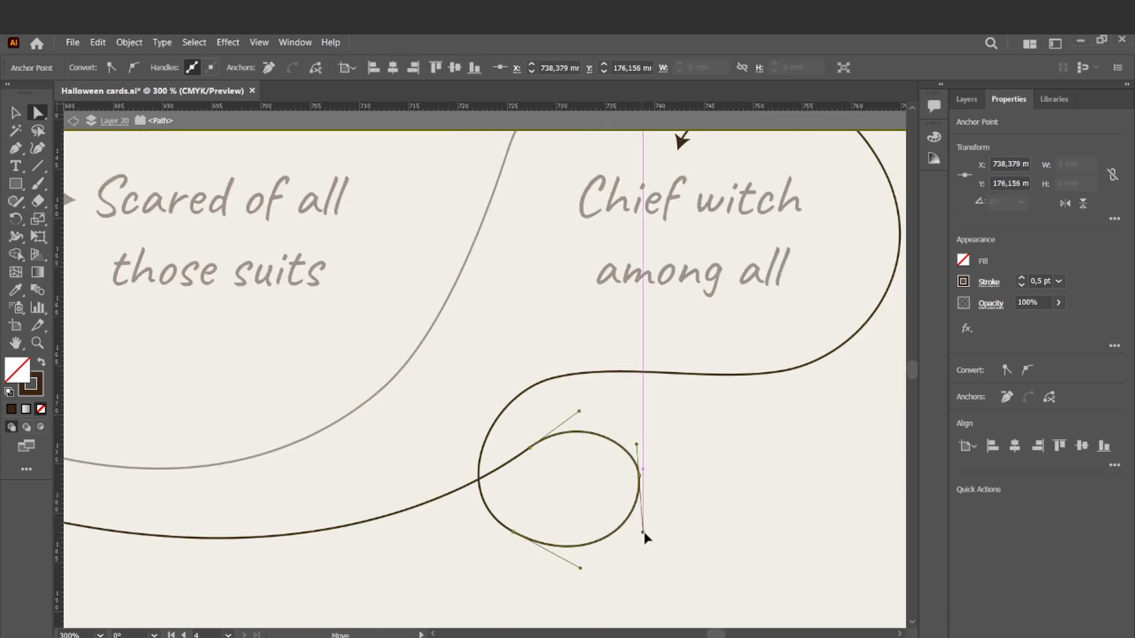
pyautogui.moveTo(529, 448); pyautogui.dragTo(519, 440)
pyautogui.moveTo(568, 405)
pyautogui.mouseDown()
pyautogui.moveTo(568, 419)
pyautogui.moveTo(579, 417)
pyautogui.mouseUp()
# Step: Round the loop's lower-left bend by adjusting the anchor's handles, and leave isolation mode
pyautogui.click(513, 532)
pyautogui.moveTo(578, 567); pyautogui.dragTo(572, 560)
pyautogui.moveTo(446, 496); pyautogui.dragTo(463, 501)
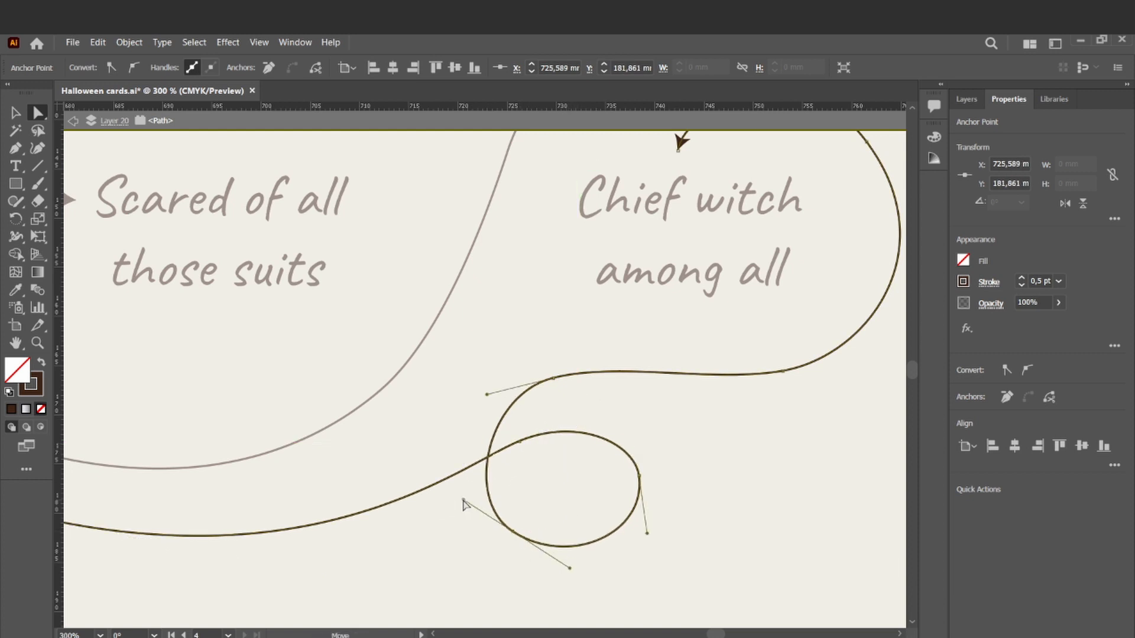
pyautogui.click(679, 439)
pyautogui.hotkey('ctrl', '-')
pyautogui.hotkey('ctrl', '-')
pyautogui.hotkey('ctrl', '-')
pyautogui.scroll(3, 680, 444)
pyautogui.doubleClick(705, 424)
pyautogui.scroll(2, 707, 424)
pyautogui.hotkey('ctrl', '-')
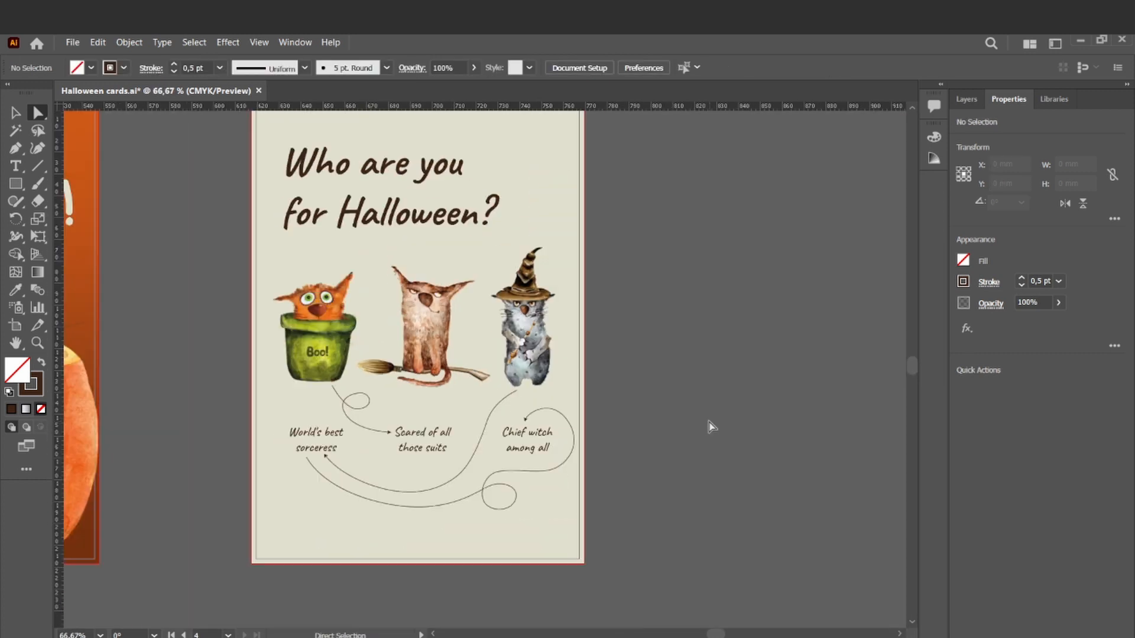
# Step: Center-align the "Who are you for Halloween?" title text and center it horizontally on the card
pyautogui.scroll(2, 708, 425)
pyautogui.moveTo(436, 285); pyautogui.dragTo(466, 285)
pyautogui.hotkey('ctrl', 't')
pyautogui.hotkey('ctrl', 't')
pyautogui.press('v')
pyautogui.click(989, 506)
pyautogui.click(1015, 569)
pyautogui.click(700, 346)
# Step: Align the three captions beneath the characters by their vertical centers
pyautogui.scroll(-4, 700, 346)
pyautogui.scroll(3, 701, 346)
pyautogui.click(465, 286)
pyautogui.click(463, 299)
pyautogui.keyDown('shift'); pyautogui.click(310, 502); pyautogui.keyUp('shift')
pyautogui.keyDown('shift'); pyautogui.click(433, 506); pyautogui.keyUp('shift')
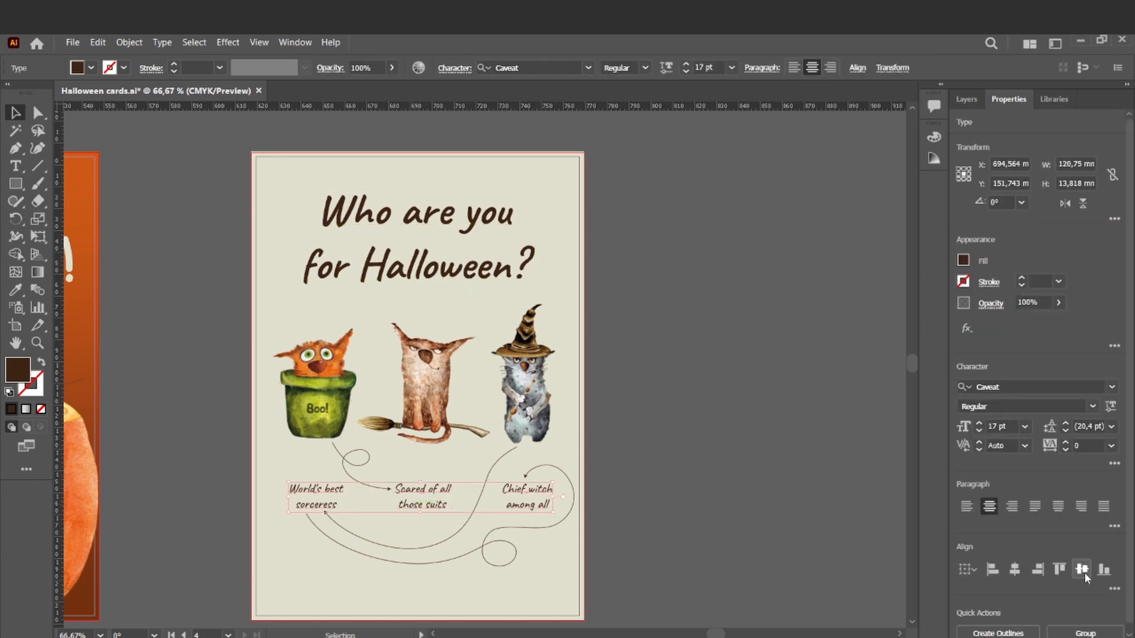
pyautogui.click(677, 486)
pyautogui.scroll(-2, 677, 487)
pyautogui.click(449, 536)
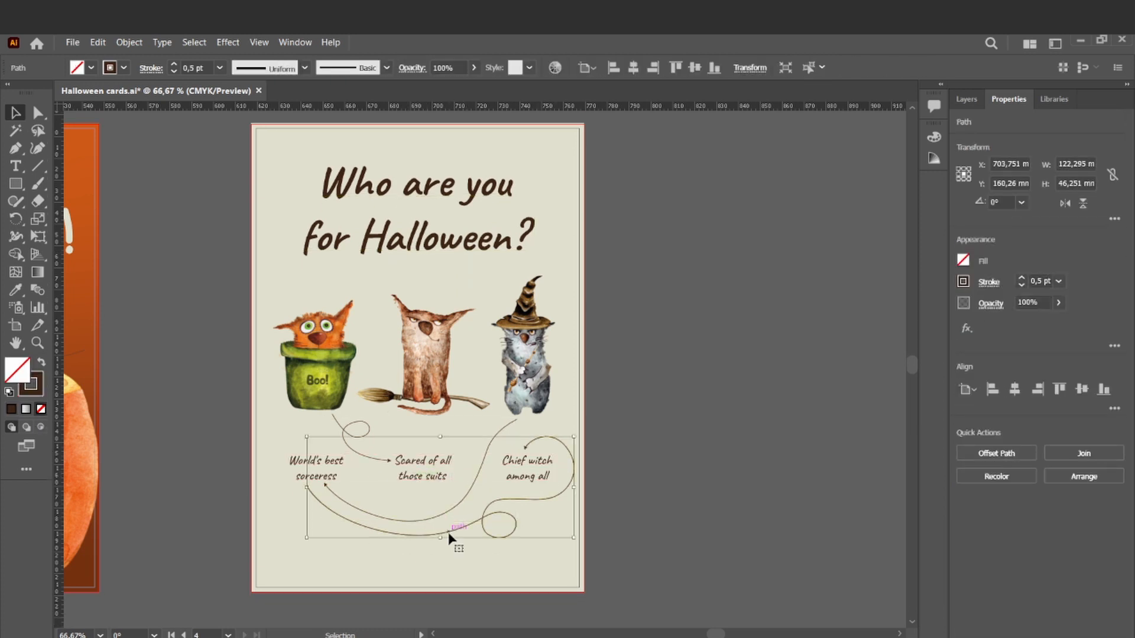
pyautogui.click(755, 467)
pyautogui.scroll(1, 750, 469)
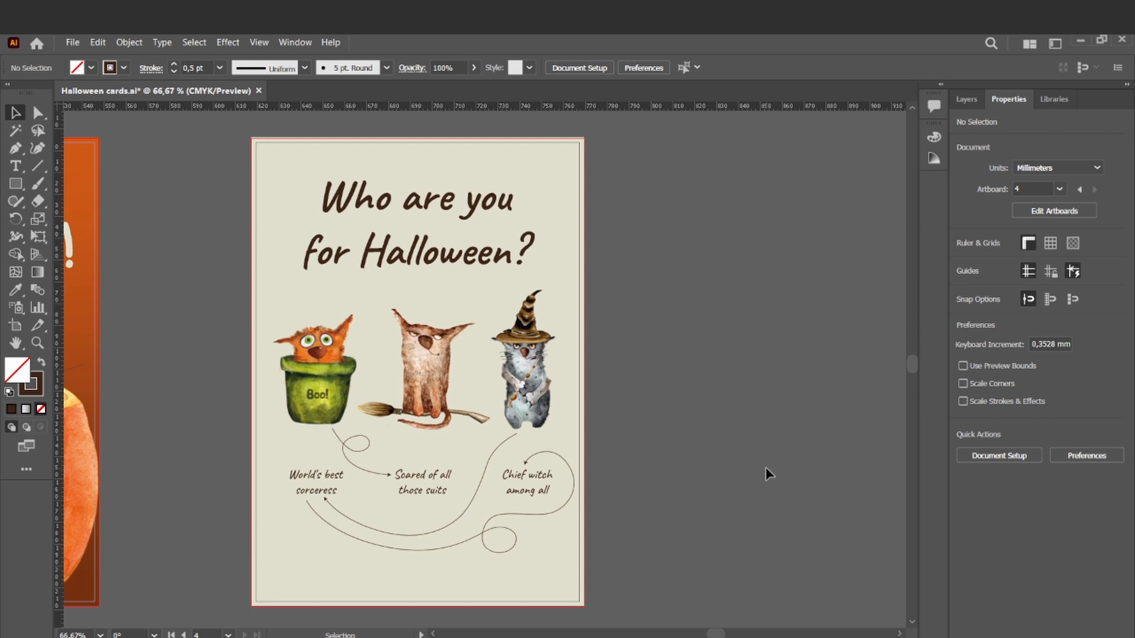
# Step: Try other background colors on the "Who are you for Halloween?" card by sampling palette swatches and the peach circle with the Eyedropper
pyautogui.click(967, 99)
pyautogui.click(471, 450)
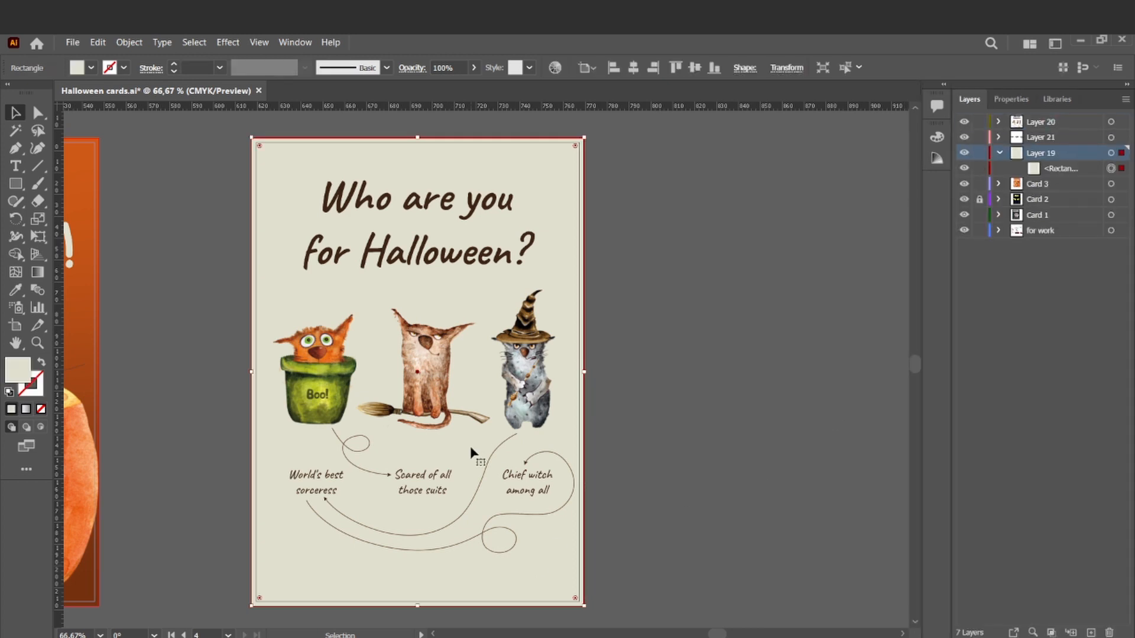
pyautogui.hotkey('ctrl', '-')
pyautogui.hotkey('ctrl', '-')
pyautogui.hotkey('ctrl', '-')
pyautogui.hotkey('ctrl', '-')
pyautogui.press('i')
pyautogui.click(203, 478)
pyautogui.click(203, 467)
pyautogui.click(203, 449)
pyautogui.click(116, 287)
pyautogui.hscroll(-3, 482, 475)
pyautogui.hscroll(-1, 489, 474)
pyautogui.press('i')
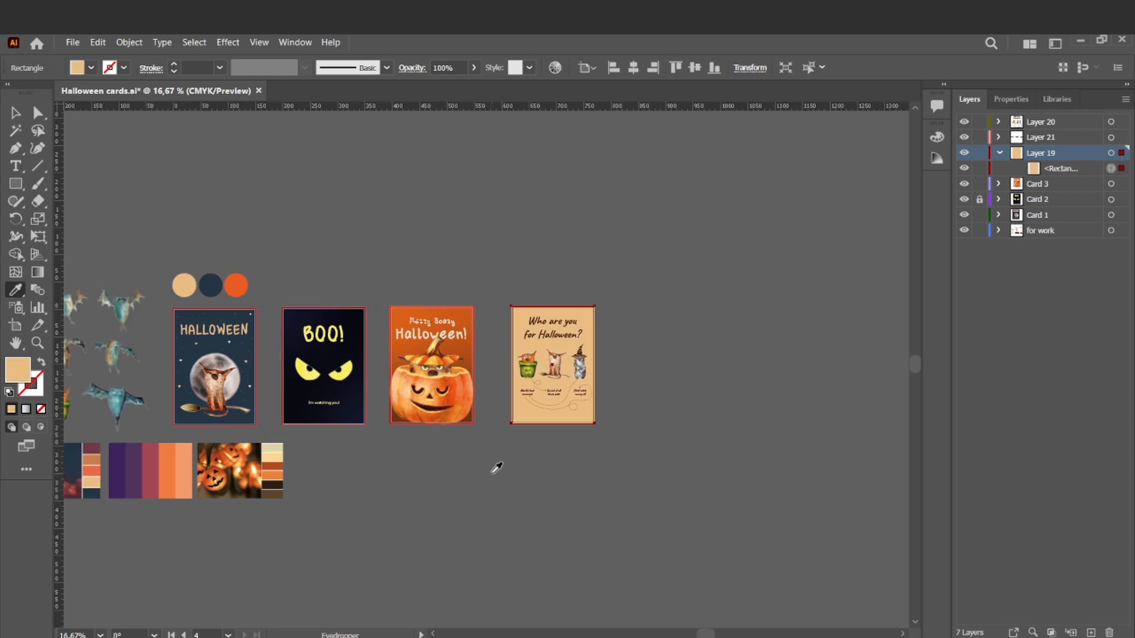
# Step: Compare swatches from the pumpkin photo's palette on the card background and apply the pale cream one
pyautogui.click(272, 448)
pyautogui.click(272, 466)
pyautogui.click(271, 475)
pyautogui.click(272, 450)
pyautogui.press('v')
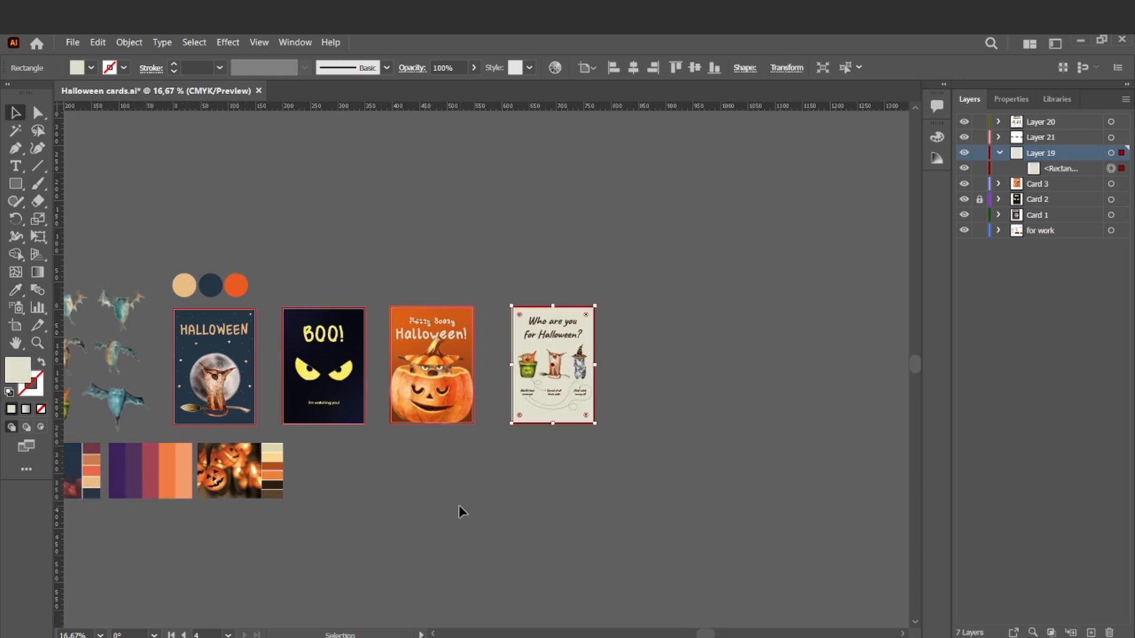
# Step: Lock the background's Layer 19 and select the artwork above it to check which layers hold it
pyautogui.click(631, 209)
pyautogui.hotkey('ctrl', '+')
pyautogui.moveTo(611, 435); pyautogui.dragTo(471, 291)
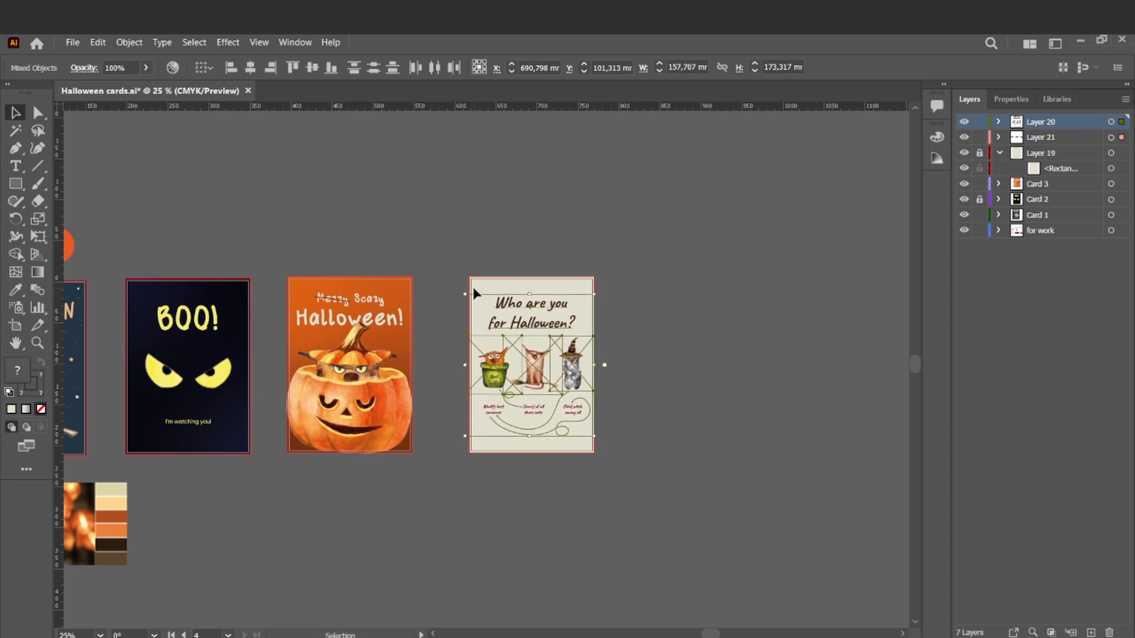
pyautogui.click(664, 286)
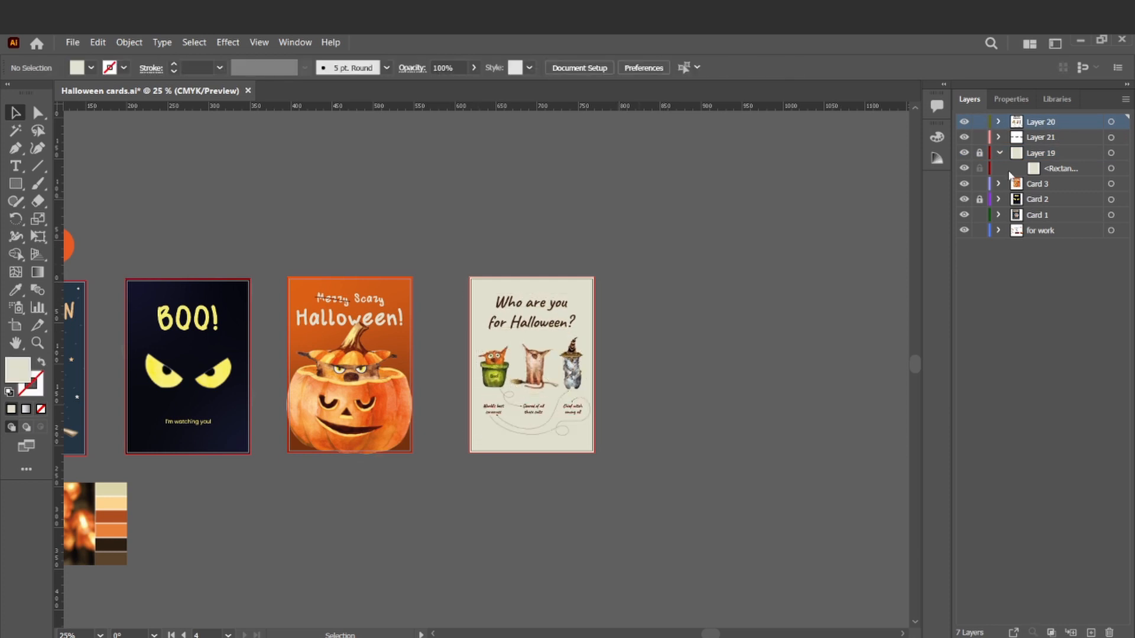
# Step: Create a new layer above all others and name it Card 4
pyautogui.click(1028, 138)
pyautogui.click(1000, 153)
pyautogui.click(1044, 122)
pyautogui.click(1090, 632)
pyautogui.doubleClick(1040, 123)
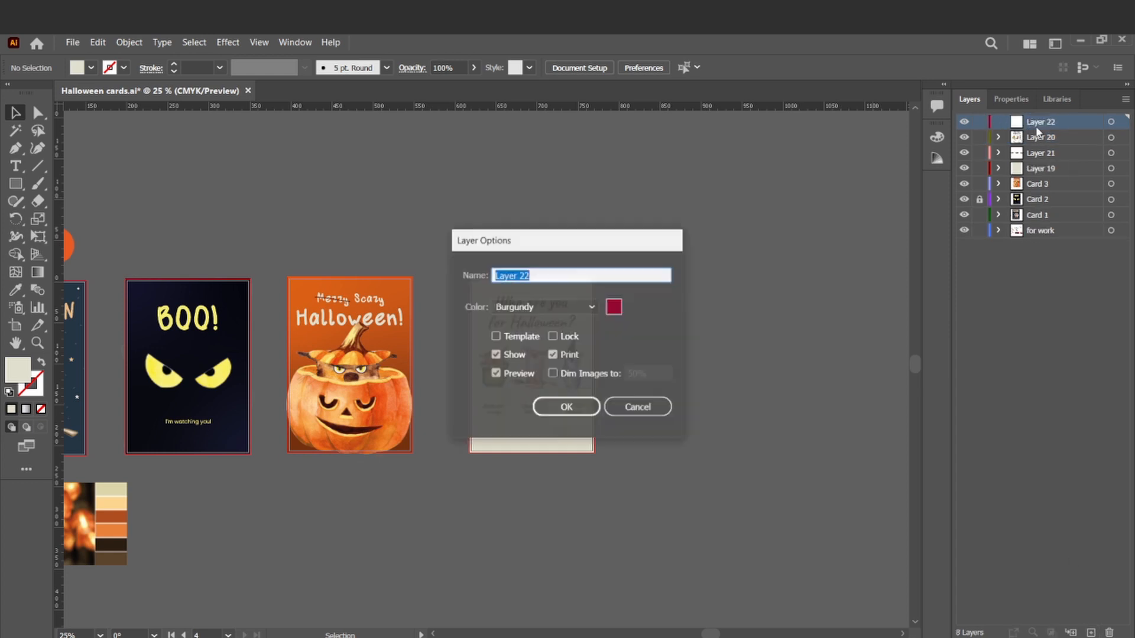
pyautogui.press('Return')
# Step: Move Layer 20, Layer 21 and Layer 19 into the Card 4 layer, and unlock Card 2
pyautogui.click(1042, 137)
pyautogui.keyDown('shift'); pyautogui.click(1041, 169); pyautogui.keyUp('shift')
pyautogui.moveTo(1042, 168); pyautogui.dragTo(1041, 122)
pyautogui.click(979, 155)
# Step: Lock the linked cat image on Card 1 and copy one peach and one white star beneath the broom
pyautogui.hscroll(-5, 688, 393)
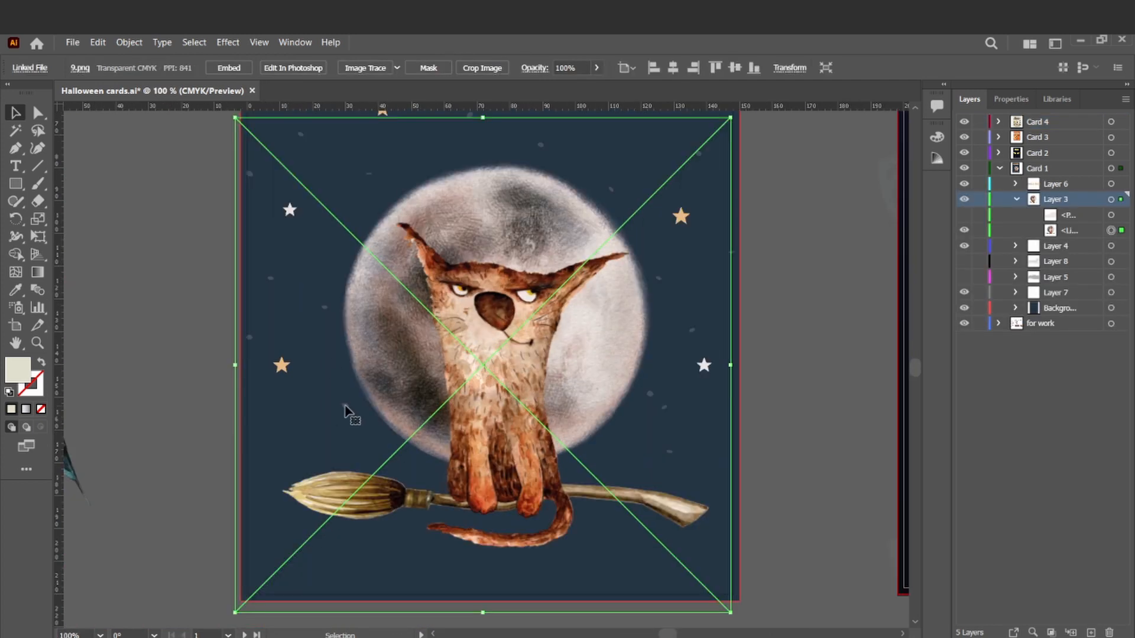
pyautogui.click(980, 248)
pyautogui.click(980, 230)
pyautogui.moveTo(681, 217); pyautogui.dragTo(597, 542)
pyautogui.moveTo(705, 367); pyautogui.dragTo(399, 550)
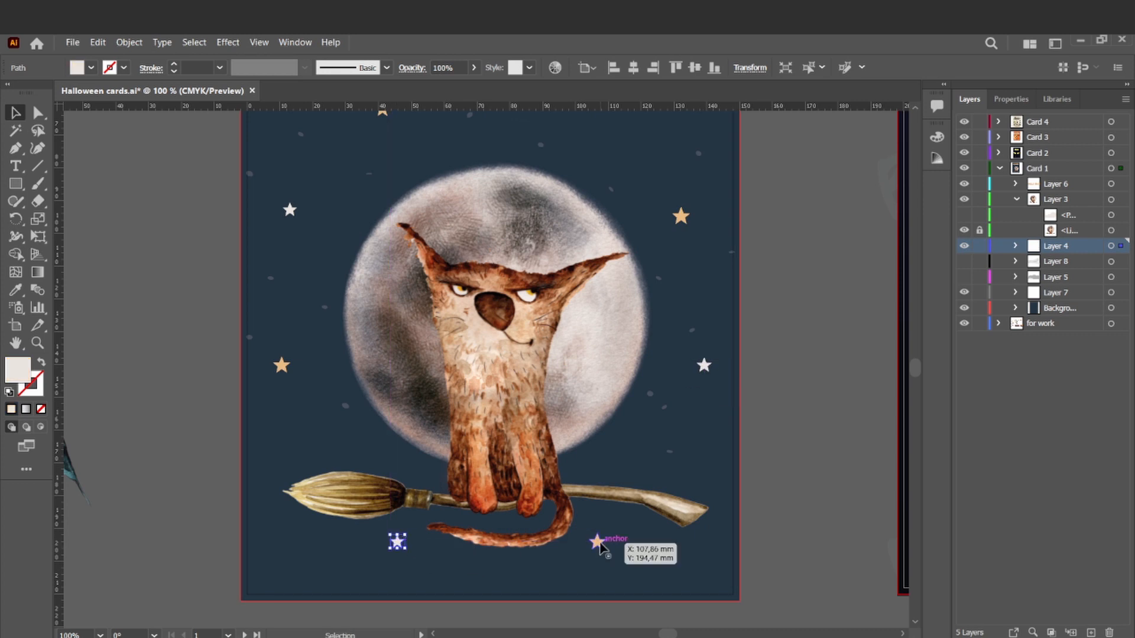
pyautogui.moveTo(600, 547); pyautogui.dragTo(606, 545)
pyautogui.click(784, 481)
pyautogui.scroll(1, 767, 433)
pyautogui.scroll(-1, 713, 431)
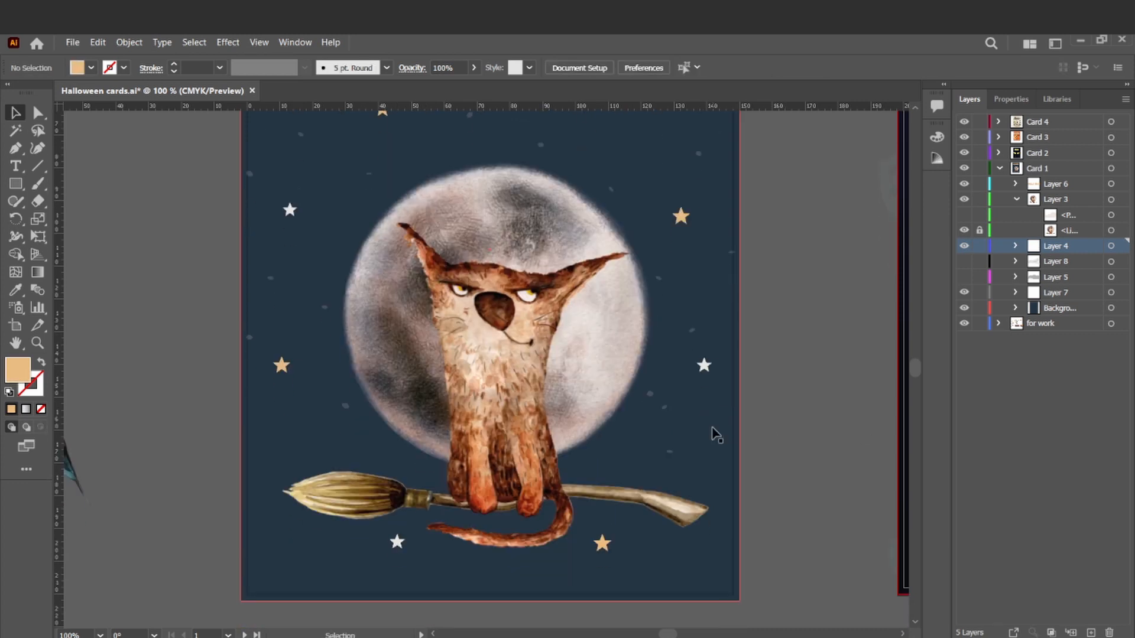
# Step: Nudge the two stars beneath the broom slightly downward together
pyautogui.hotkey('ctrl', '-')
pyautogui.click(559, 485)
pyautogui.keyDown('shift'); pyautogui.click(425, 488); pyautogui.keyUp('shift')
pyautogui.press('Down')
pyautogui.press('Down')
pyautogui.press('Down')
pyautogui.press('Down')
pyautogui.press('Down')
pyautogui.press('Down')
pyautogui.press('Down')
pyautogui.click(718, 411)
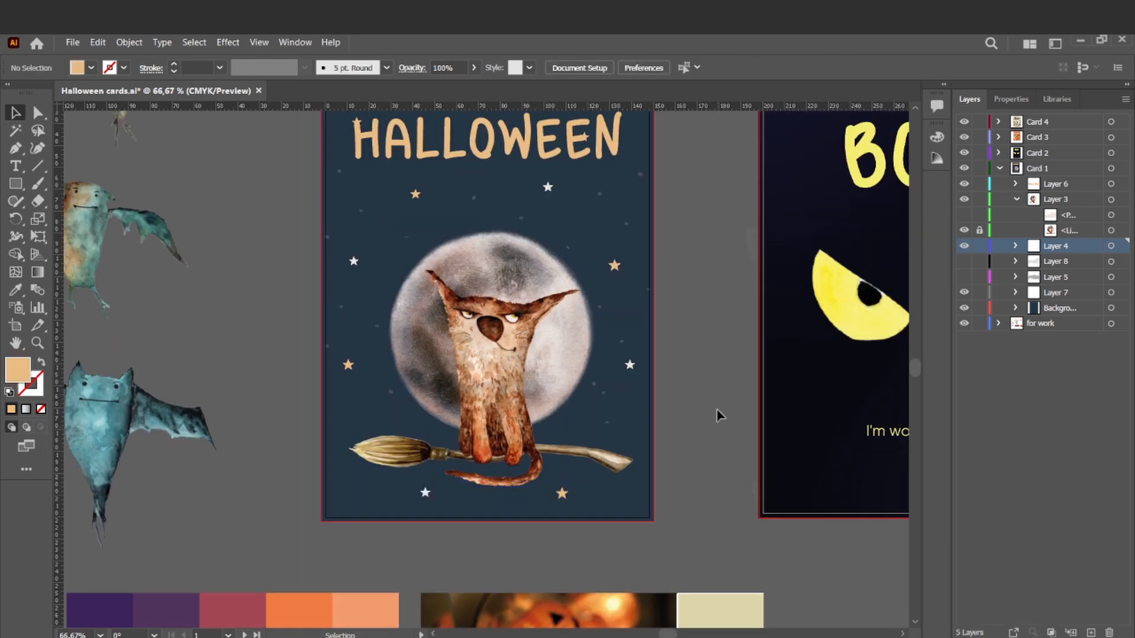
# Step: Align the two stars beneath the broom to each other by their vertical centers
pyautogui.scroll(1, 718, 411)
pyautogui.click(426, 521)
pyautogui.keyDown('shift'); pyautogui.click(562, 523); pyautogui.keyUp('shift')
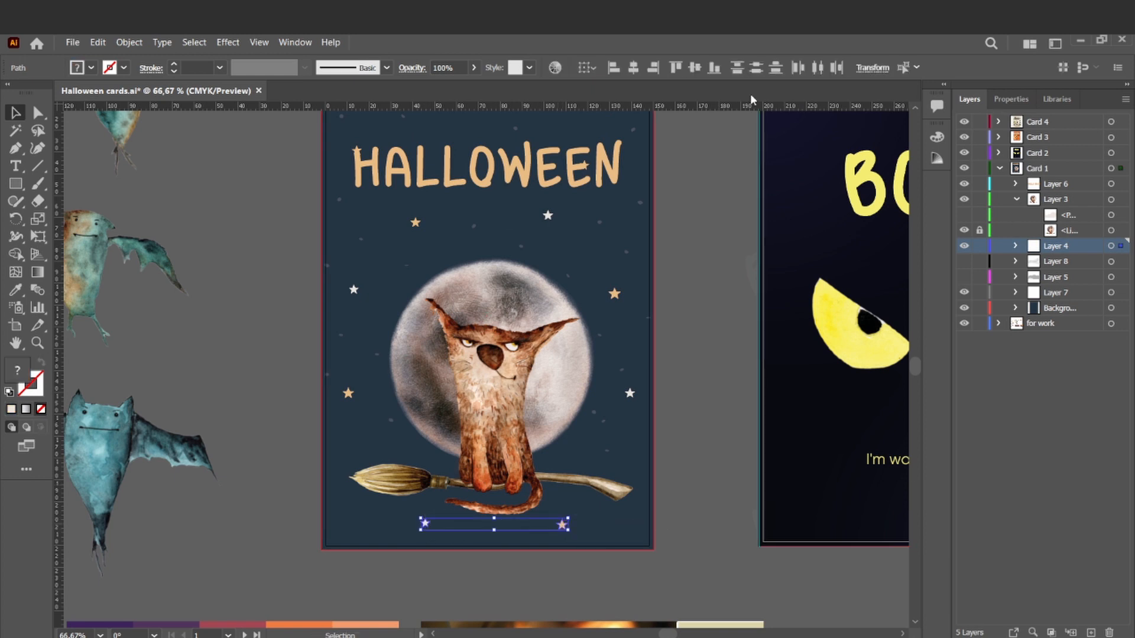
pyautogui.click(704, 398)
# Step: Copy several faint background specks from beside the moon into the empty sky around and beneath the broom
pyautogui.scroll(1, 704, 398)
pyautogui.moveTo(392, 433); pyautogui.dragTo(459, 557)
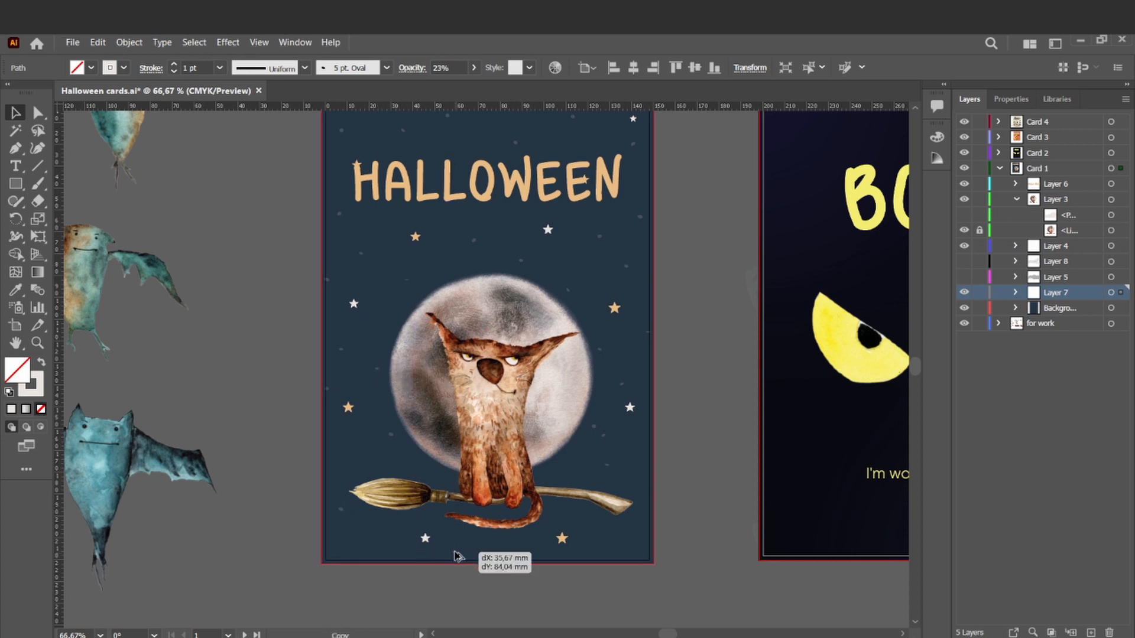
pyautogui.moveTo(603, 435); pyautogui.dragTo(636, 438)
pyautogui.moveTo(594, 426); pyautogui.dragTo(632, 535)
pyautogui.moveTo(598, 349); pyautogui.dragTo(566, 518)
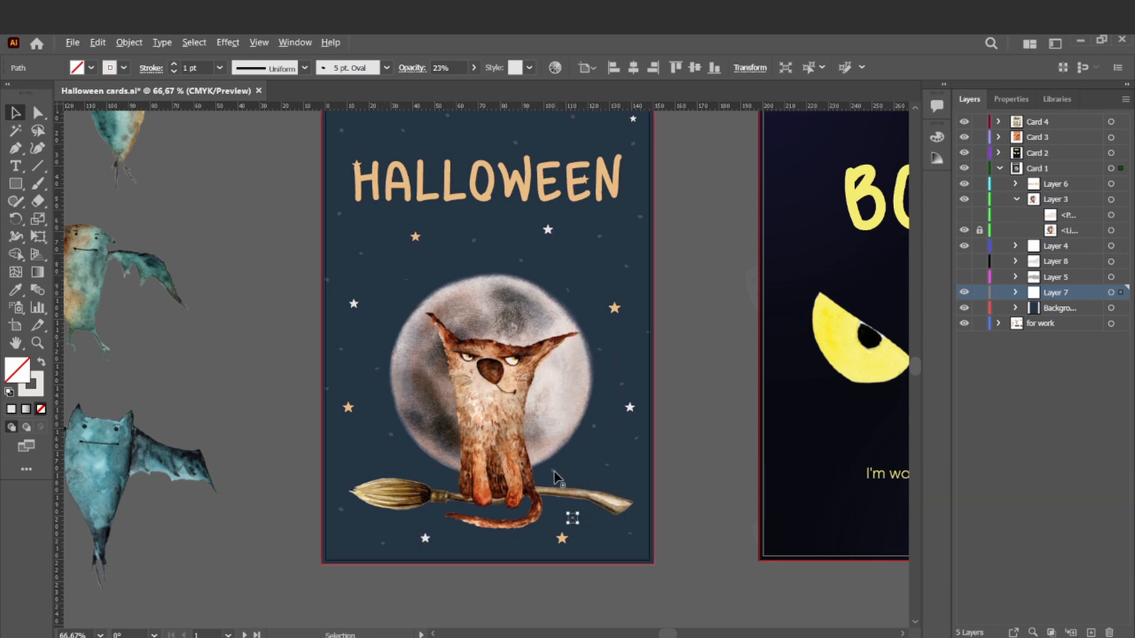
pyautogui.moveTo(498, 542); pyautogui.dragTo(498, 542)
pyautogui.click(679, 534)
# Step: Save the Halloween cards document
pyautogui.scroll(1, 679, 534)
pyautogui.hotkey('ctrl', '-')
pyautogui.hscroll(9, 678, 534)
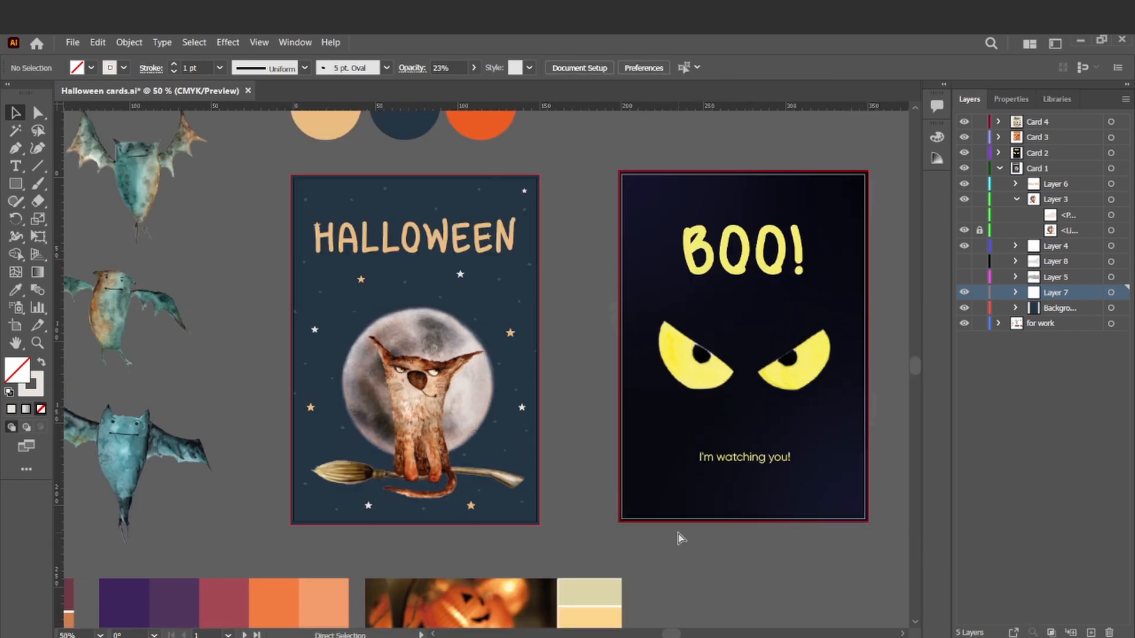
pyautogui.hotkey('ctrl', 's')
pyautogui.hscroll(10, 679, 537)
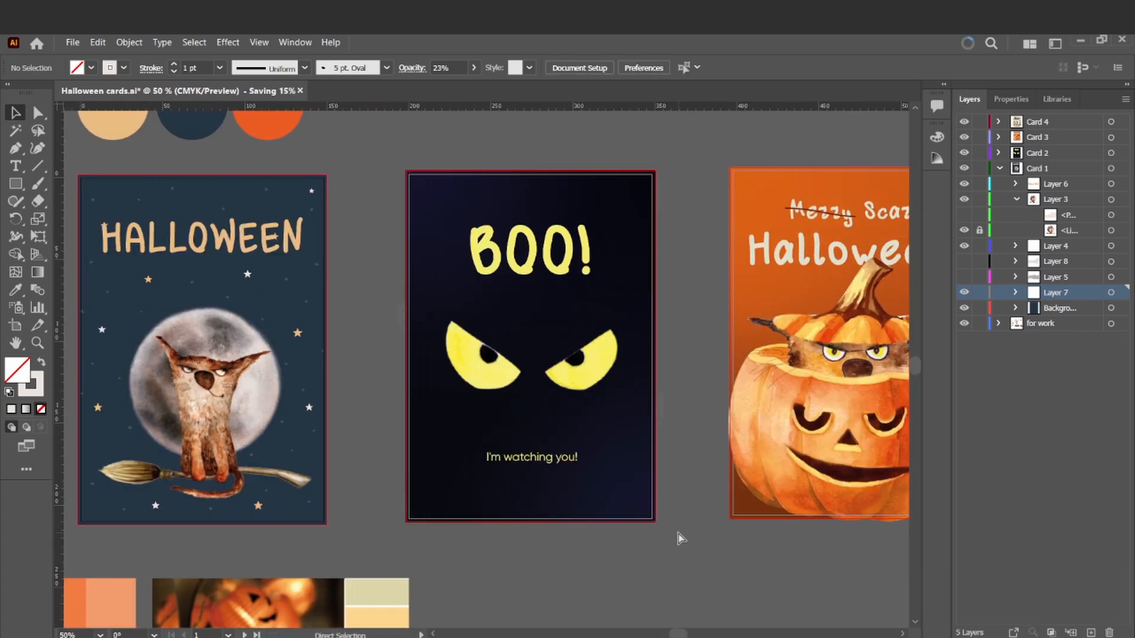